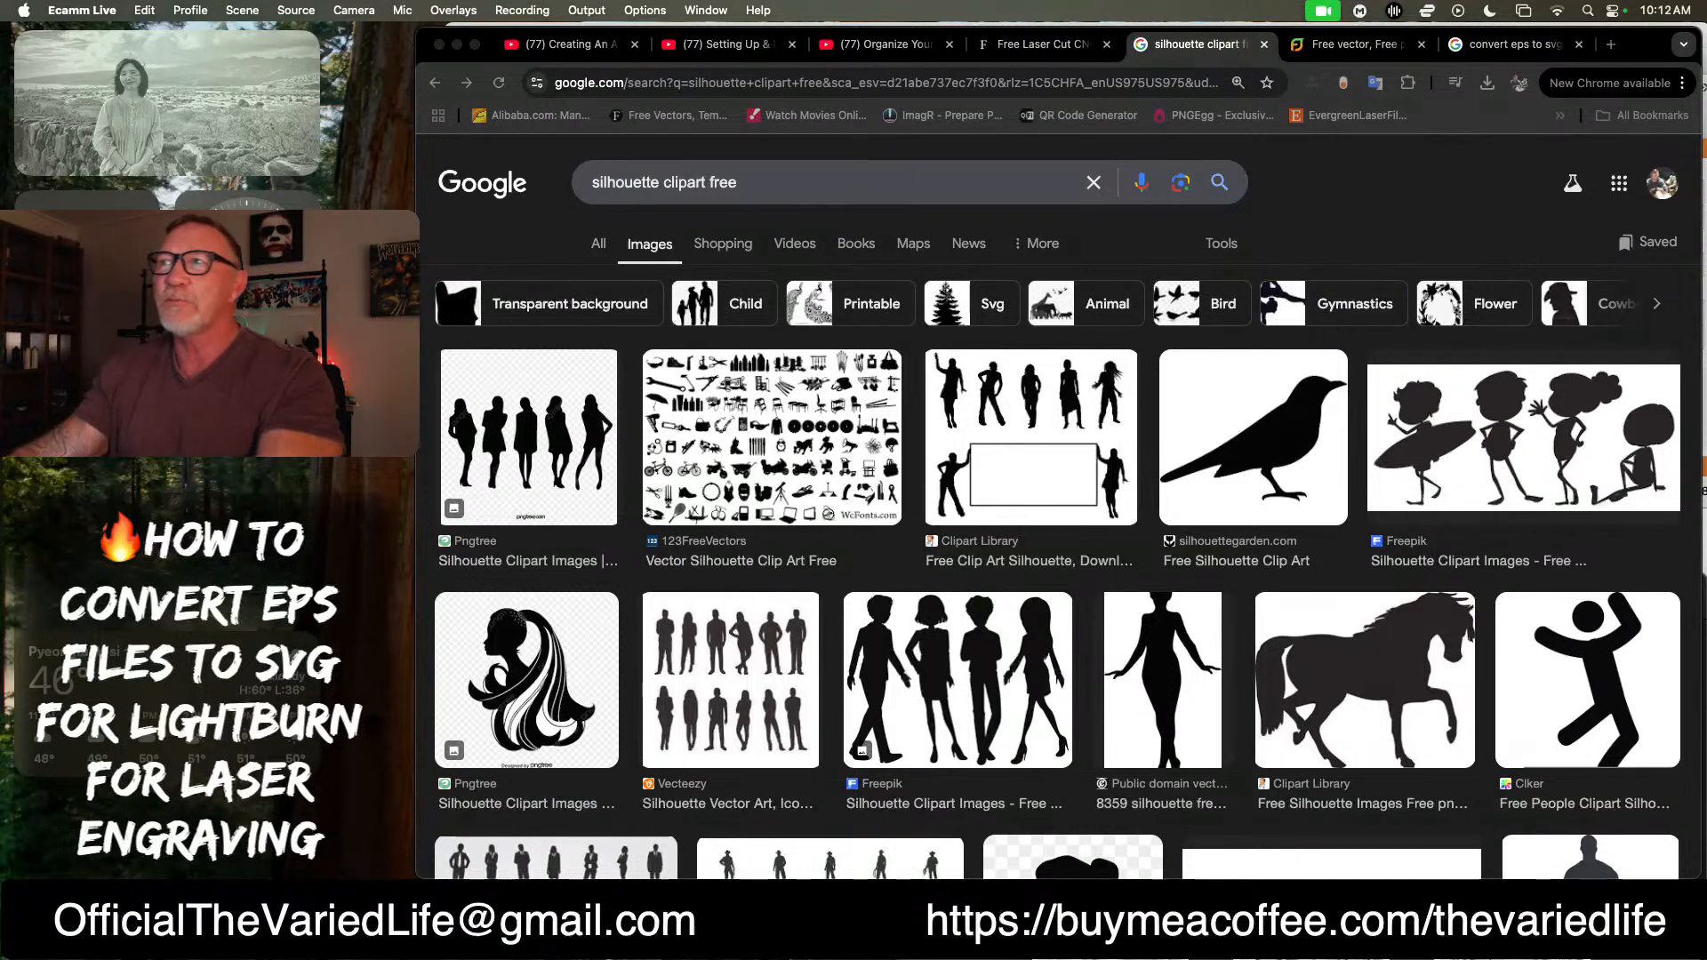
Step: Look through the Google image results for free silhouette clipart
left_click(1320, 222)
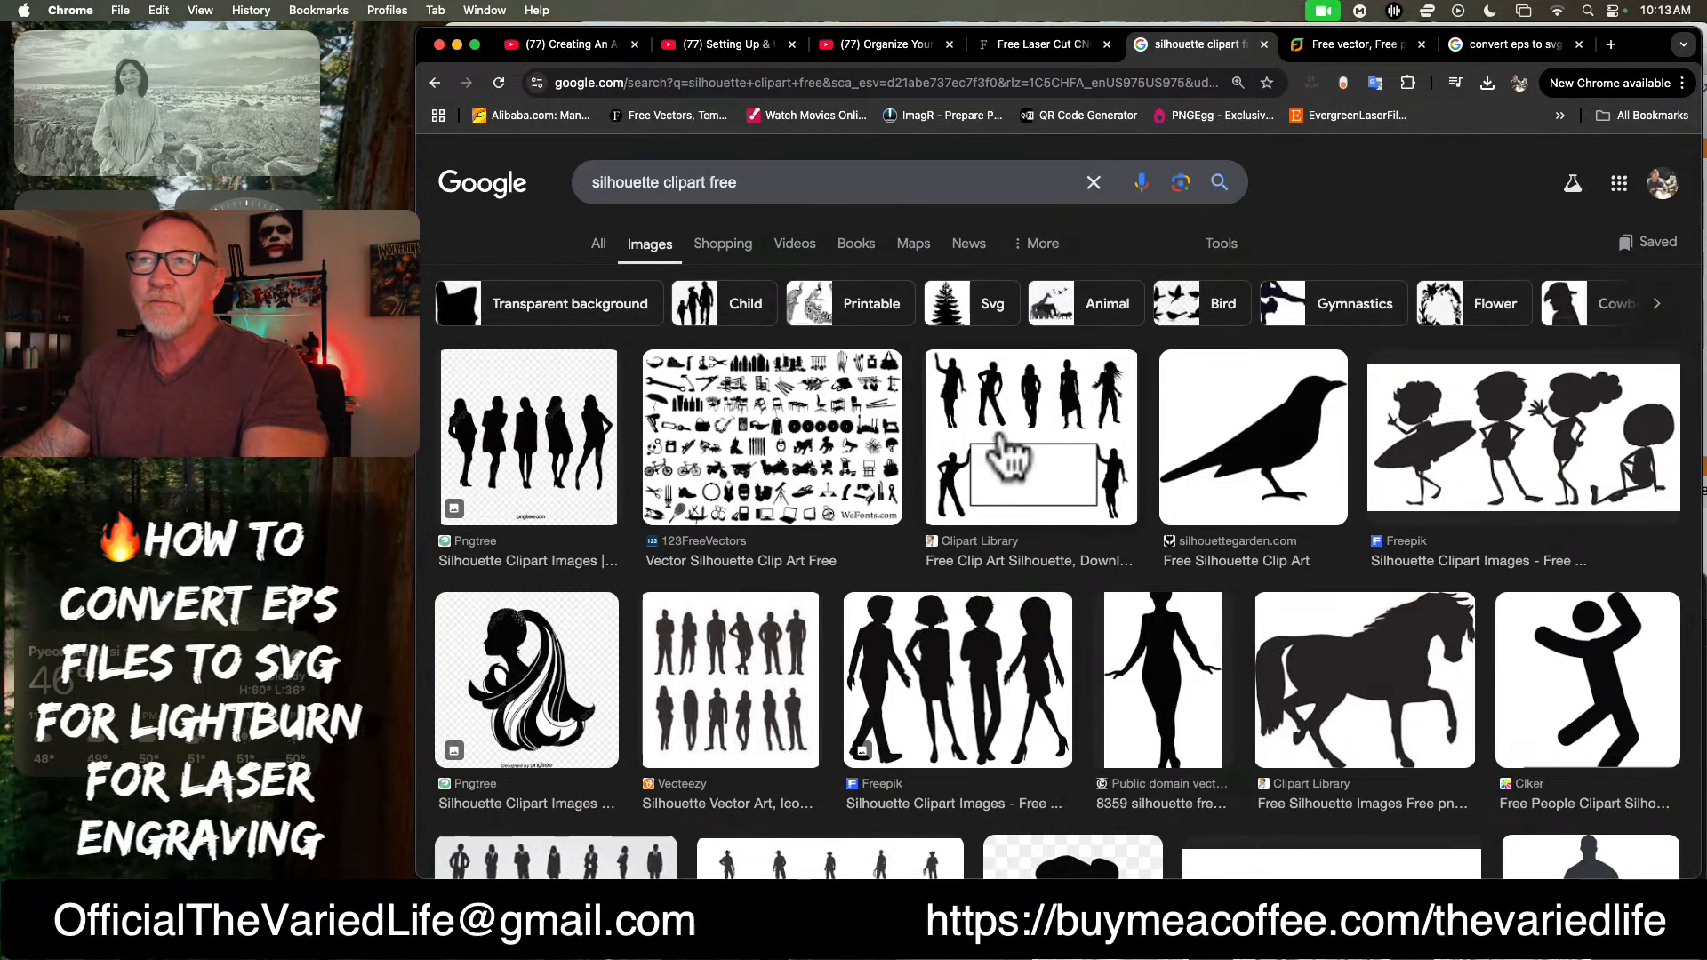
left_click_drag(805, 184, 582, 178)
left_click(820, 178)
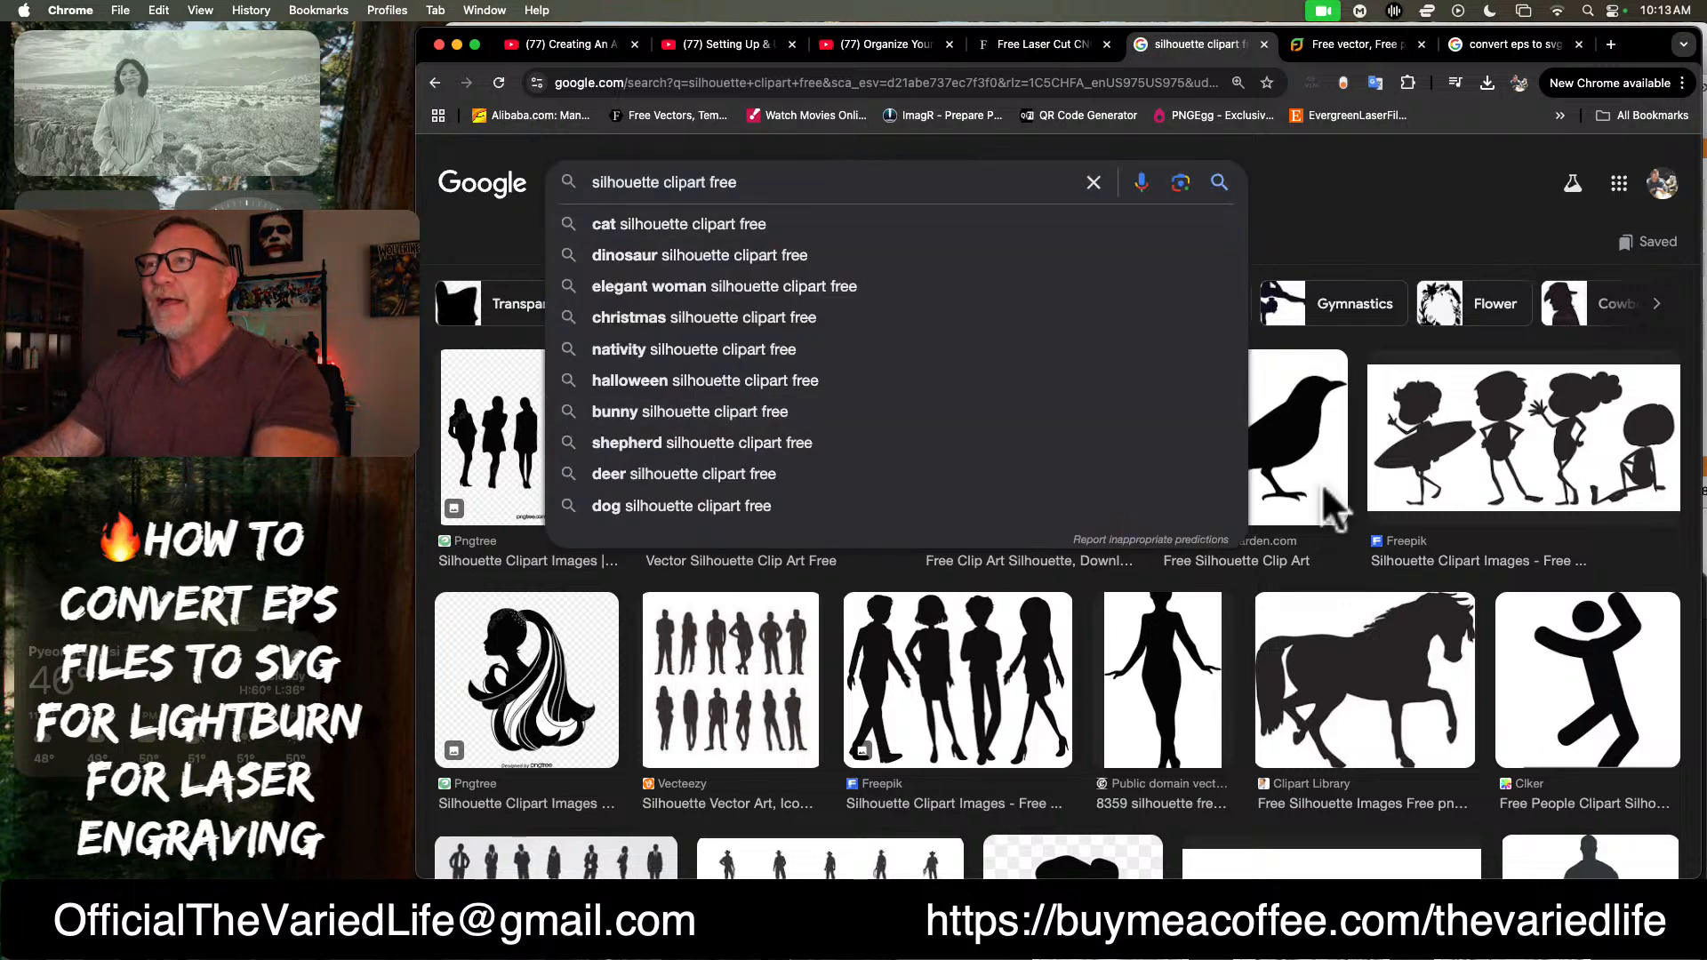
left_click(1352, 147)
scroll(1067, 516, "down", 5)
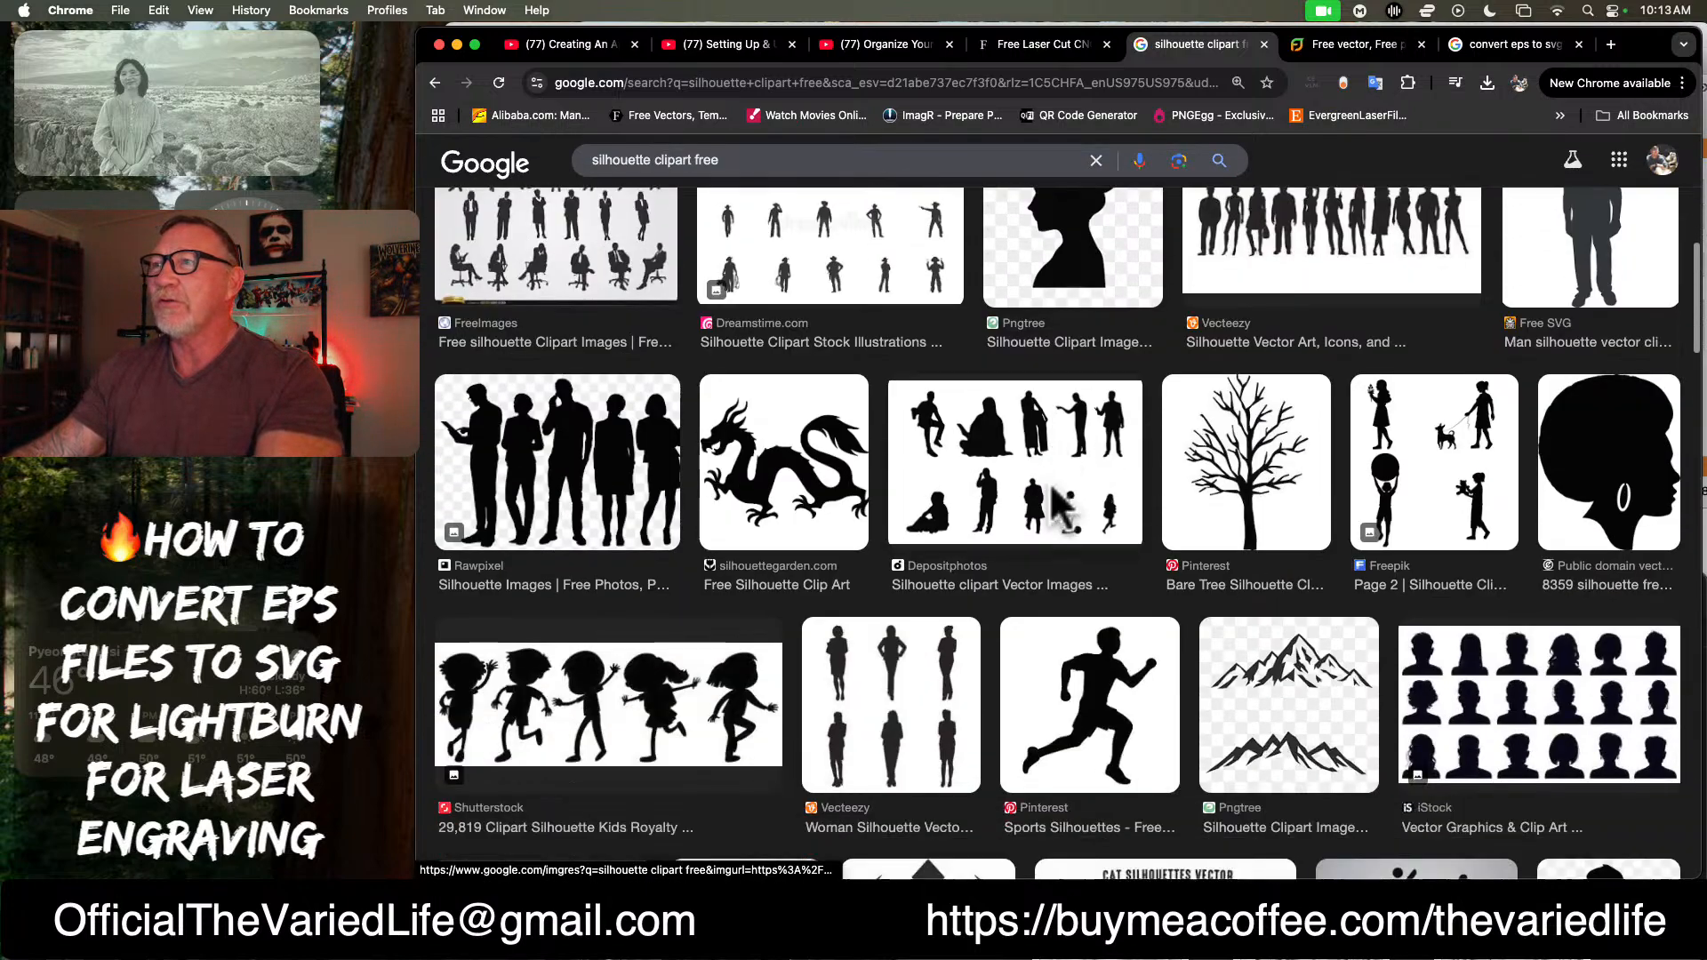
scroll(1067, 516, "down", 10)
scroll(1066, 400, "up", 20)
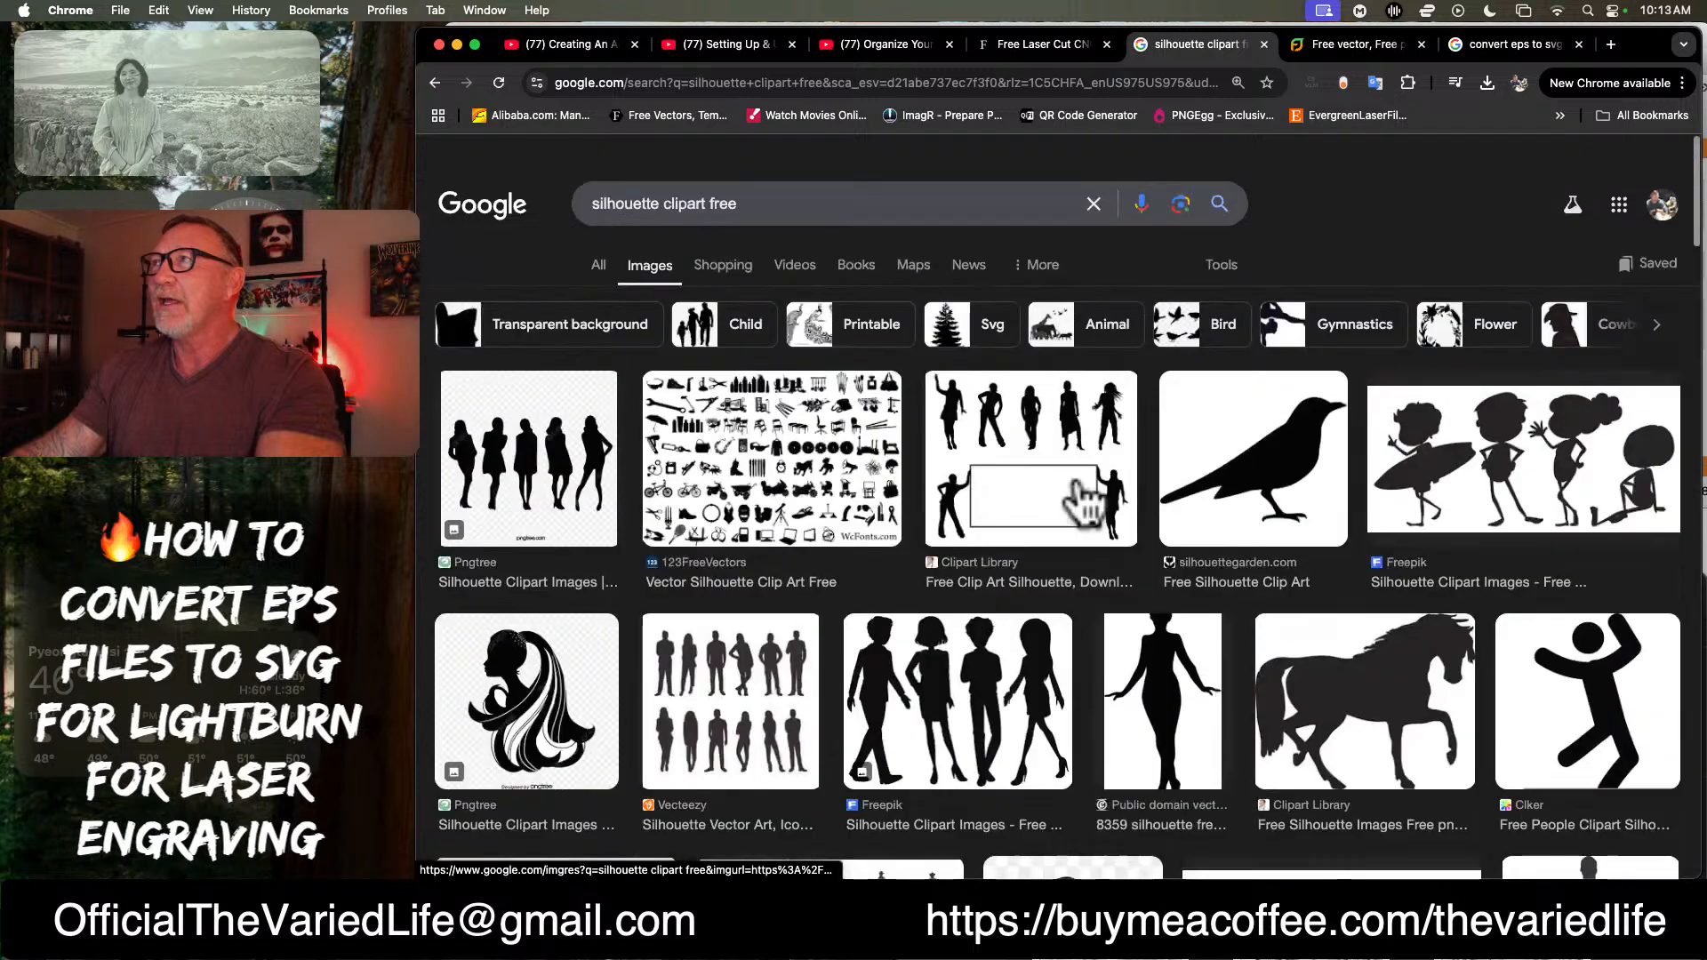
Step: Search the Vector category on freedesignfile.com for "silhouette lion"
left_click(1353, 44)
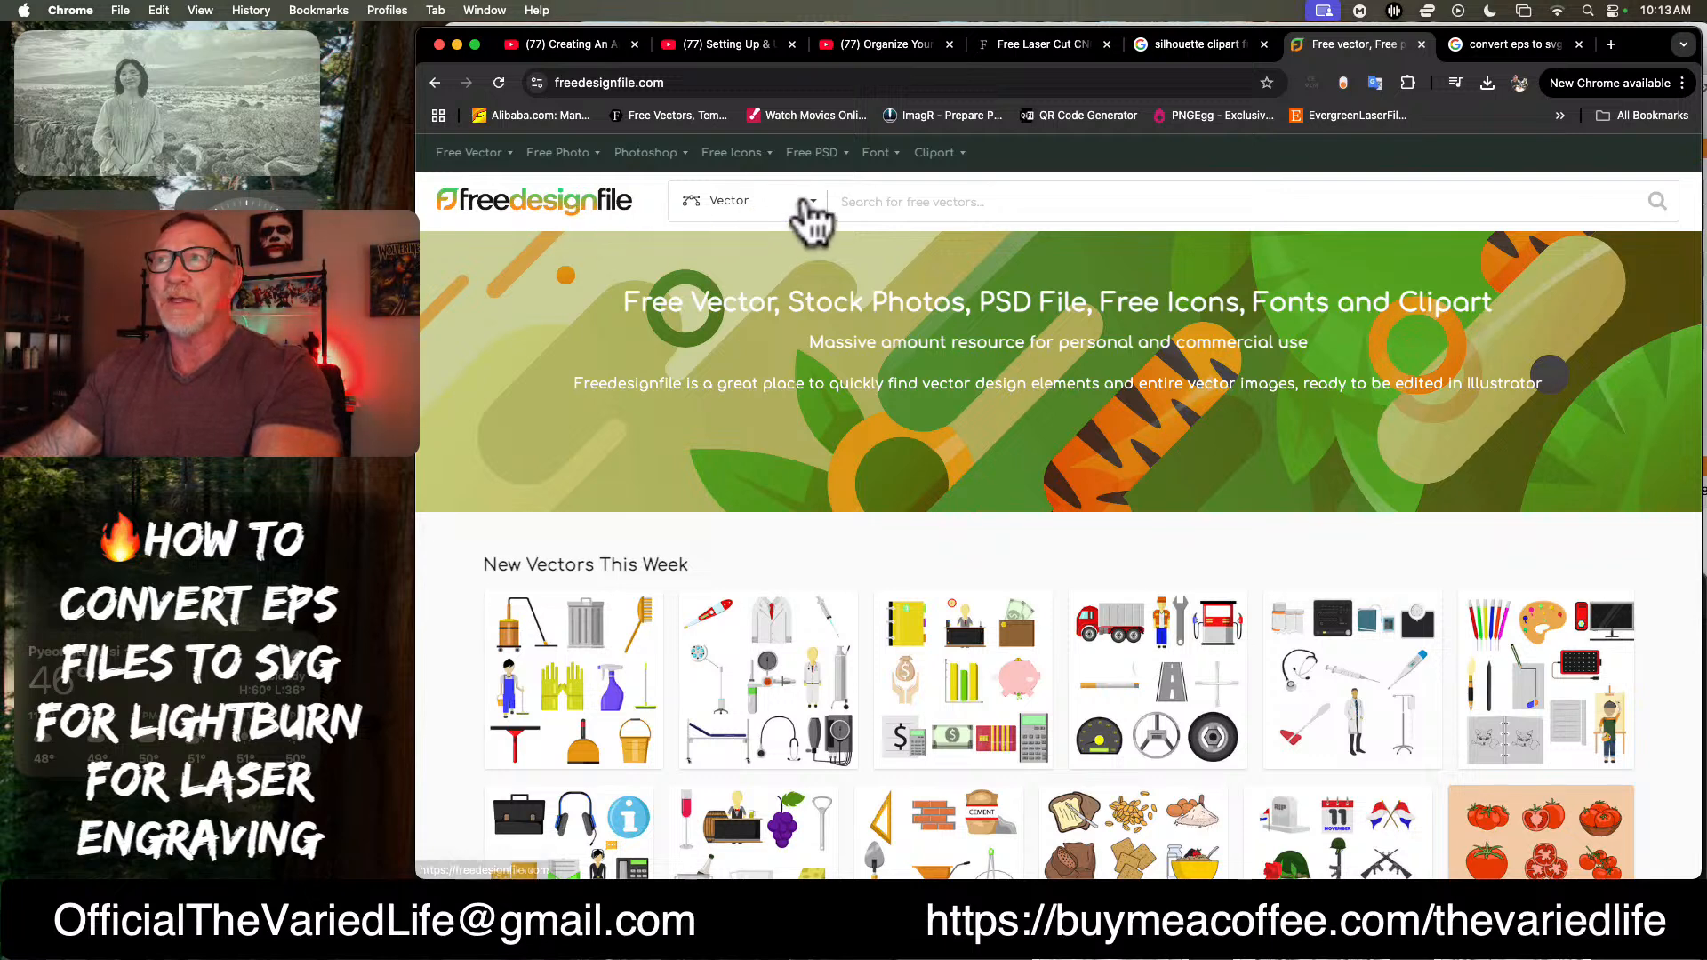
left_click(810, 205)
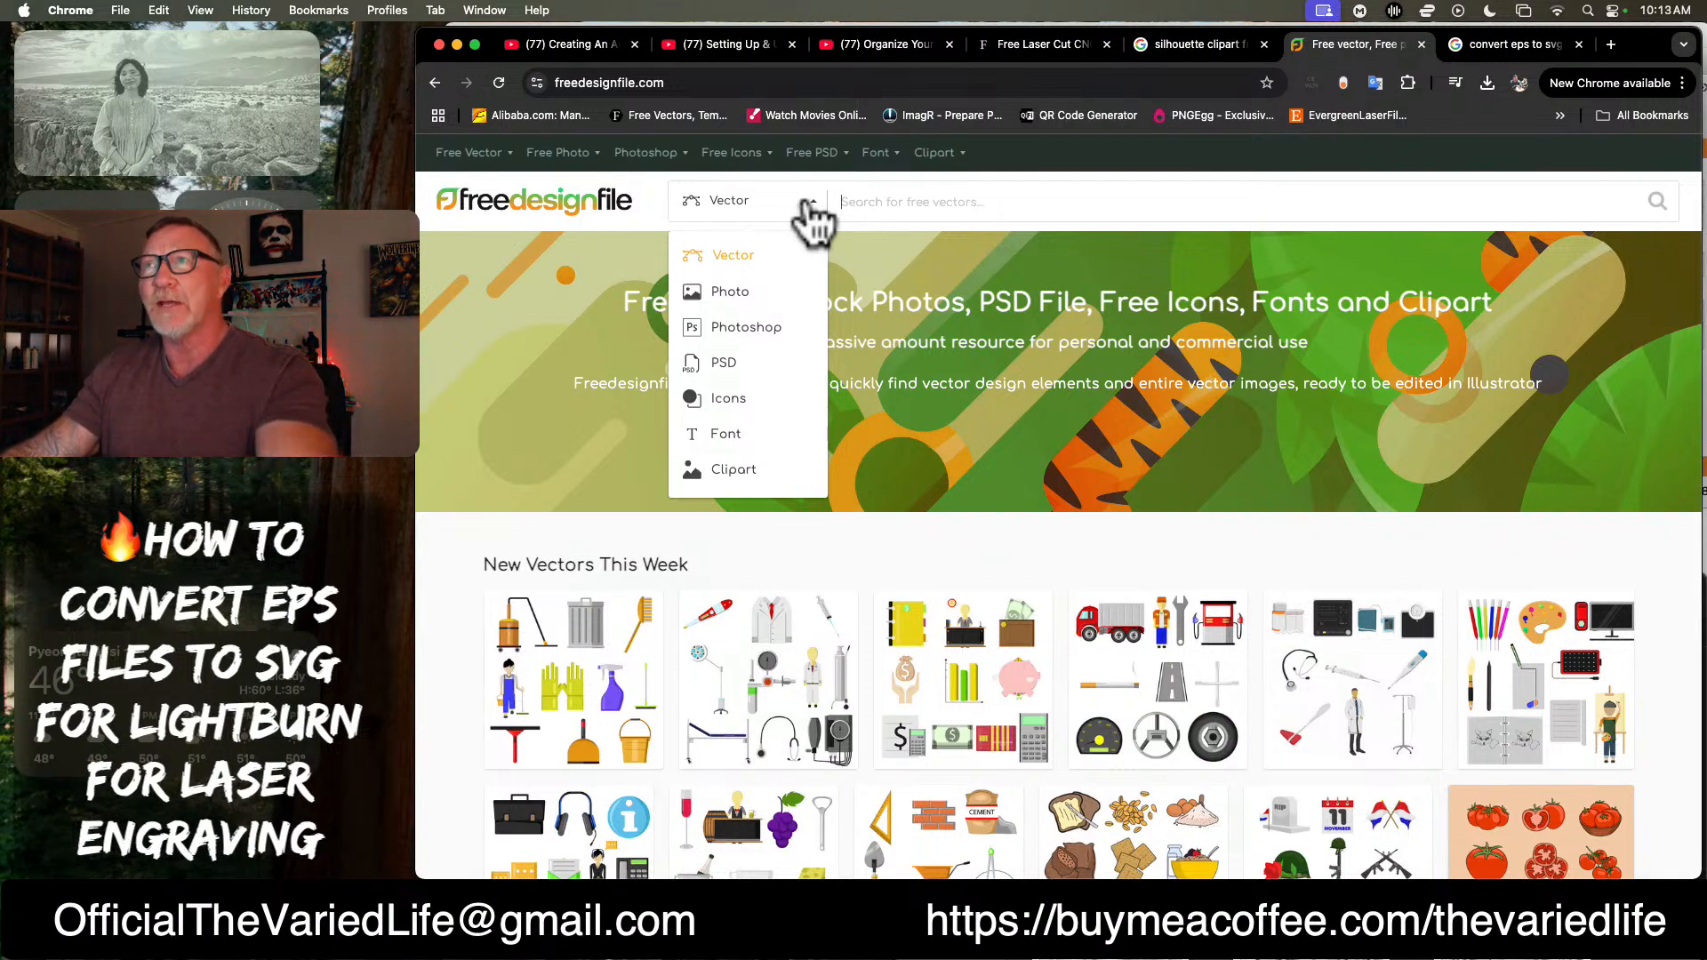
left_click(725, 258)
left_click(859, 200)
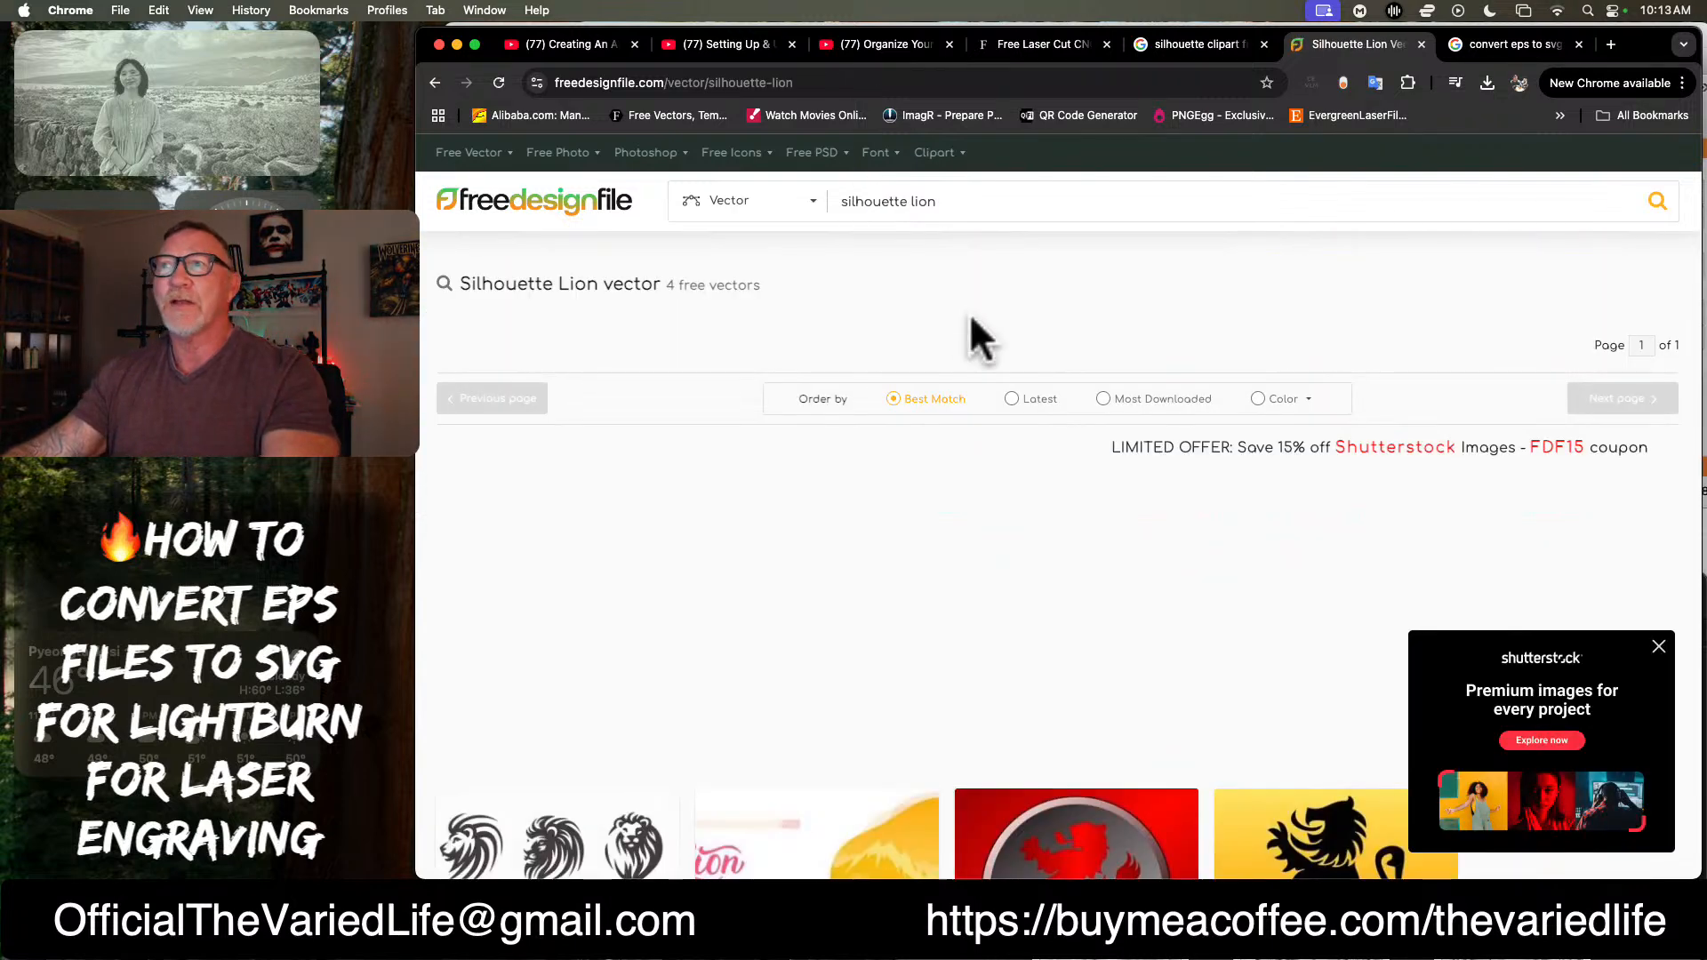
Step: Open the free vector with six lion heads from the results and download it
scroll(1057, 457, "down", 3)
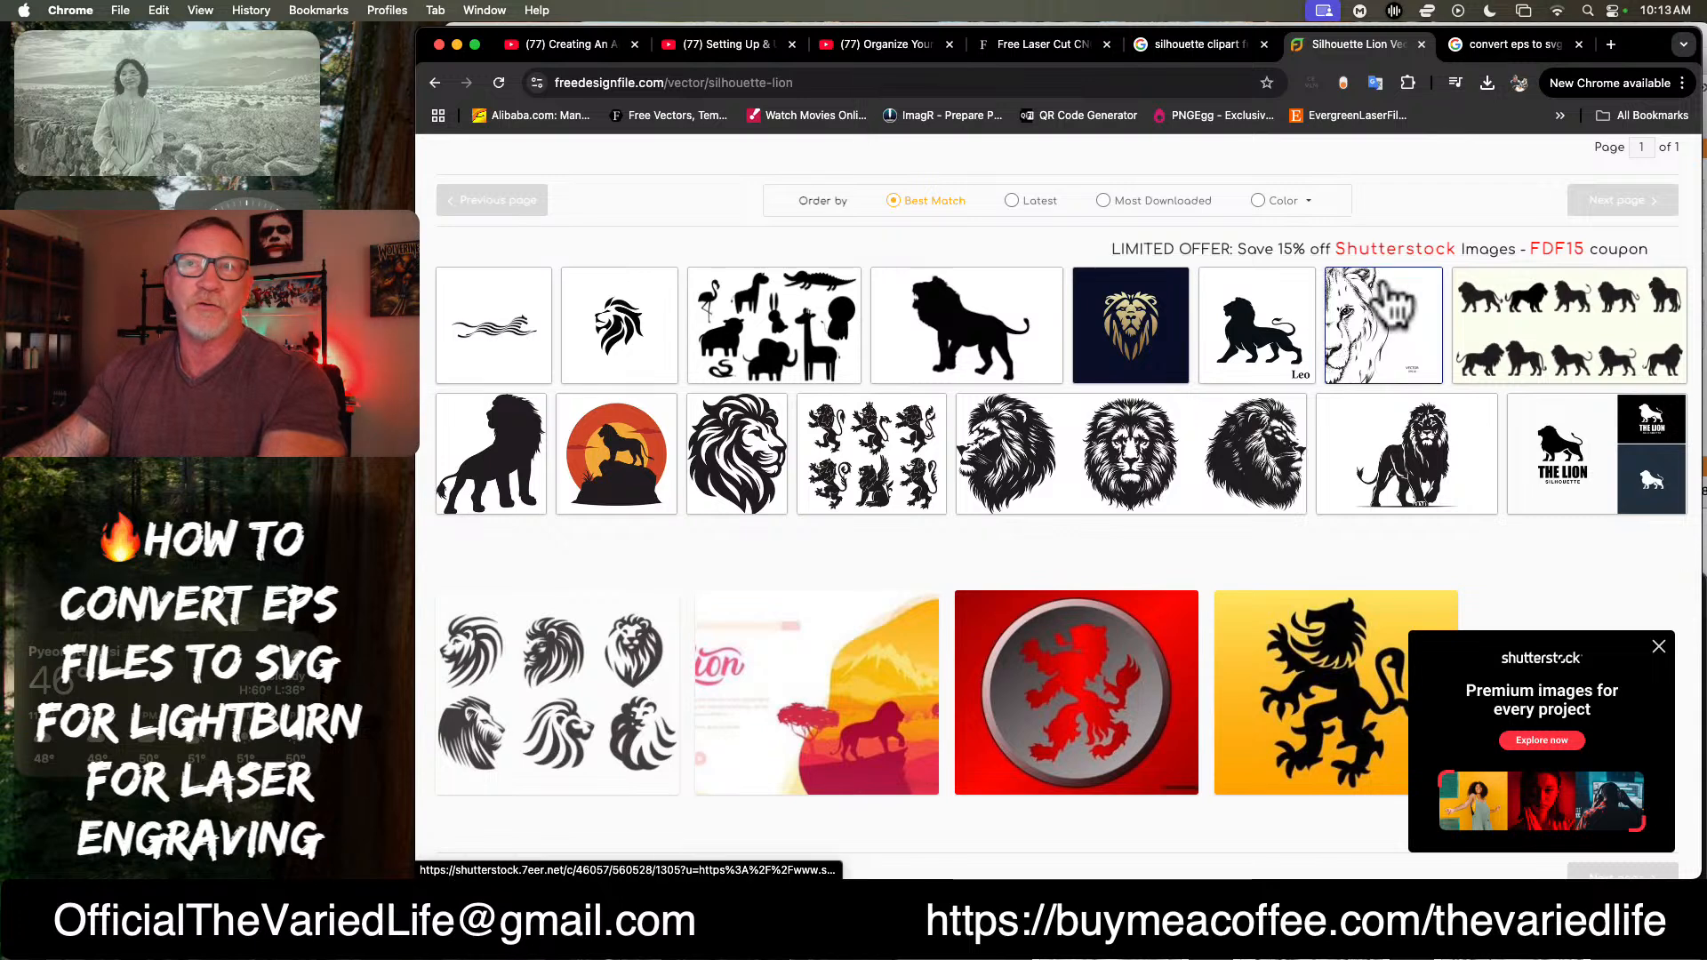
scroll(1289, 400, "down", 4)
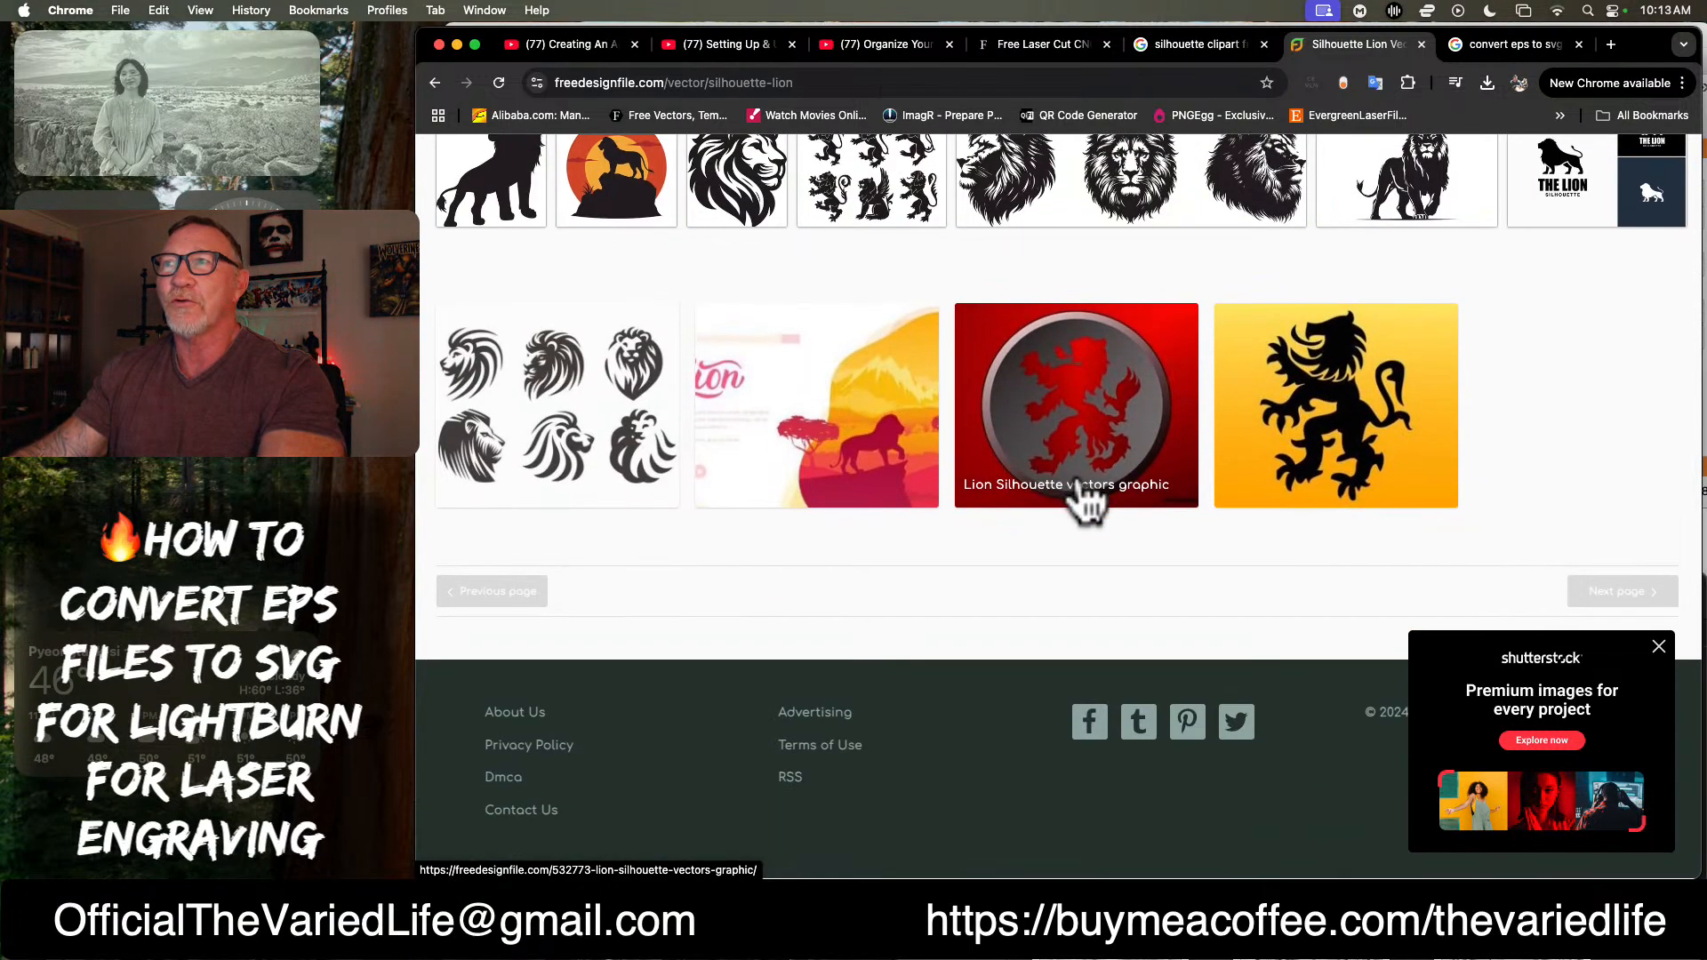
left_click(569, 400)
scroll(880, 538, "down", 3)
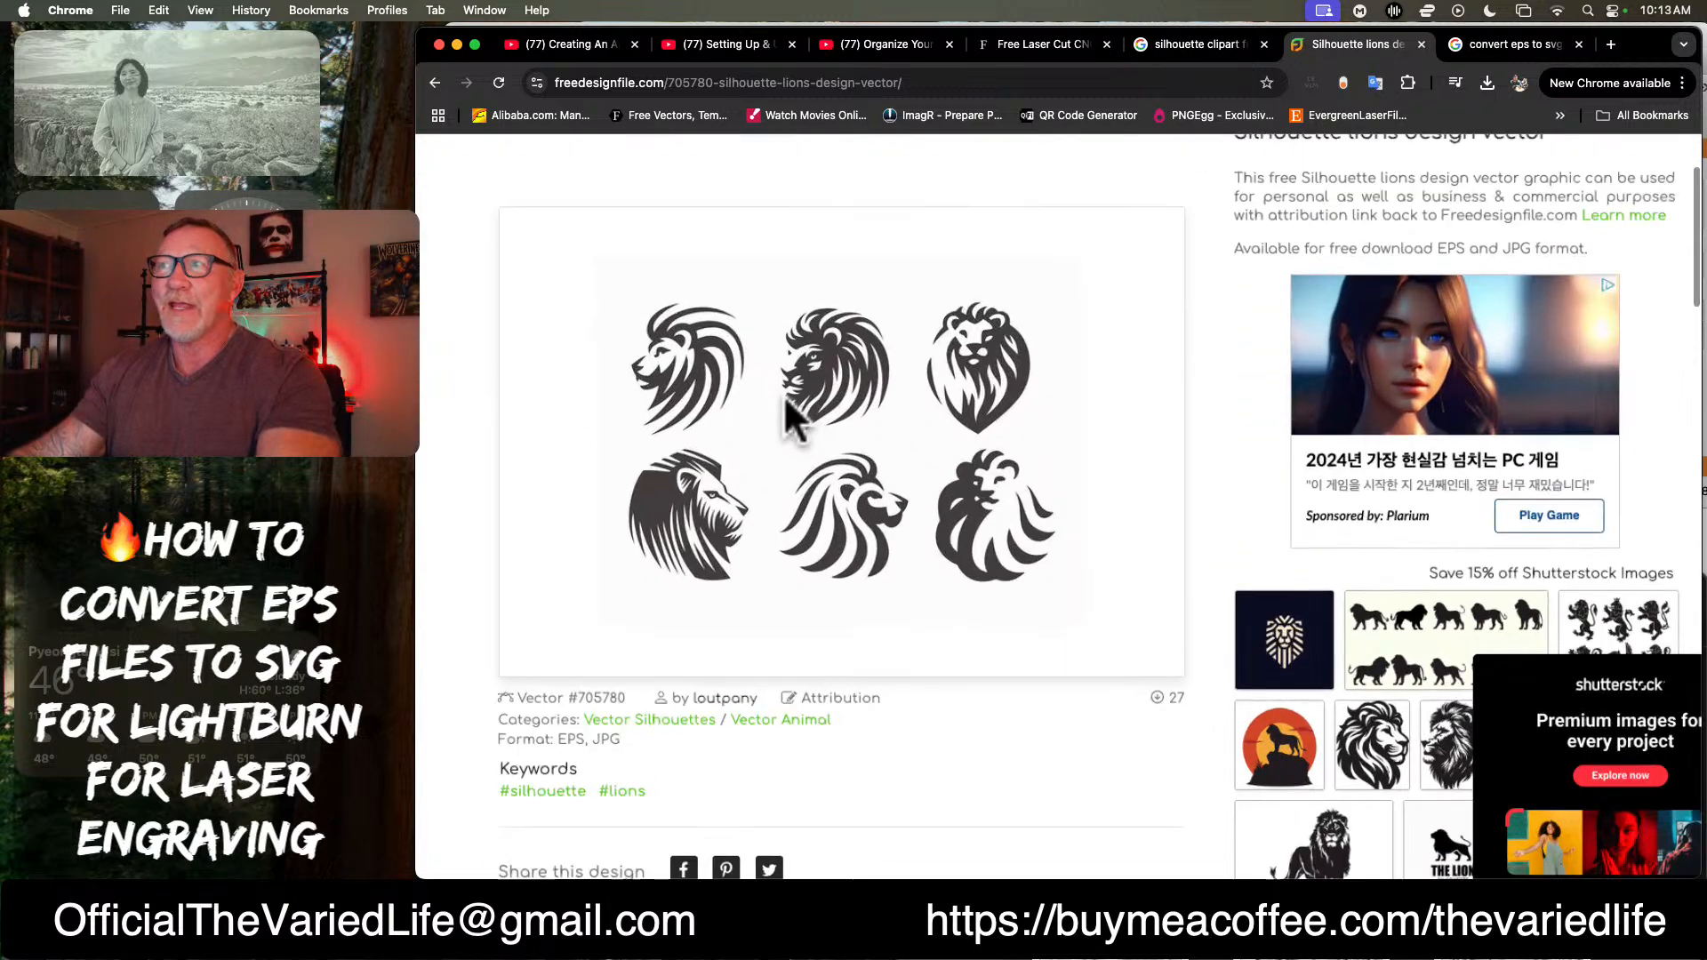
scroll(786, 404, "up", 3)
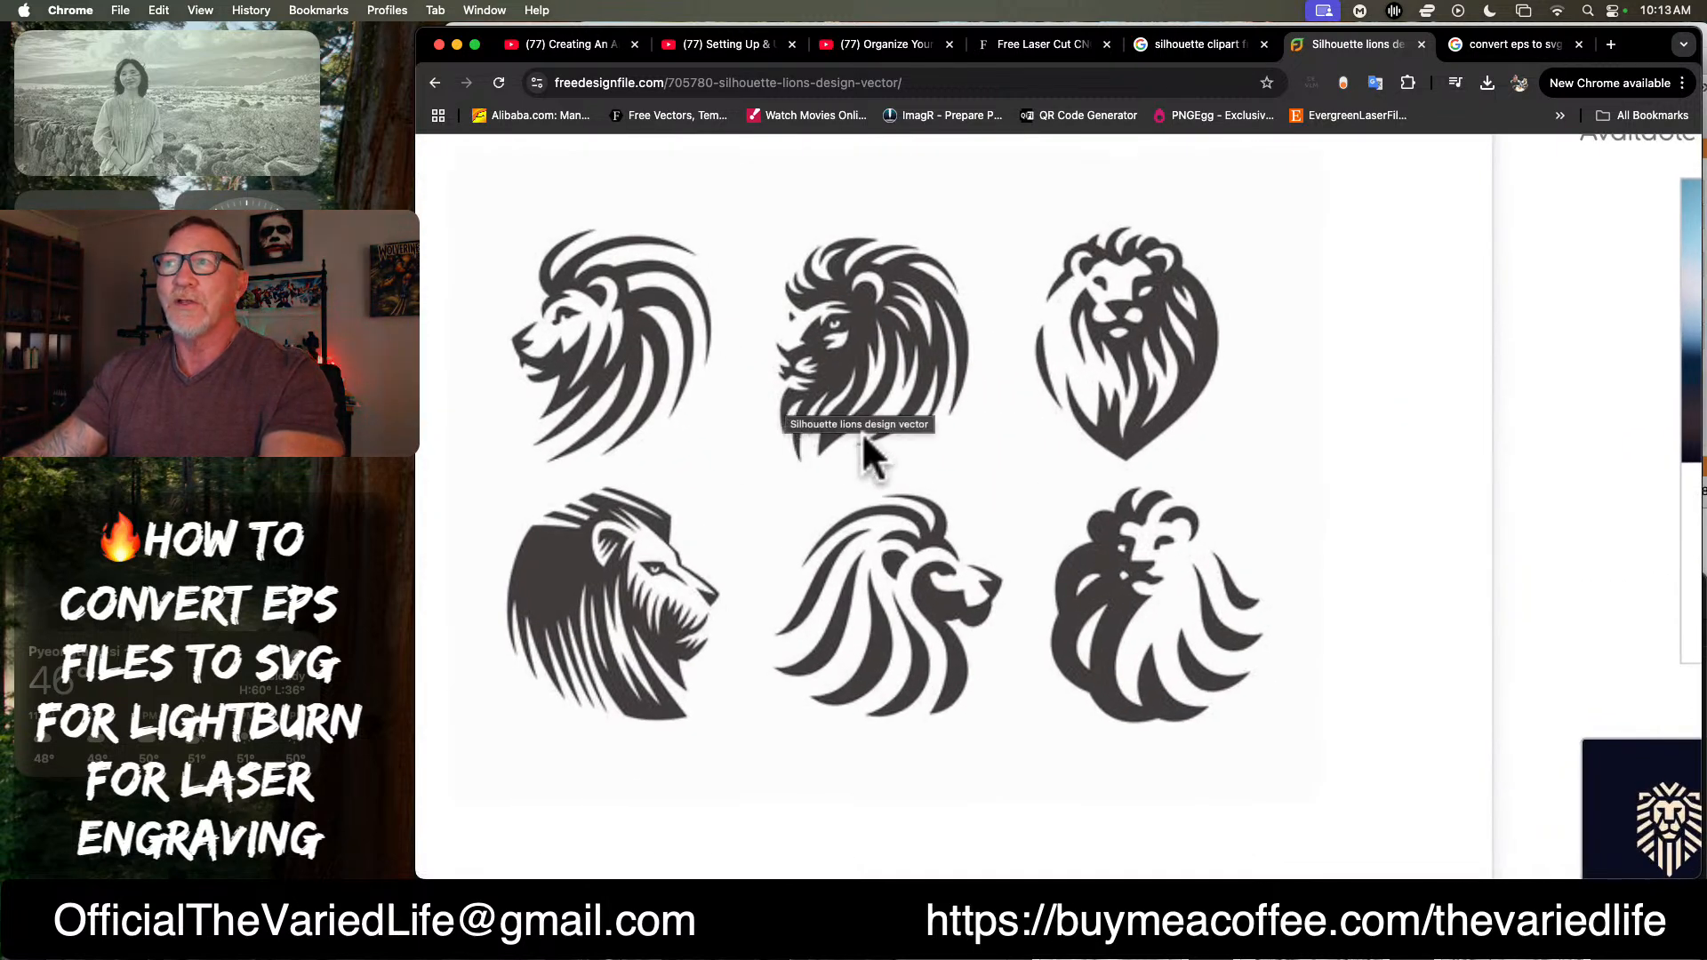
scroll(861, 434, "down", 3)
scroll(889, 462, "up", 1)
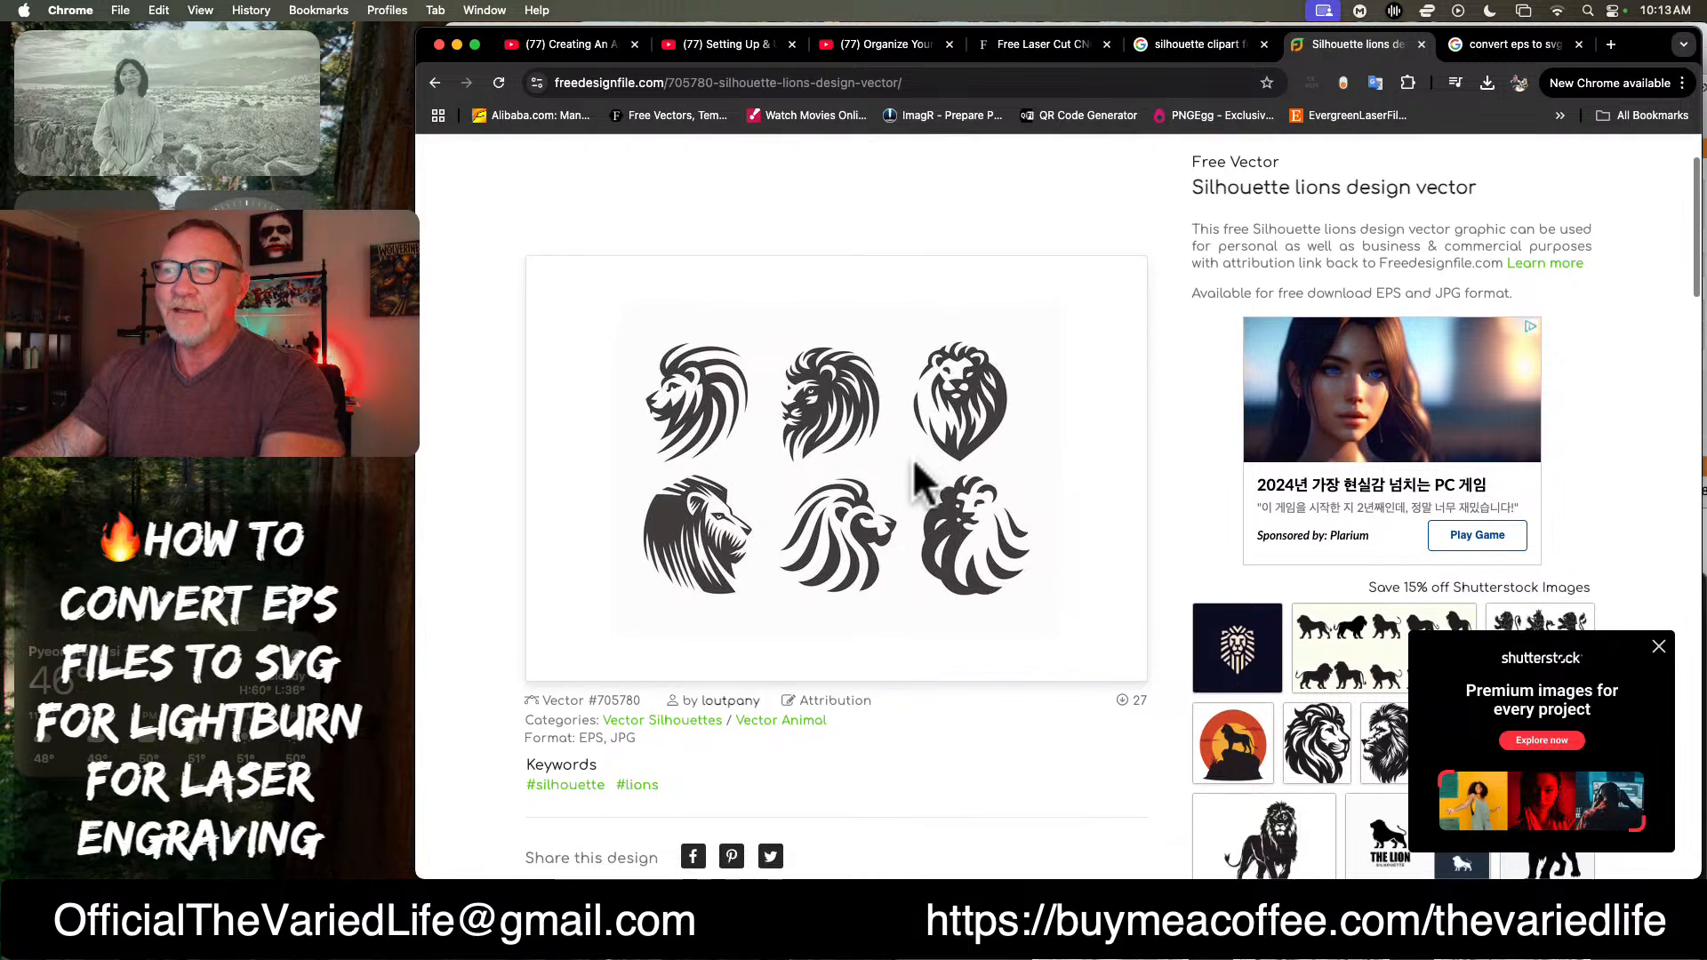
scroll(1145, 502, "down", 5)
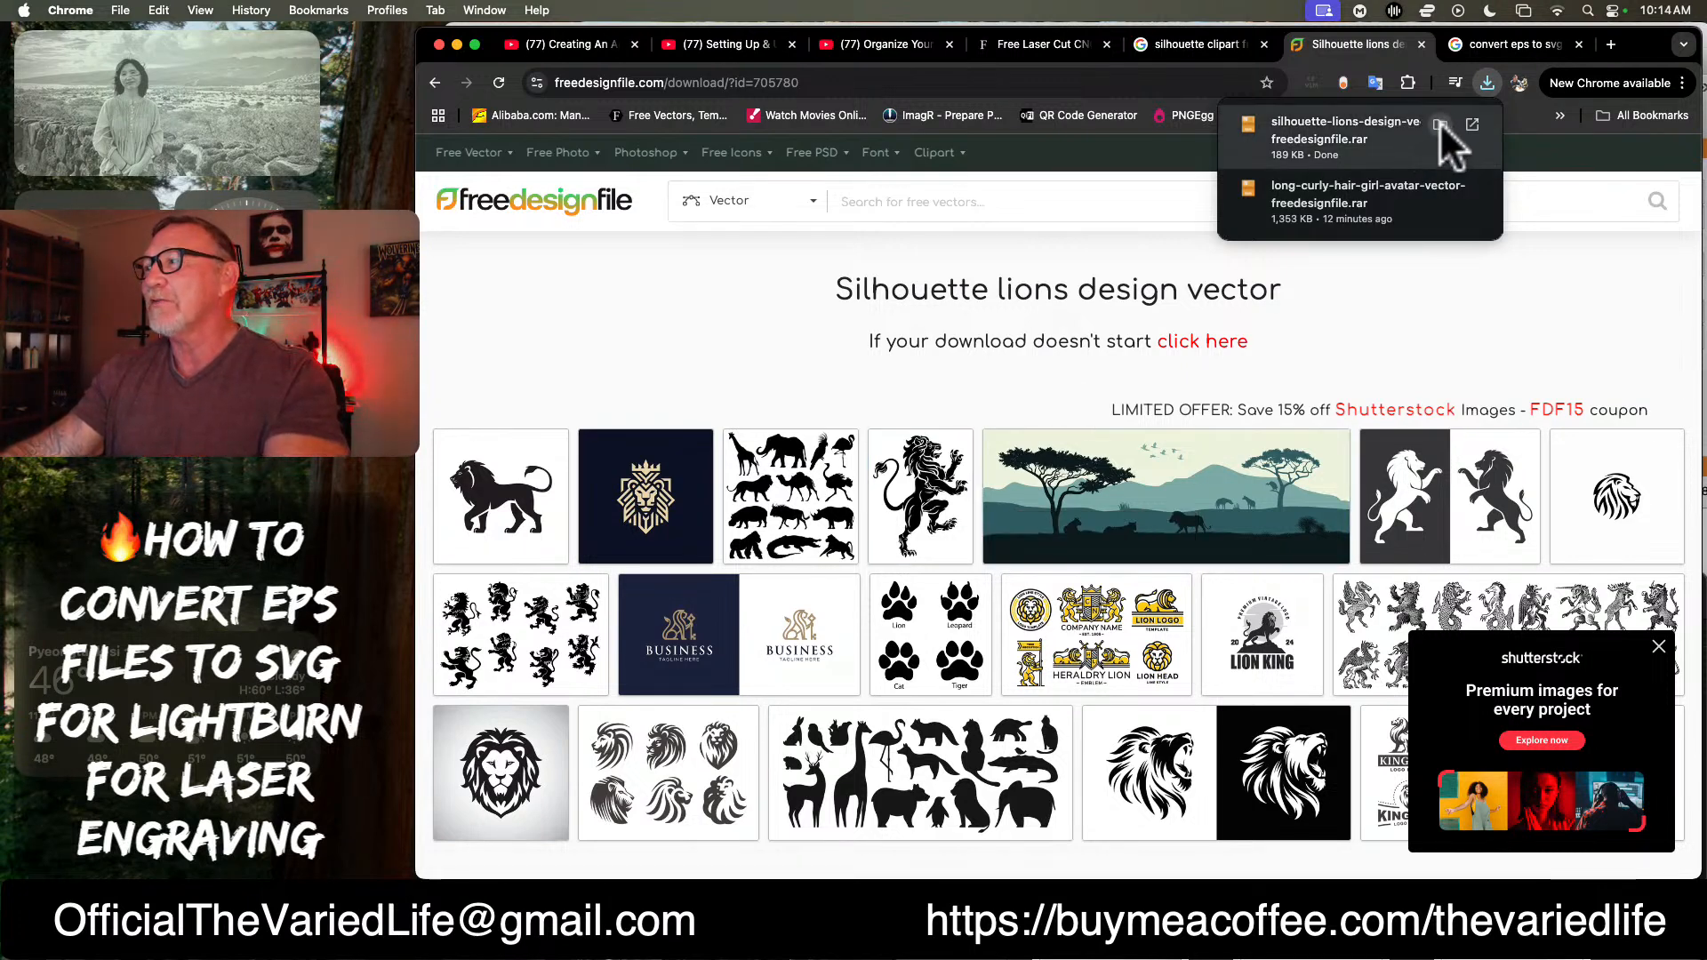
Step: Extract the downloaded silhouette-lions-design-vector RAR archive and move the extracted folder to the desktop
left_click(1439, 123)
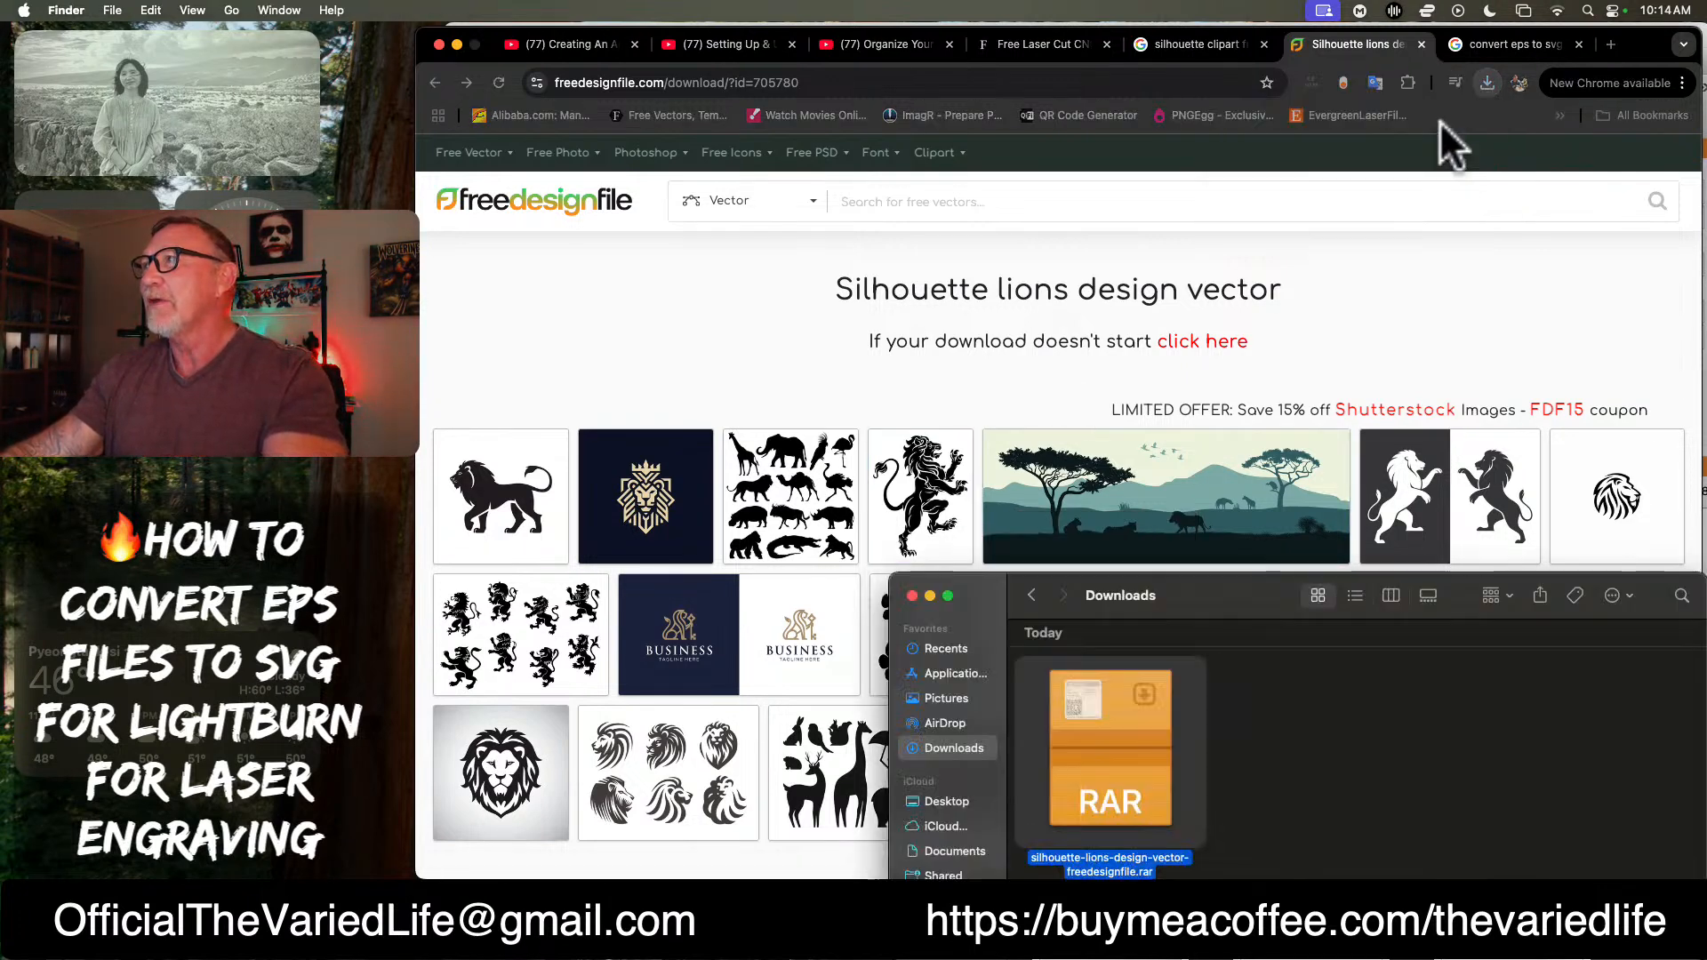
double_click(1111, 731)
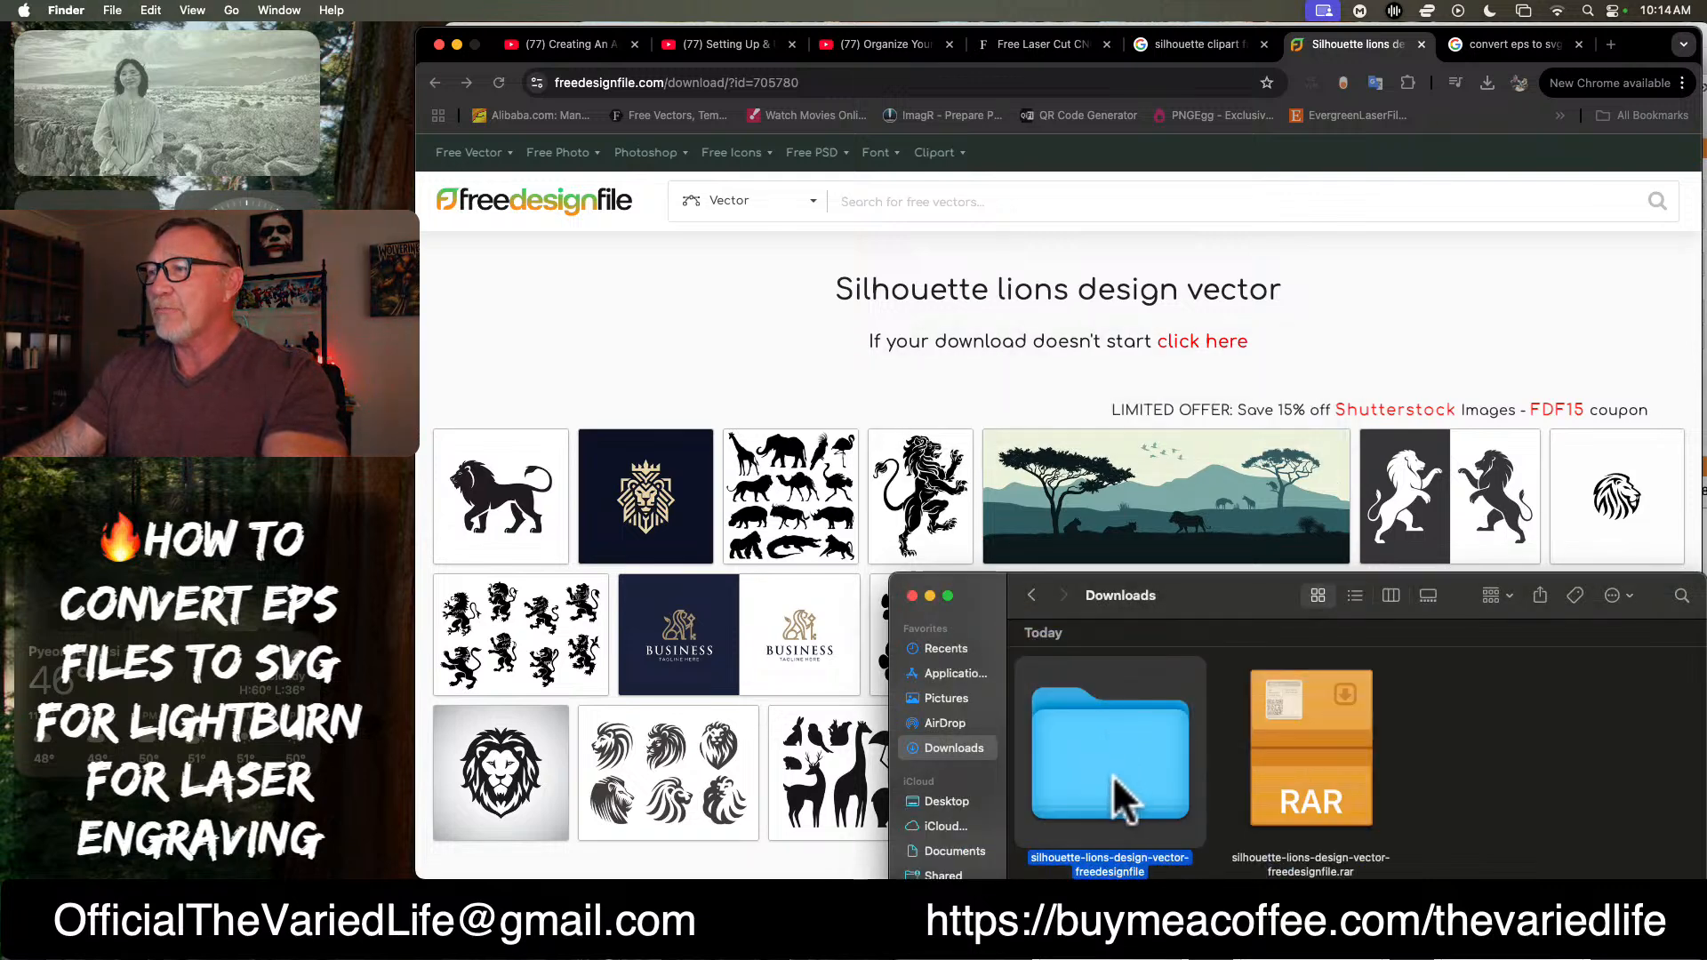
left_click_drag(1138, 775, 352, 518)
left_click(1403, 262)
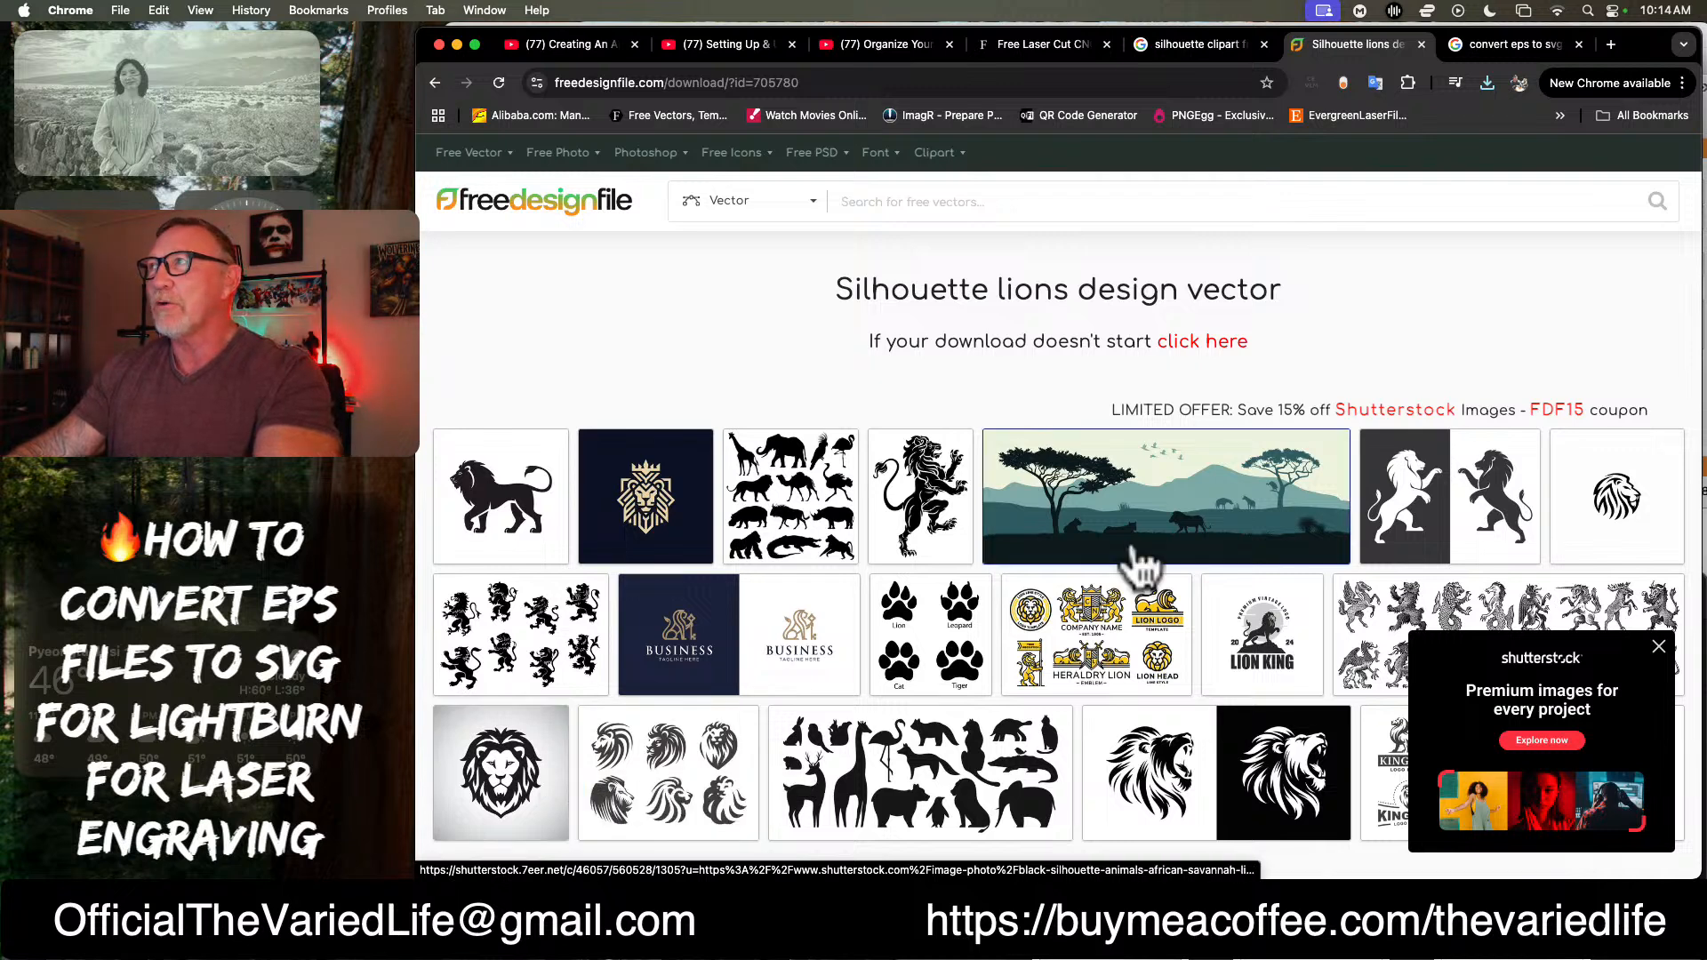
Step: Open CloudConvert's EPS to SVG Converter from the "convert eps to svg" search results and check its source format
left_click(1496, 42)
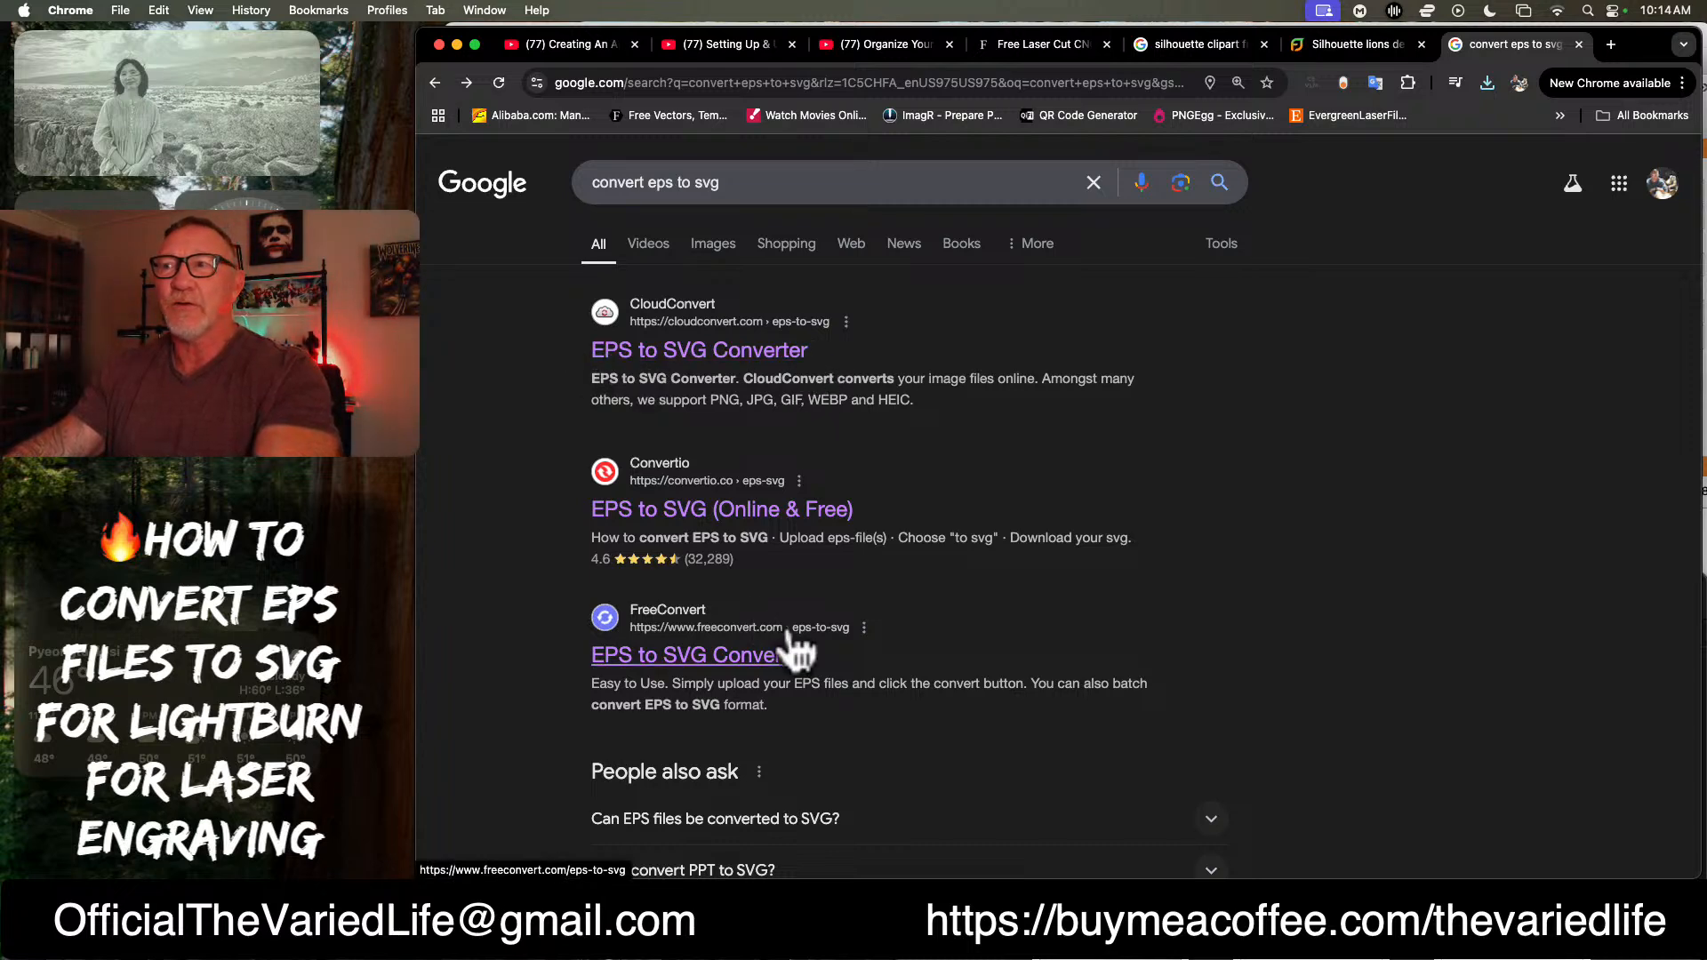
scroll(796, 649, "down", 2)
scroll(903, 476, "up", 2)
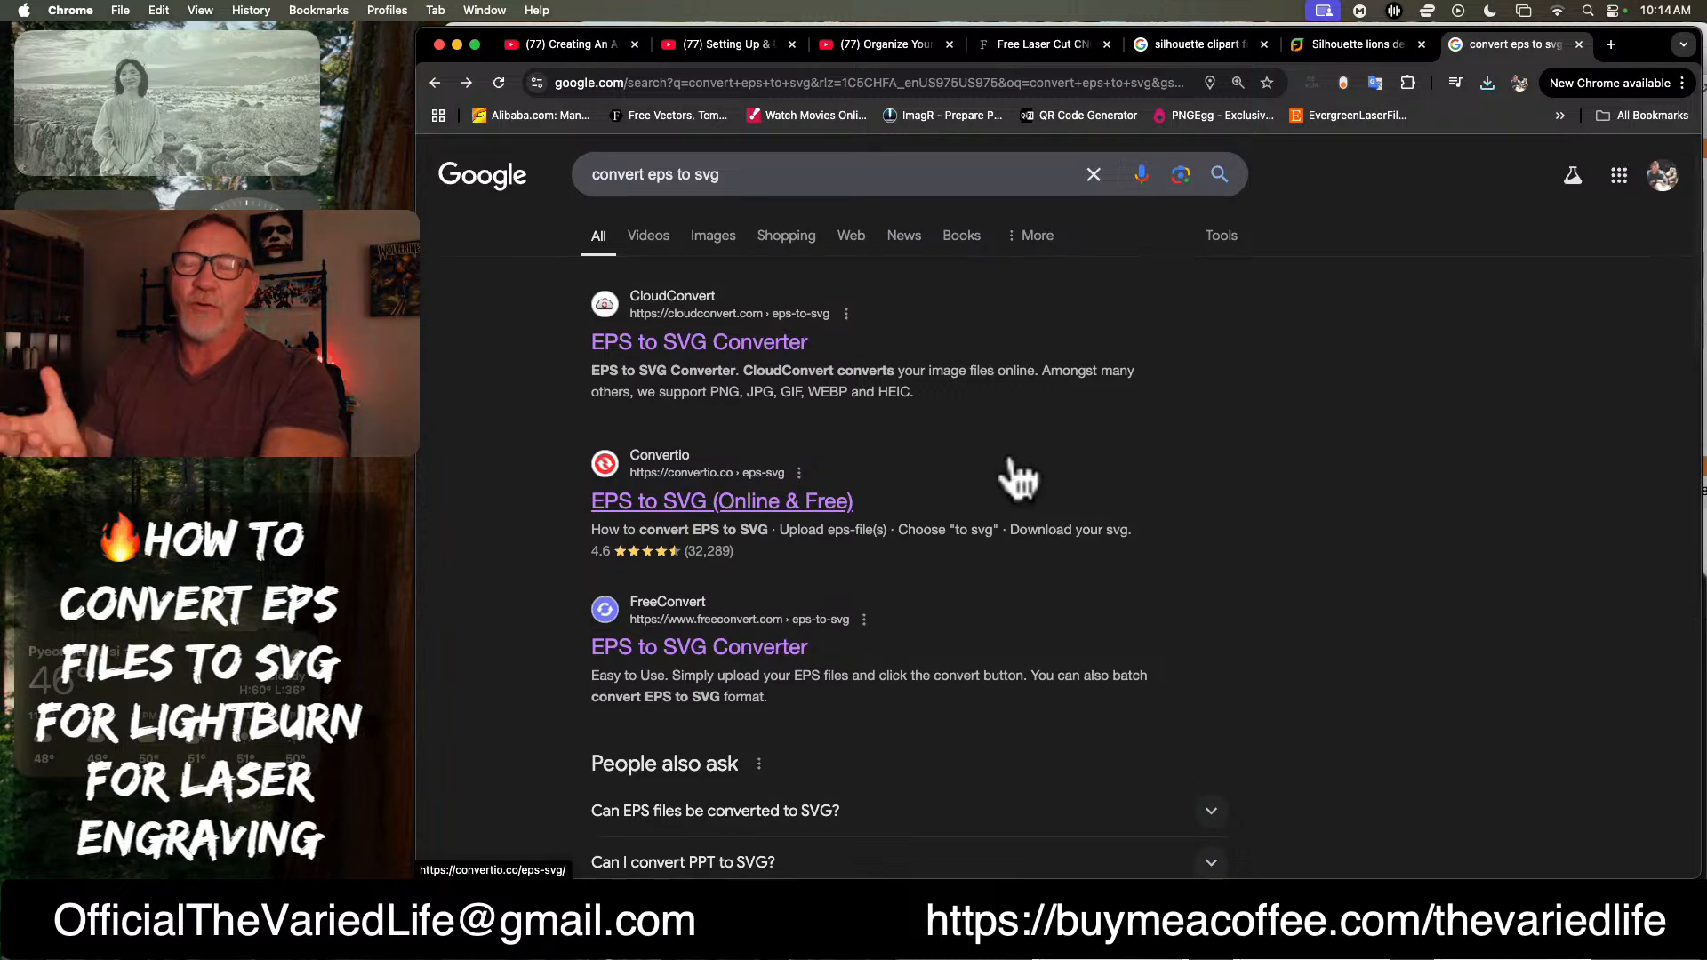
scroll(1012, 462, "down", 4)
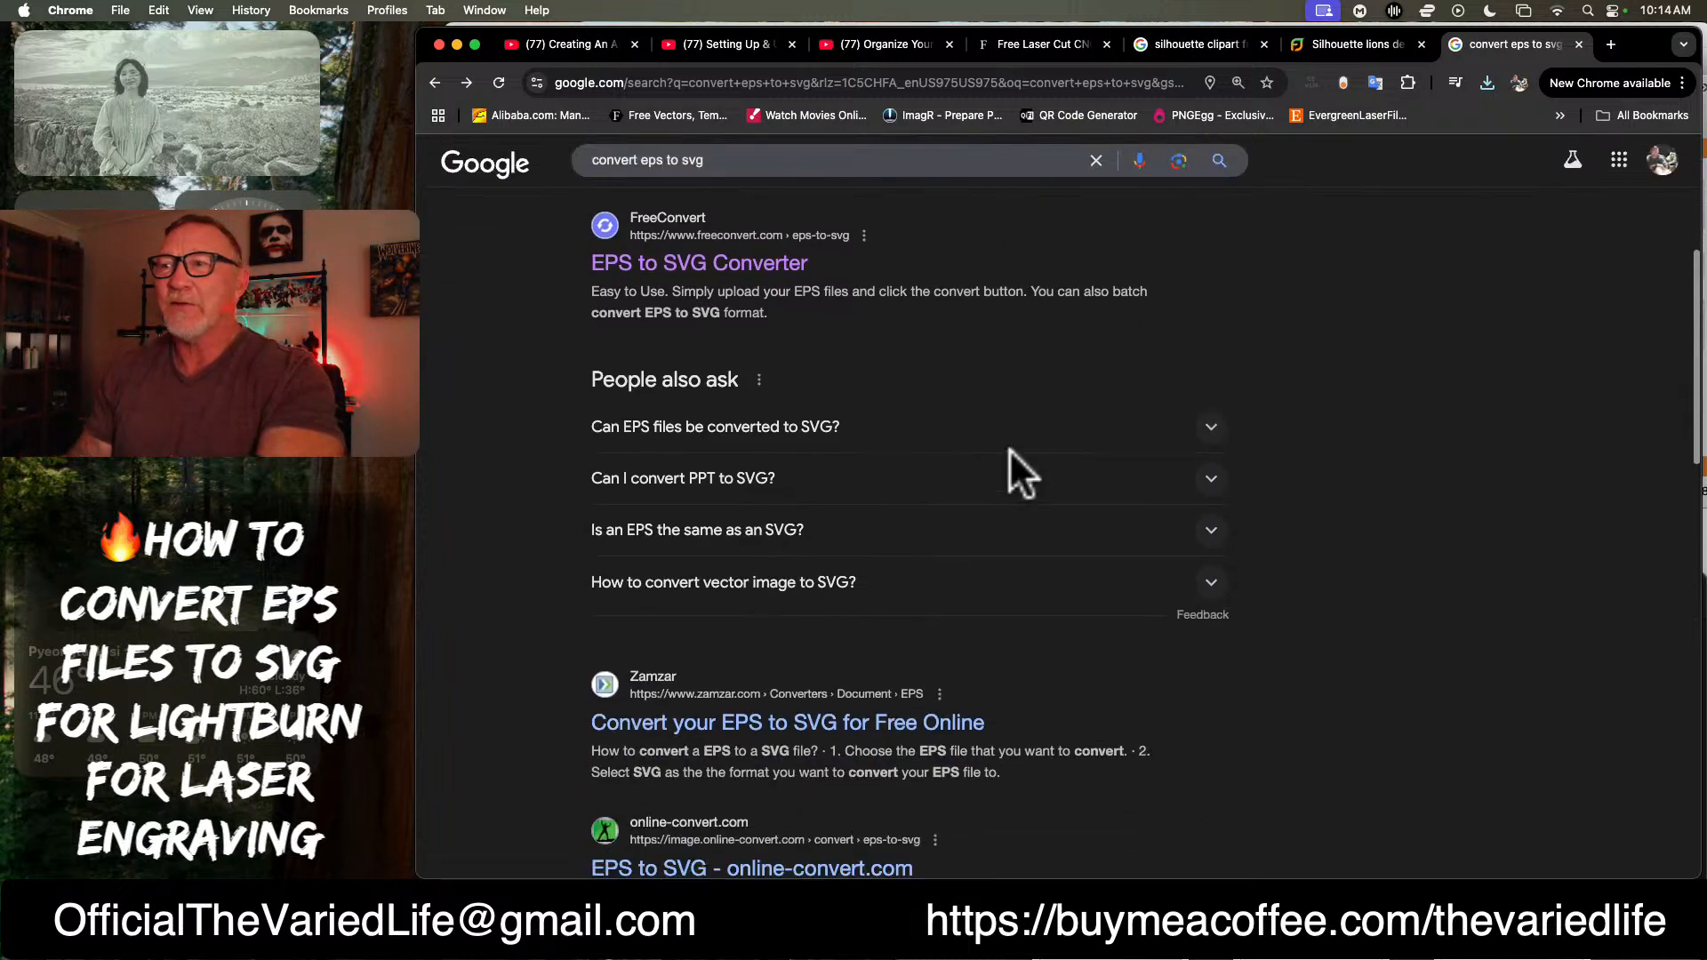
scroll(1013, 463, "up", 4)
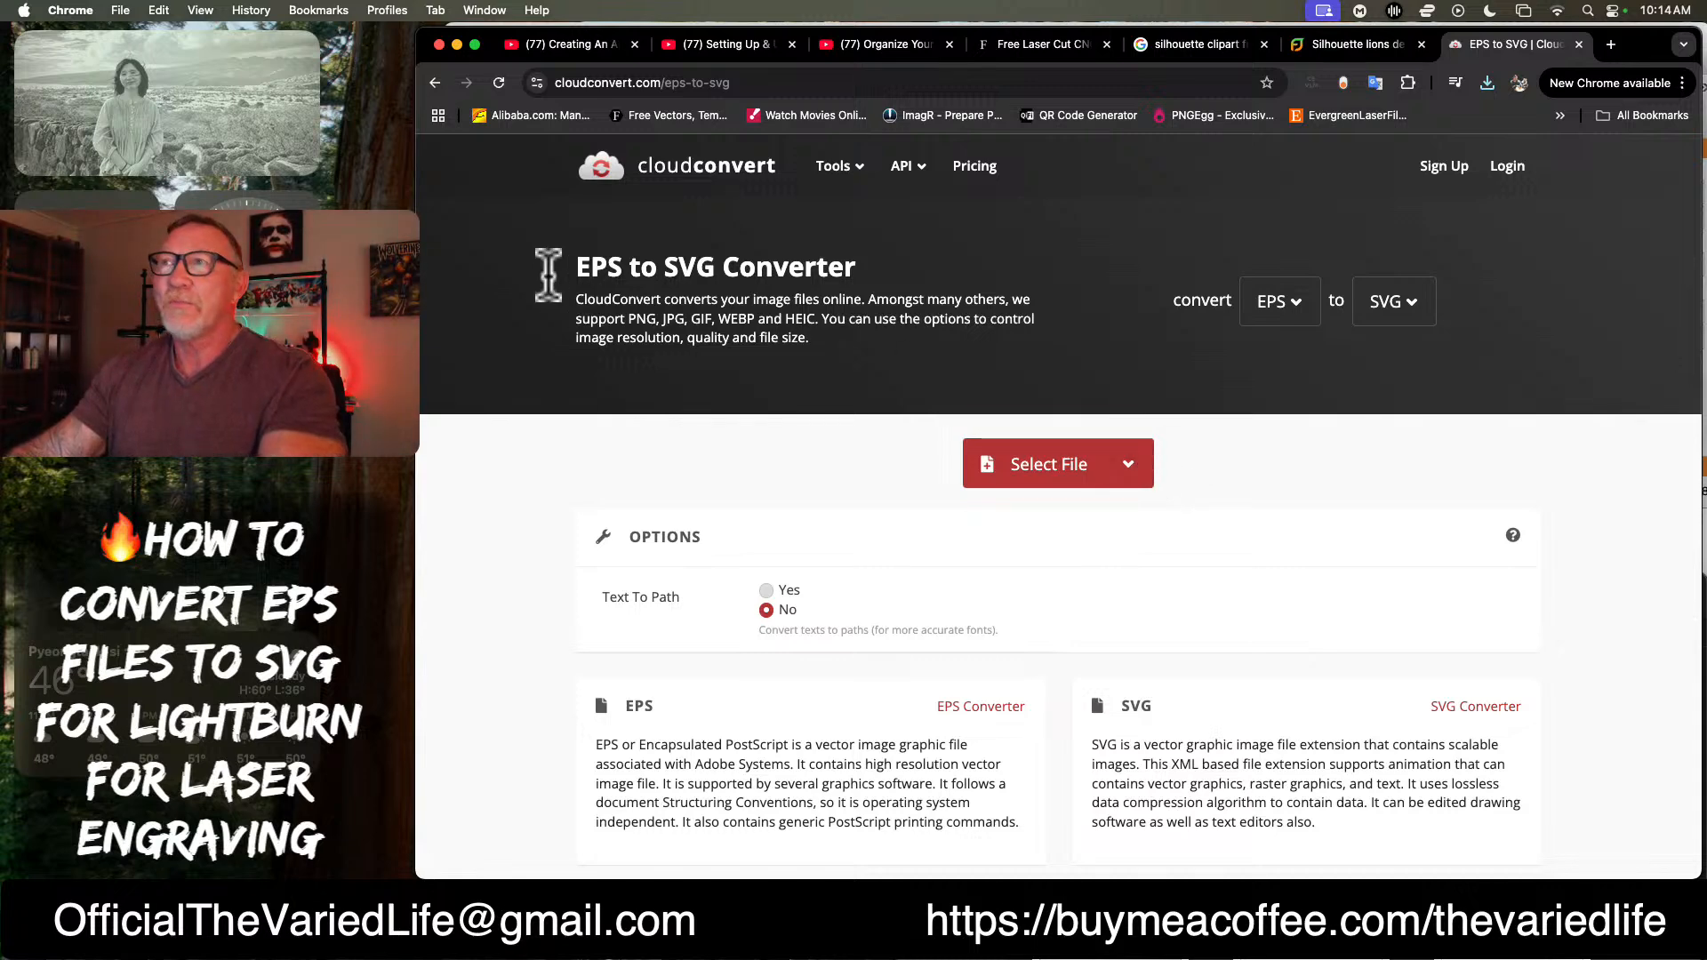
left_click(1300, 307)
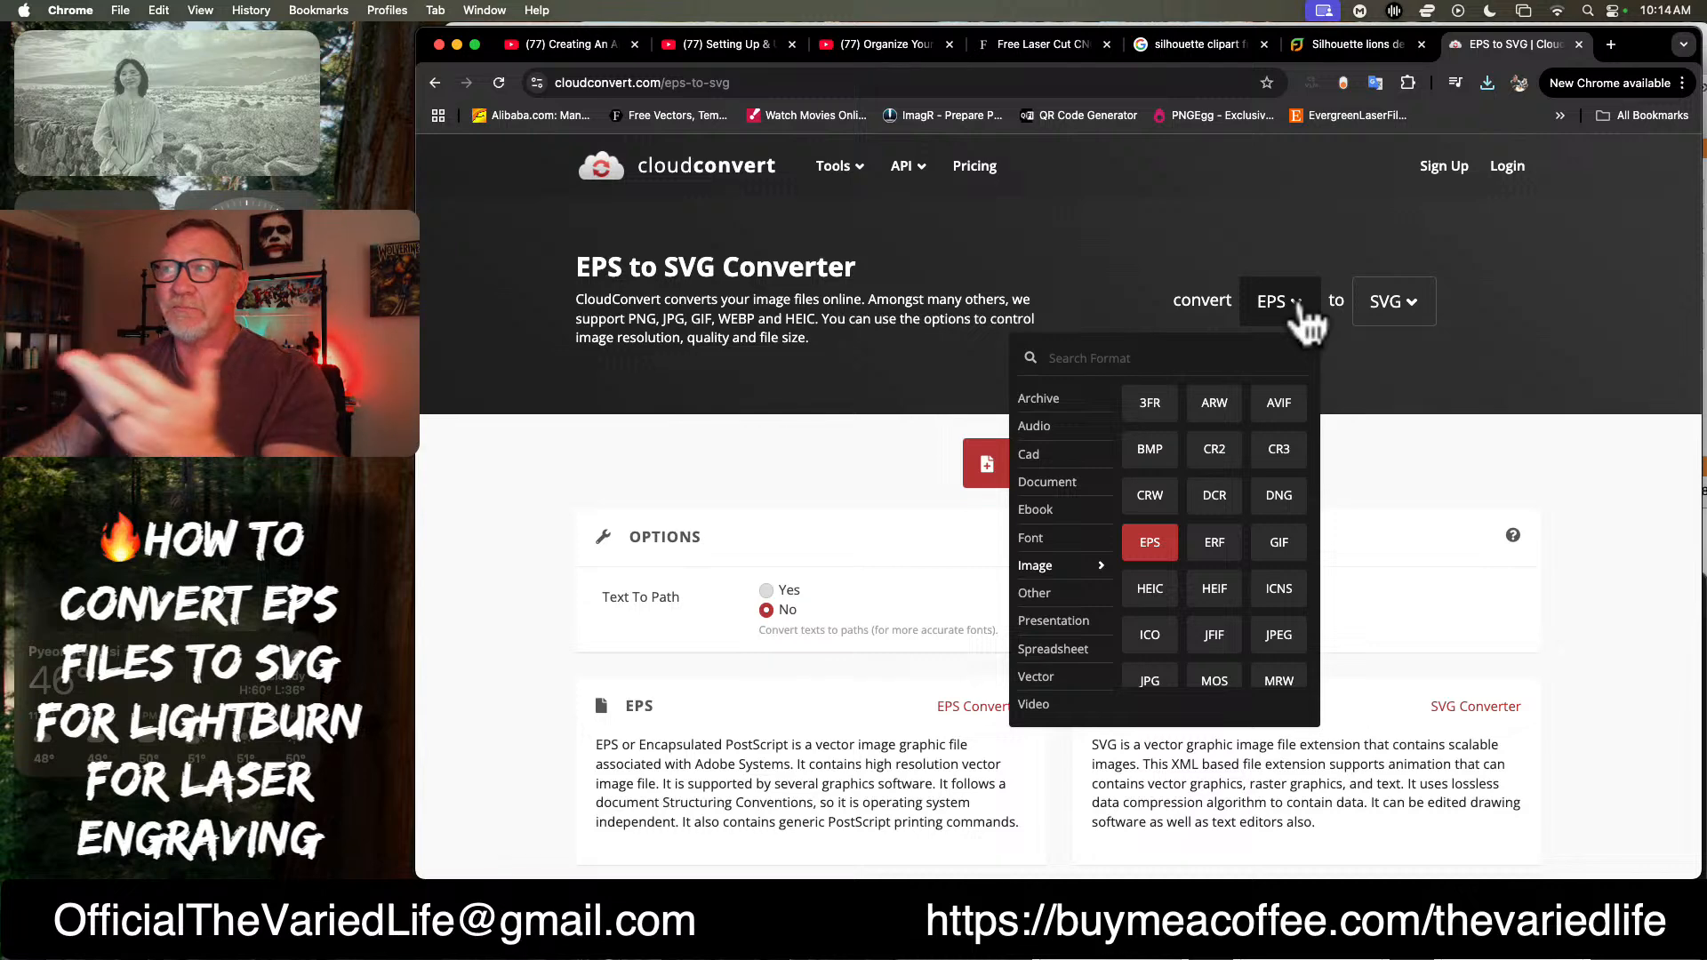
left_click(1333, 236)
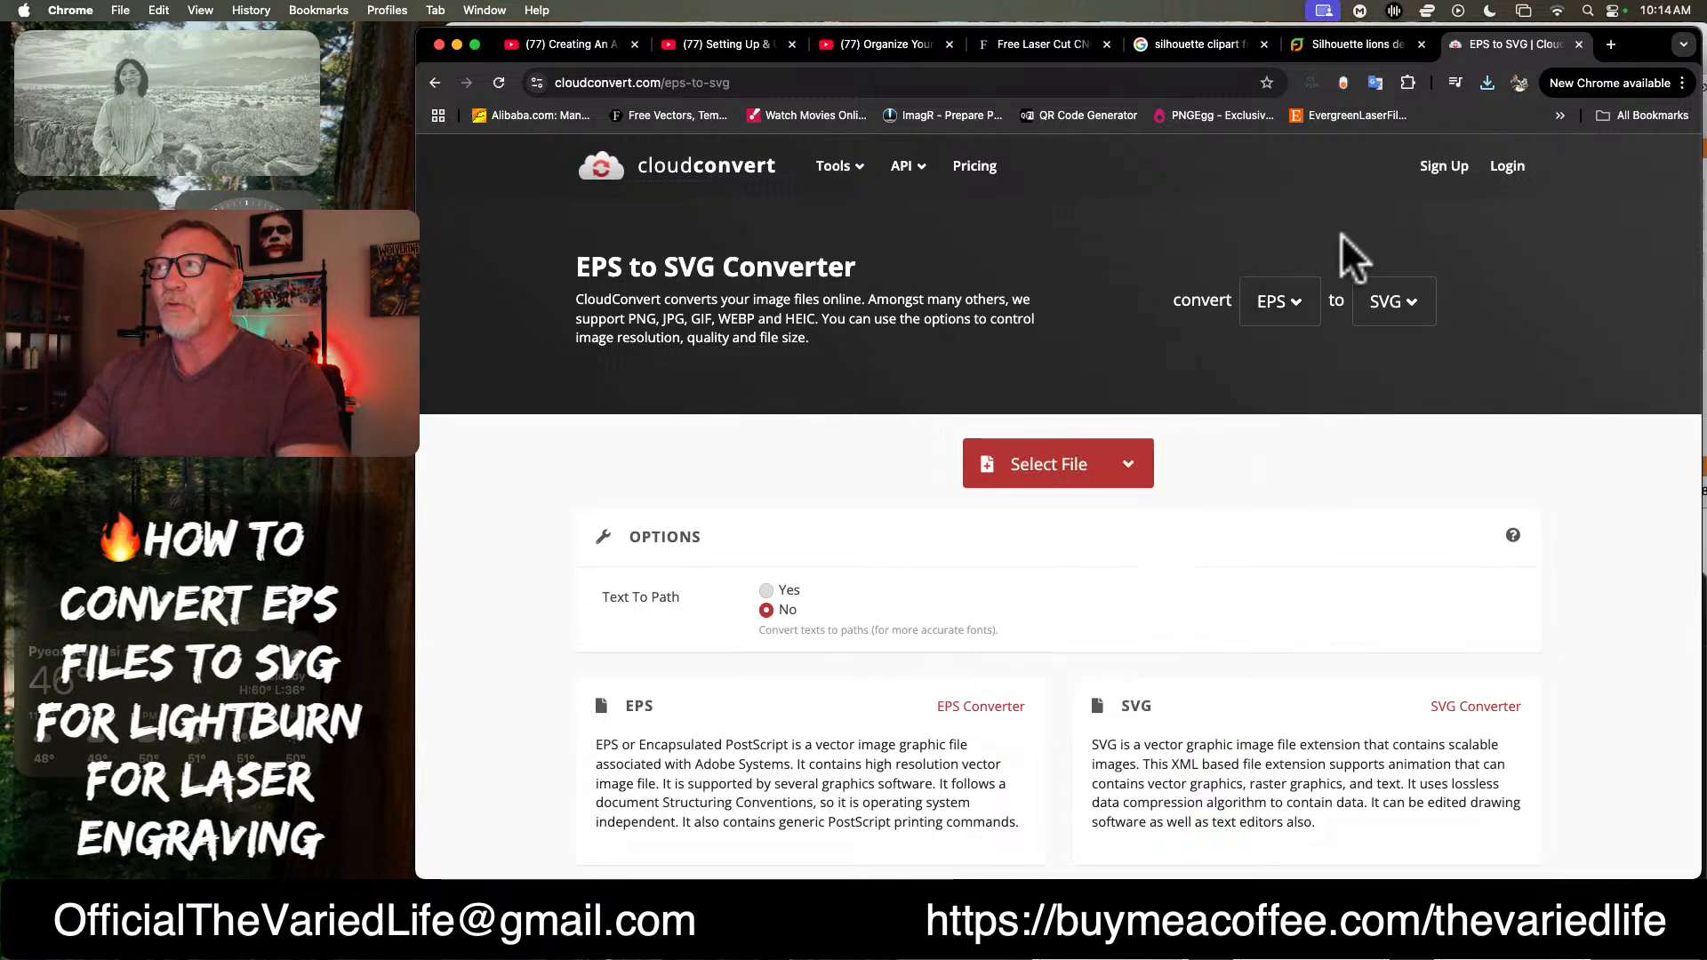
Step: Add Silhouette lions design vector.eps from the extracted desktop folder as the file for conversion
left_click(1129, 475)
left_click(1023, 512)
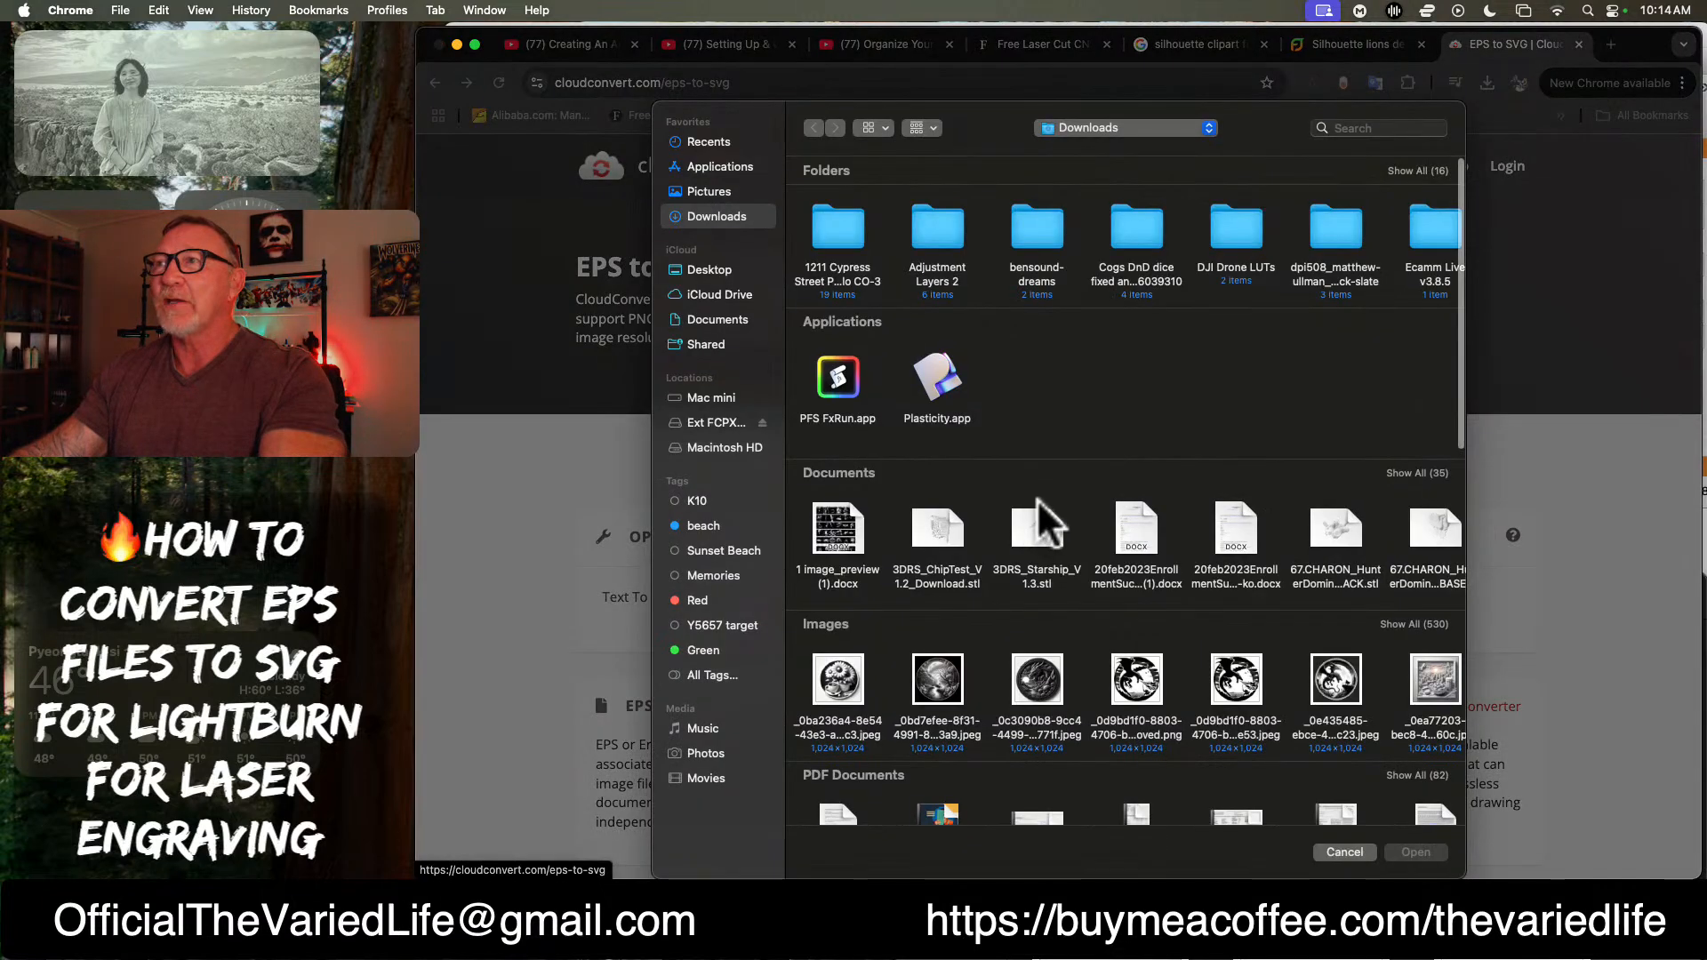
left_click(701, 268)
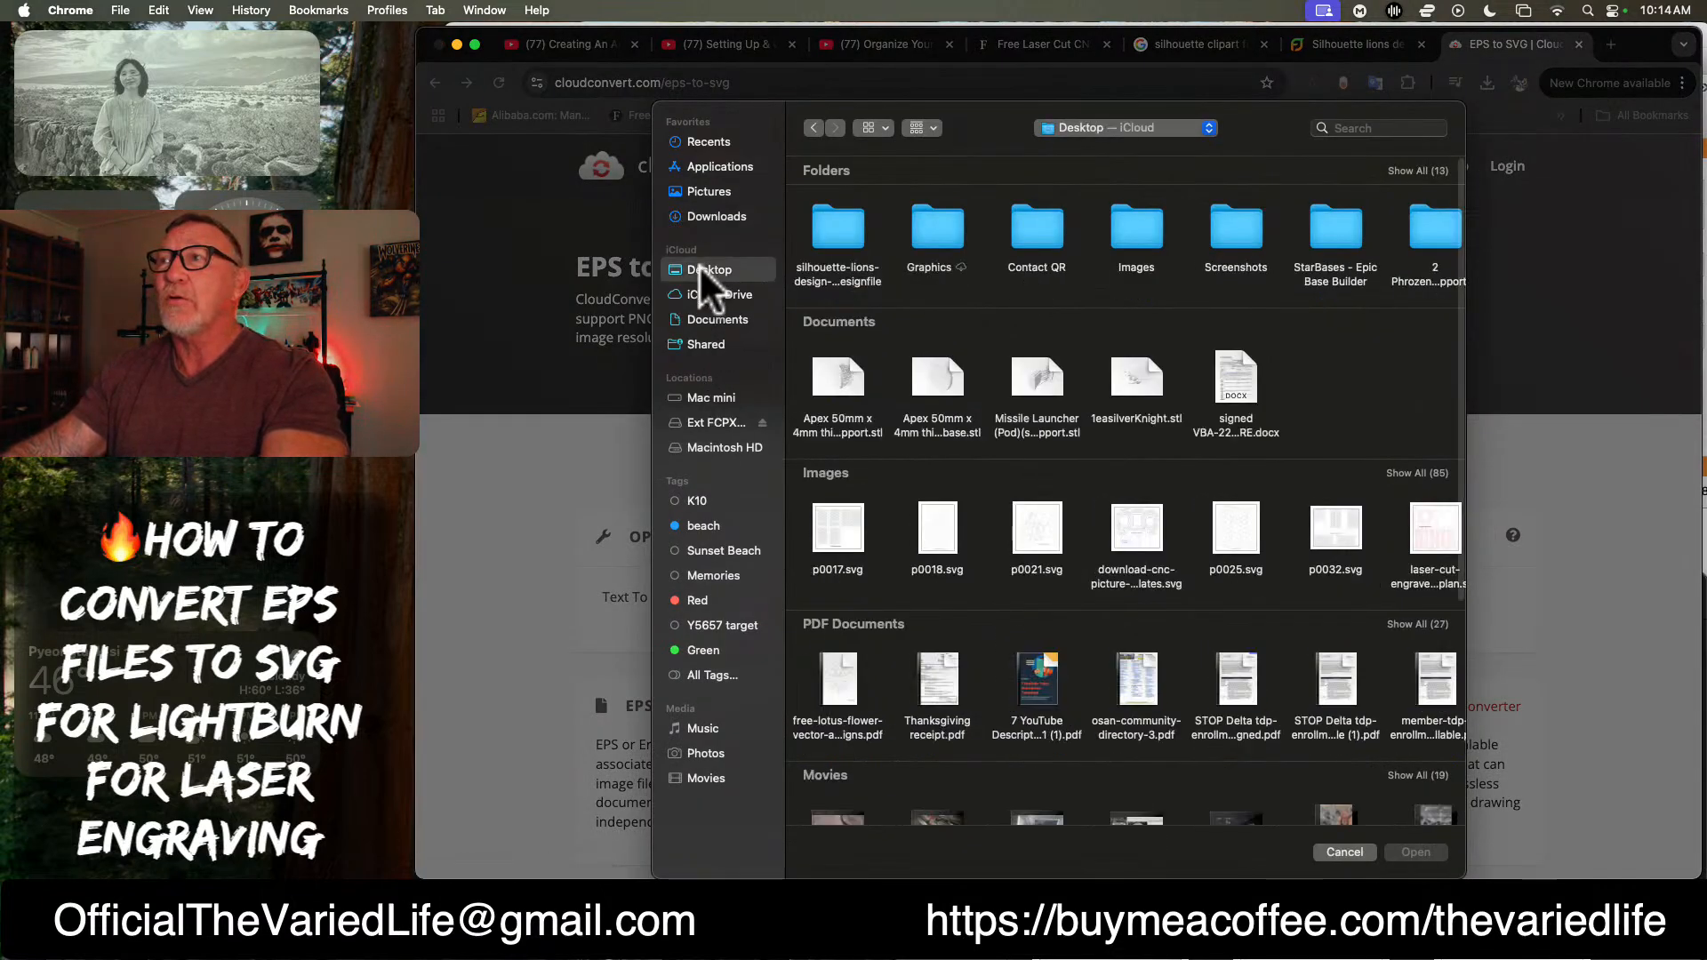
double_click(831, 226)
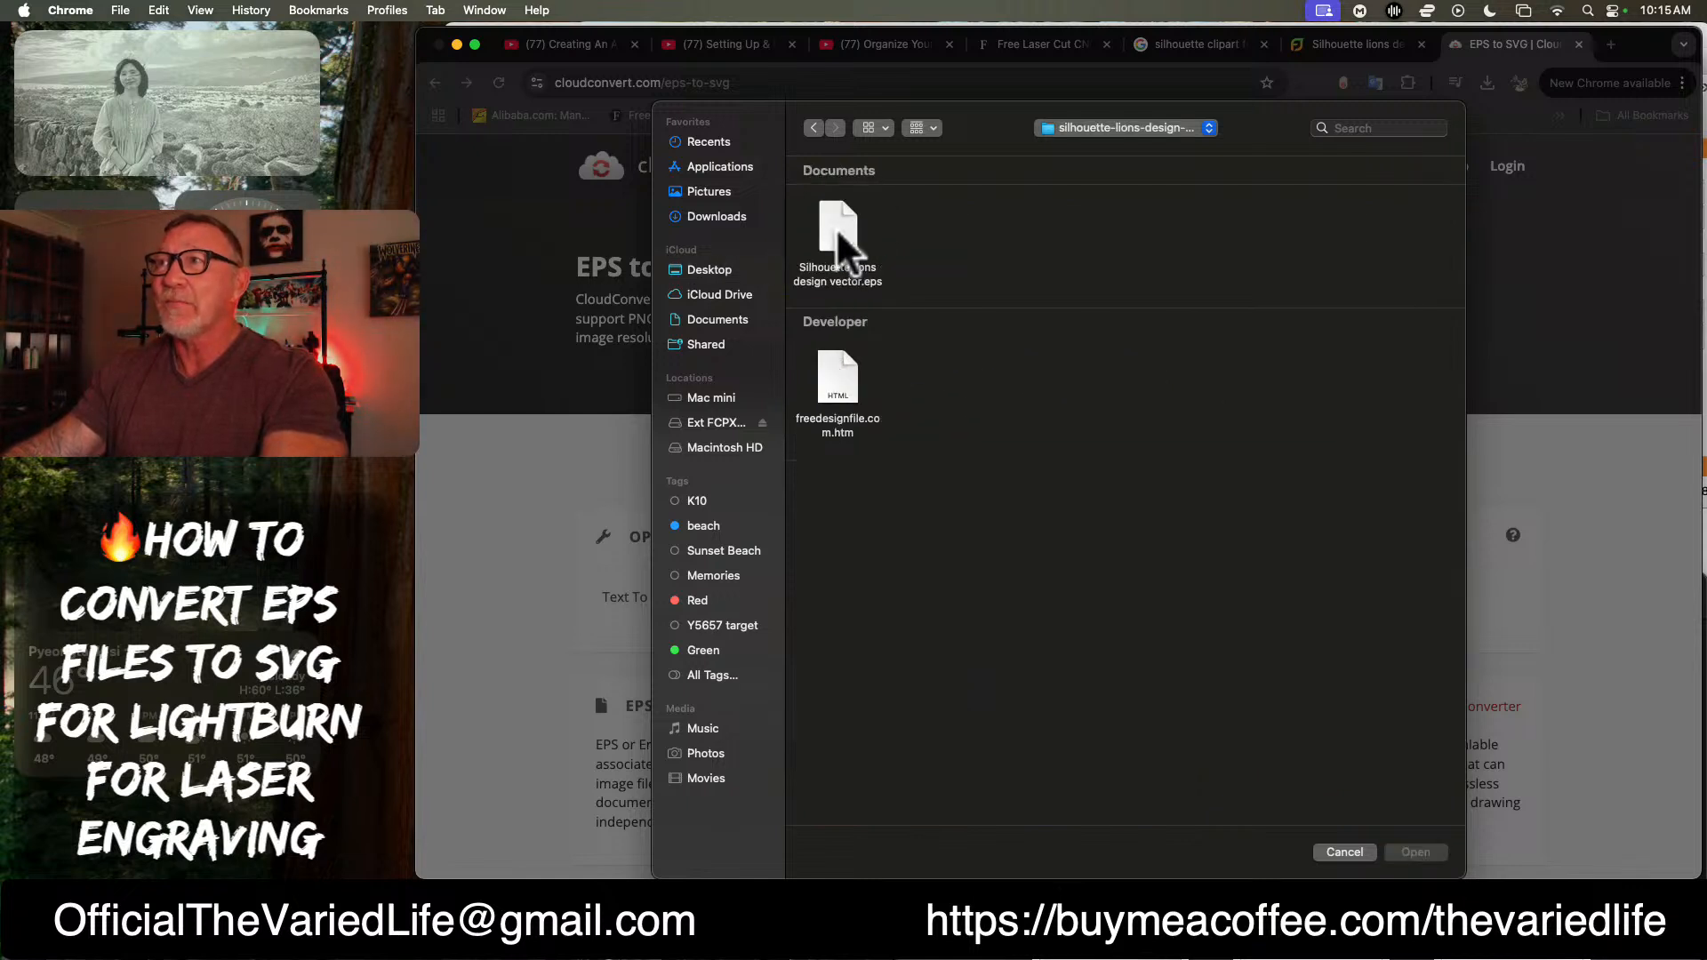
left_click(840, 240)
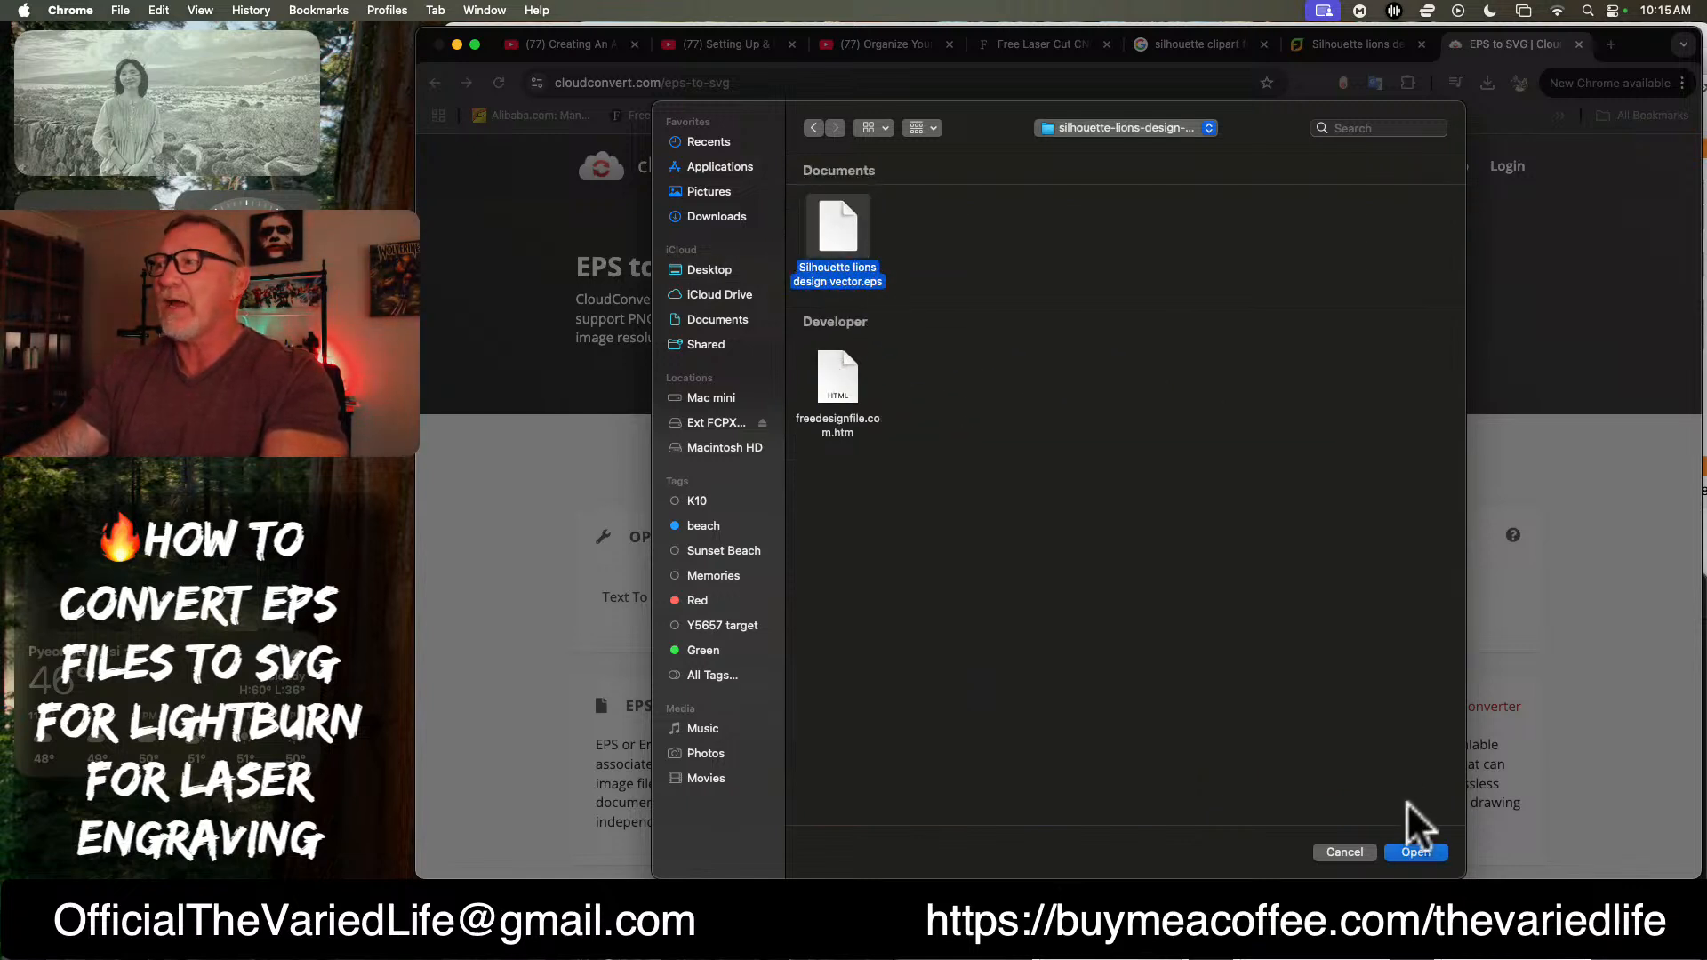
left_click(1415, 852)
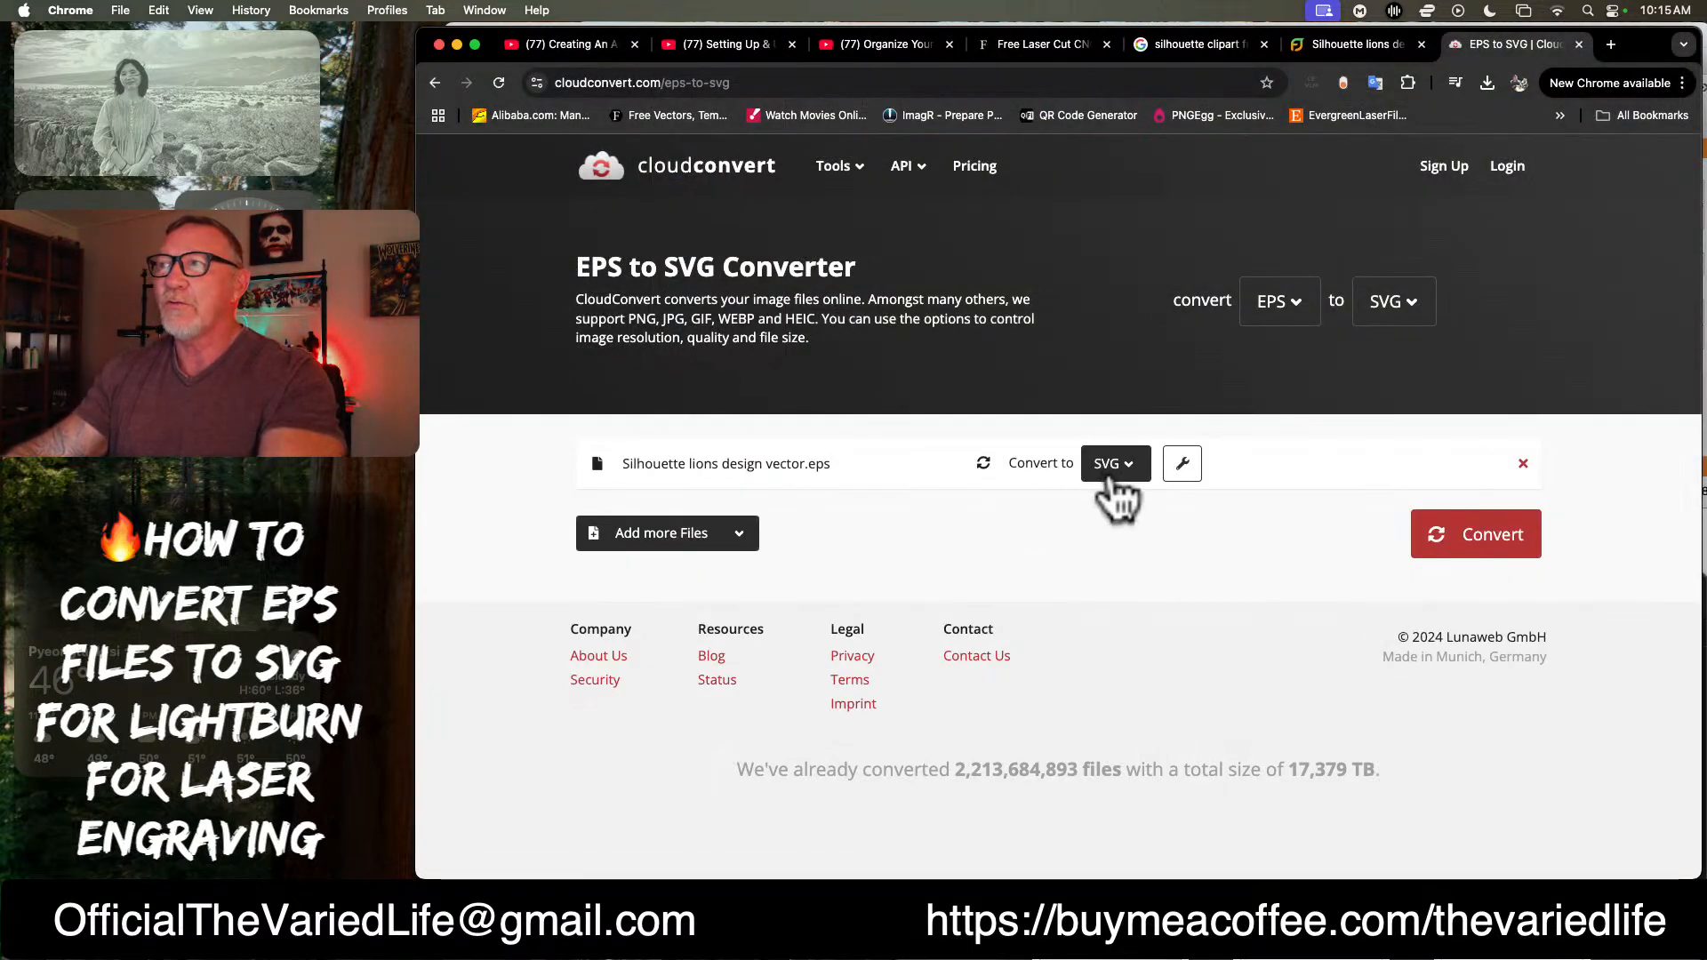
Step: Convert the lions EPS file to SVG, download the result and show it in the Downloads folder
left_click(1479, 534)
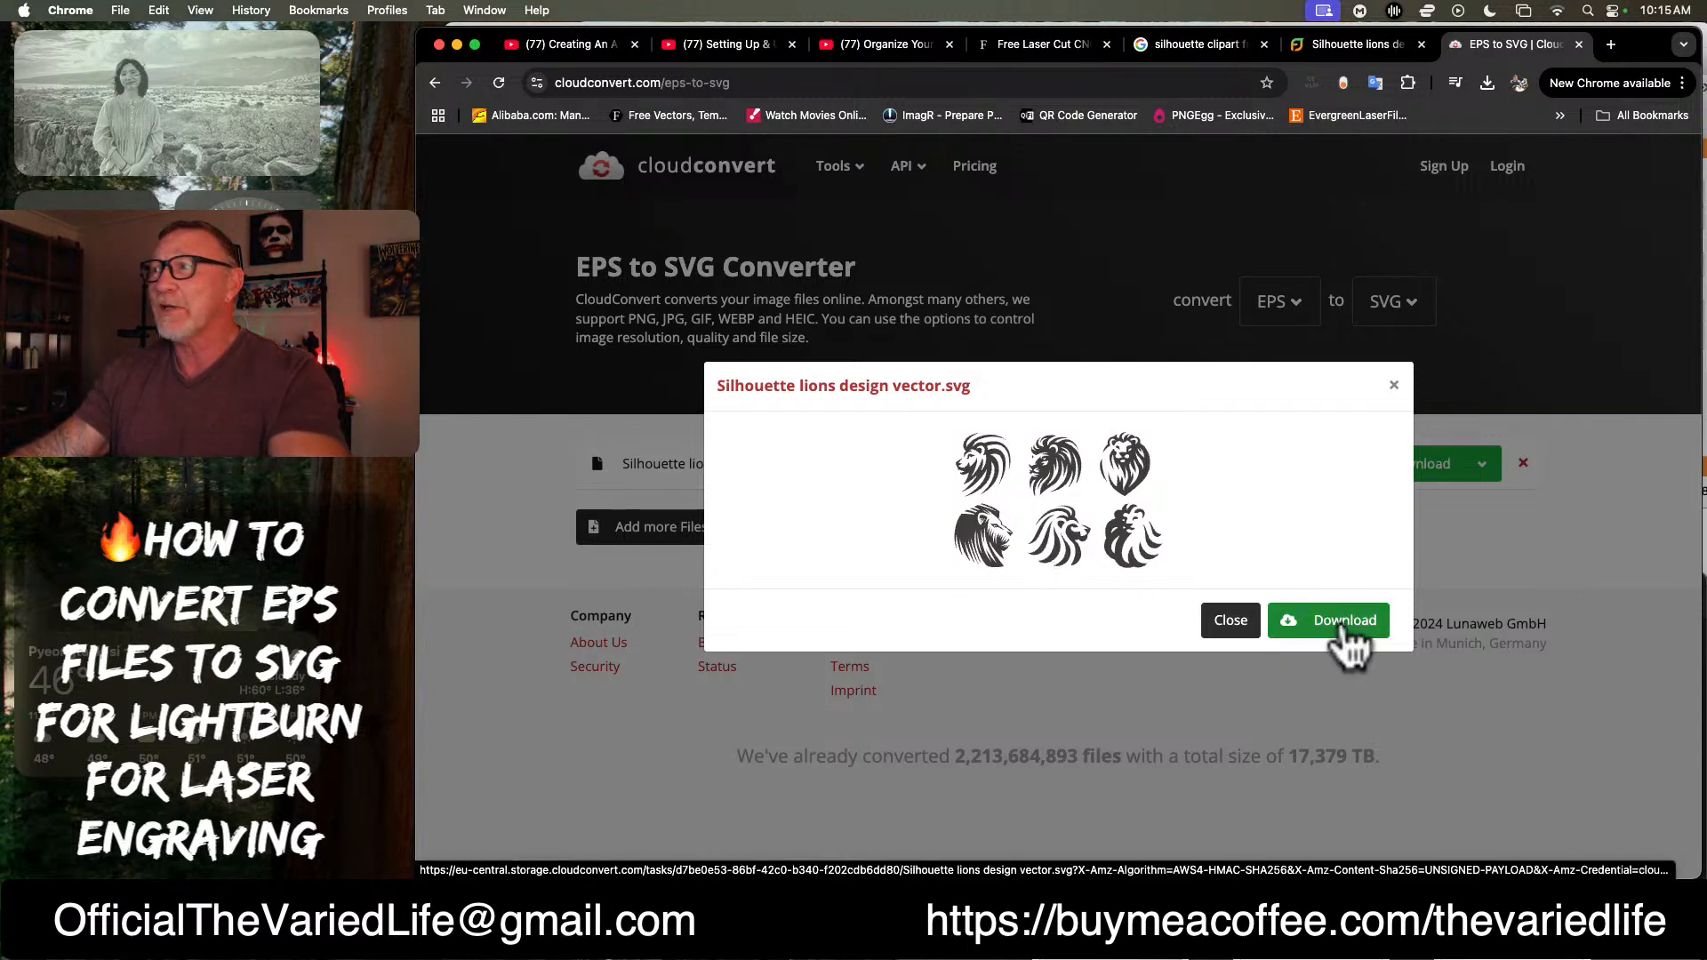
left_click(1335, 629)
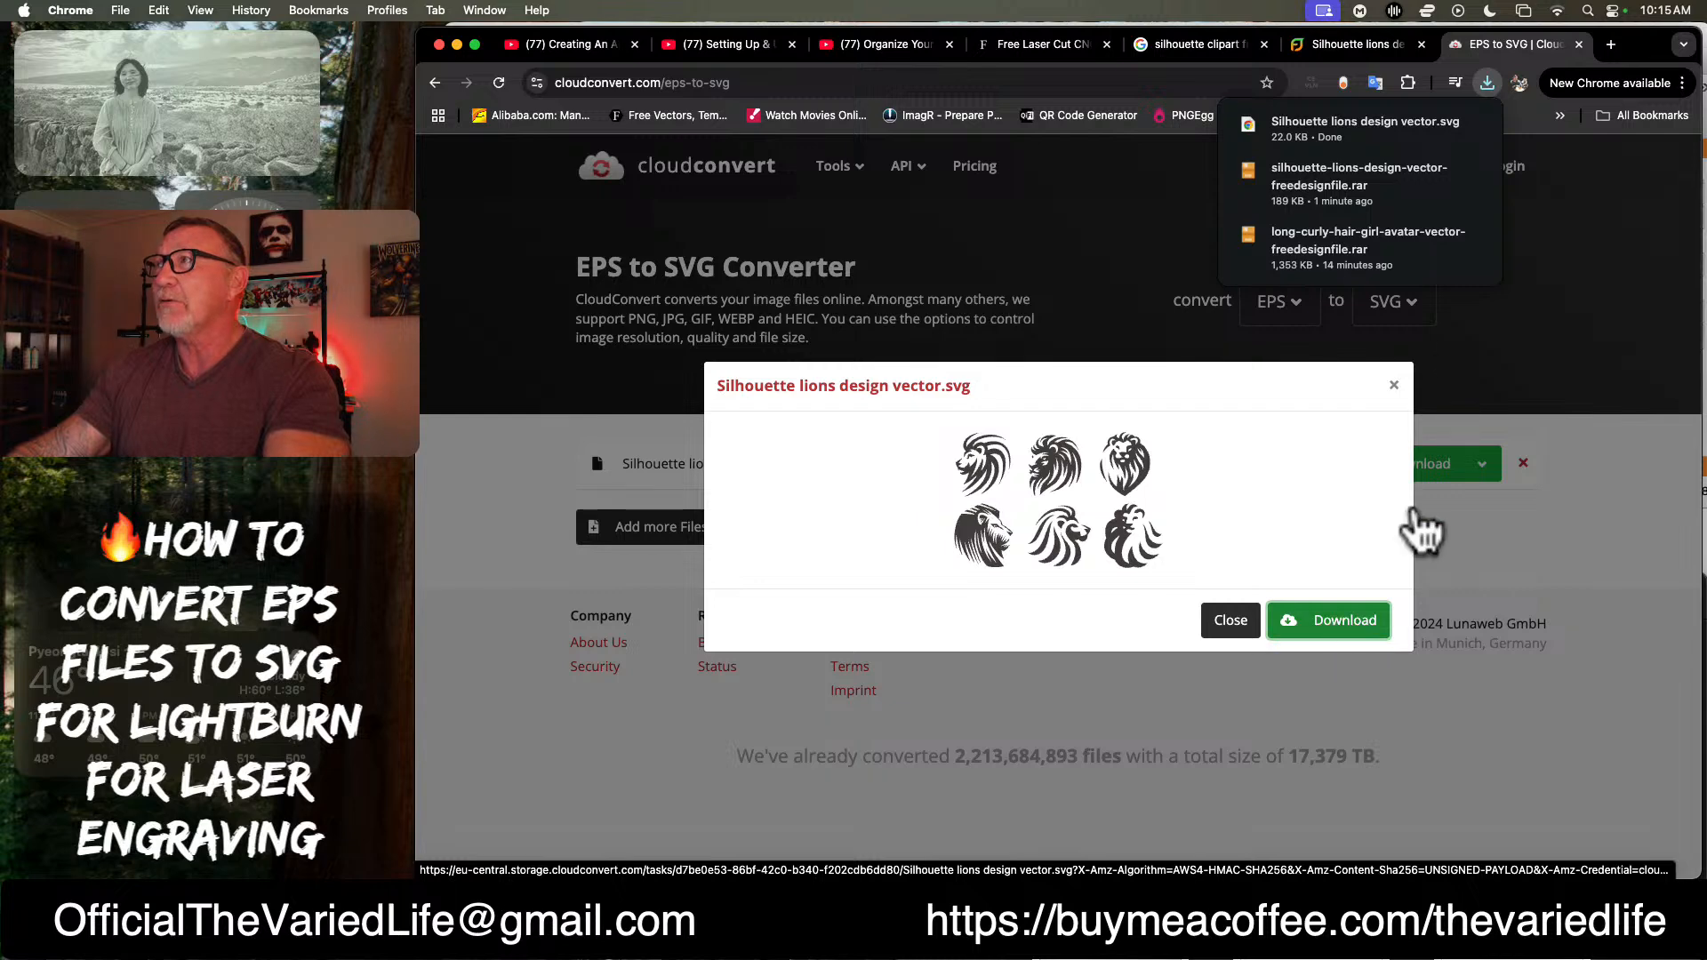
left_click(1439, 124)
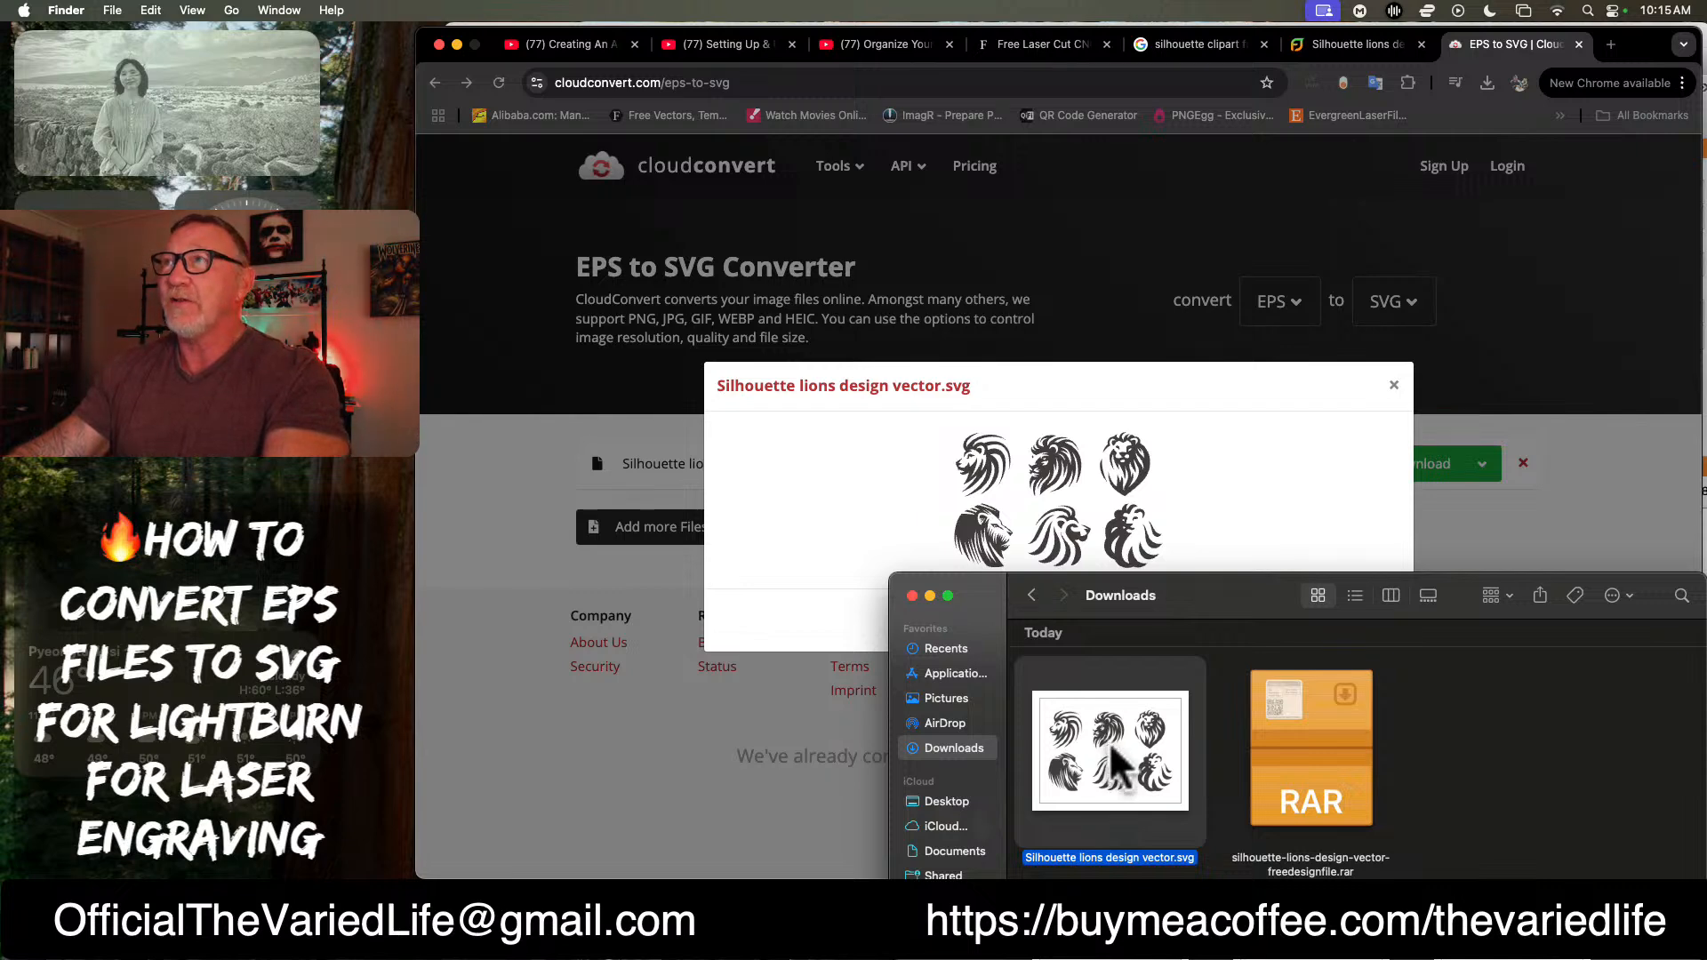
Step: Switch to LightBurn and import Silhouette lions design vector.svg from the Downloads folder onto the workspace
left_click(1082, 925)
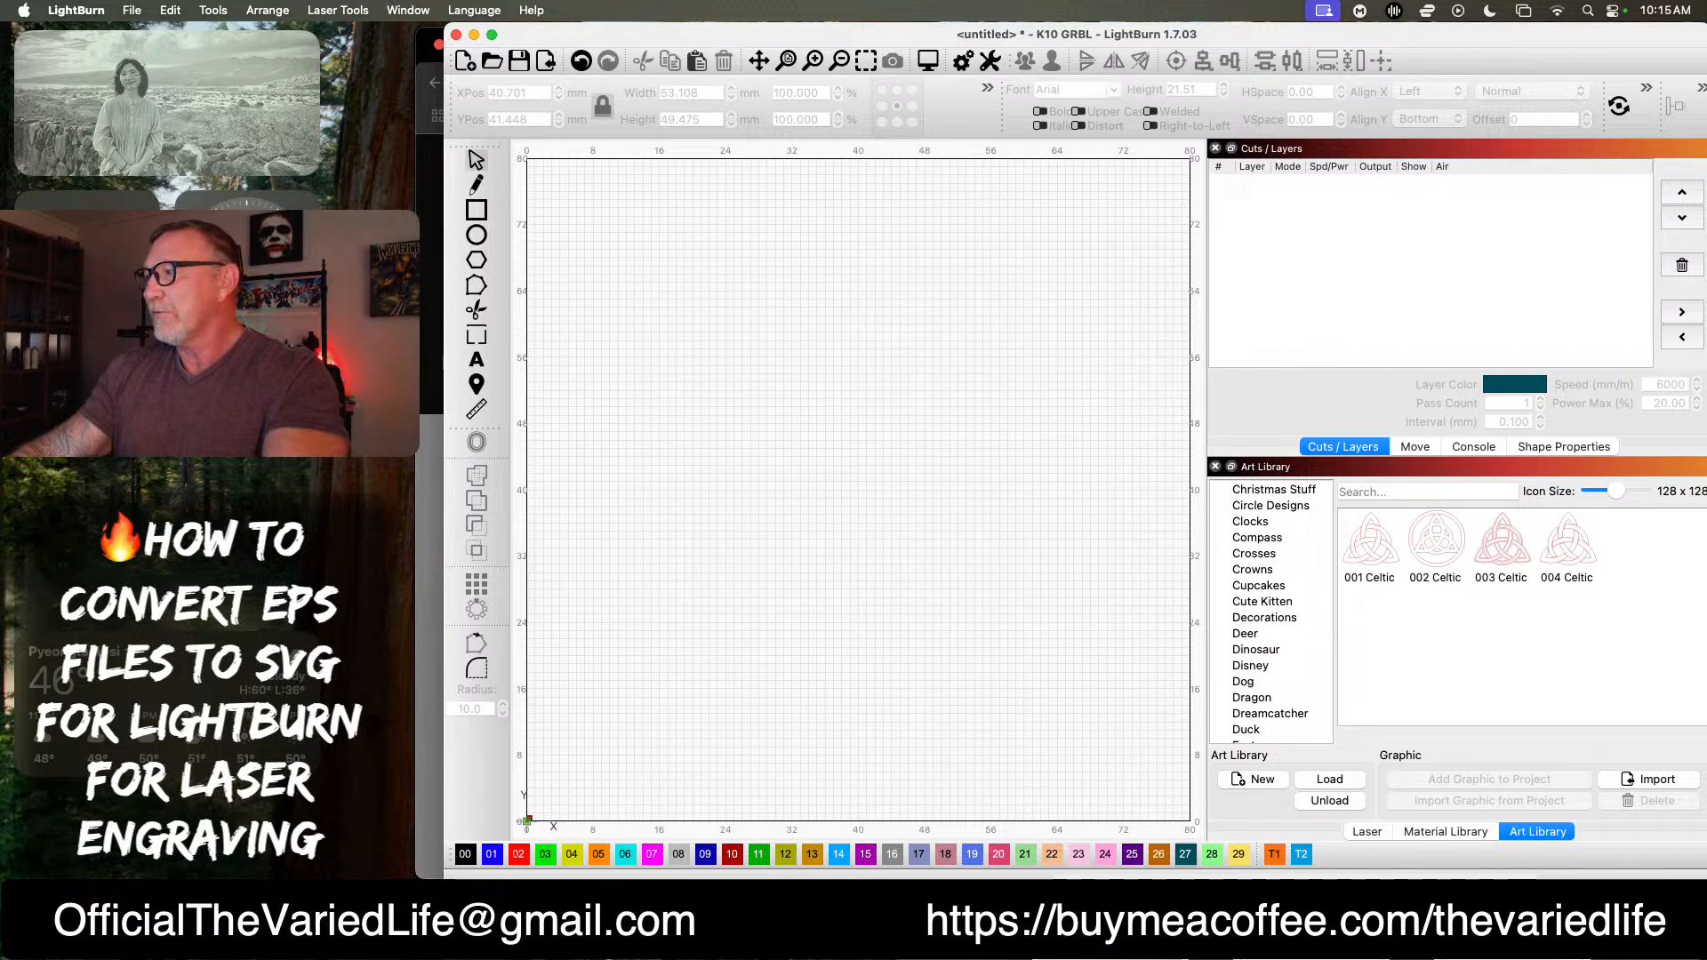
left_click(1604, 916)
left_click_drag(1126, 762, 876, 475)
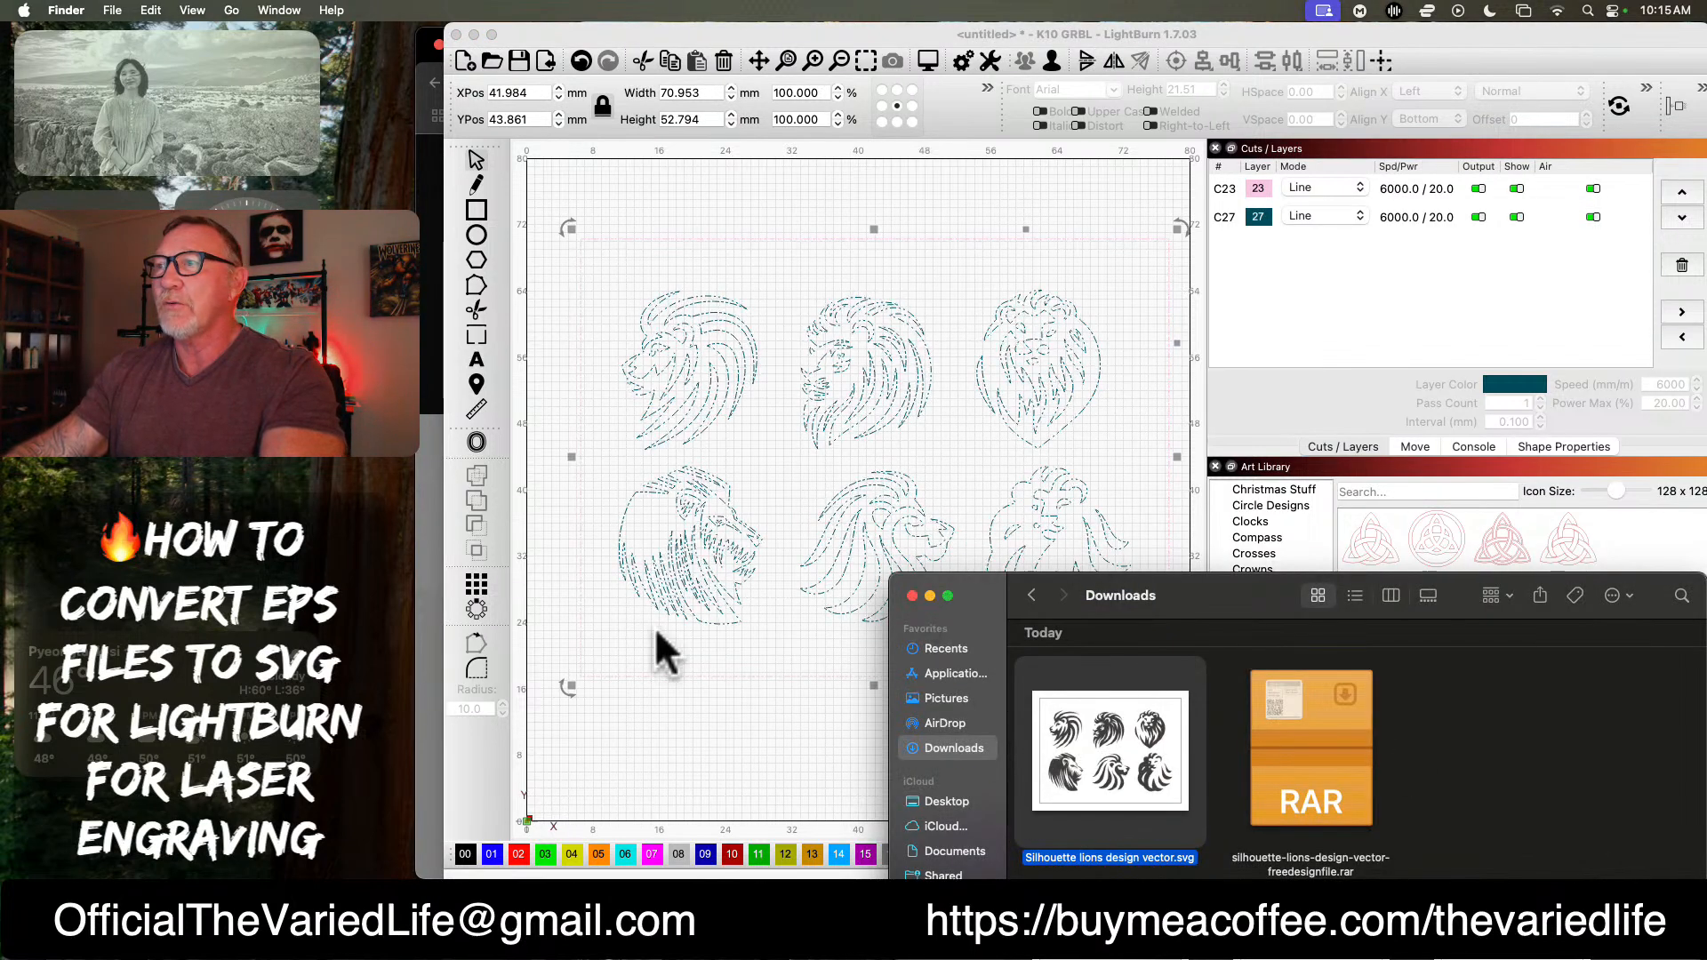
left_click(472, 782)
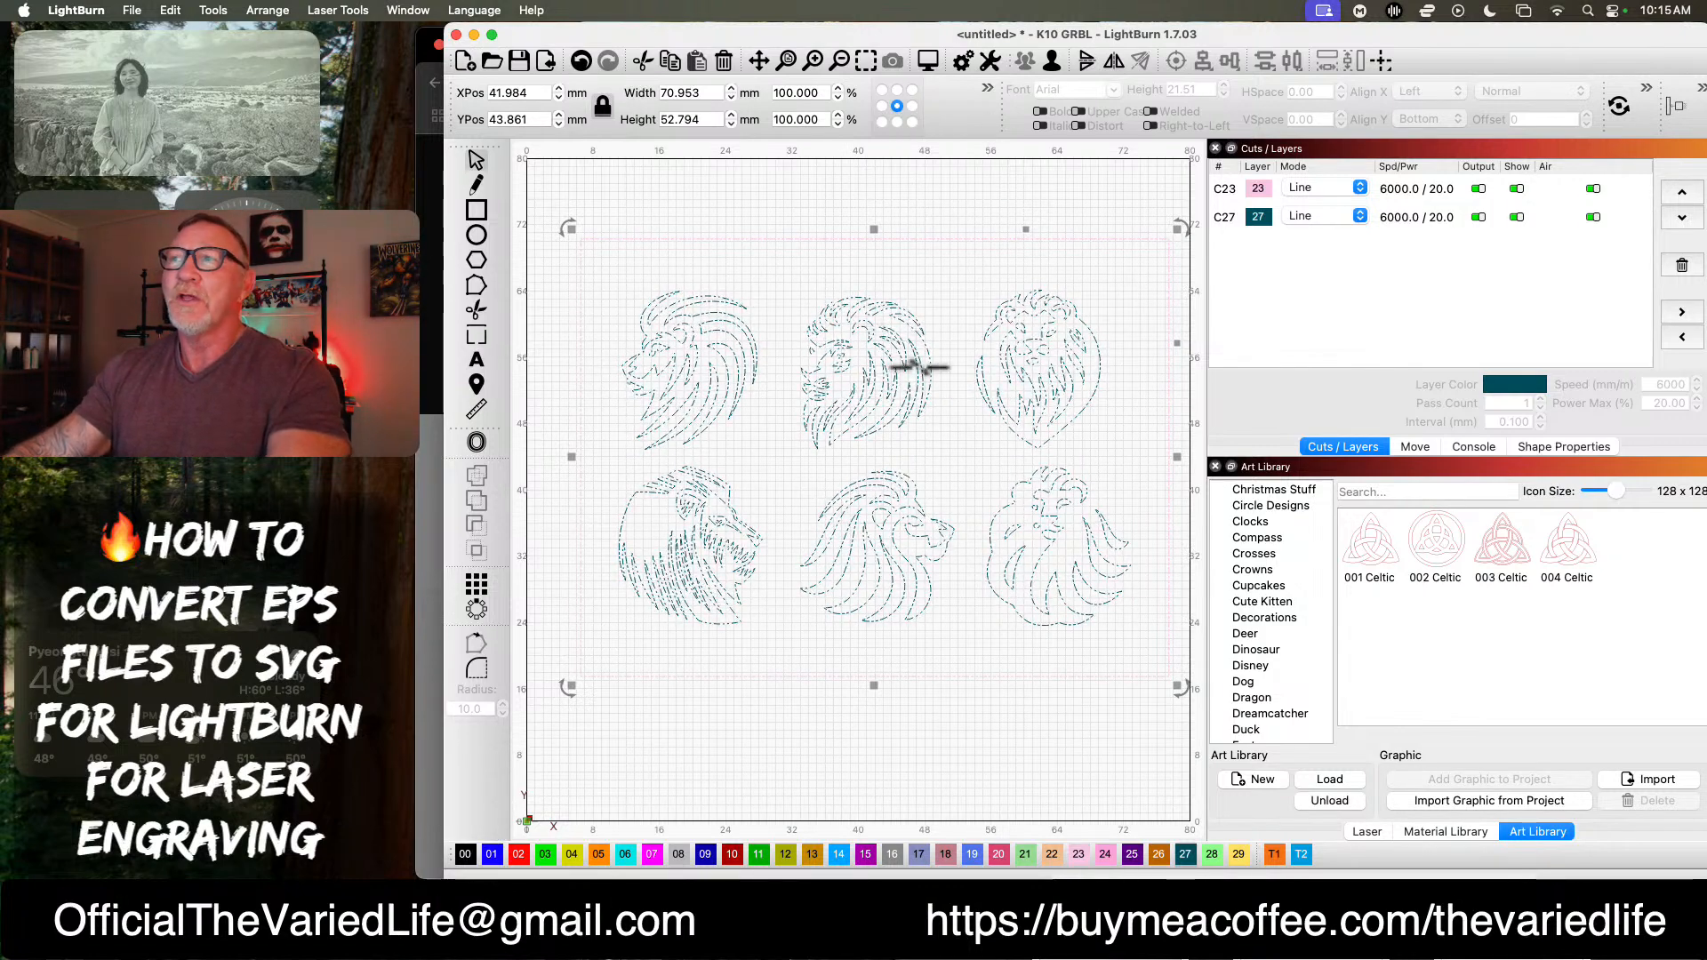
Step: Scale the imported lion artwork down proportionally to about 67.5 by 50.2 mm and clear the selection
left_click_drag(1175, 230, 1090, 247)
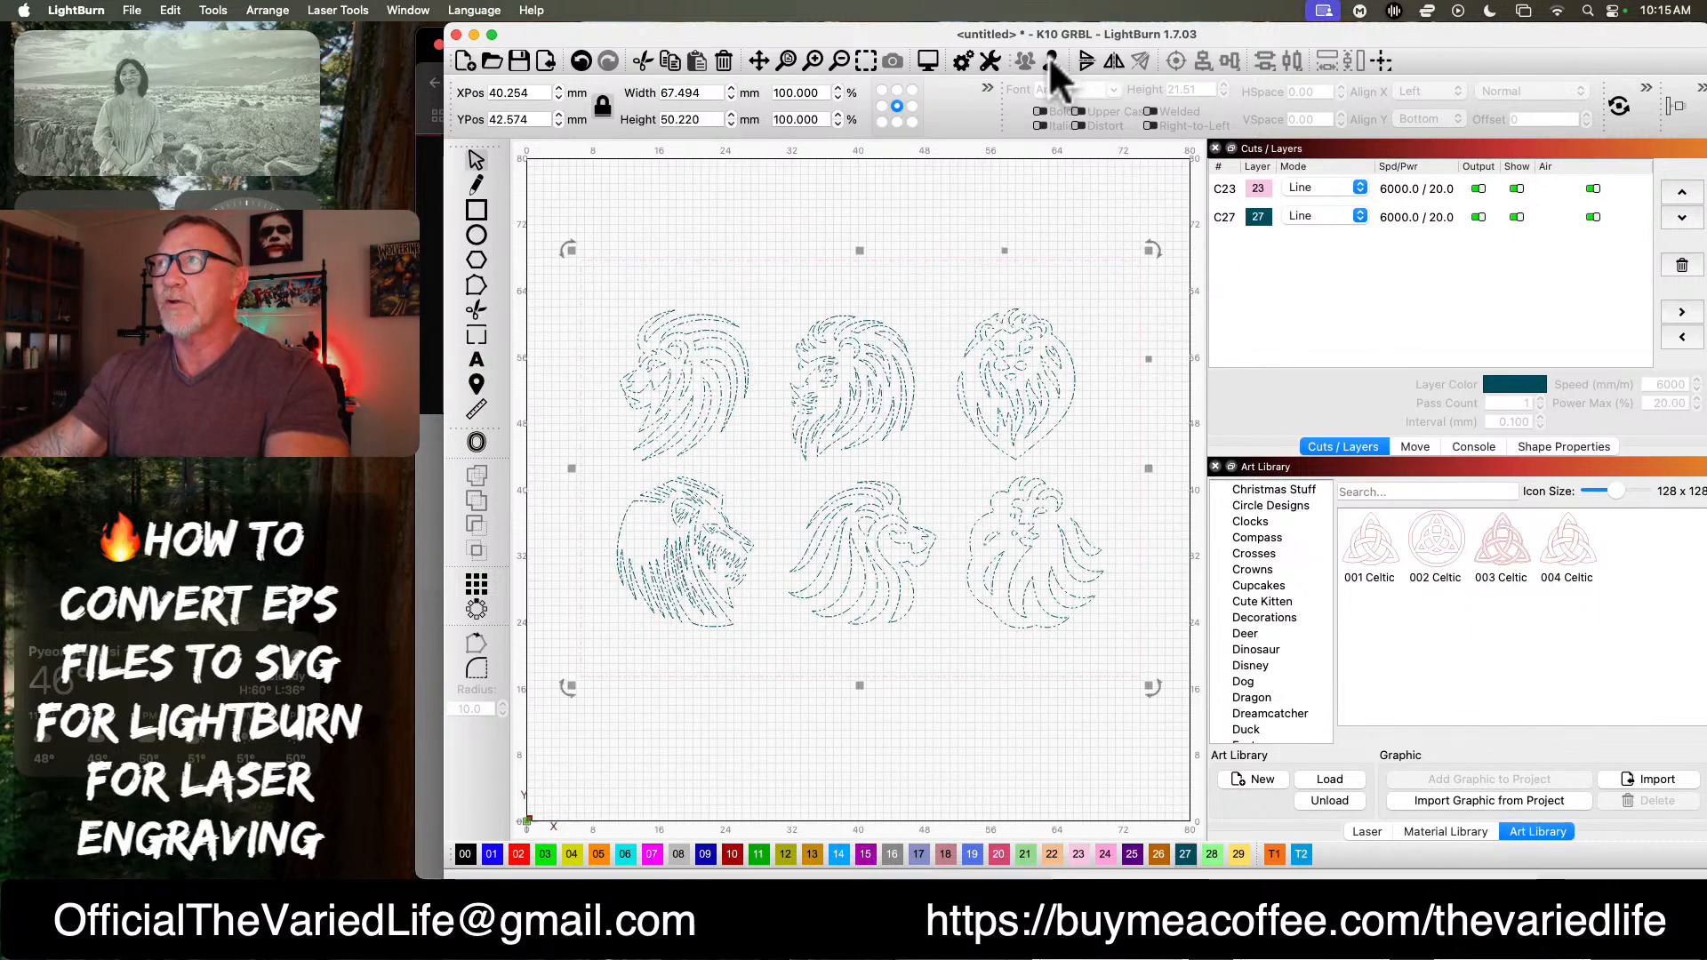
left_click(861, 243)
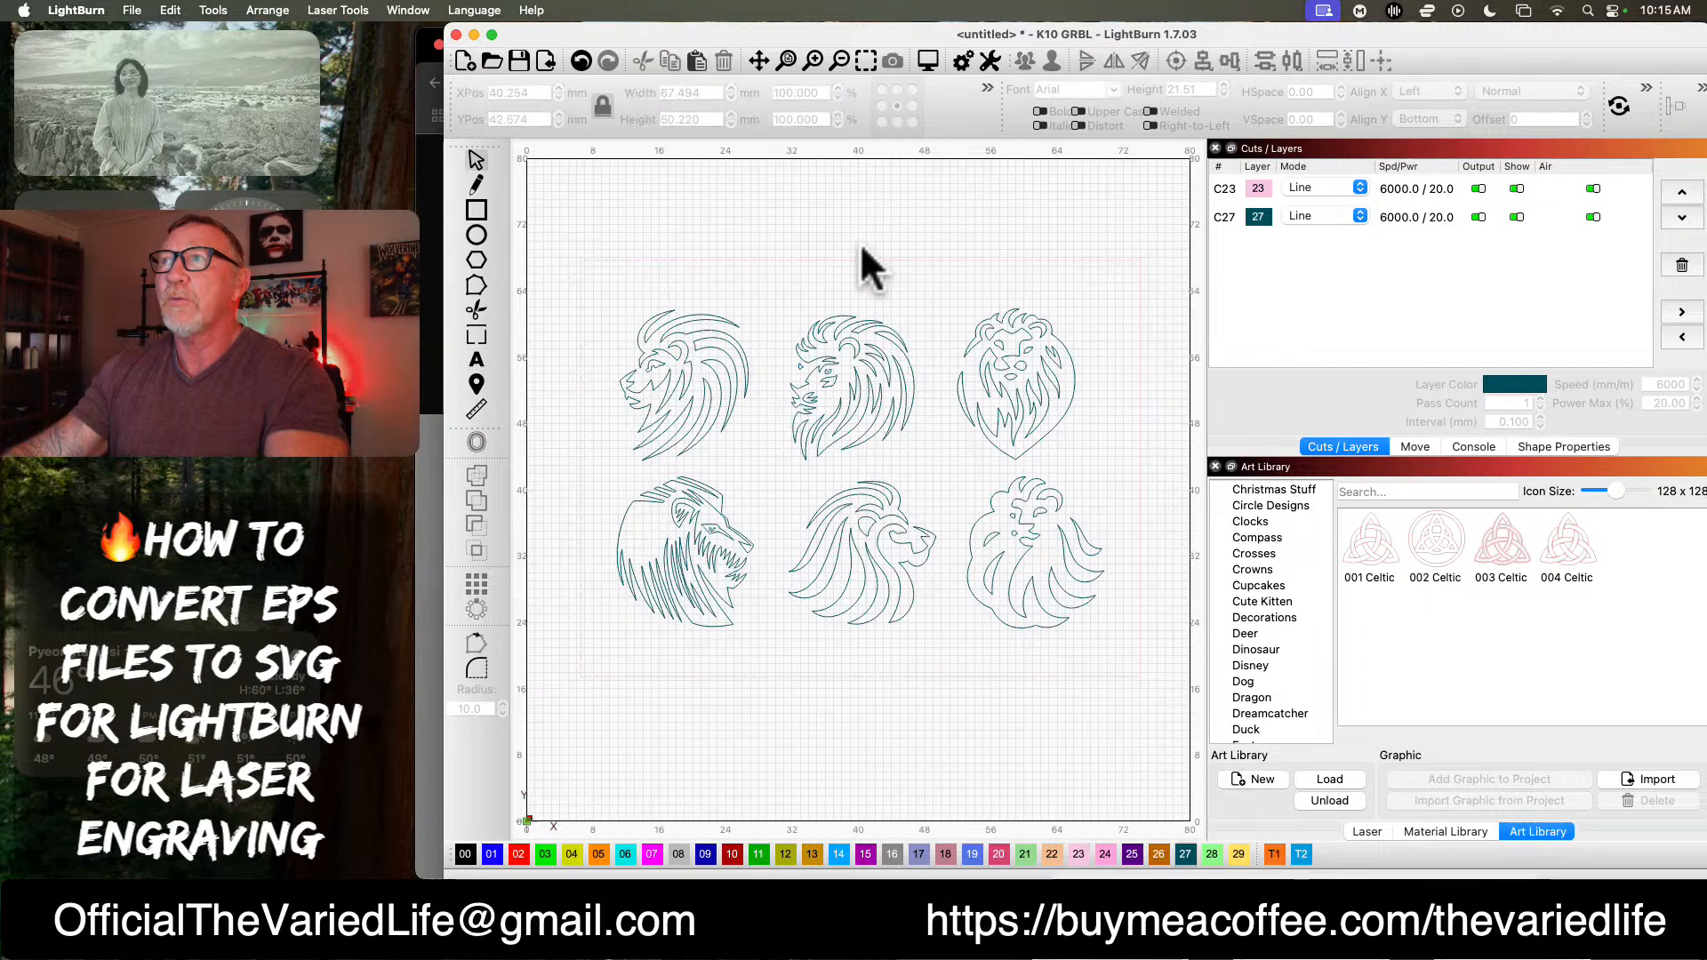
Step: Delete the pink rectangular frame that surrounds the six lion designs
left_click(808, 262)
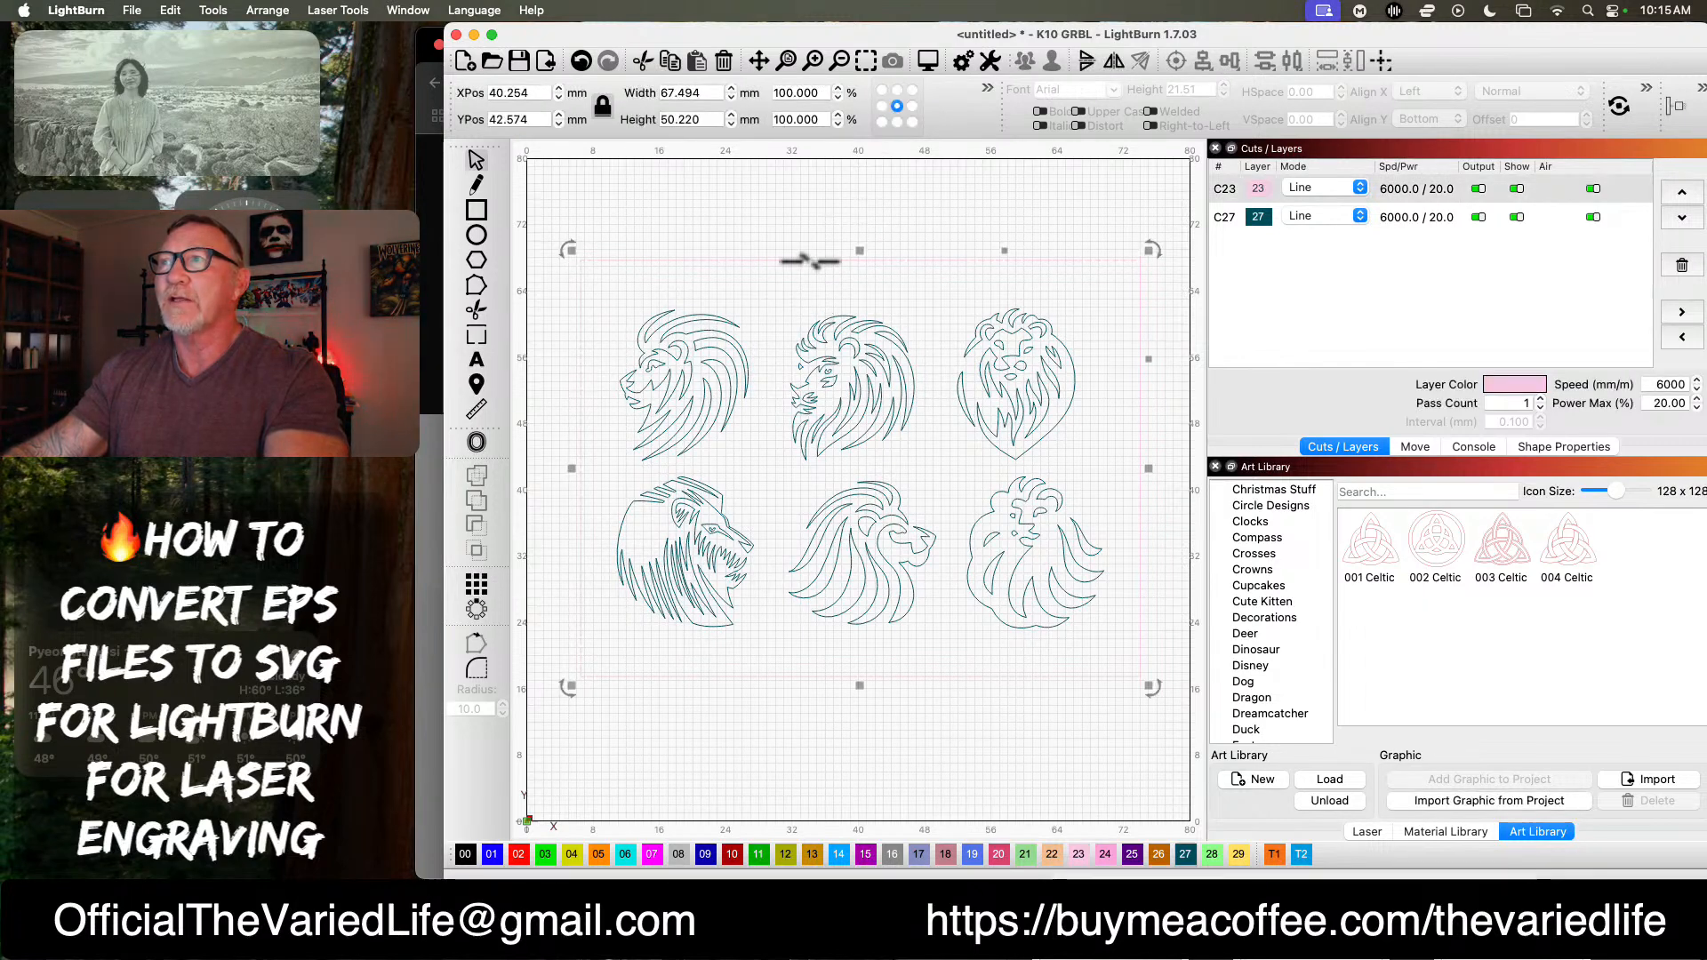
key("Delete")
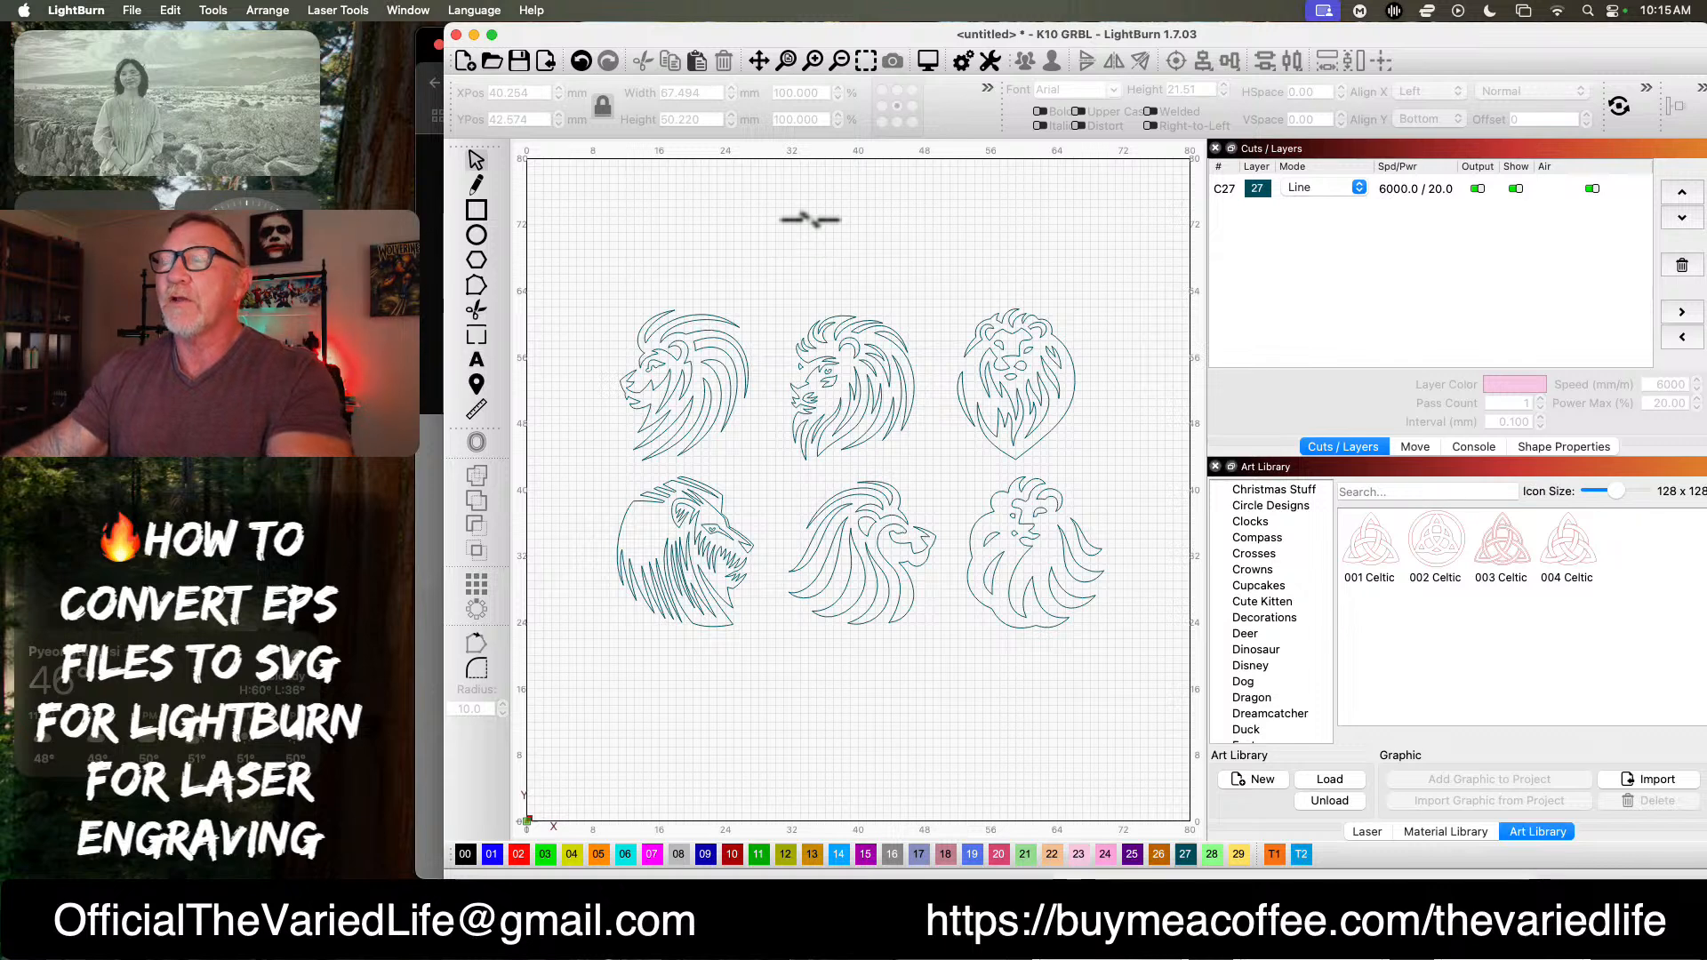
Step: Select all the separate pieces of the upper middle lion head, group them into one object and clear the selection
scroll(819, 362, "up", 5)
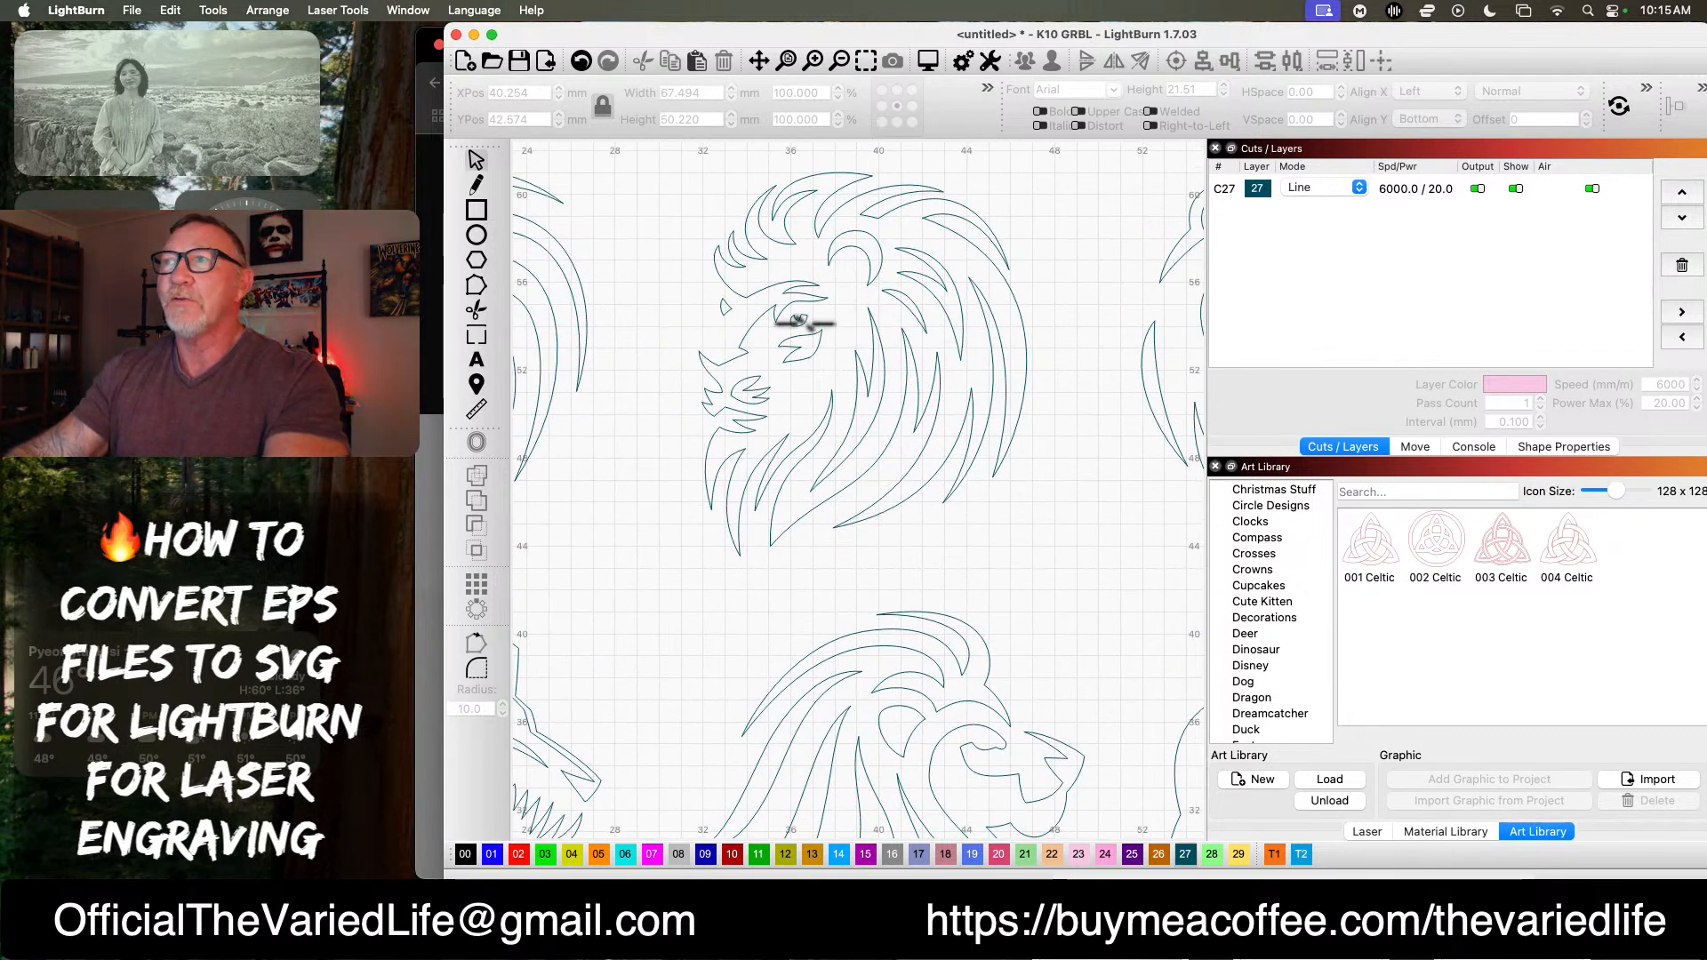
left_click(804, 323)
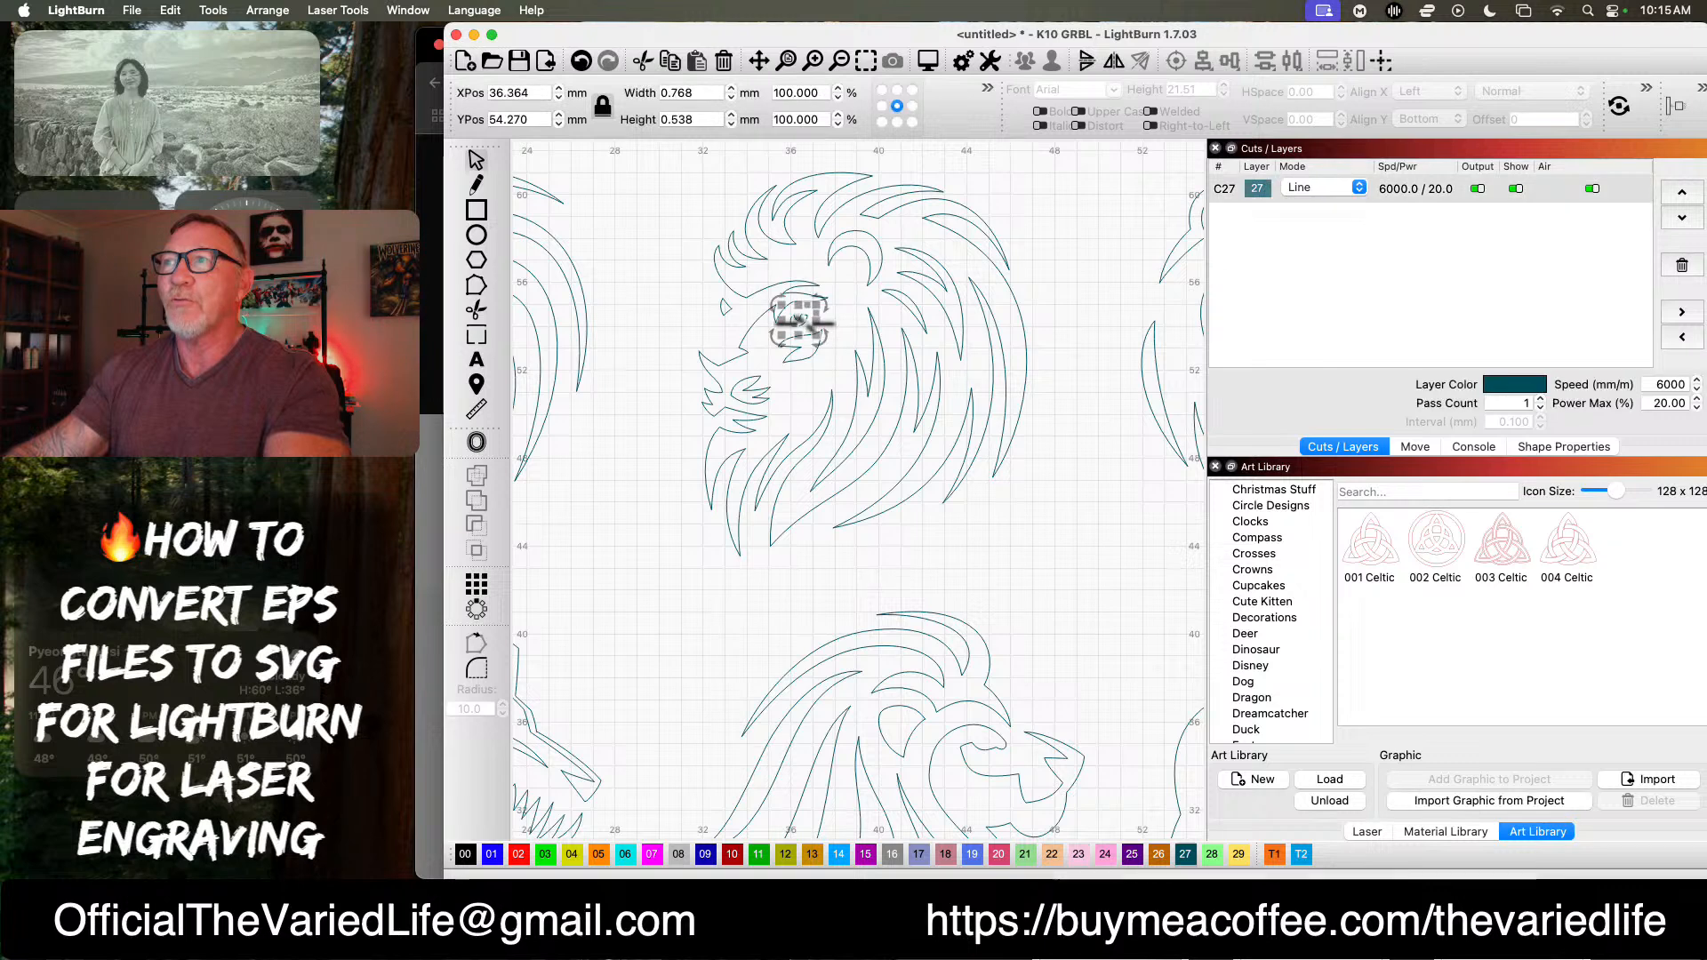
left_click(801, 361)
left_click(749, 415)
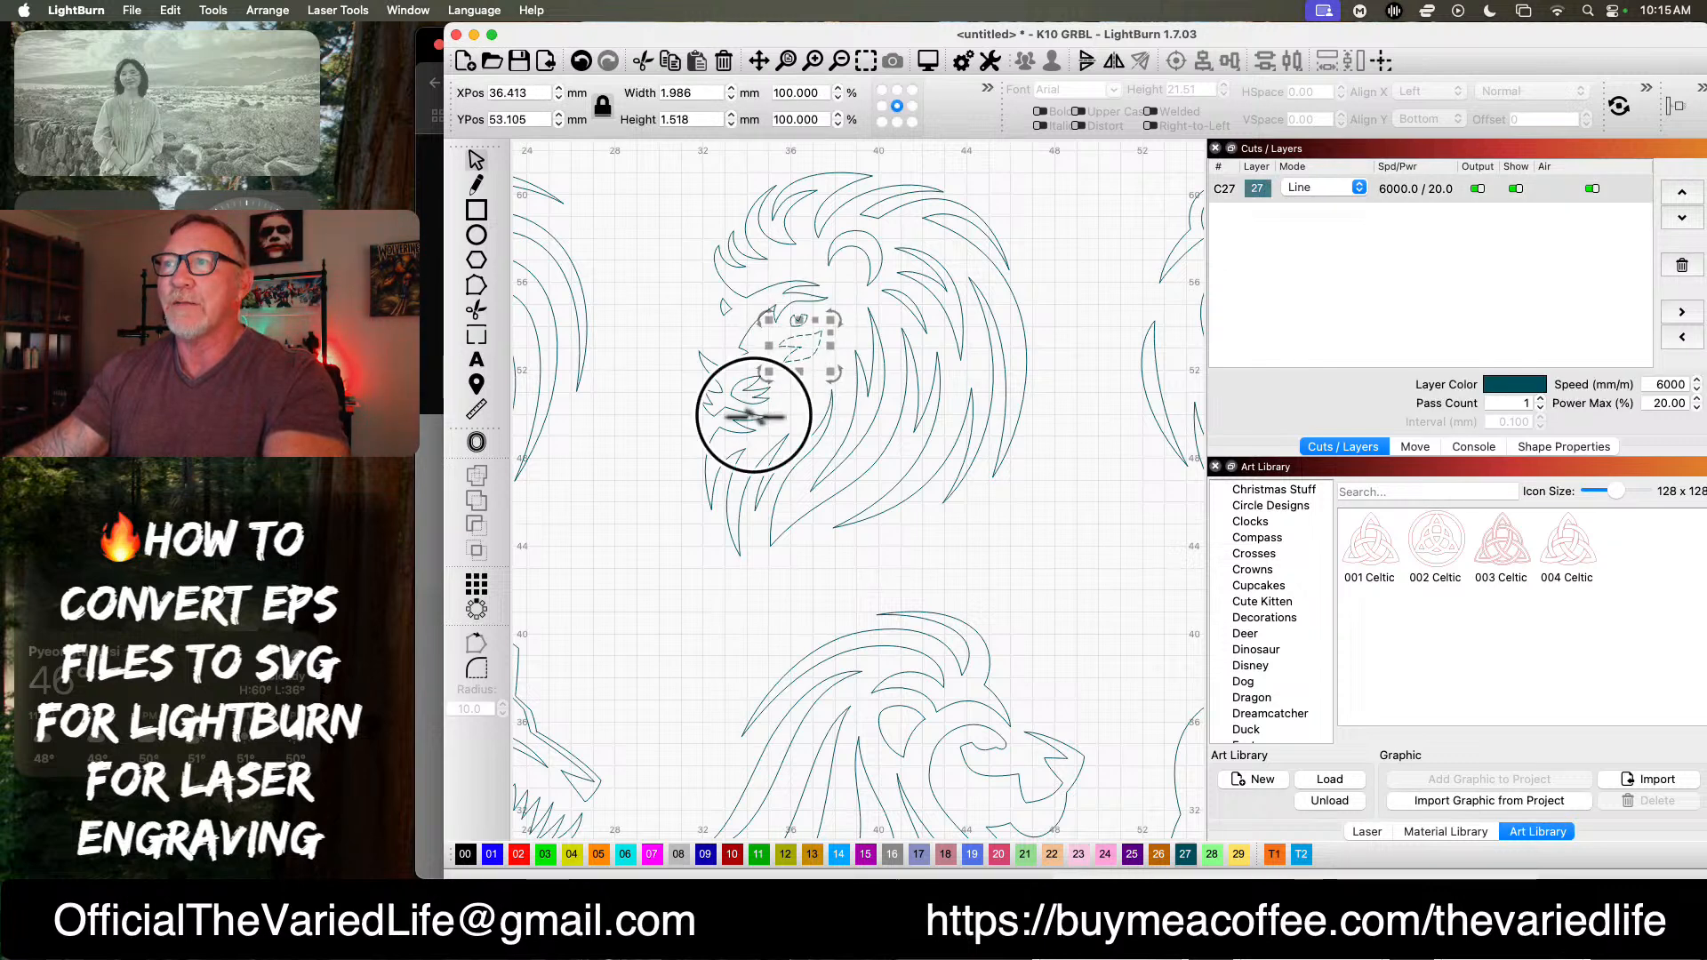
left_click(768, 459)
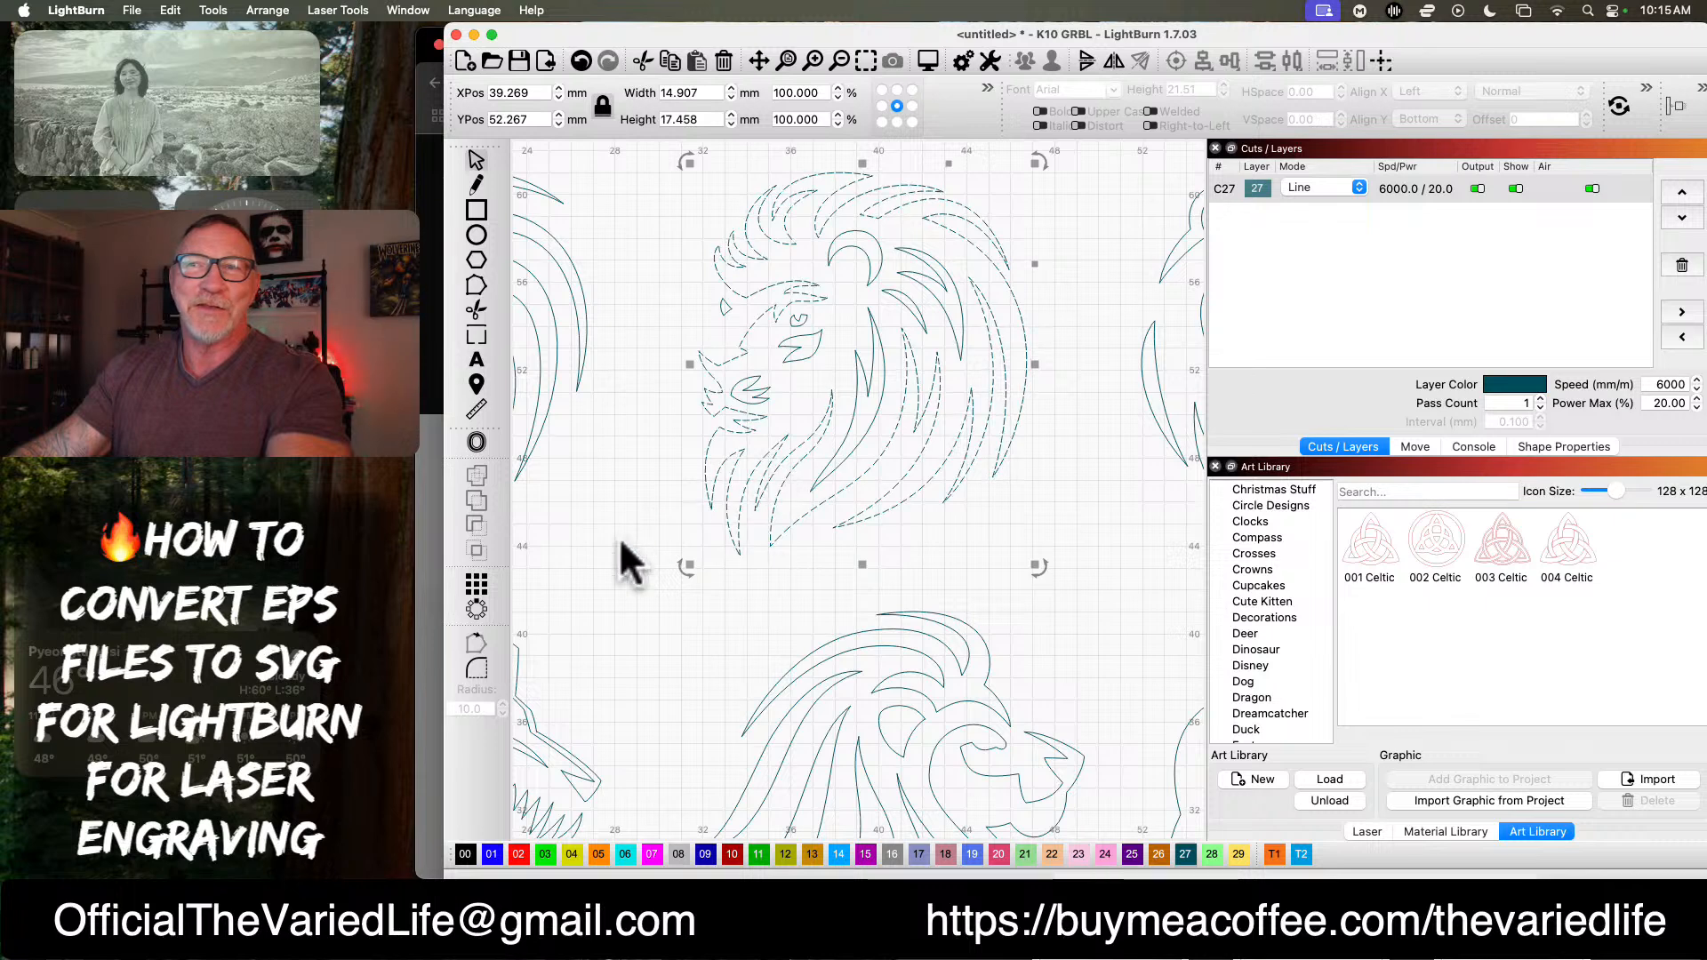
left_click_drag(1044, 597, 674, 153)
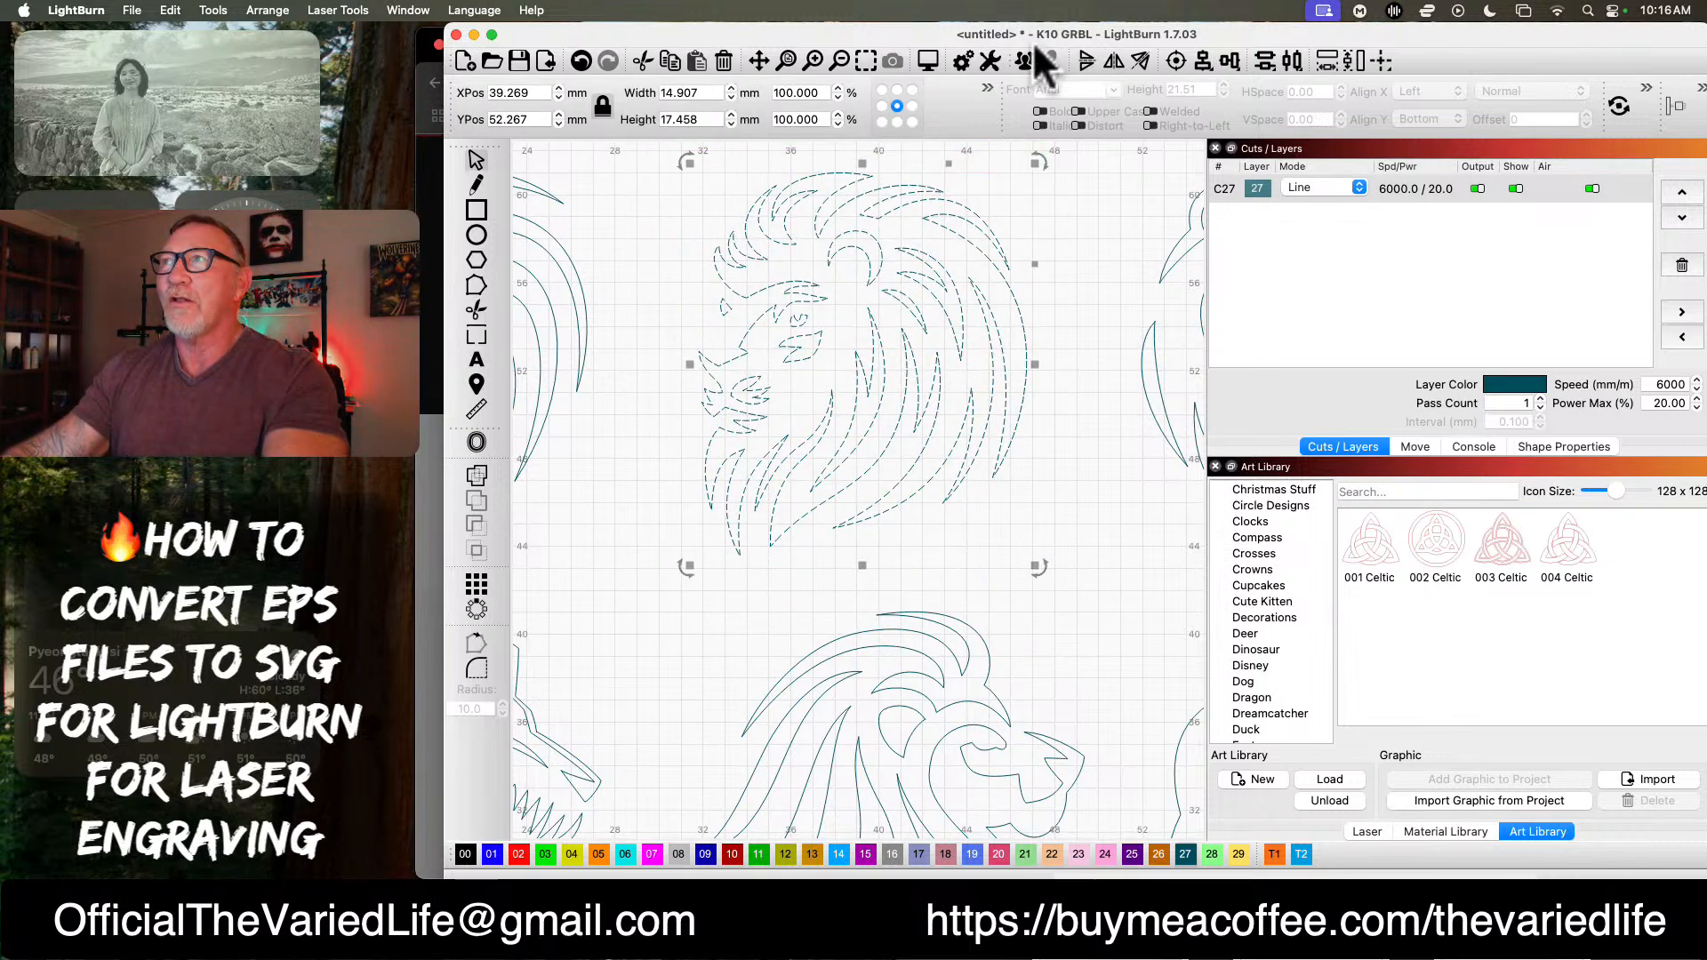
scroll(914, 412, "down", 3)
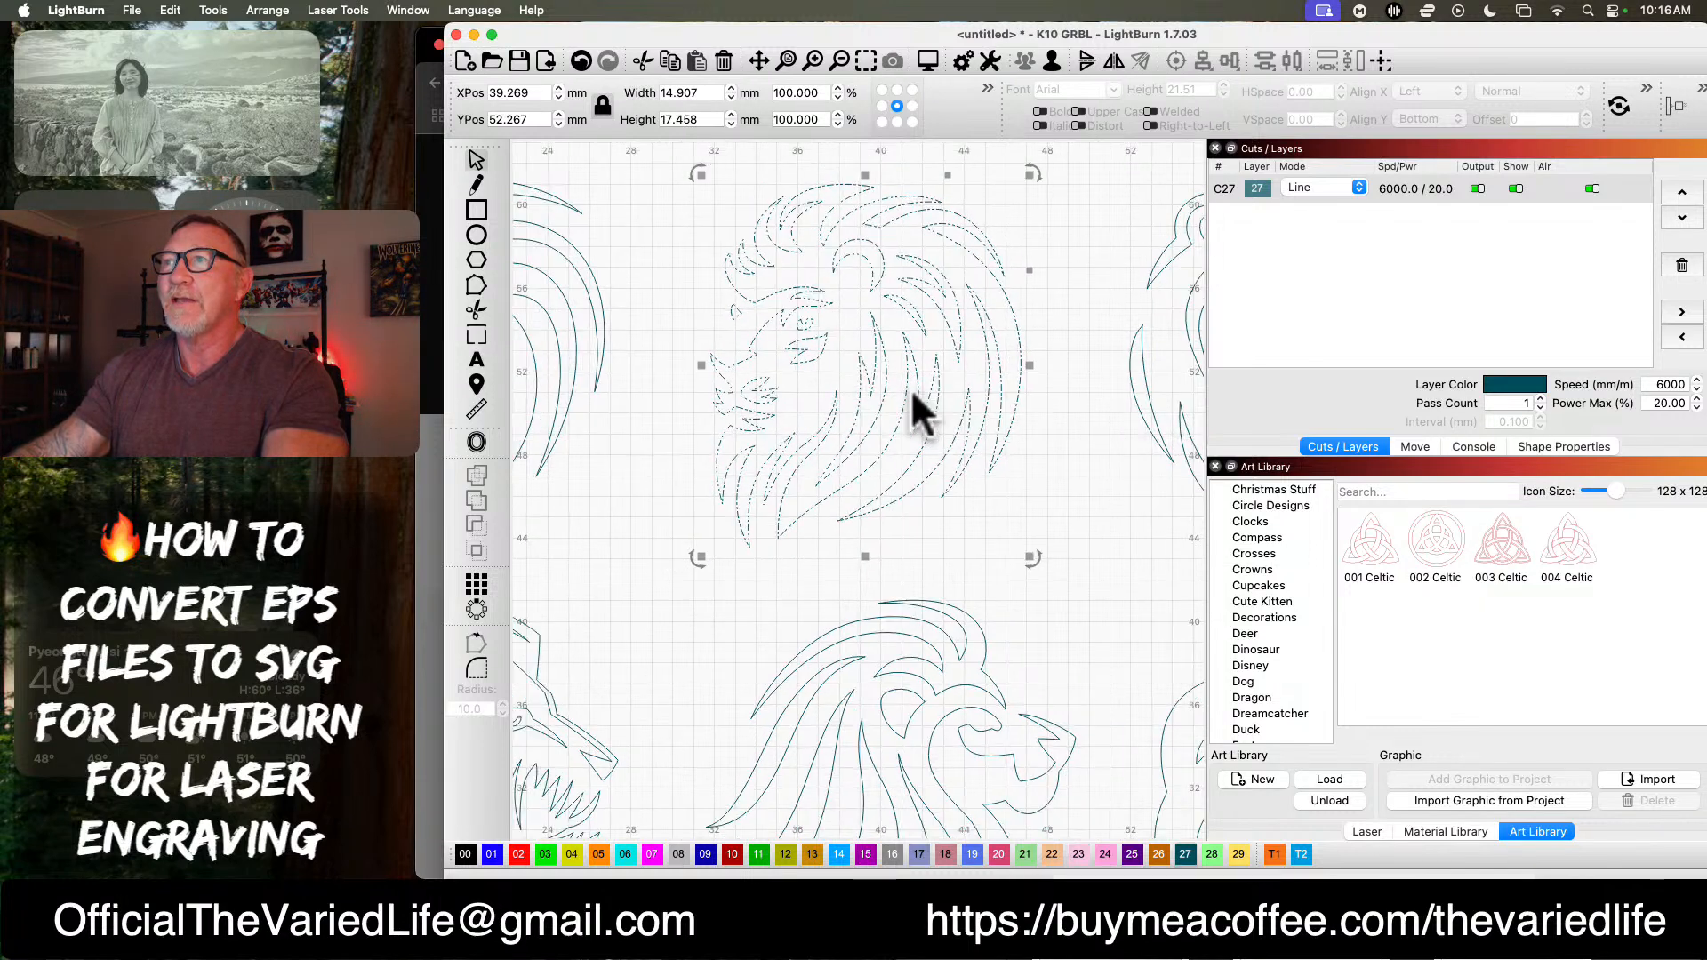
left_click(950, 205)
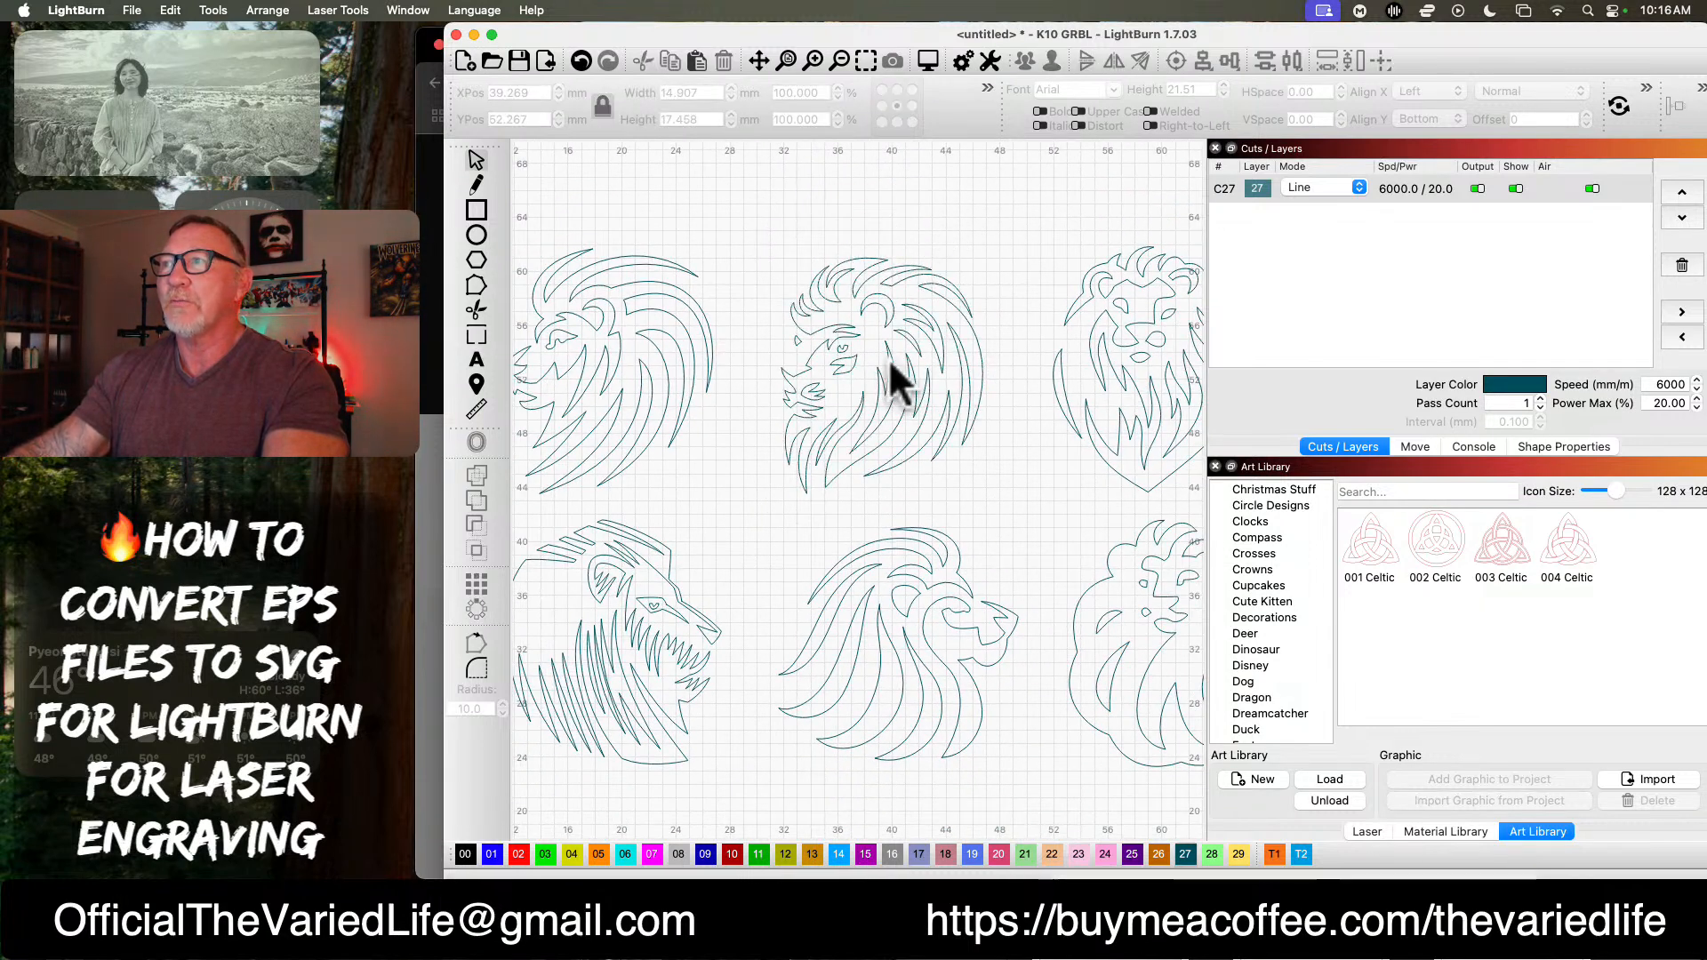
Step: Select the grouped upper middle lion and scale it up to about 15.9 by 19.1 mm
left_click(889, 364)
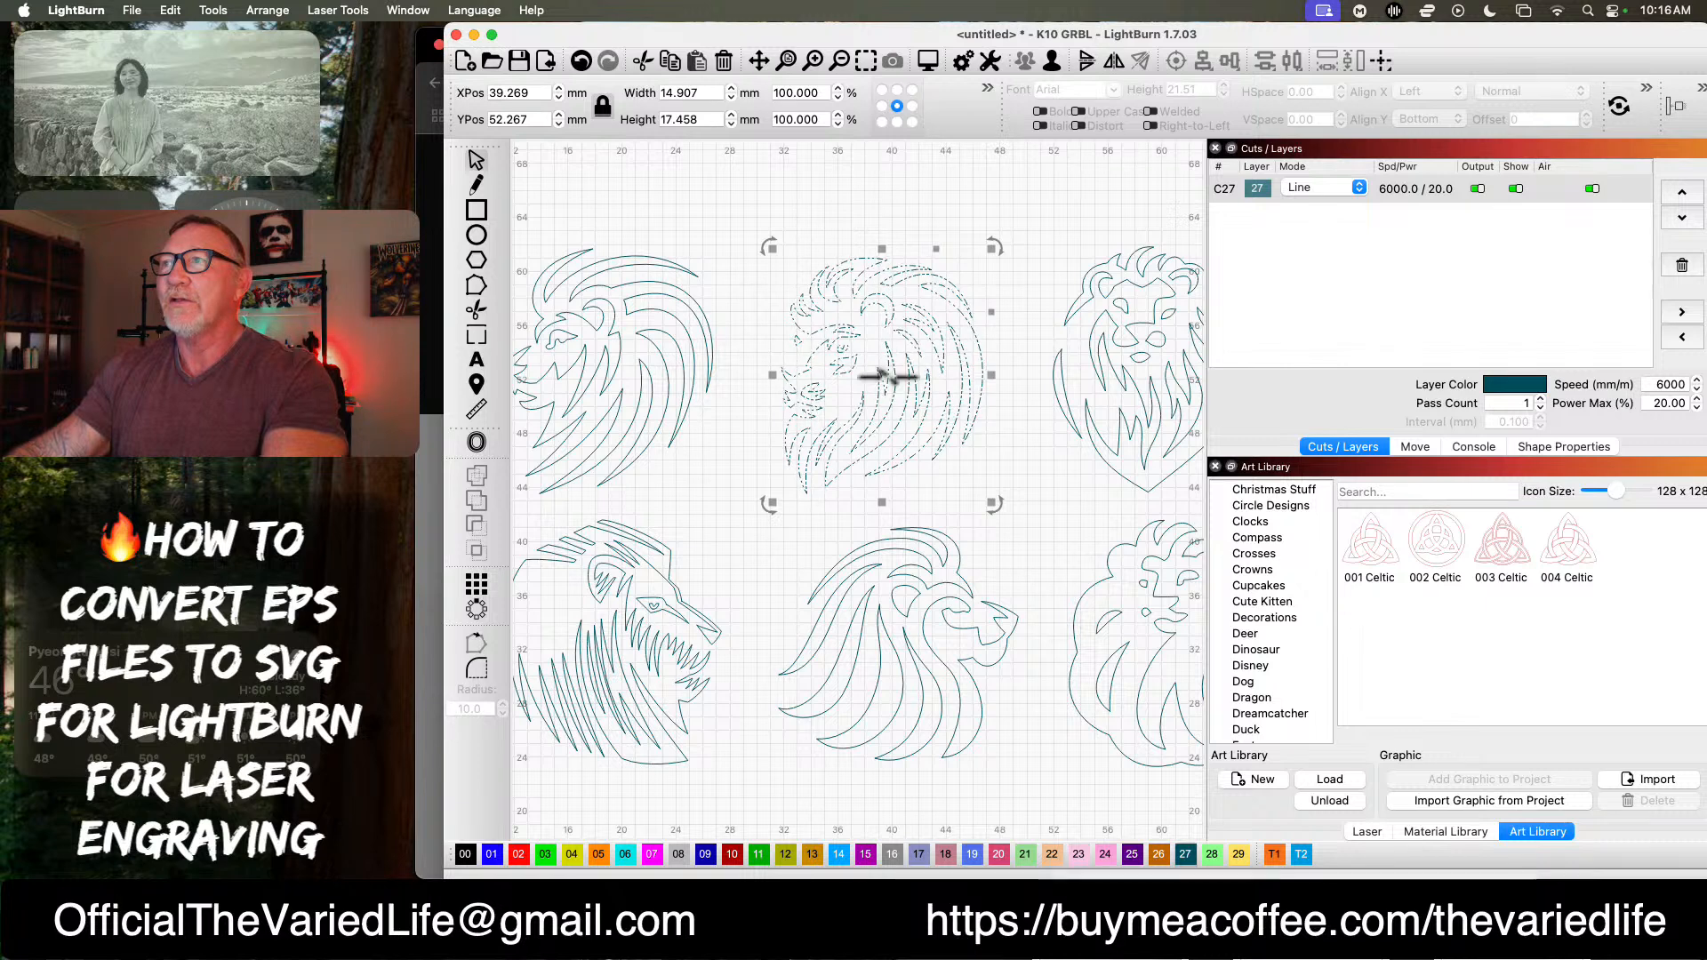
left_click(857, 360)
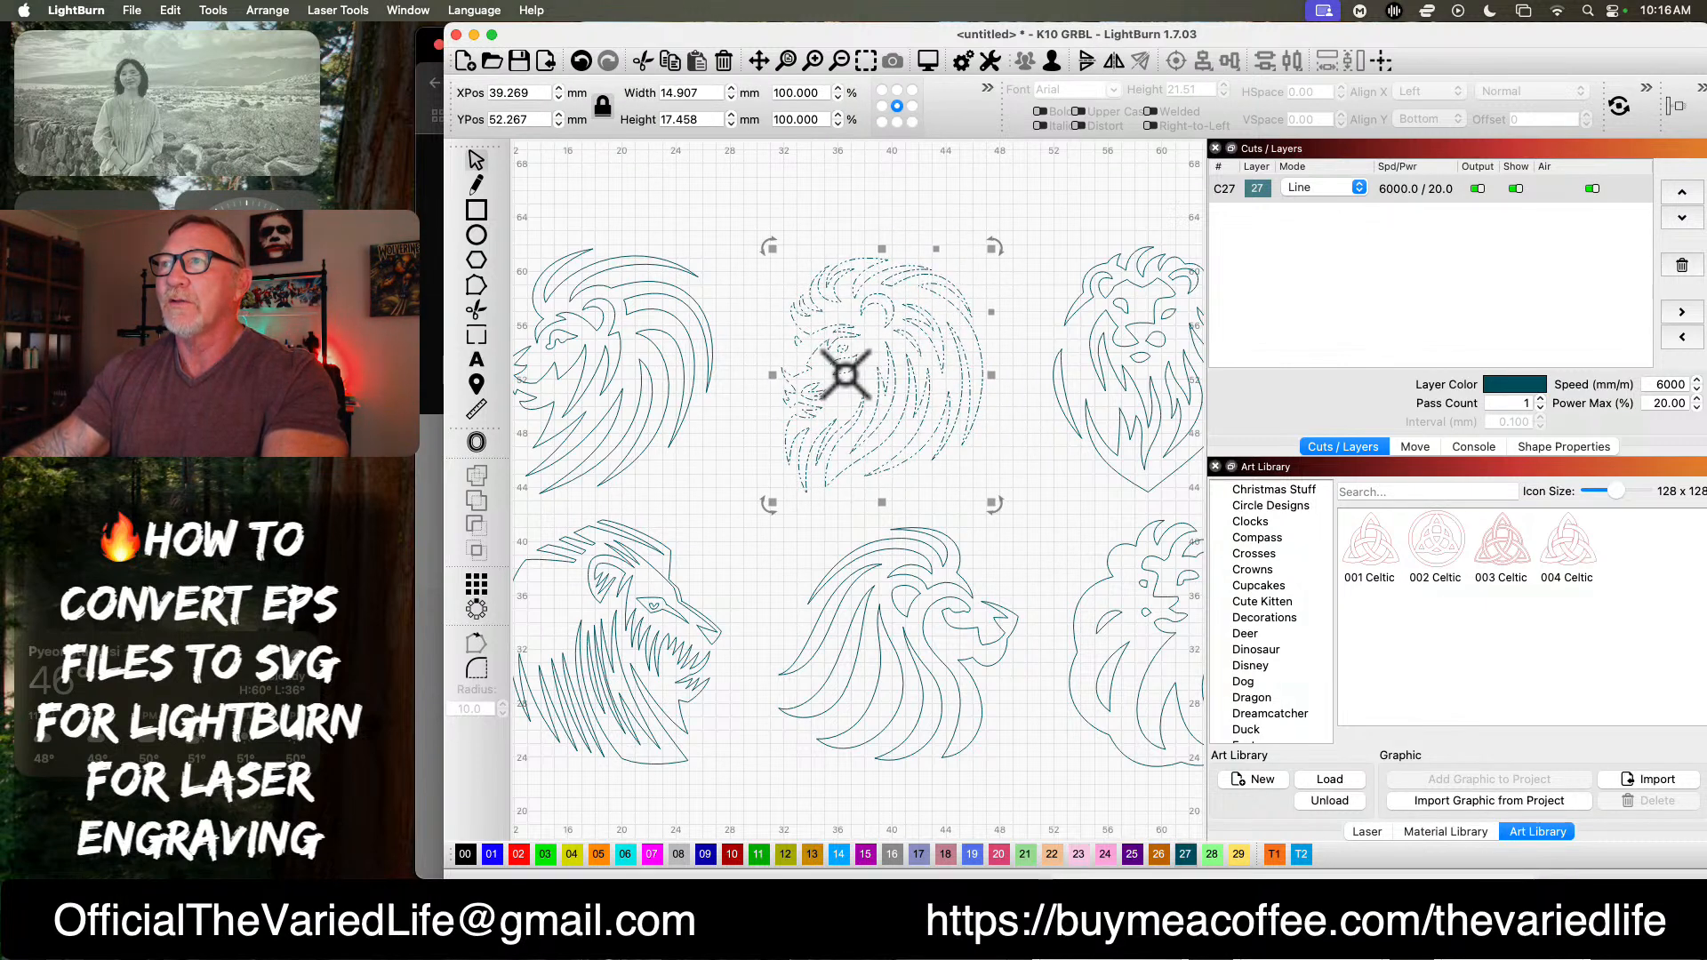
left_click(858, 318)
left_click_drag(930, 426, 779, 274)
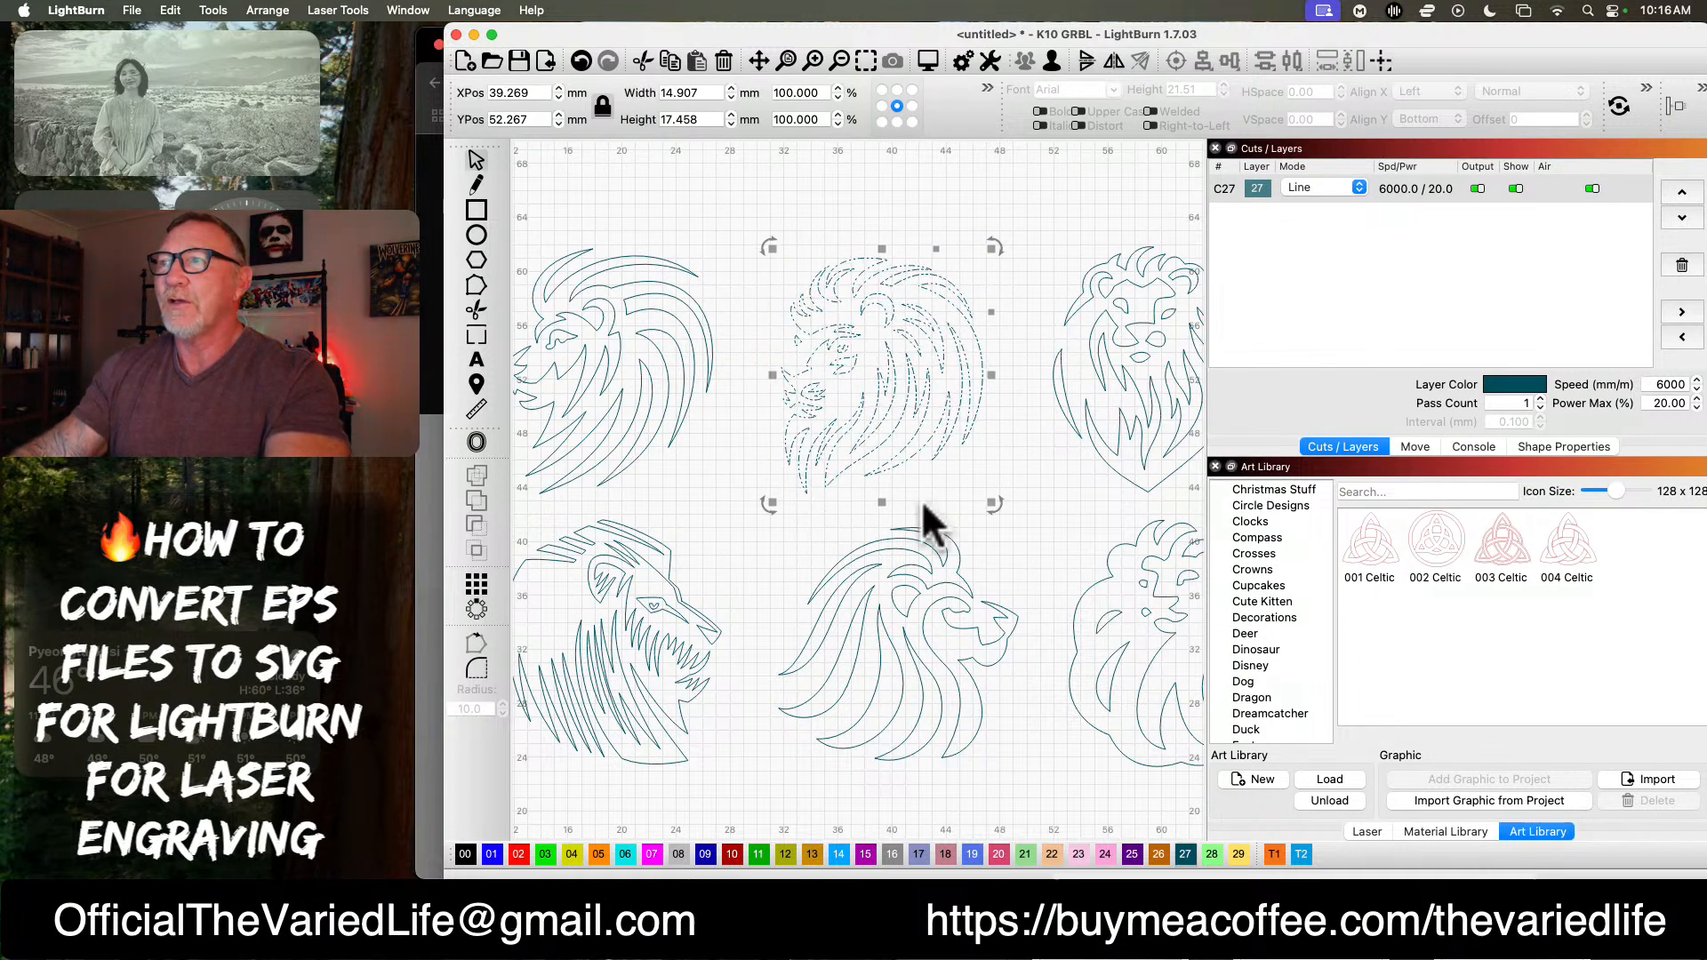
left_click_drag(992, 504, 860, 385)
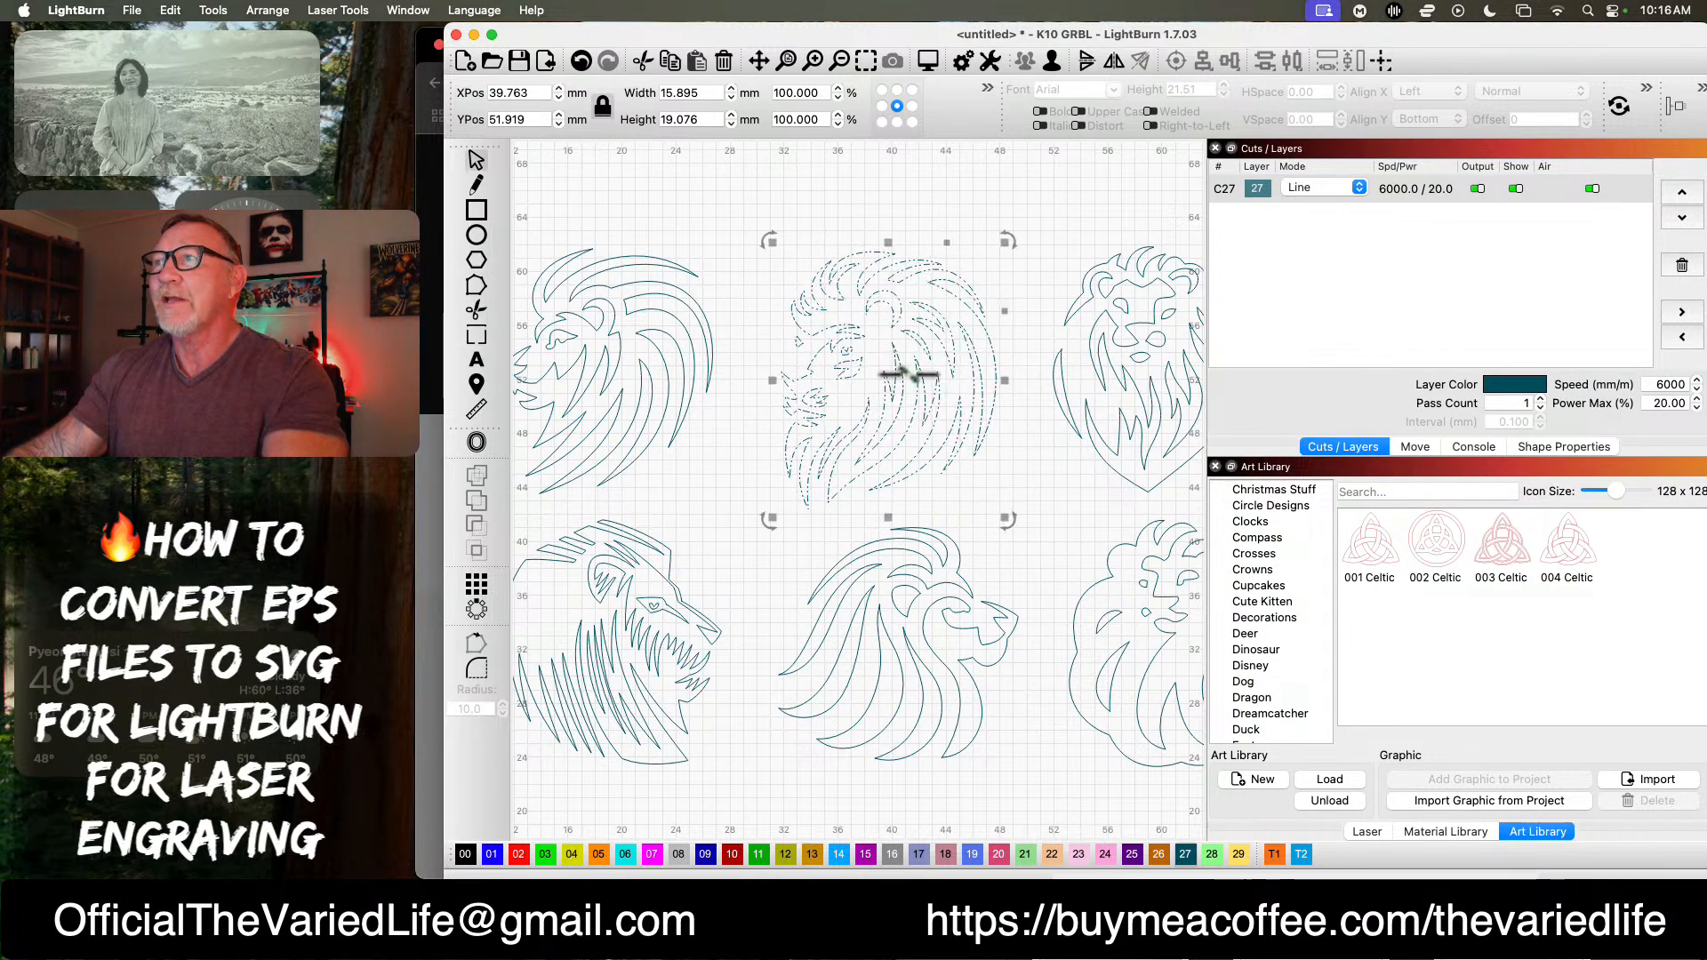
Step: Group the pieces of each of the other five lion heads so that every lion is its own object
scroll(1044, 502, "down", 3)
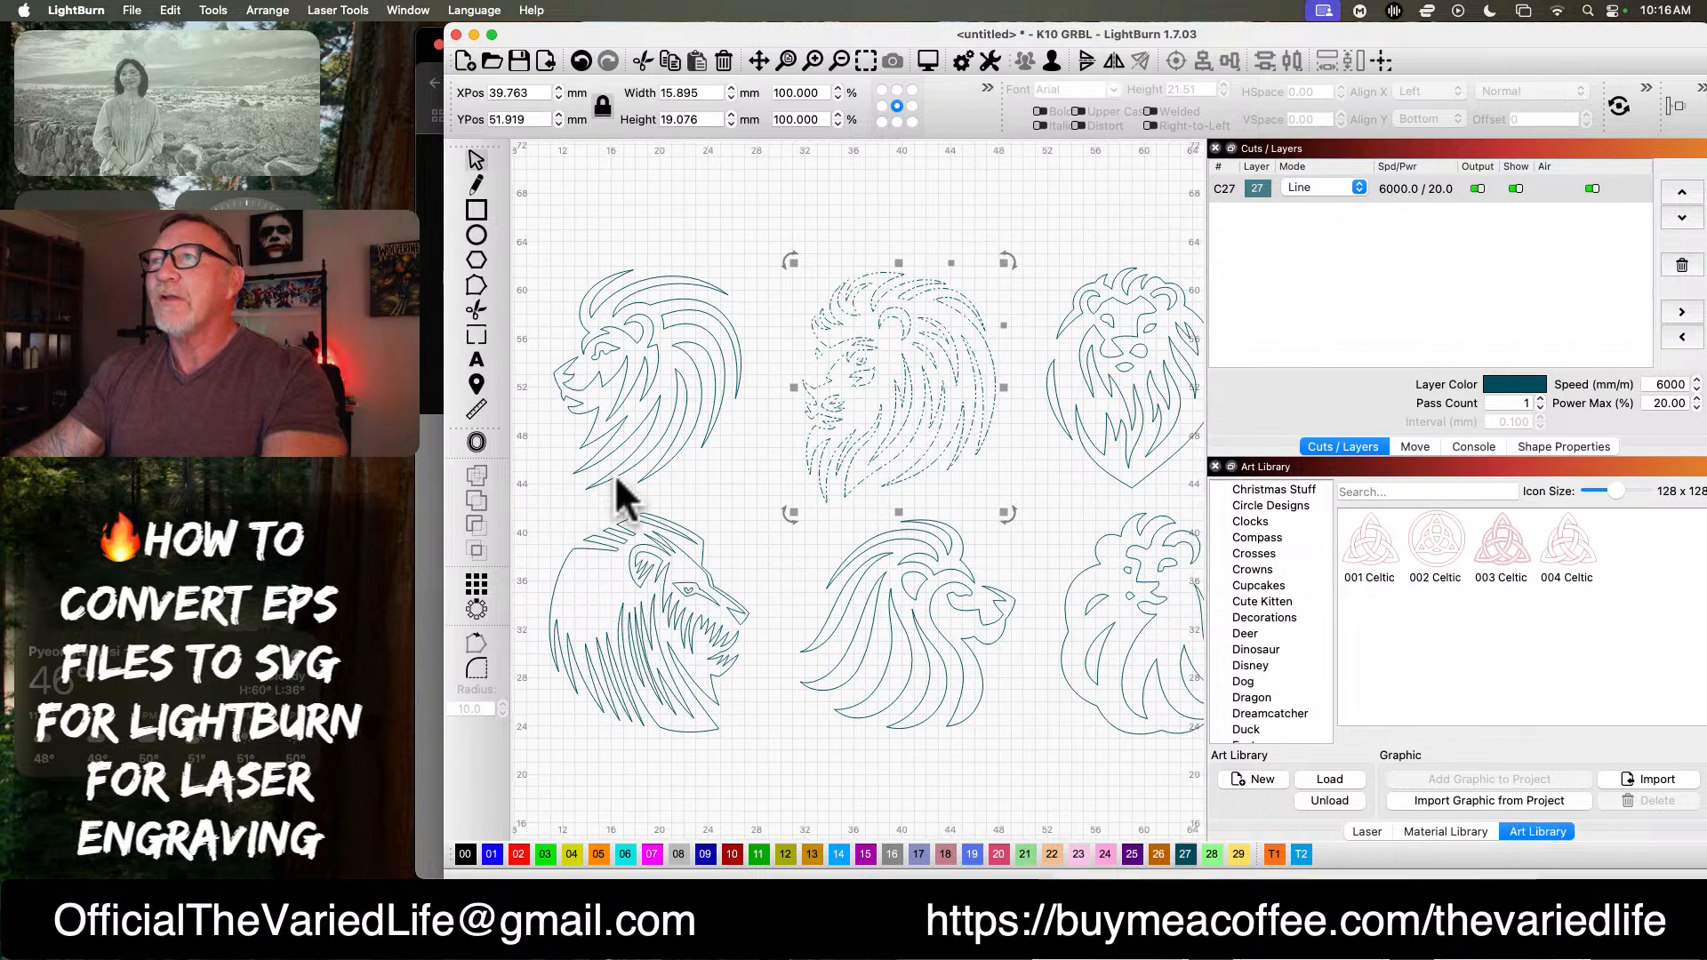
left_click_drag(742, 493, 590, 258)
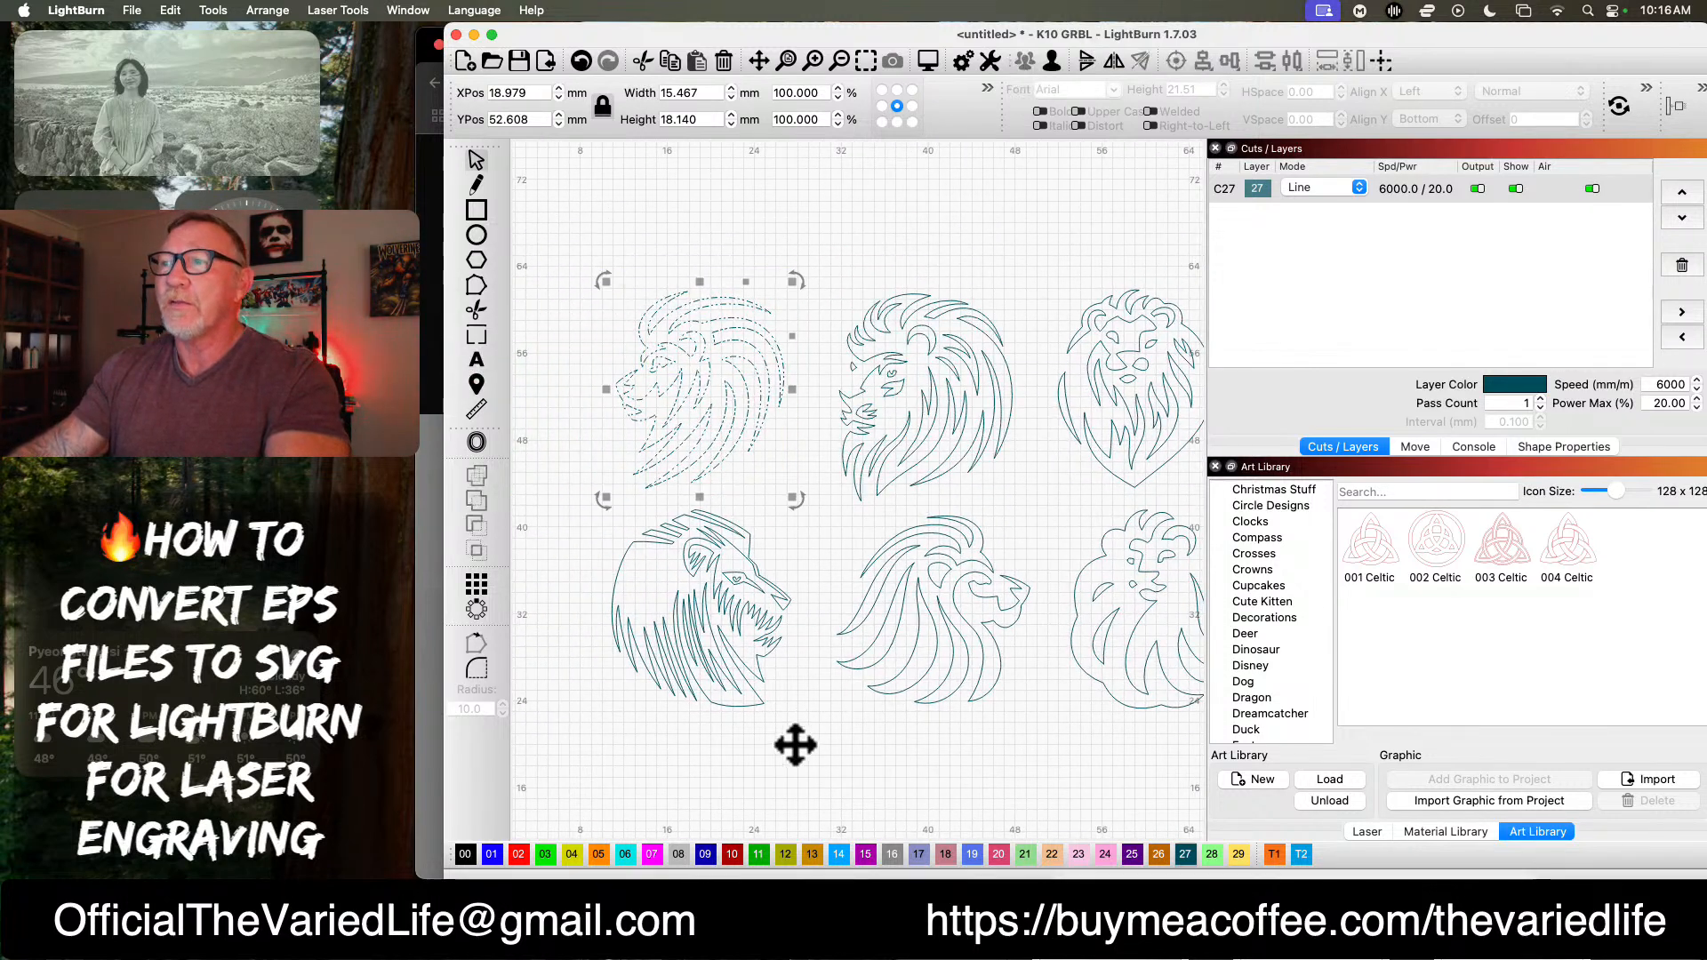
left_click_drag(804, 749, 592, 504)
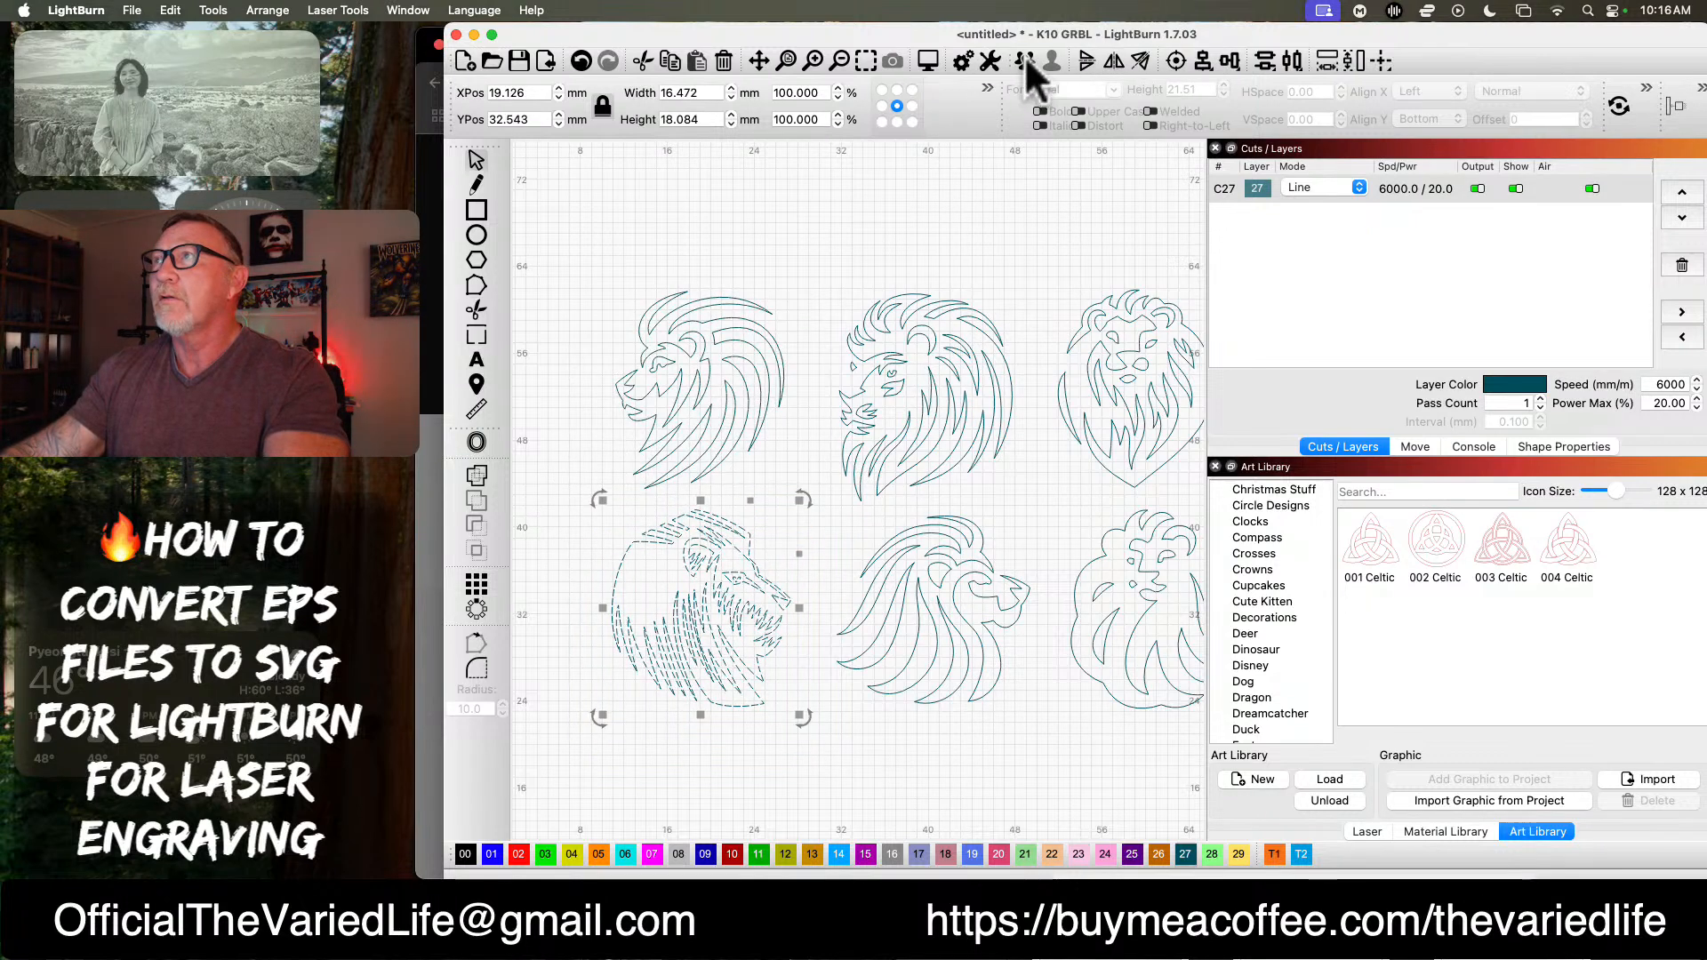
left_click_drag(1064, 747, 832, 521)
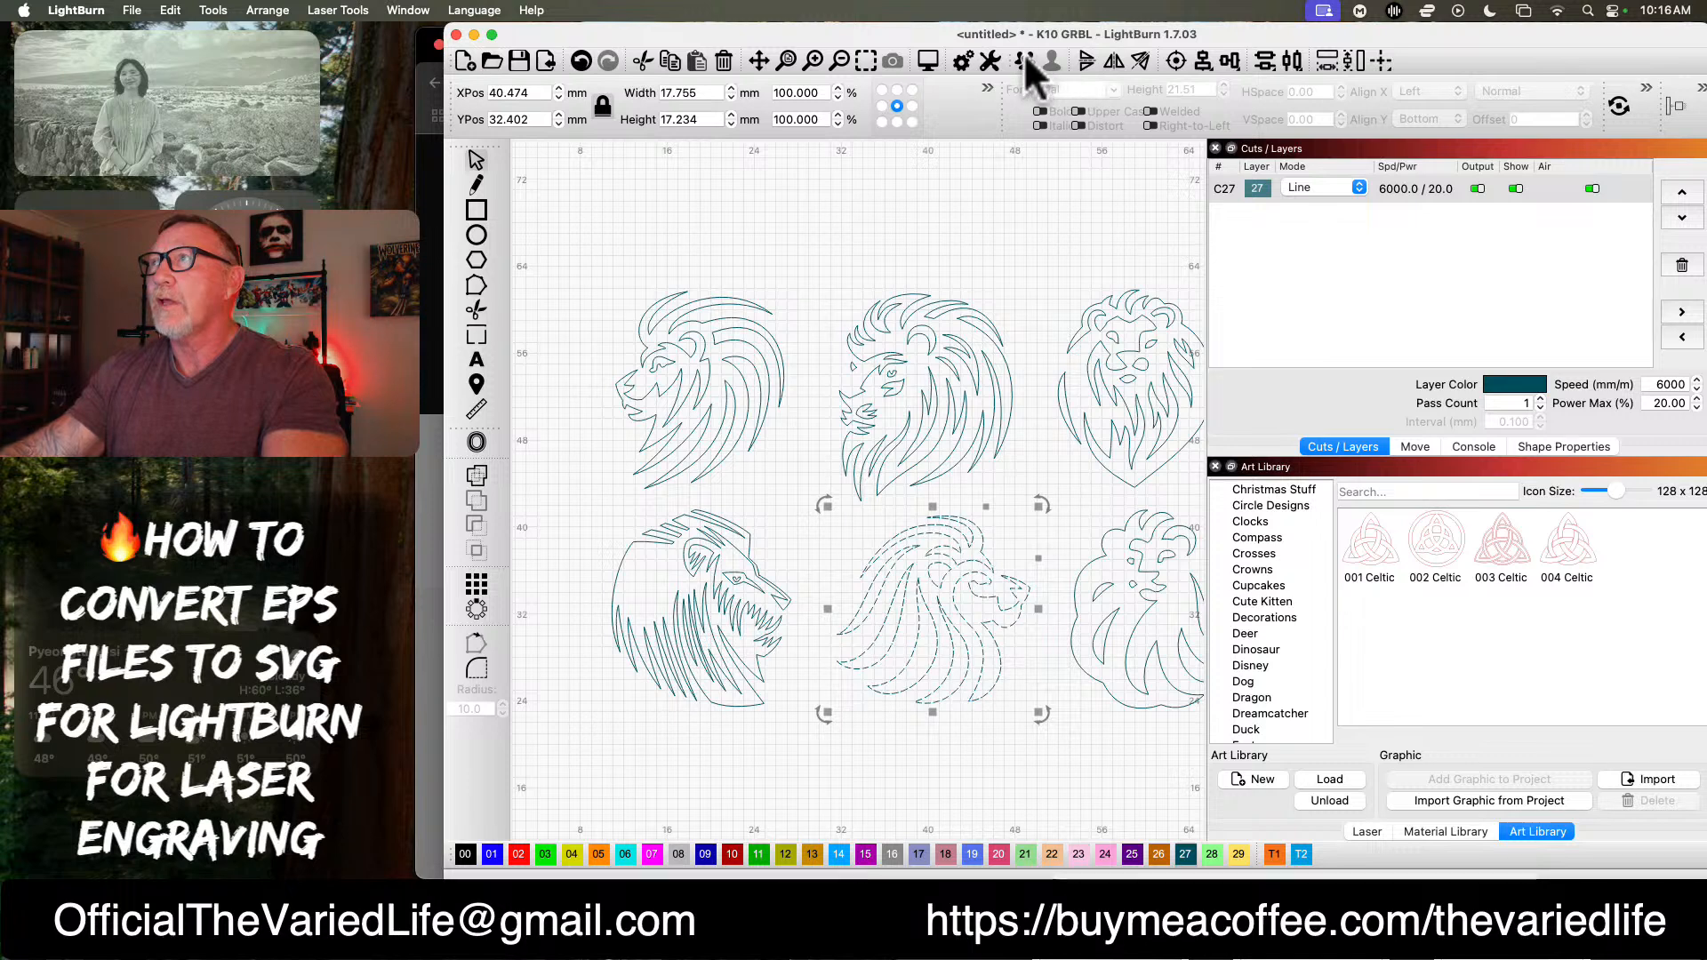
left_click_drag(1045, 287, 991, 488)
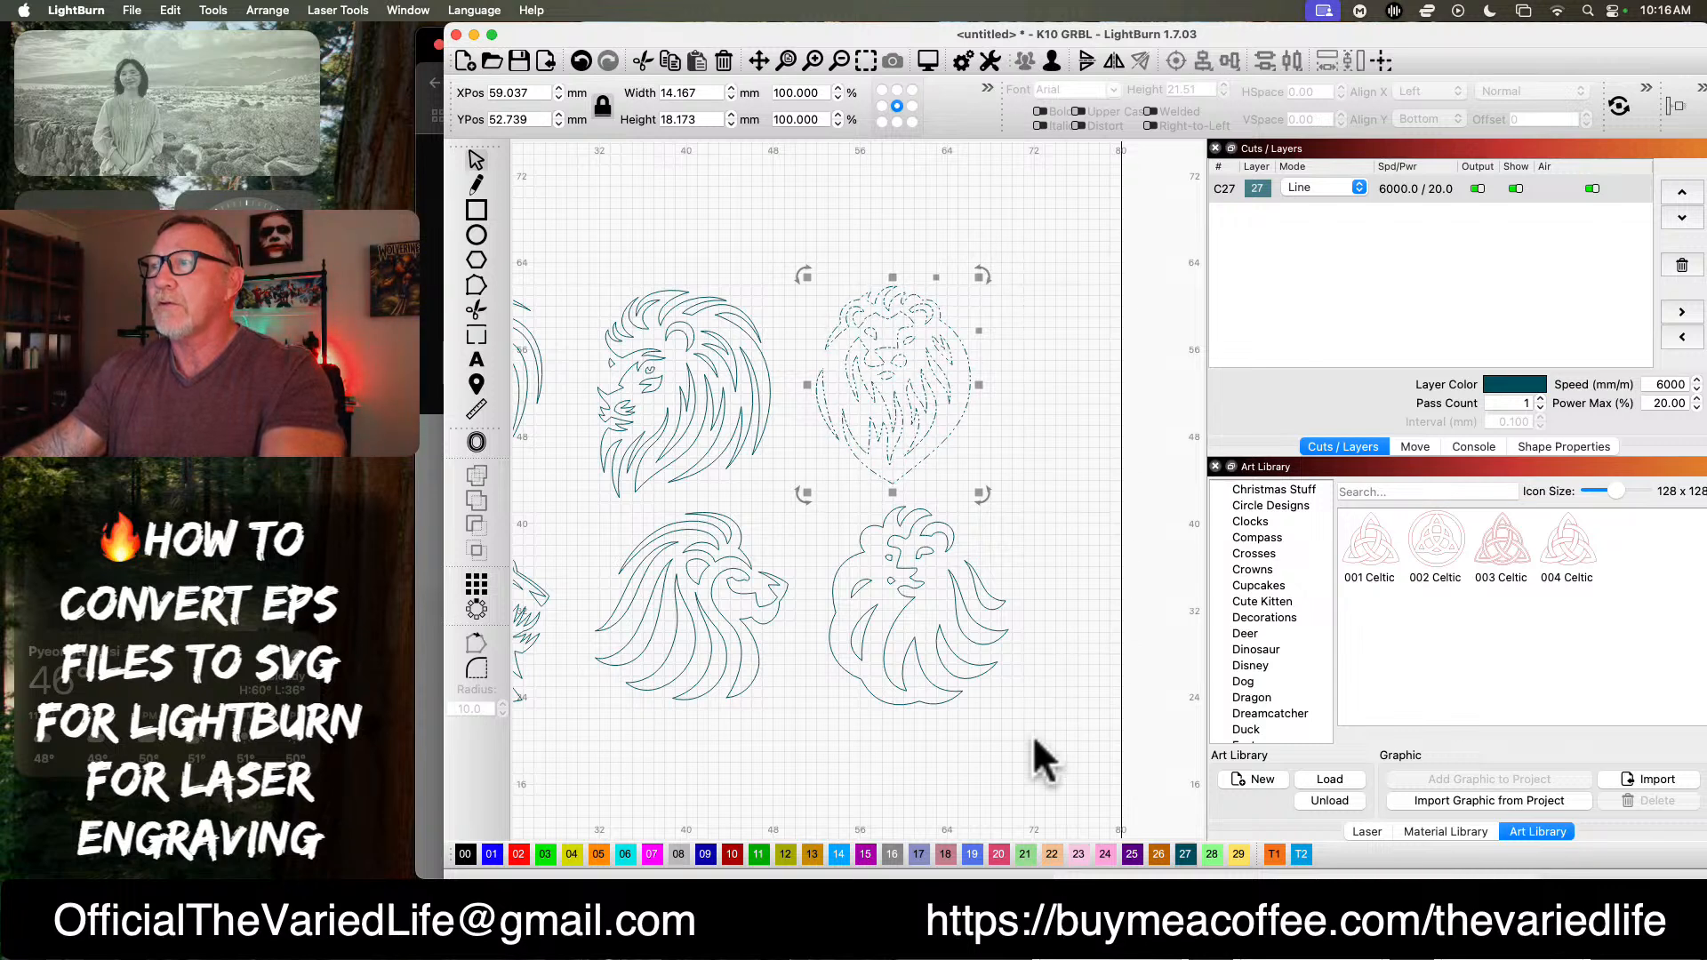
left_click_drag(1034, 763, 824, 495)
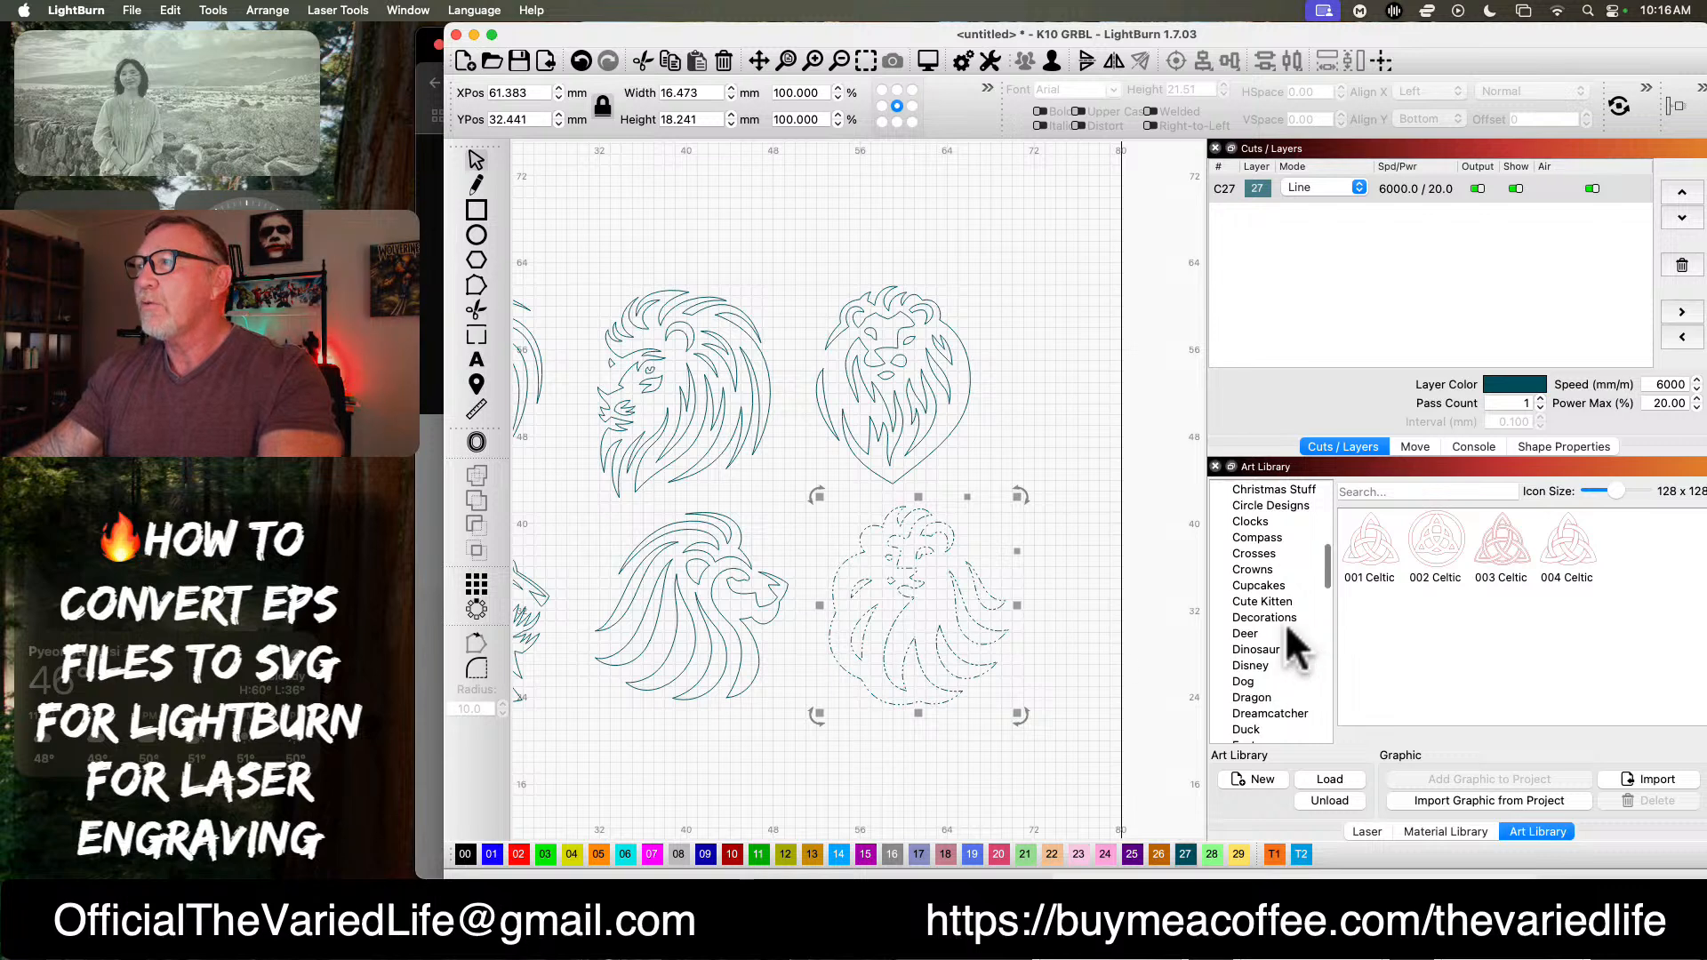
Step: Show the Lion collection in the art library
scroll(974, 544, "down", 3)
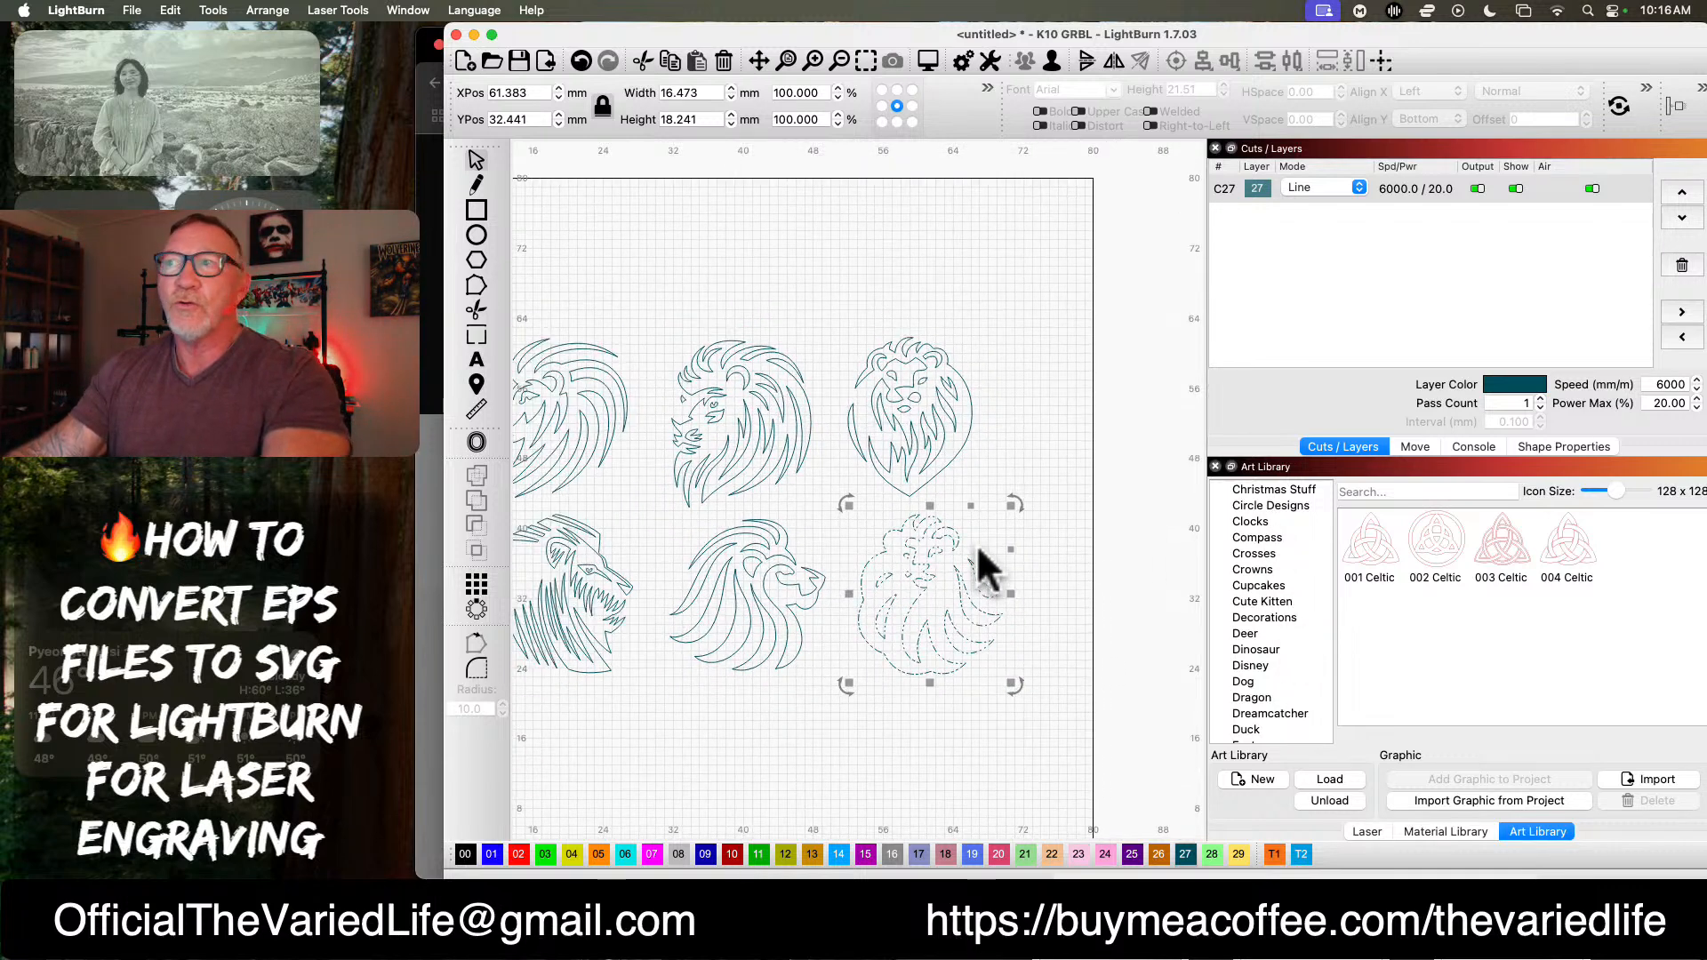
scroll(1262, 569, "down", 1)
scroll(1262, 557, "down", 8)
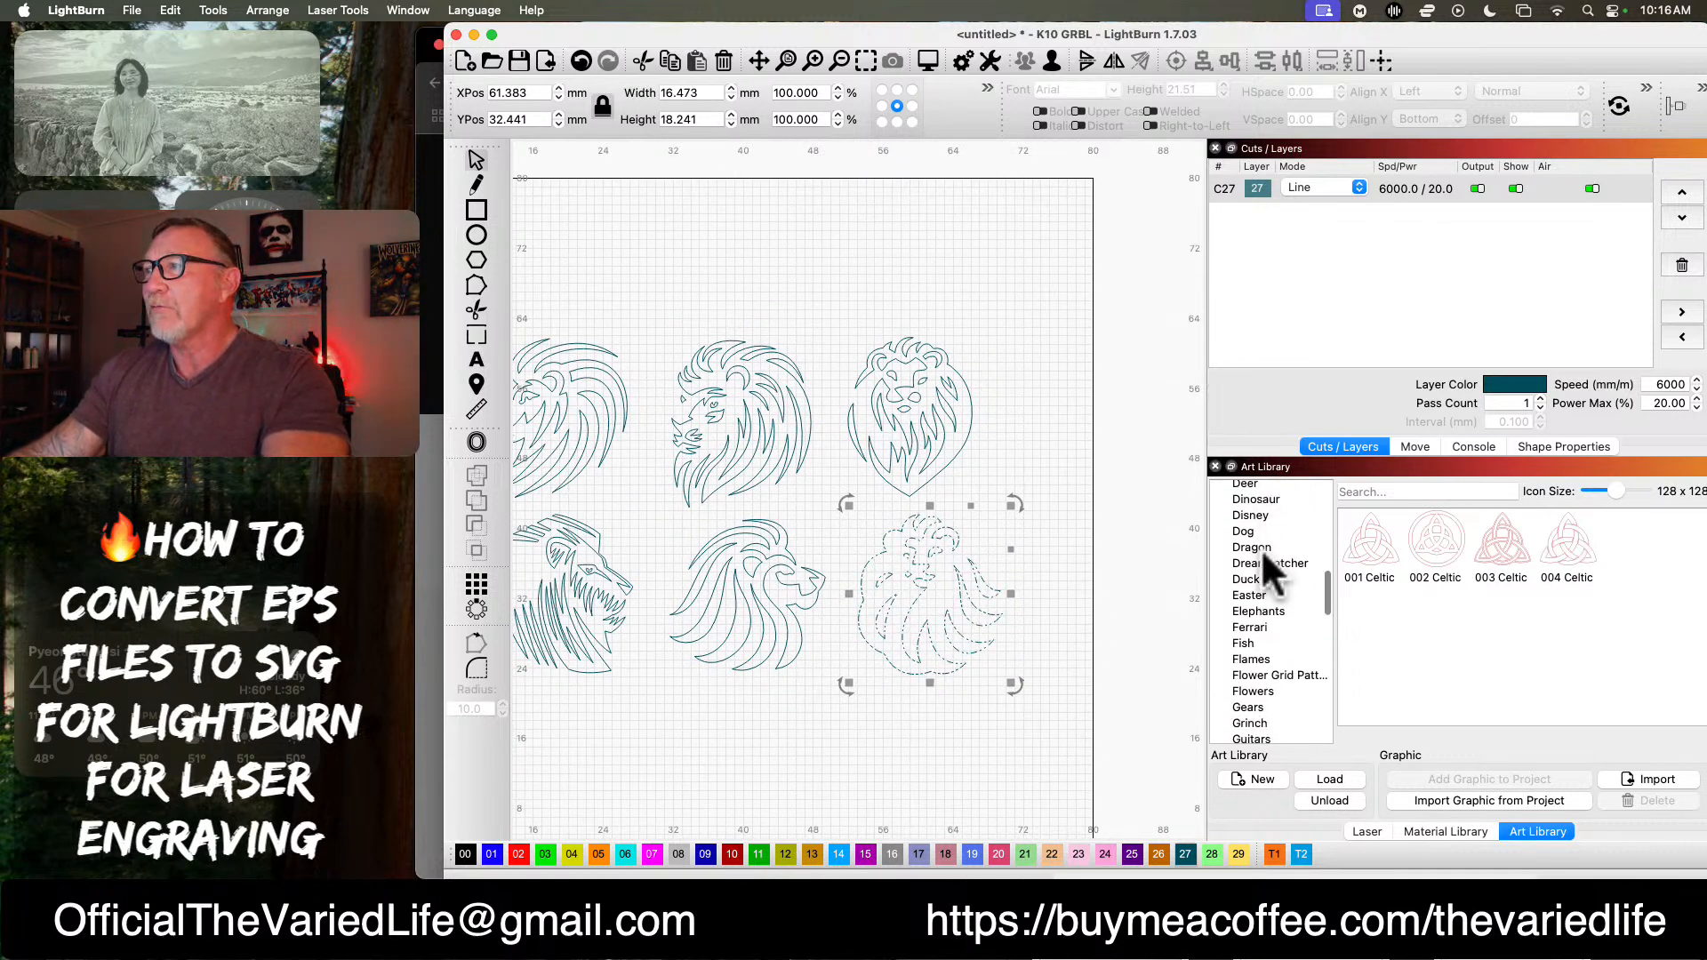
scroll(1263, 562, "down", 6)
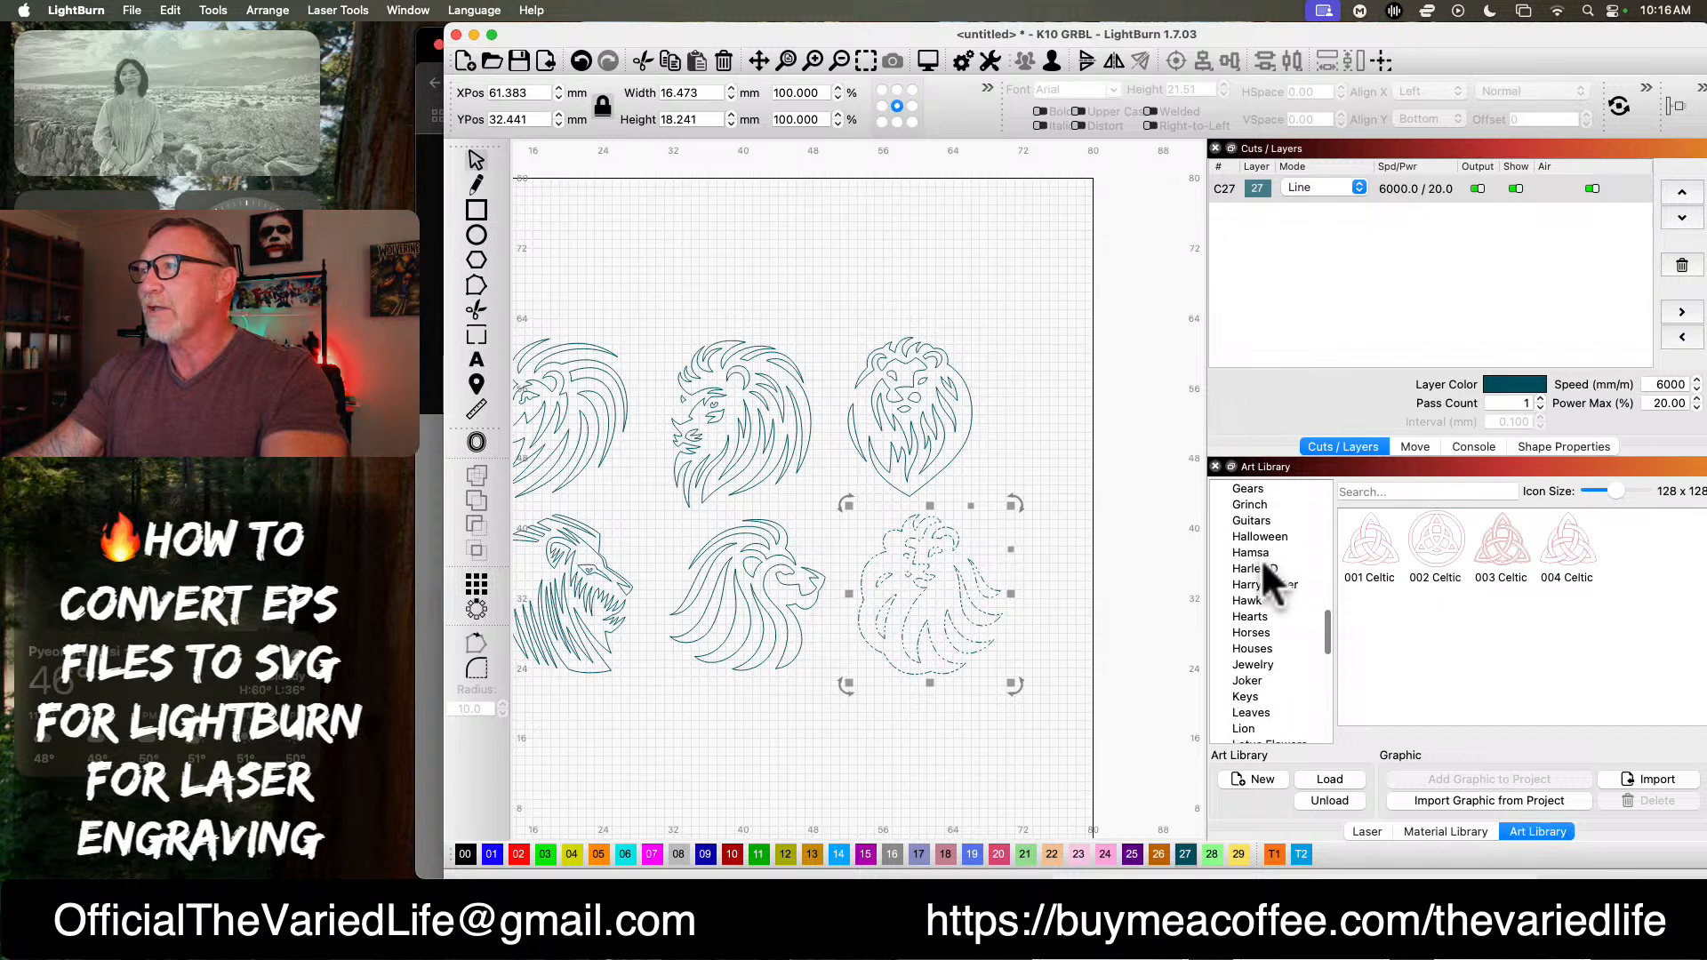
scroll(1266, 569, "down", 2)
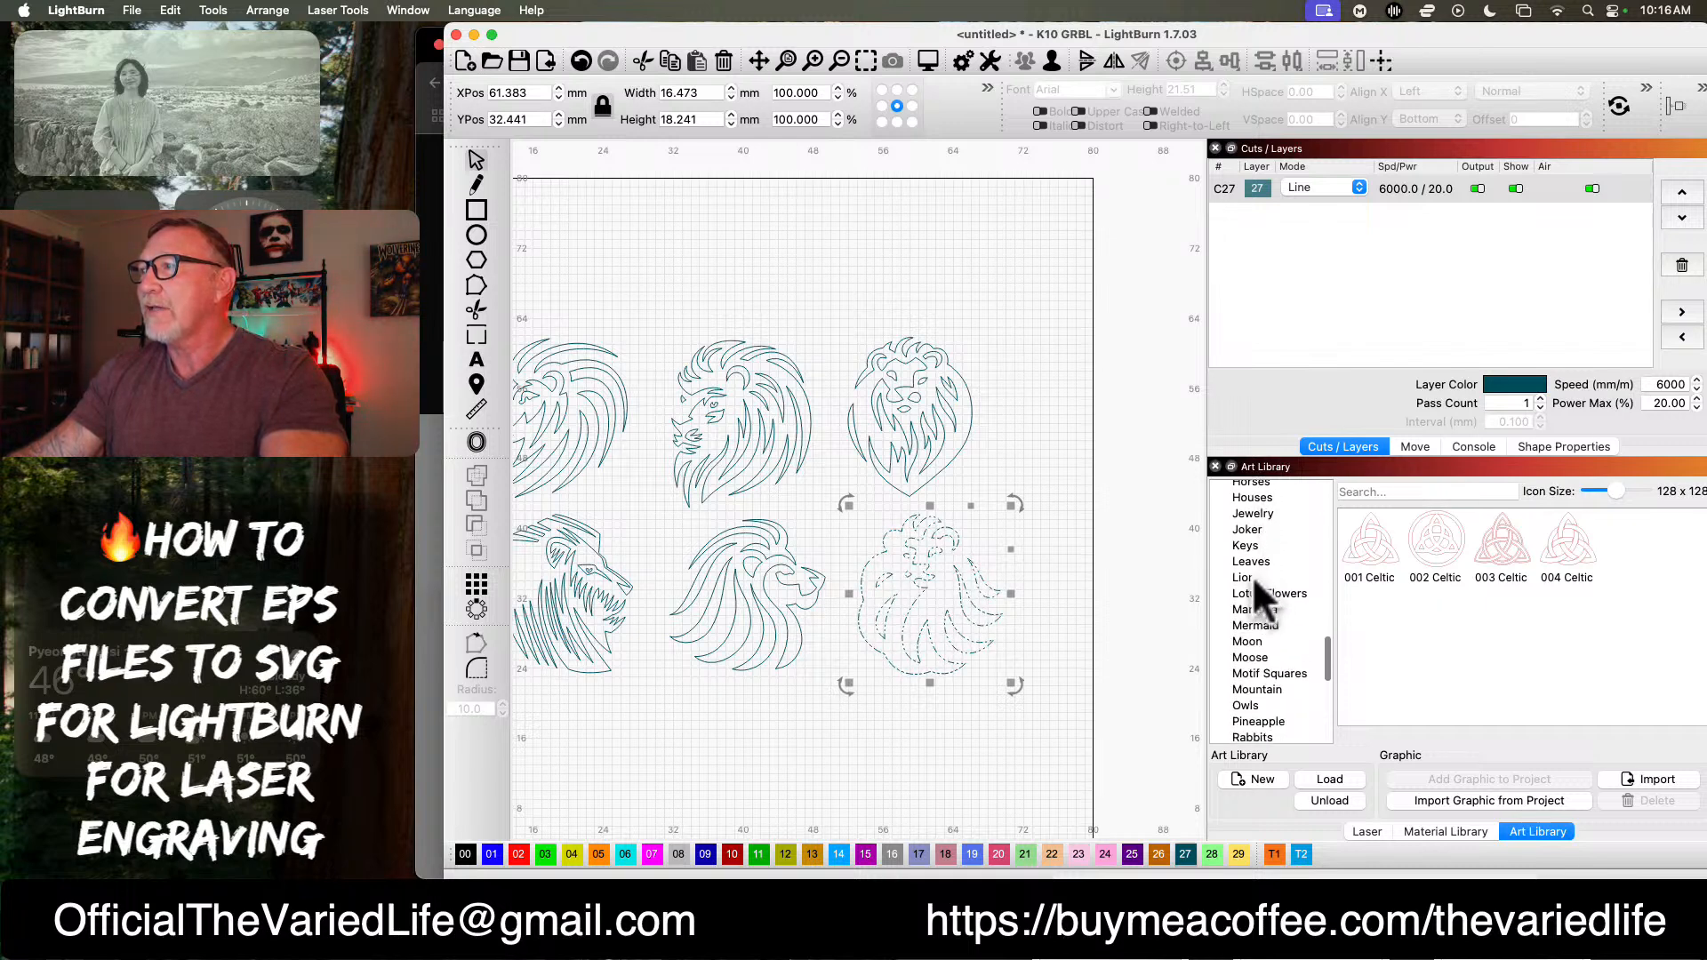
left_click(1252, 575)
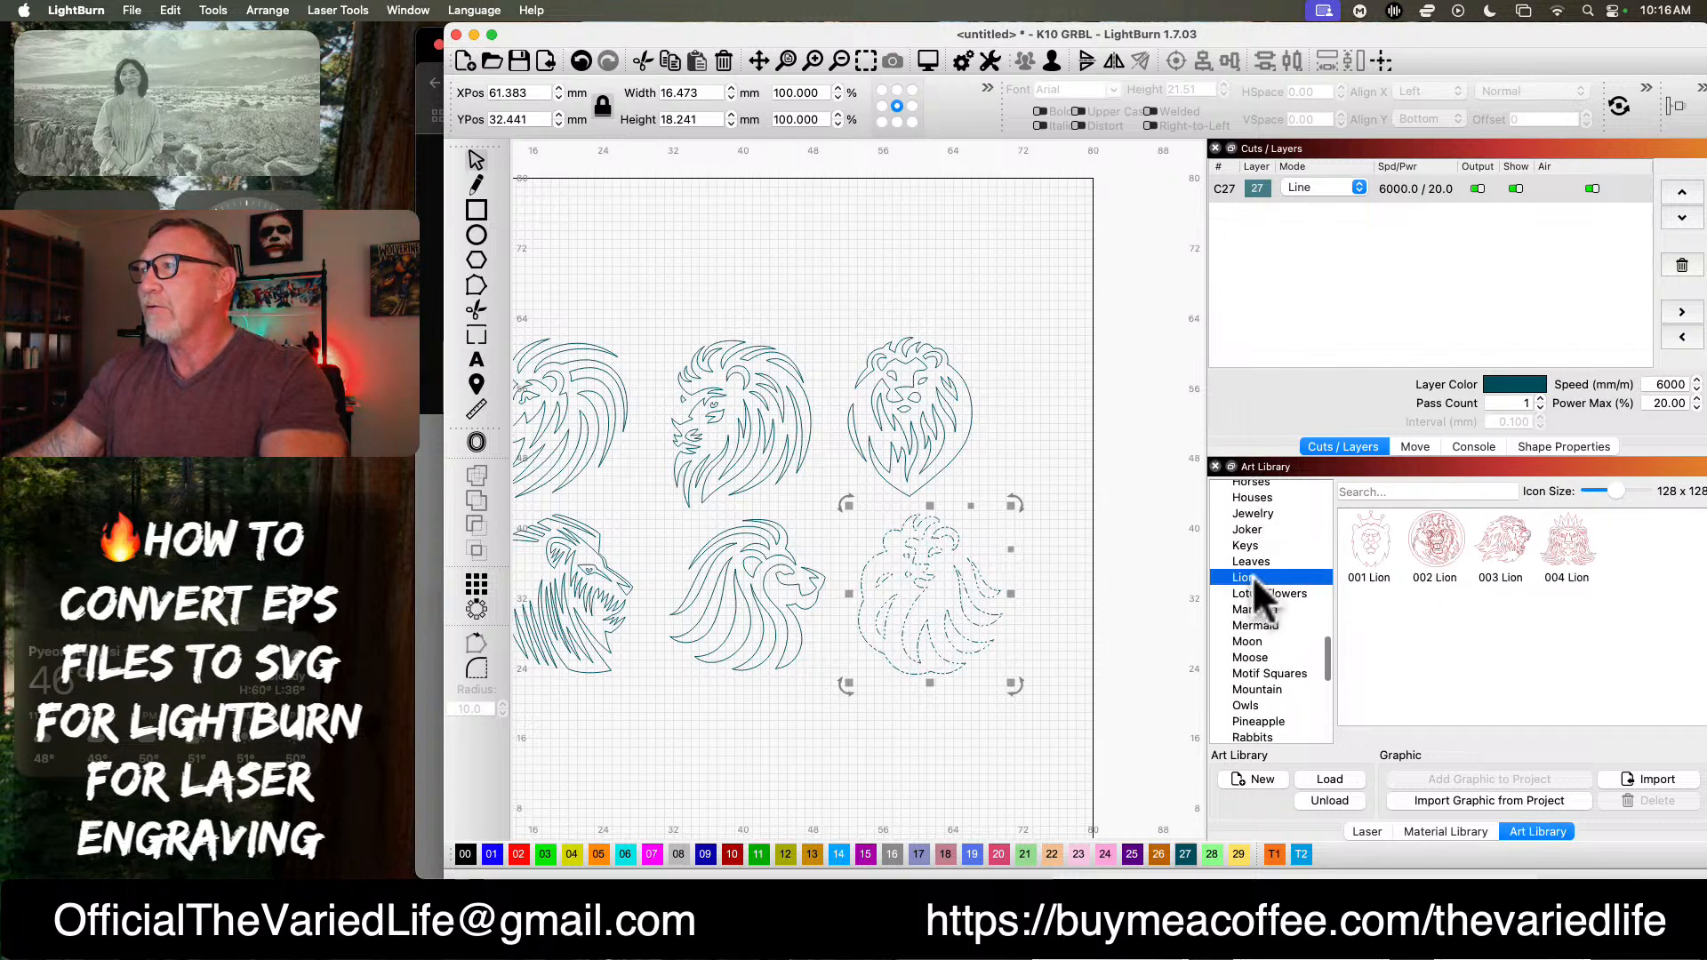
Step: Clear the selection and change the mode of layer C27 from Line to Fill
left_click(582, 770)
scroll(675, 377, "down", 1)
left_click_drag(667, 231, 777, 216)
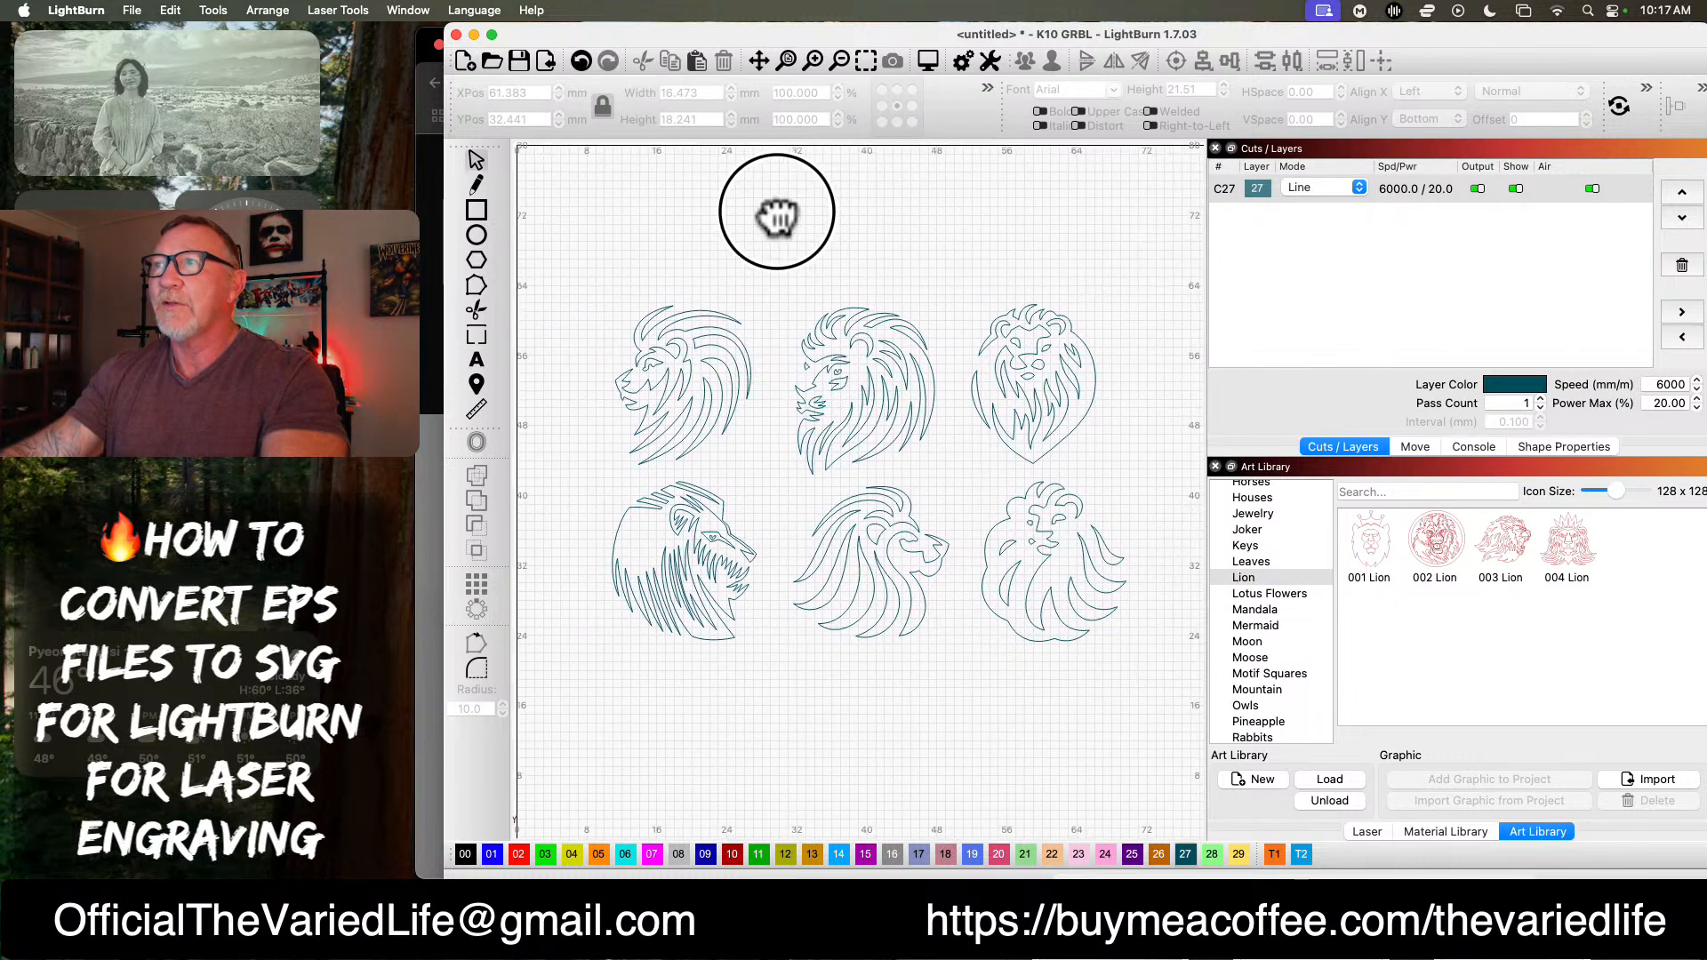
scroll(819, 234, "up", 2)
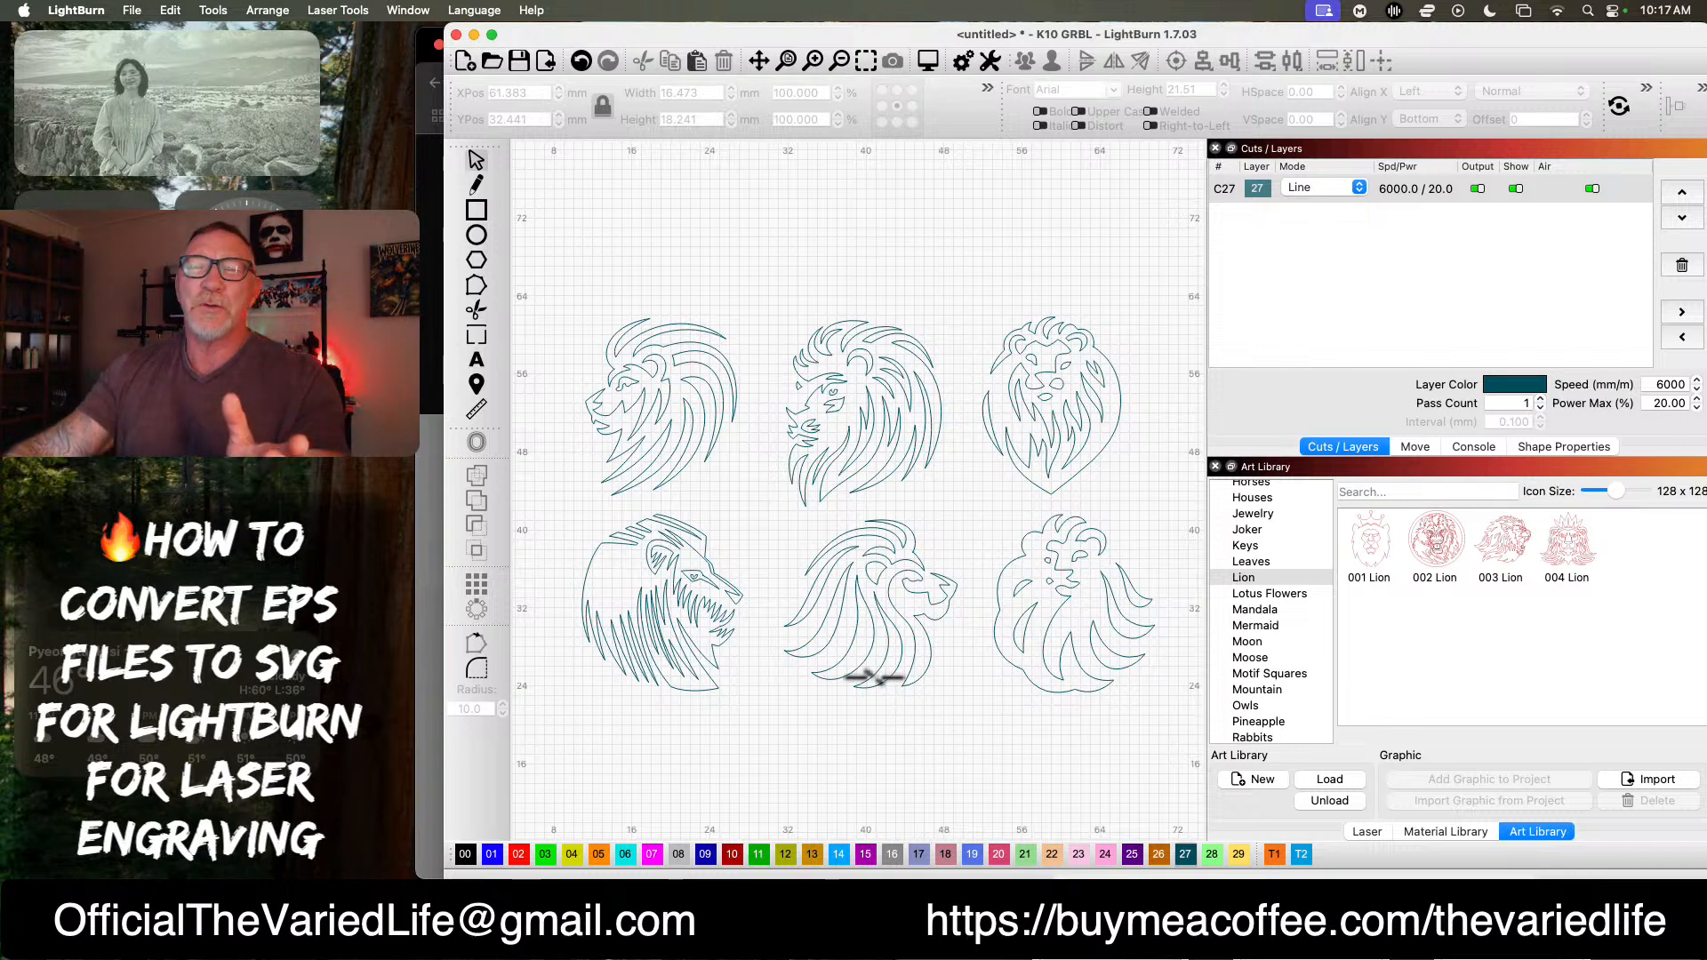
left_click(1322, 186)
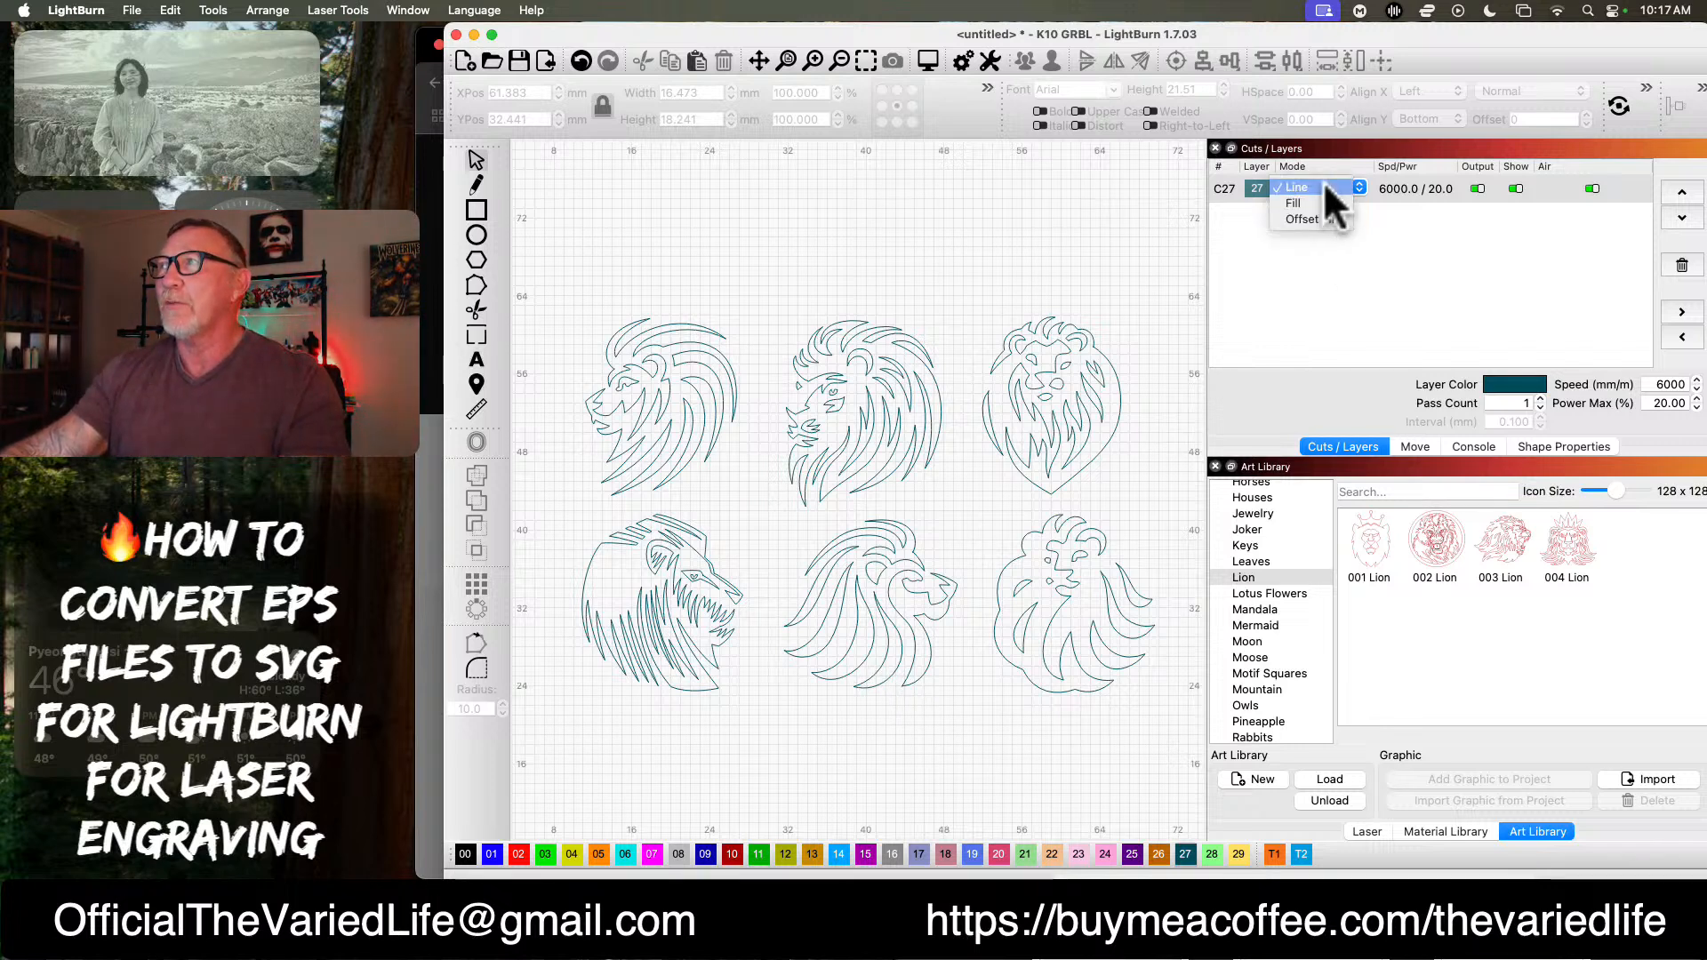
left_click(1314, 201)
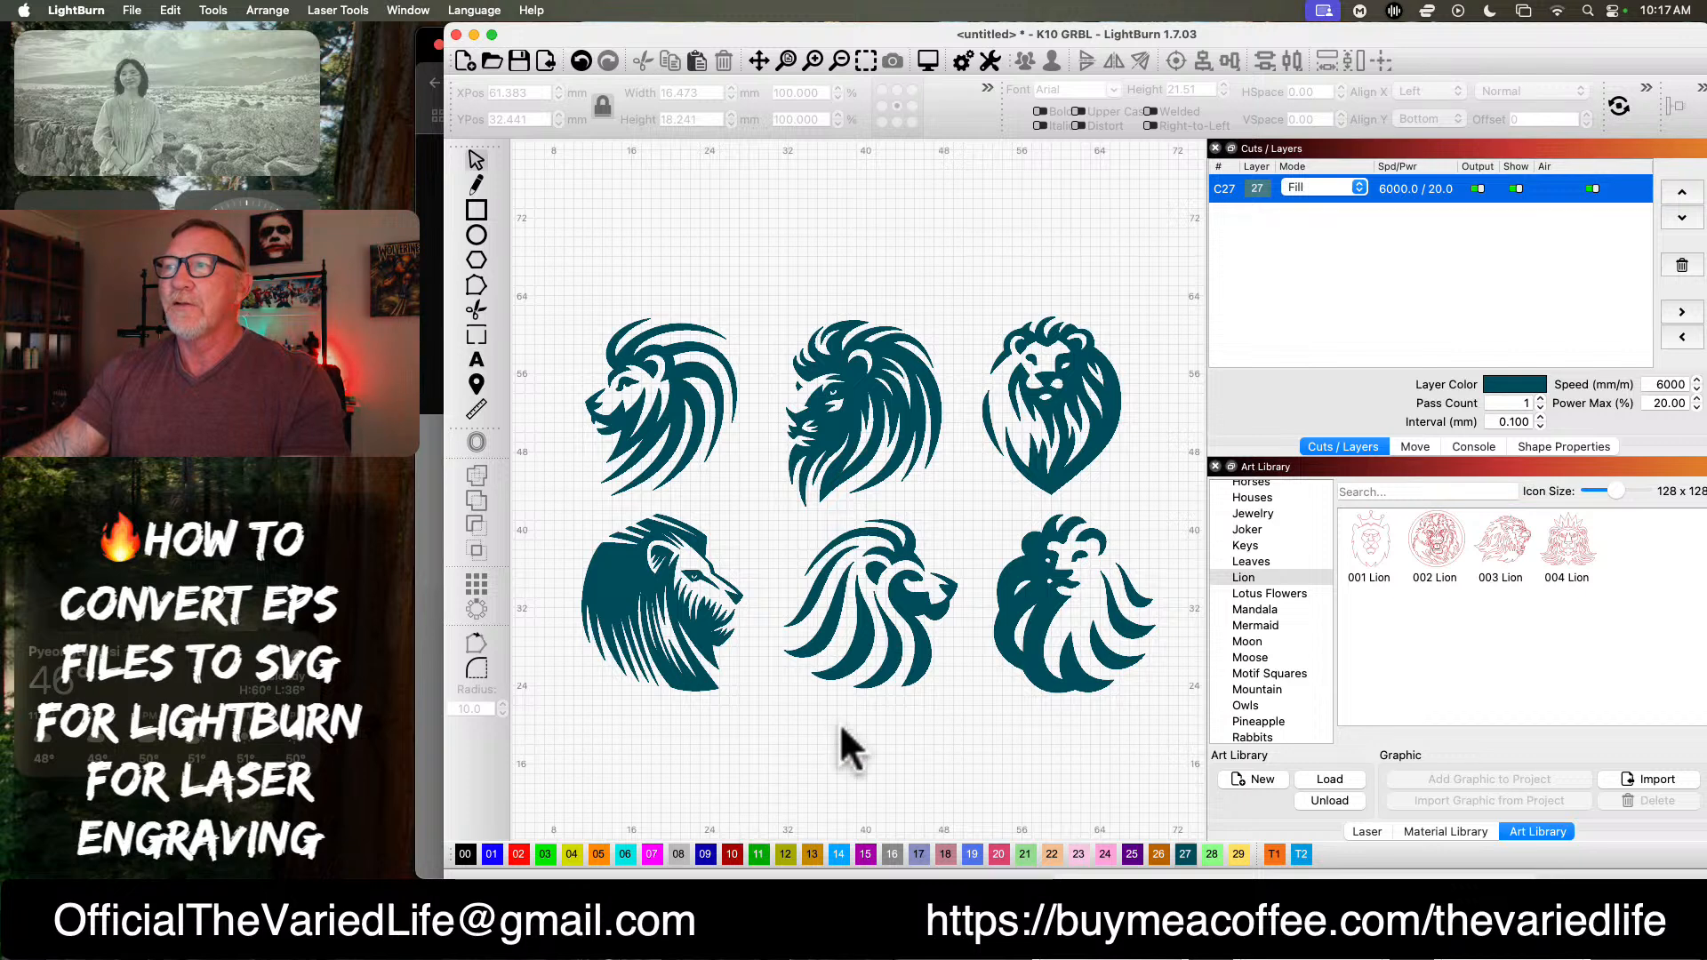
Step: Save the upper middle lion from the project into the Lion art library as 005 Lion
left_click(839, 420)
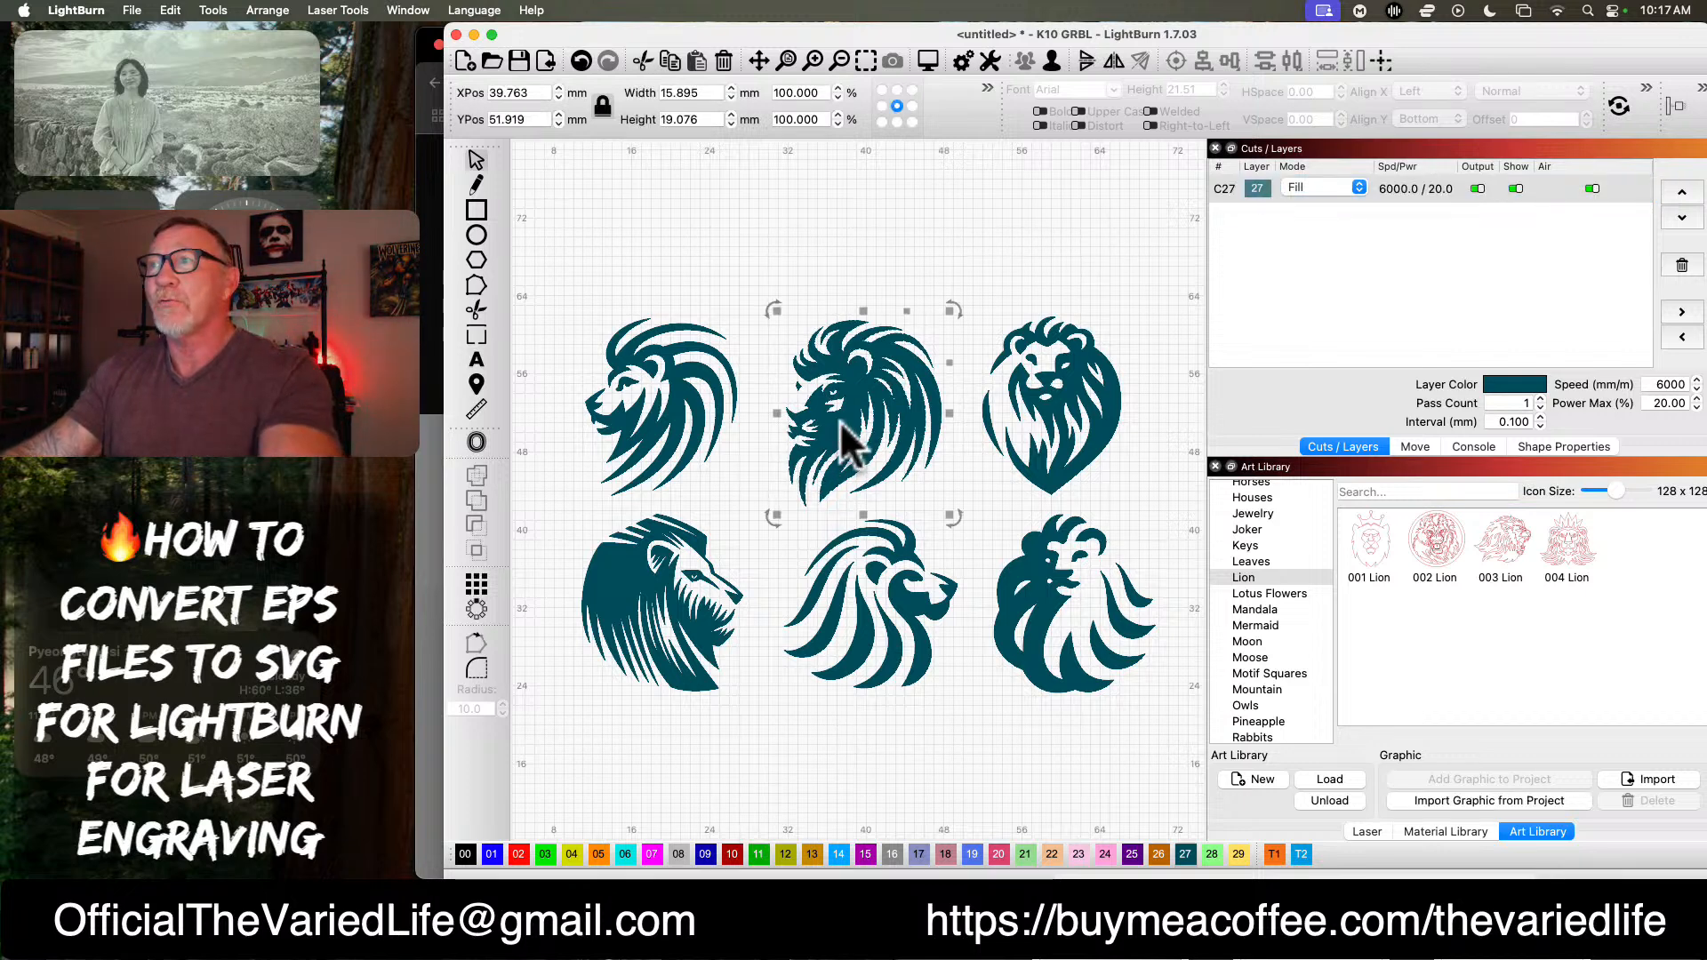
left_click(1428, 797)
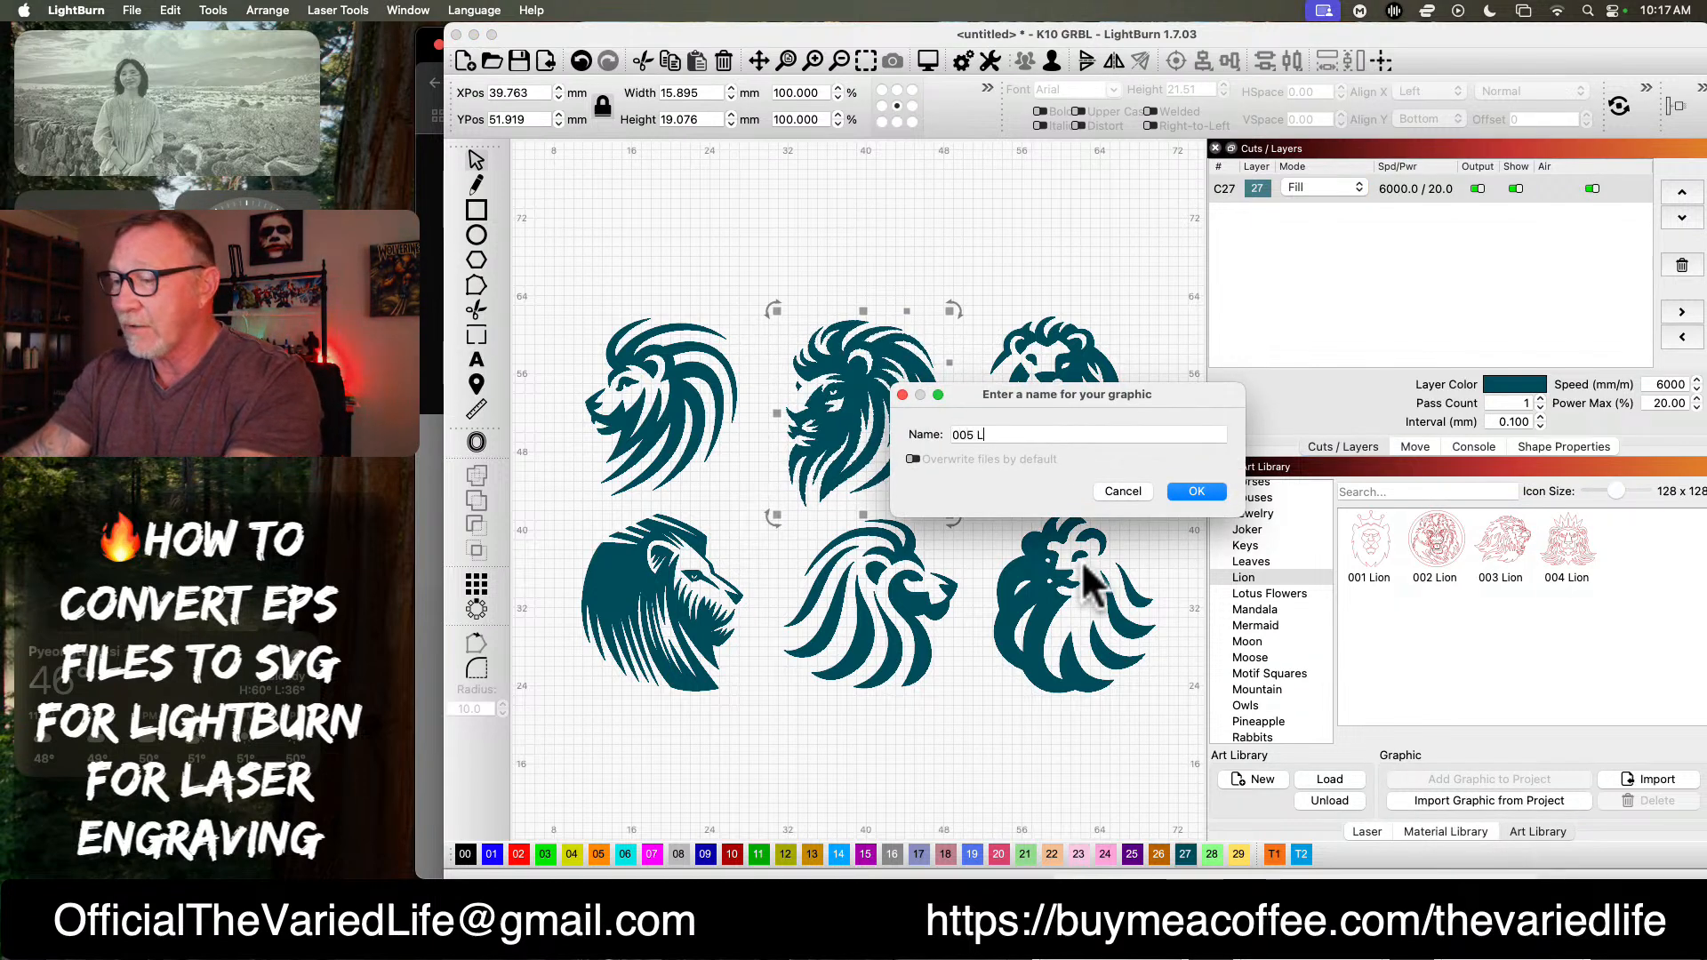
key("Return")
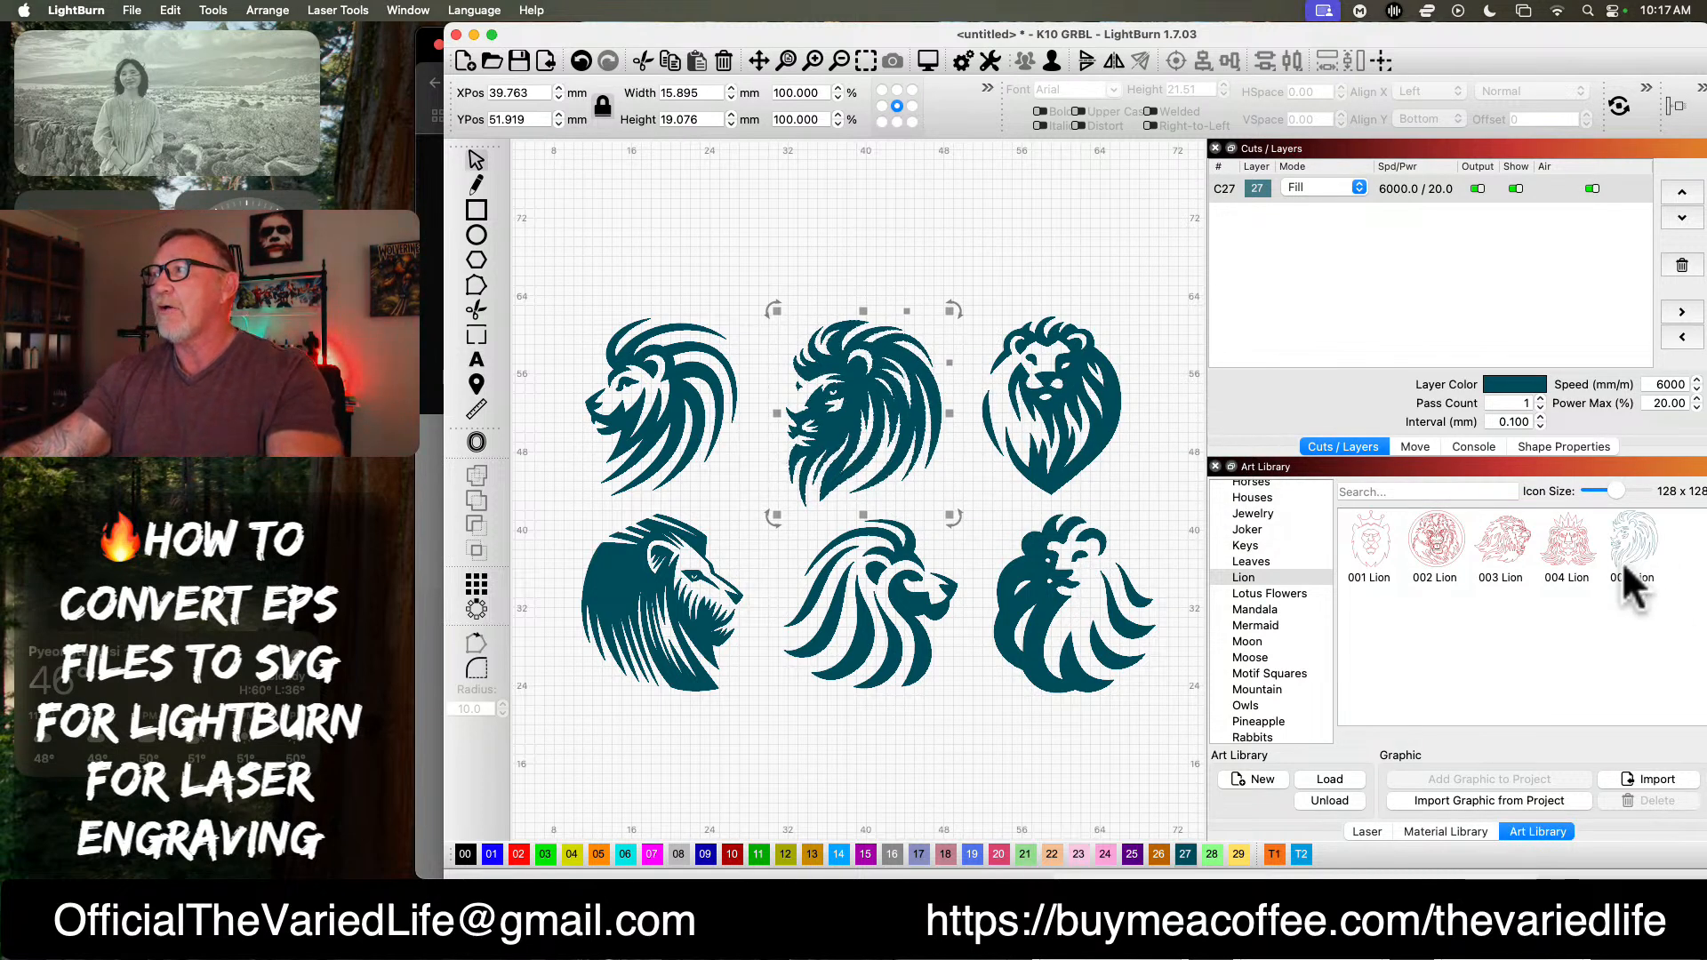
Step: Delete all six lions from the workspace and add the 005 Lion graphic from the art library to the project
left_click_drag(1133, 809, 551, 263)
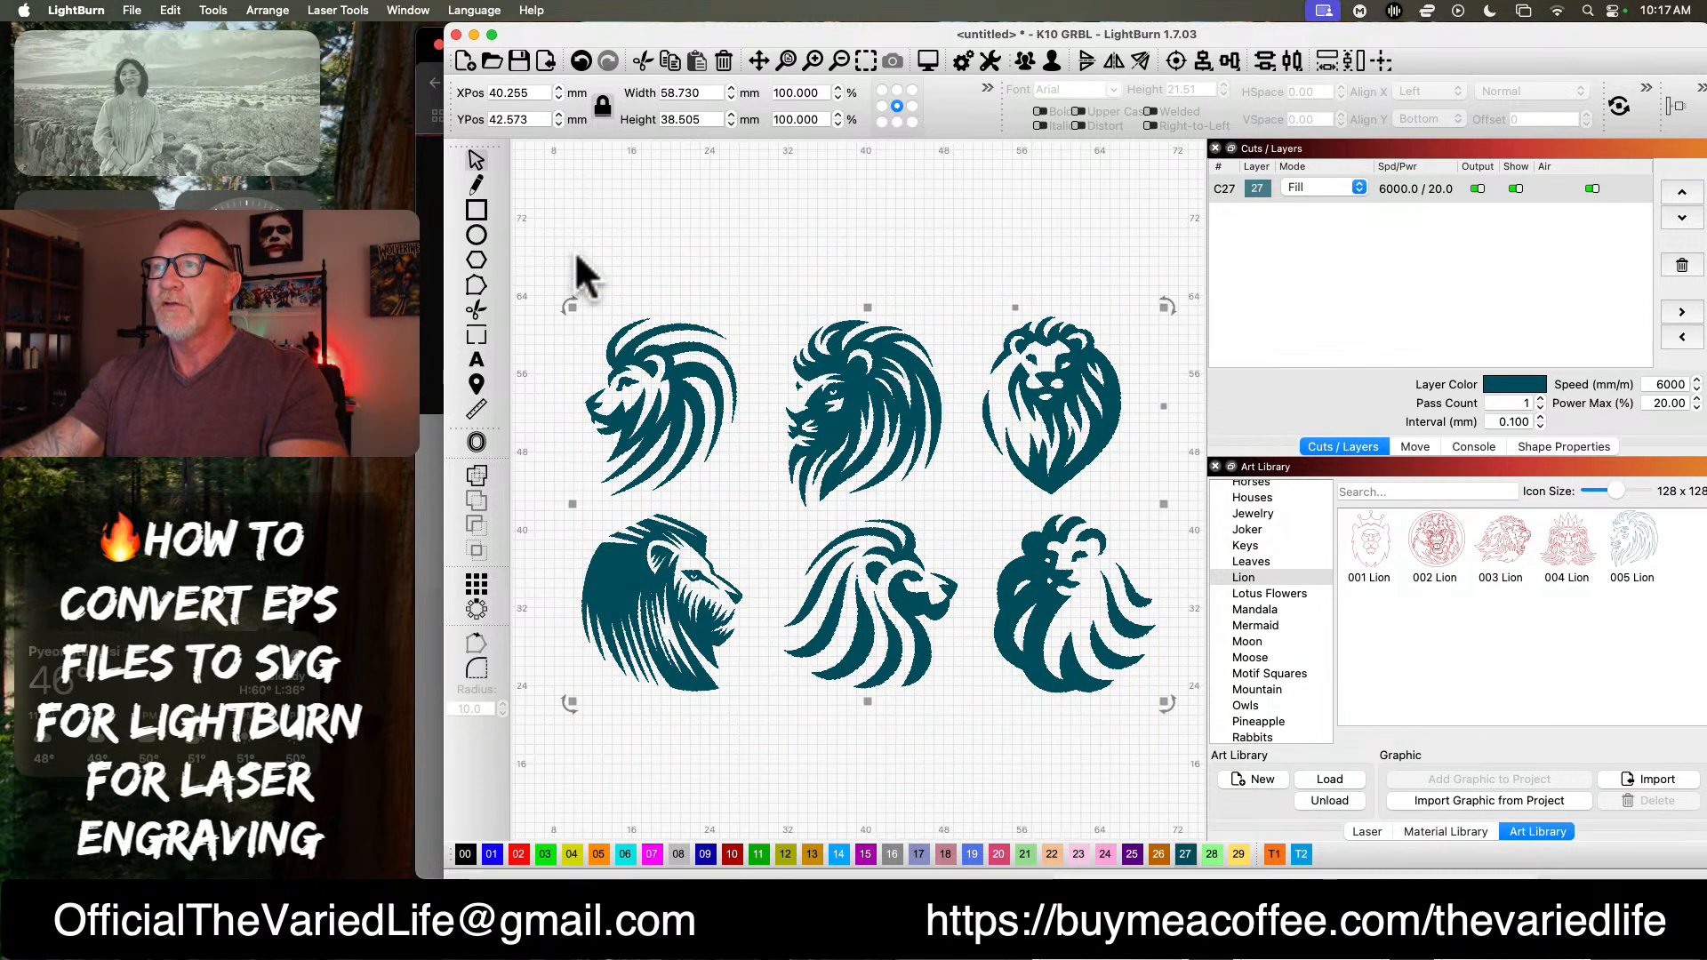
key("Delete")
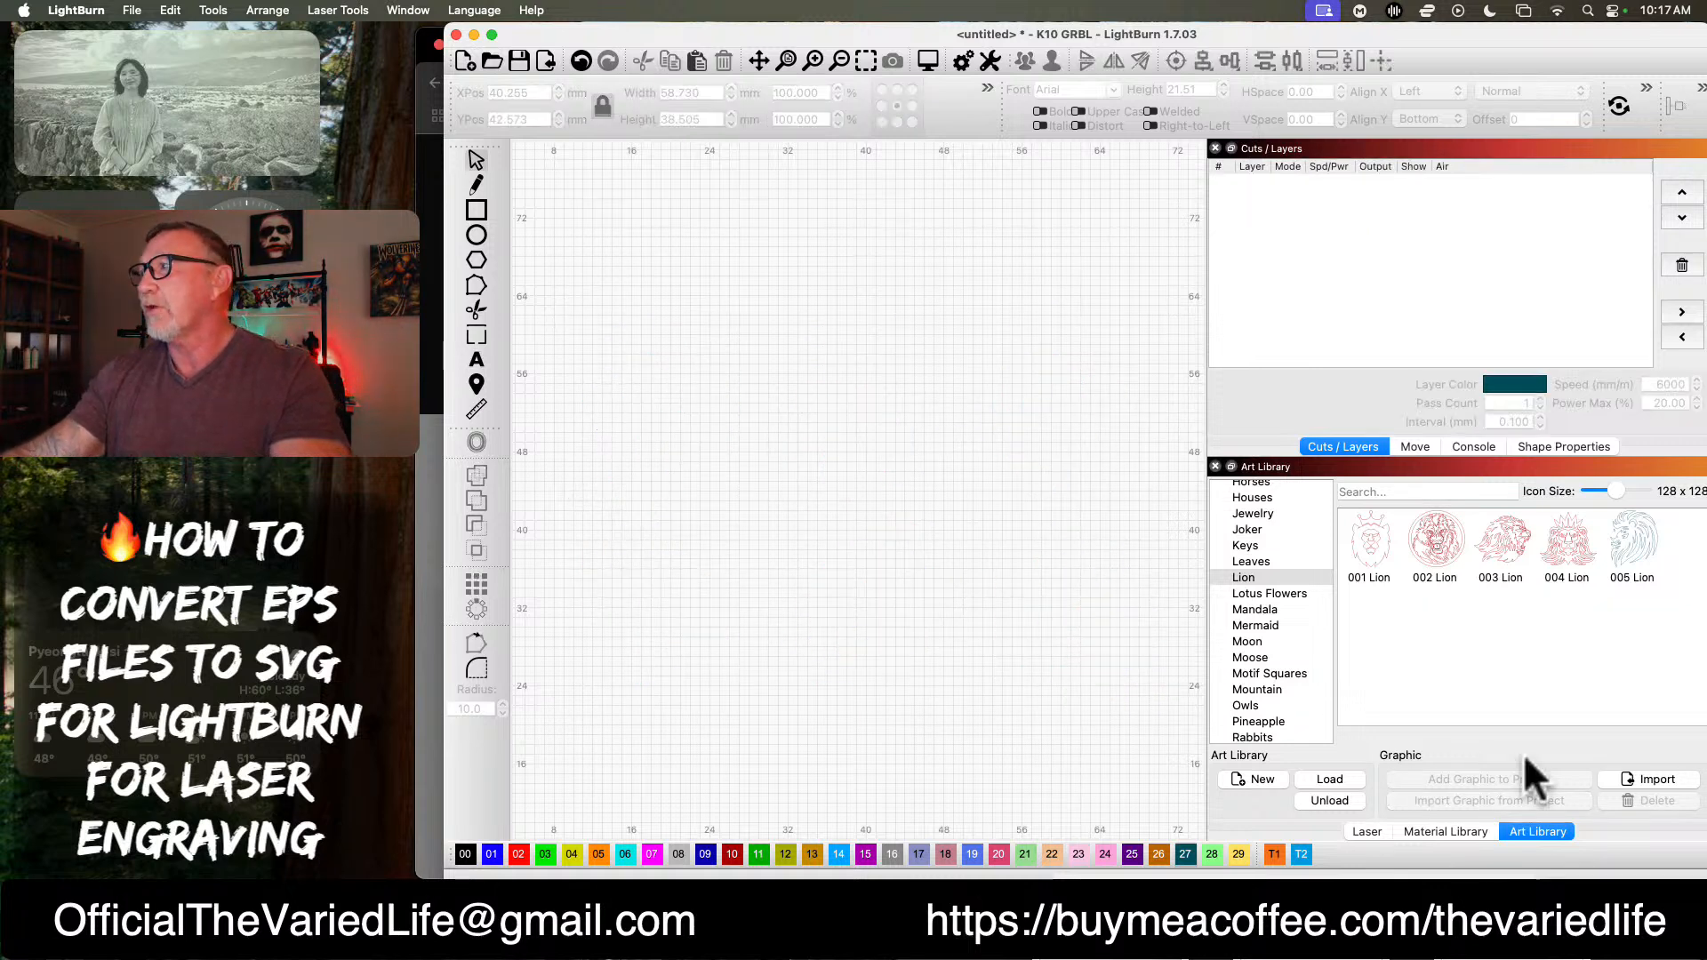
left_click(1634, 539)
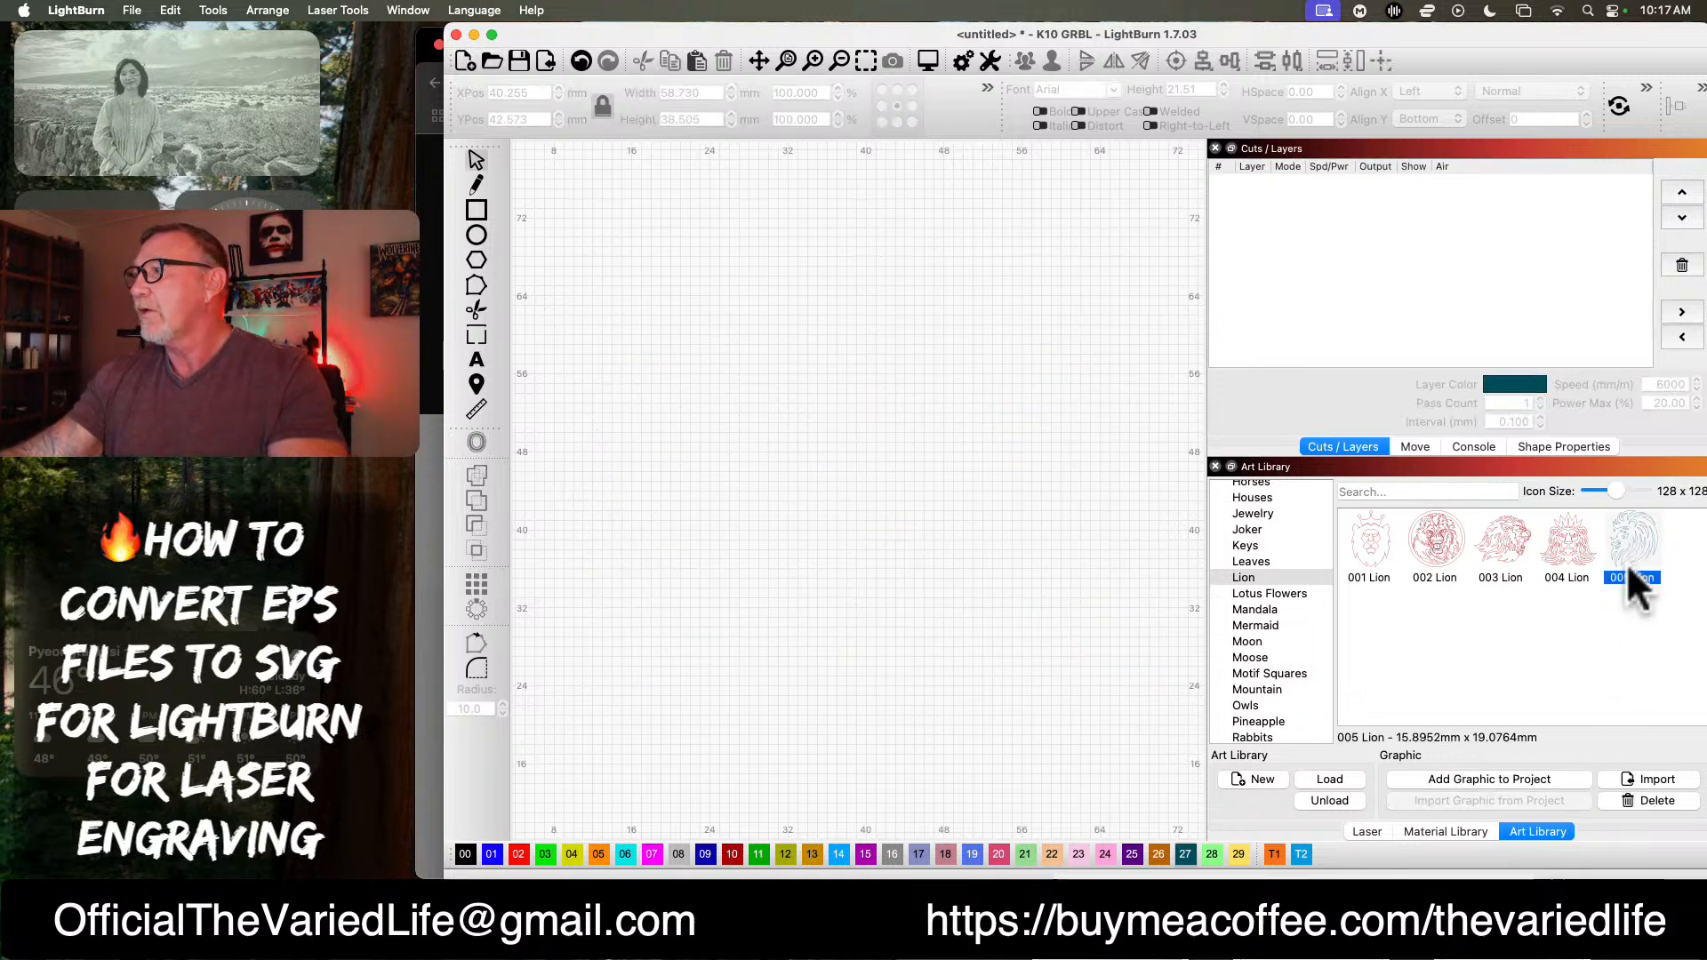
left_click(1495, 778)
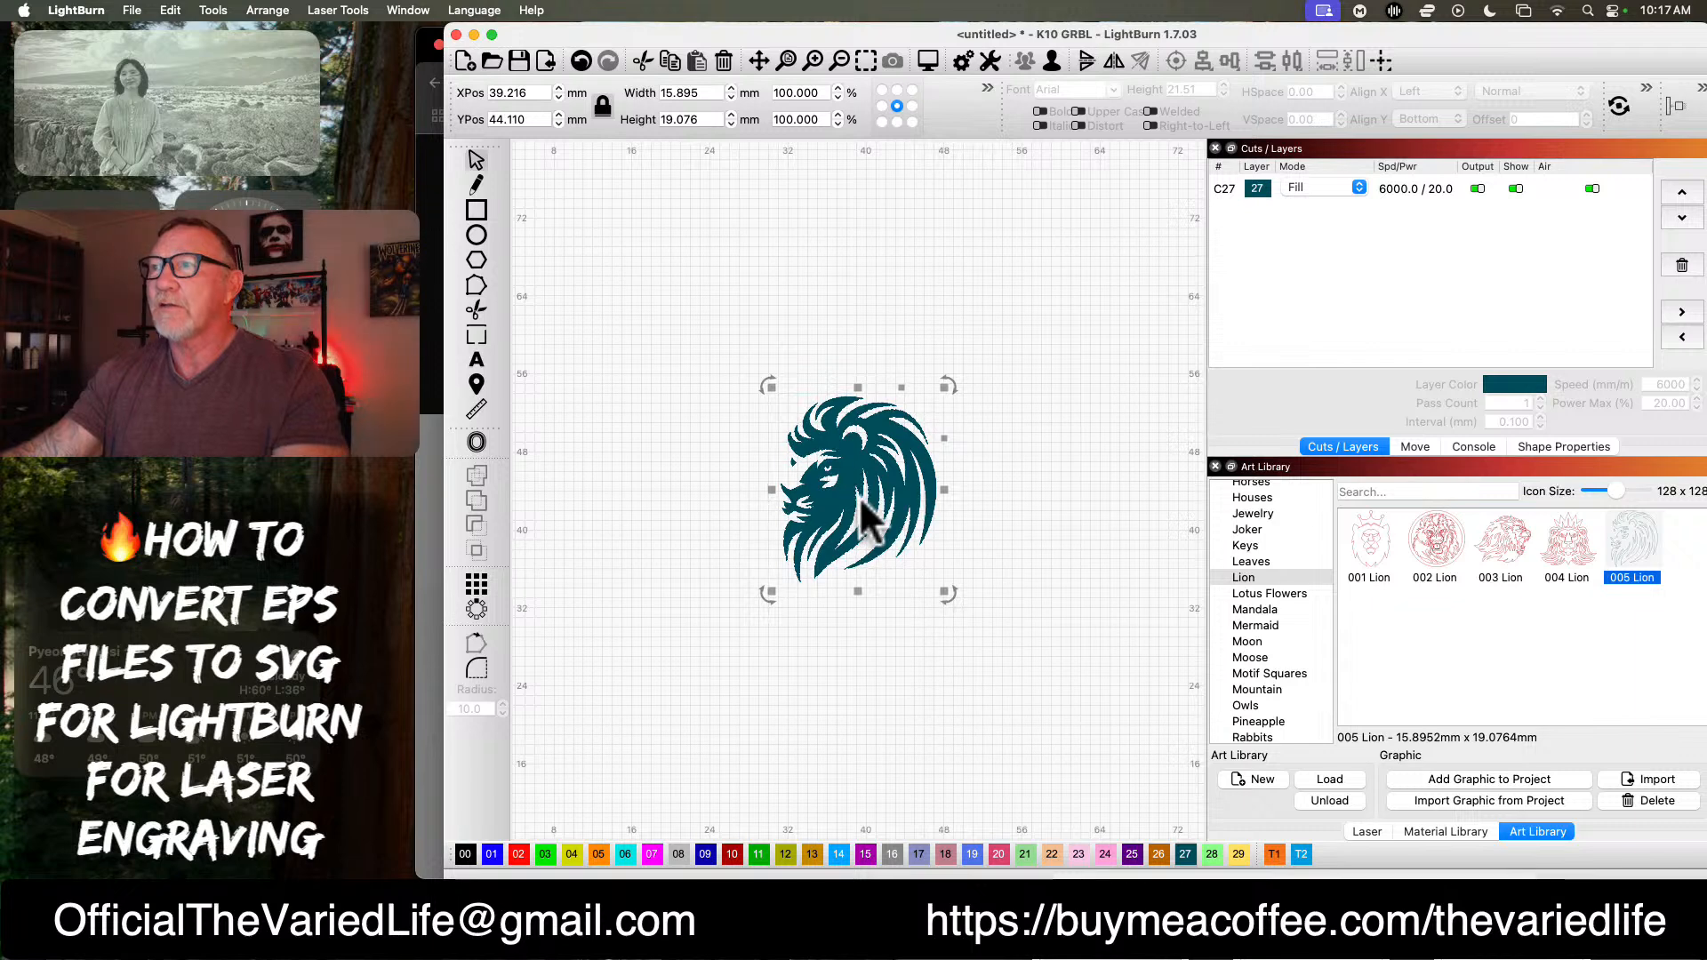
Step: Select the 005 Lion graphic and enlarge it proportionally from a corner to about 16.5 × 19.8 mm
left_click(886, 427)
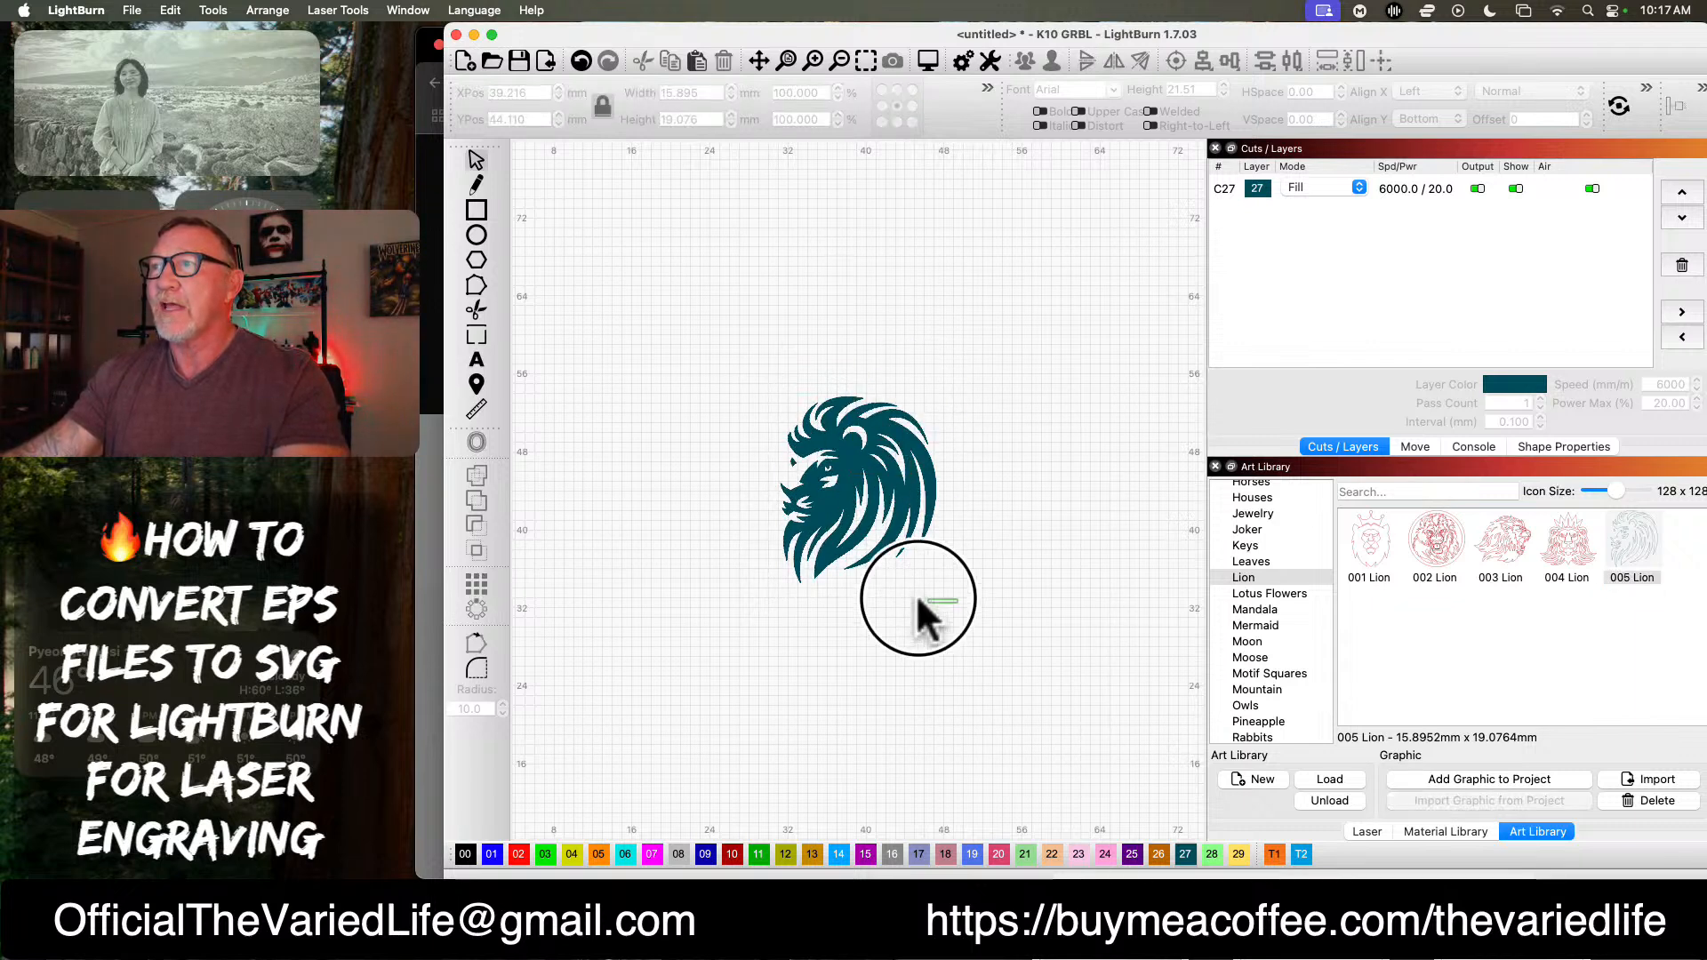
left_click_drag(915, 598, 729, 413)
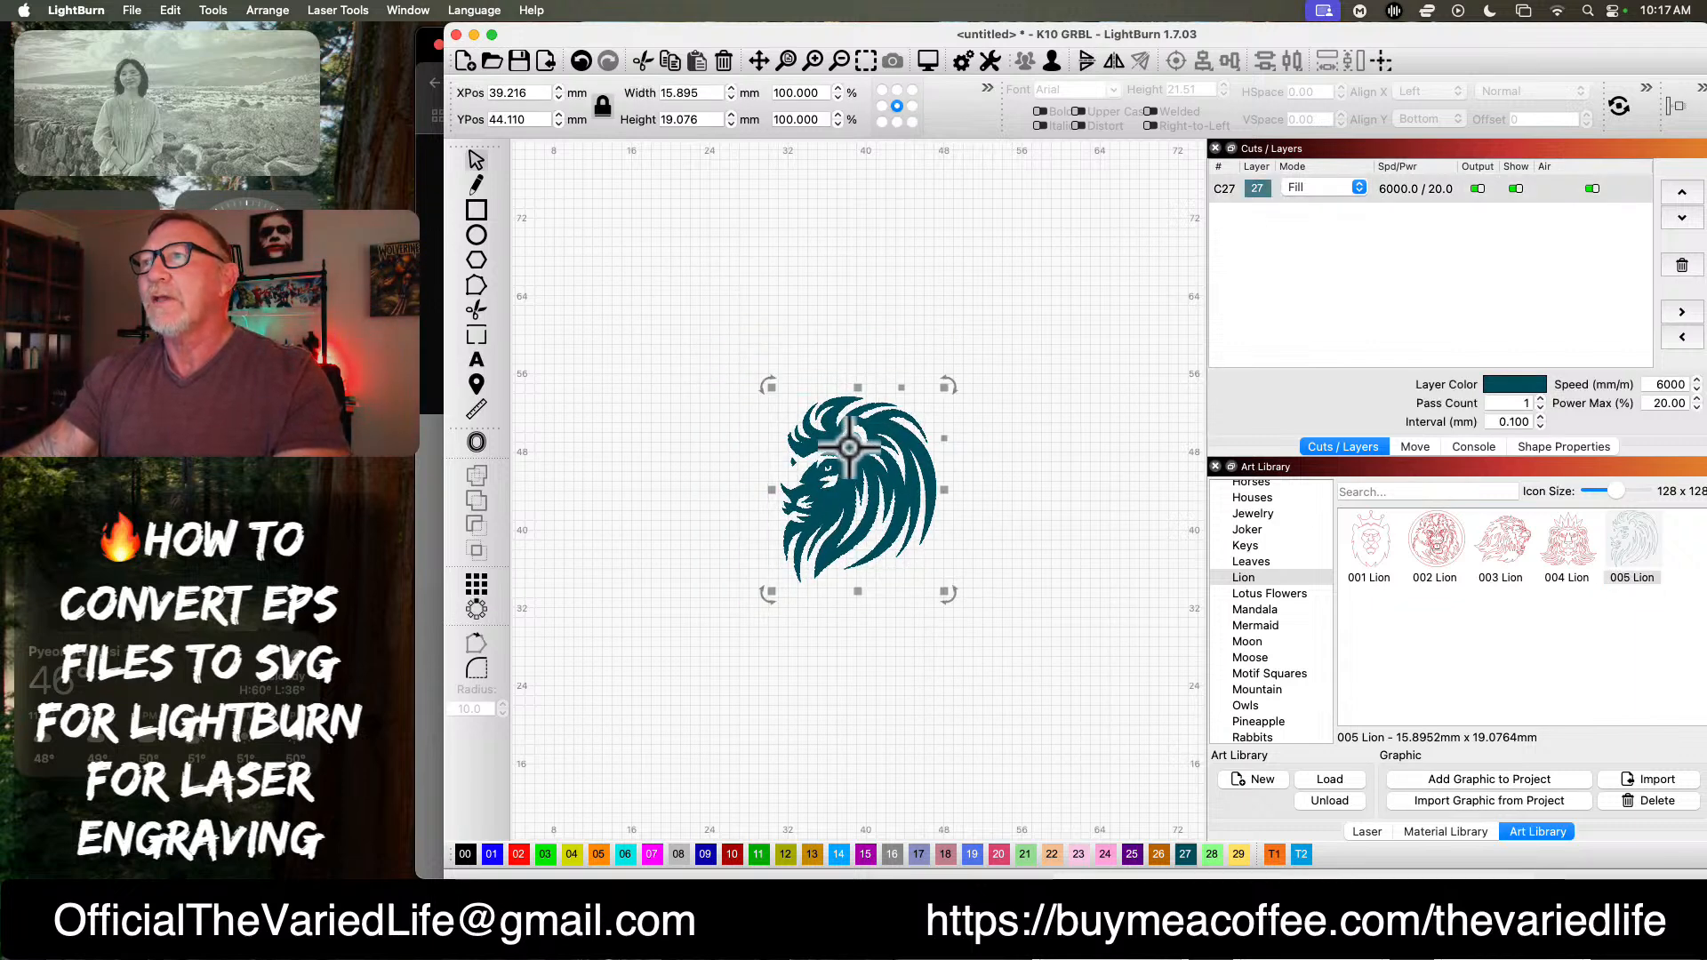
mouse_move(849, 458)
left_mouse_down()
mouse_move(924, 484)
mouse_move(828, 435)
left_mouse_up()
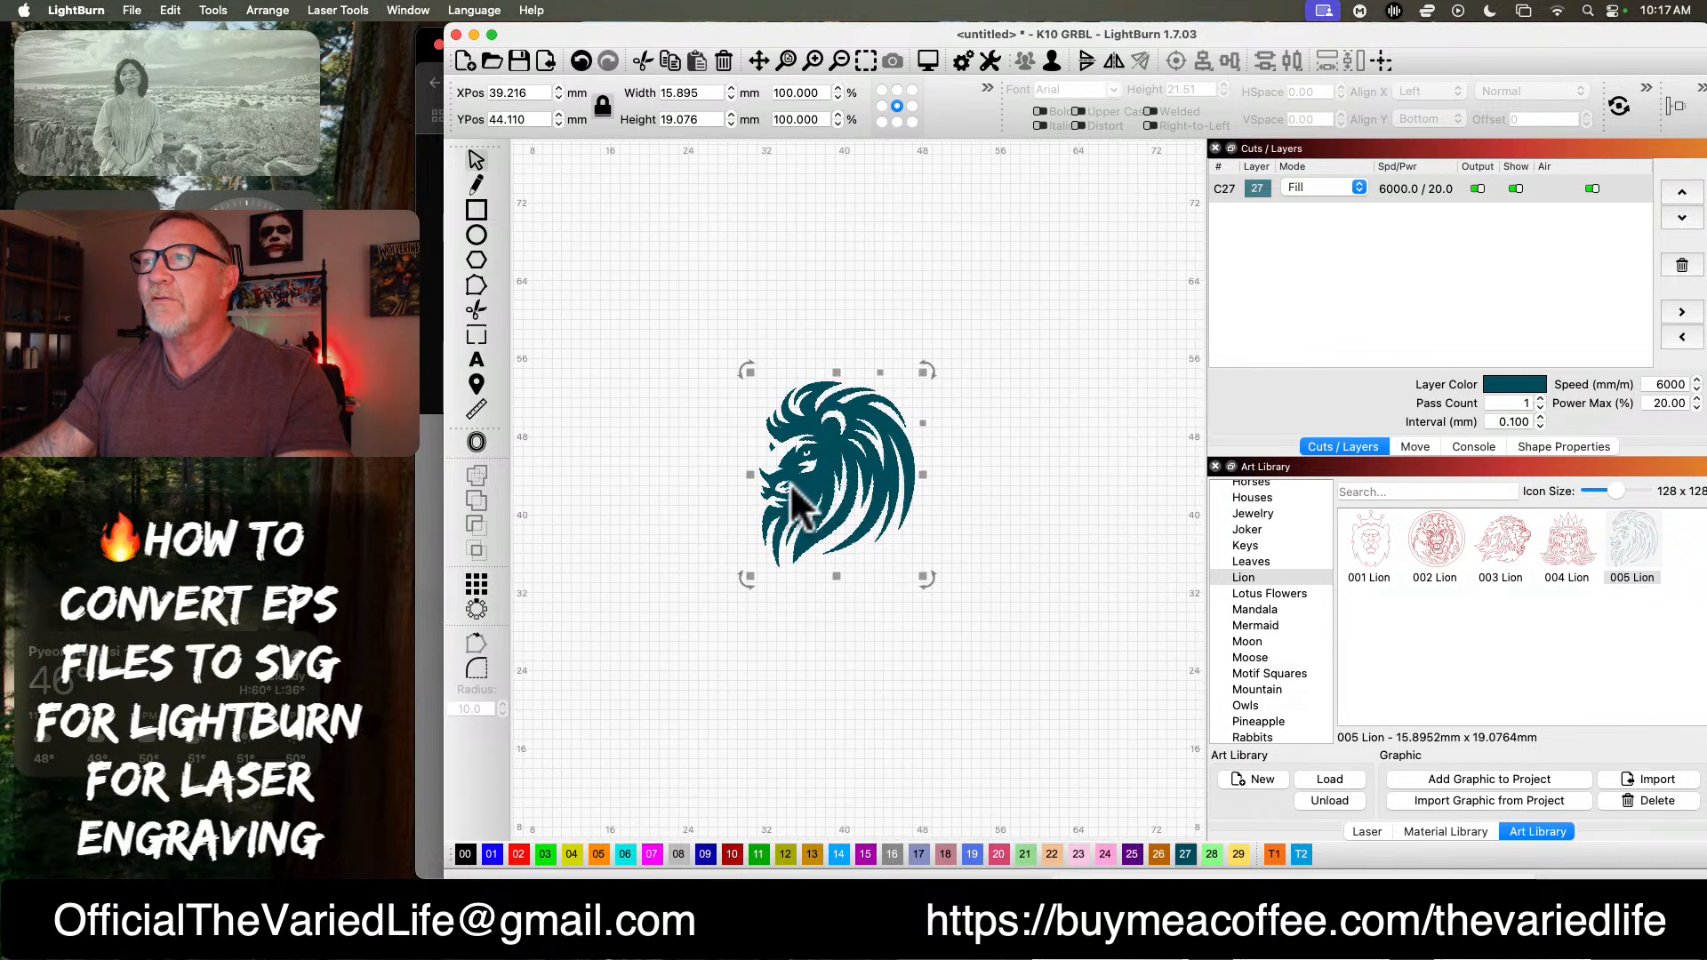
left_click(816, 427)
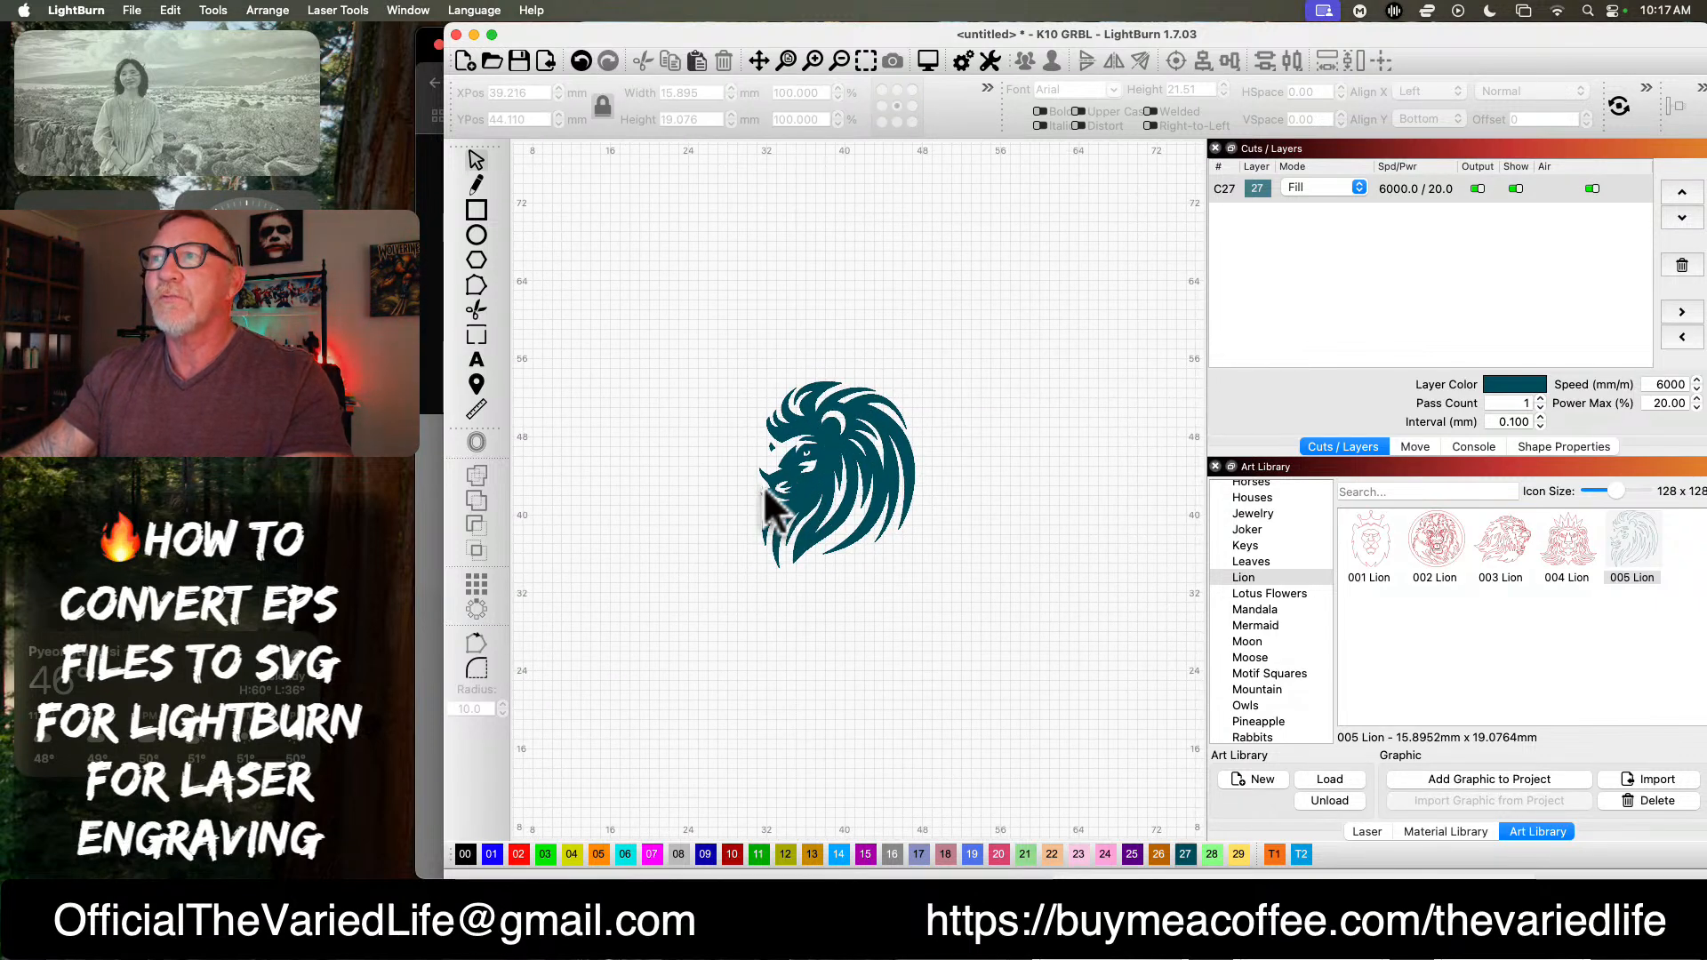
left_click(809, 477)
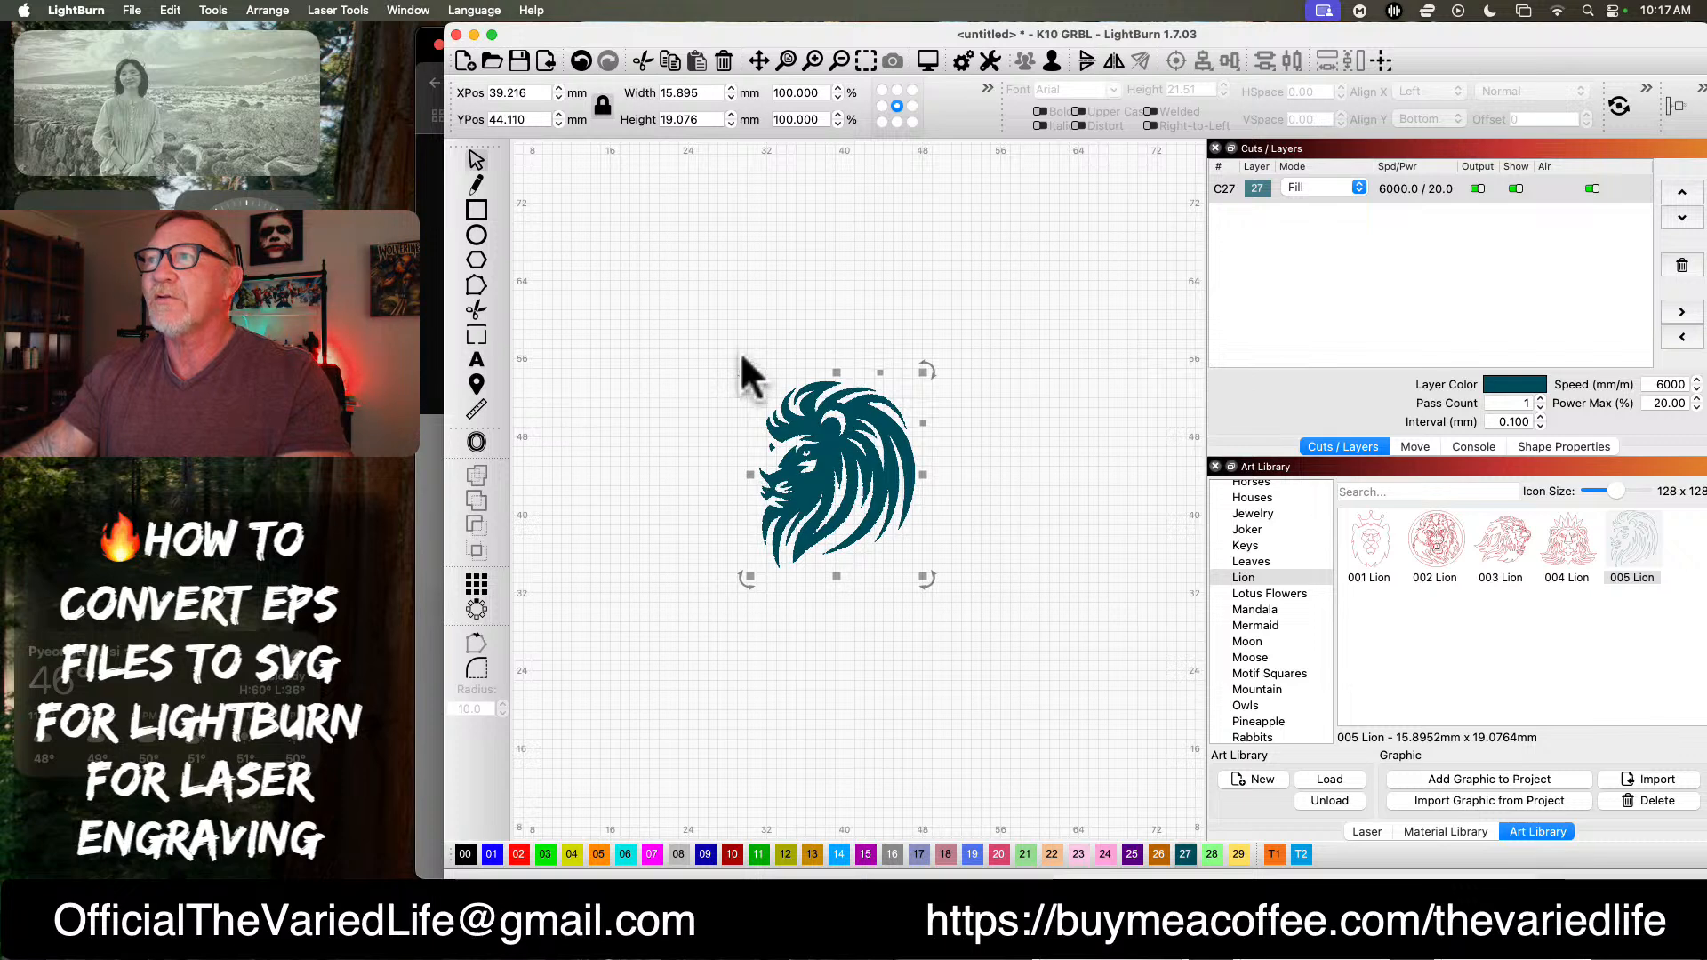
left_click_drag(751, 379, 745, 370)
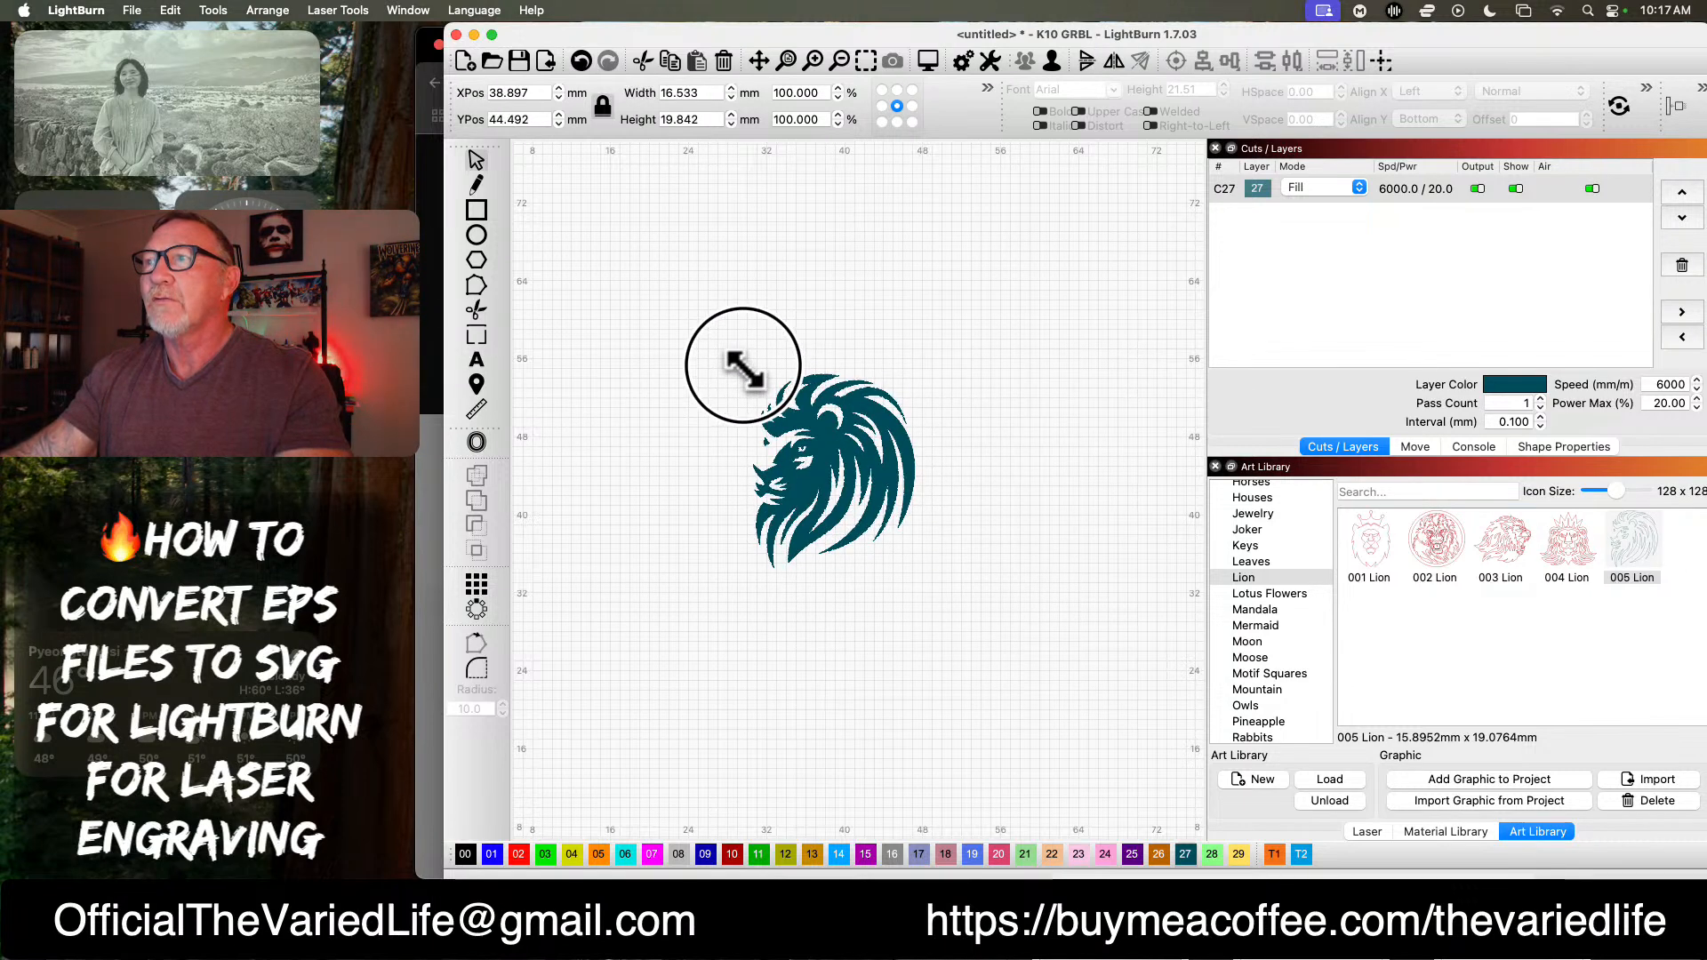
left_click(828, 410)
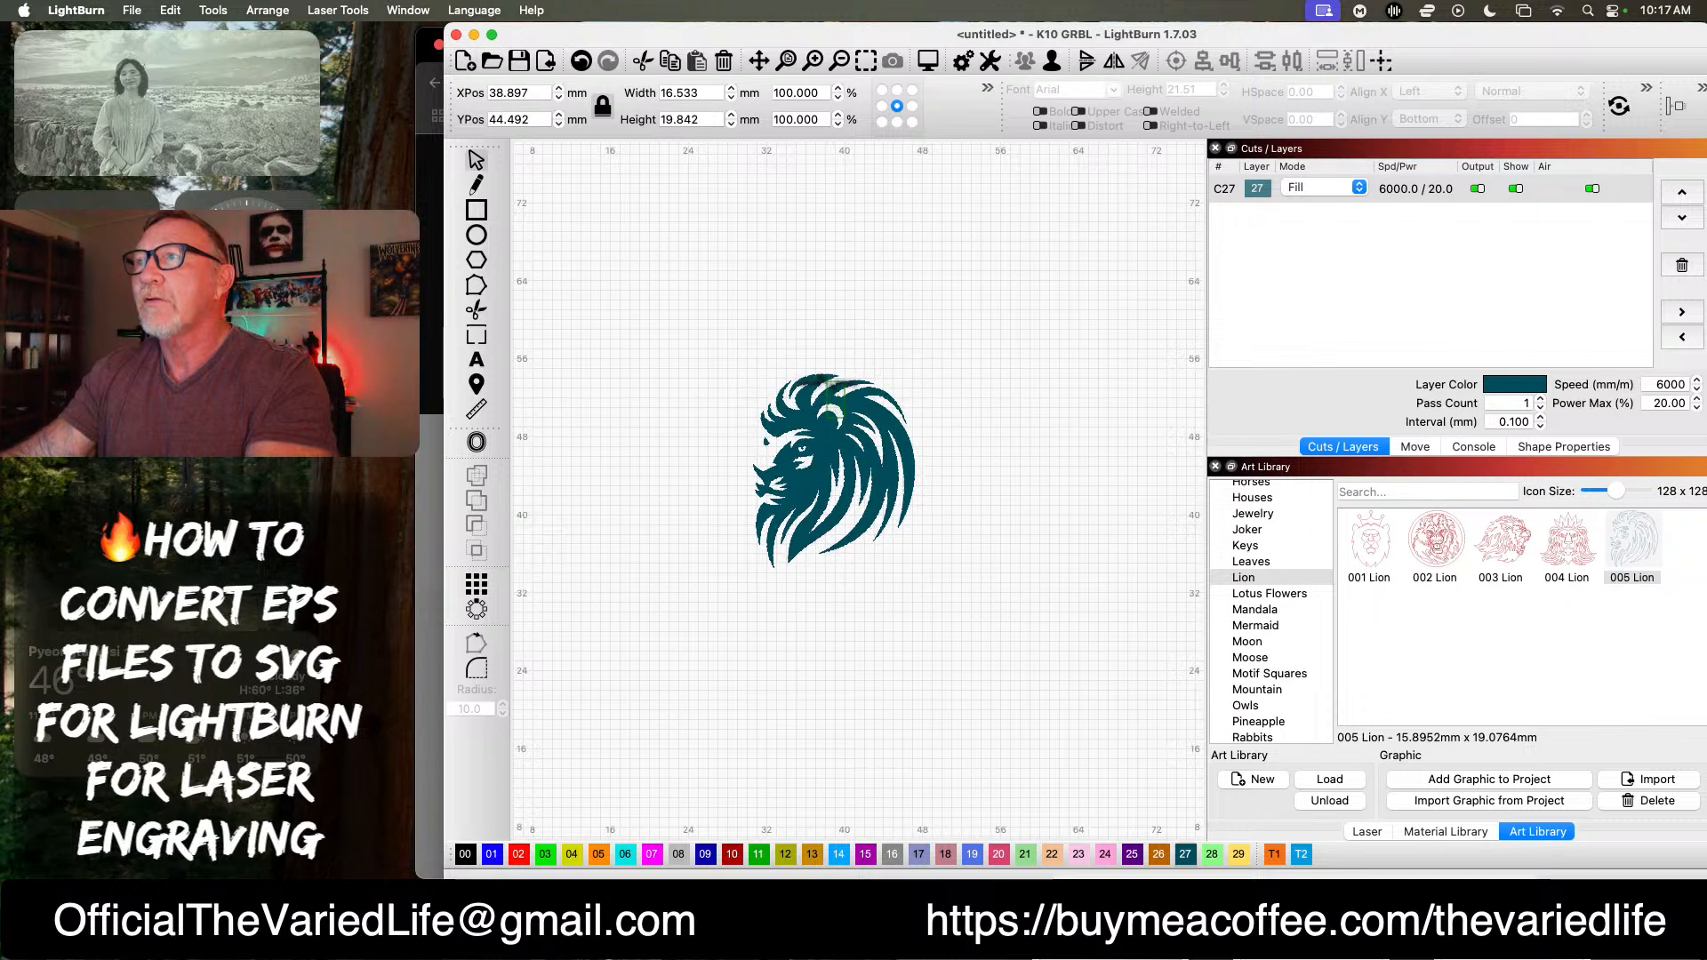
Step: Change the mode of layer C27 to Line and shear the lion slightly vertically to a height of about 20 mm
left_click(1333, 187)
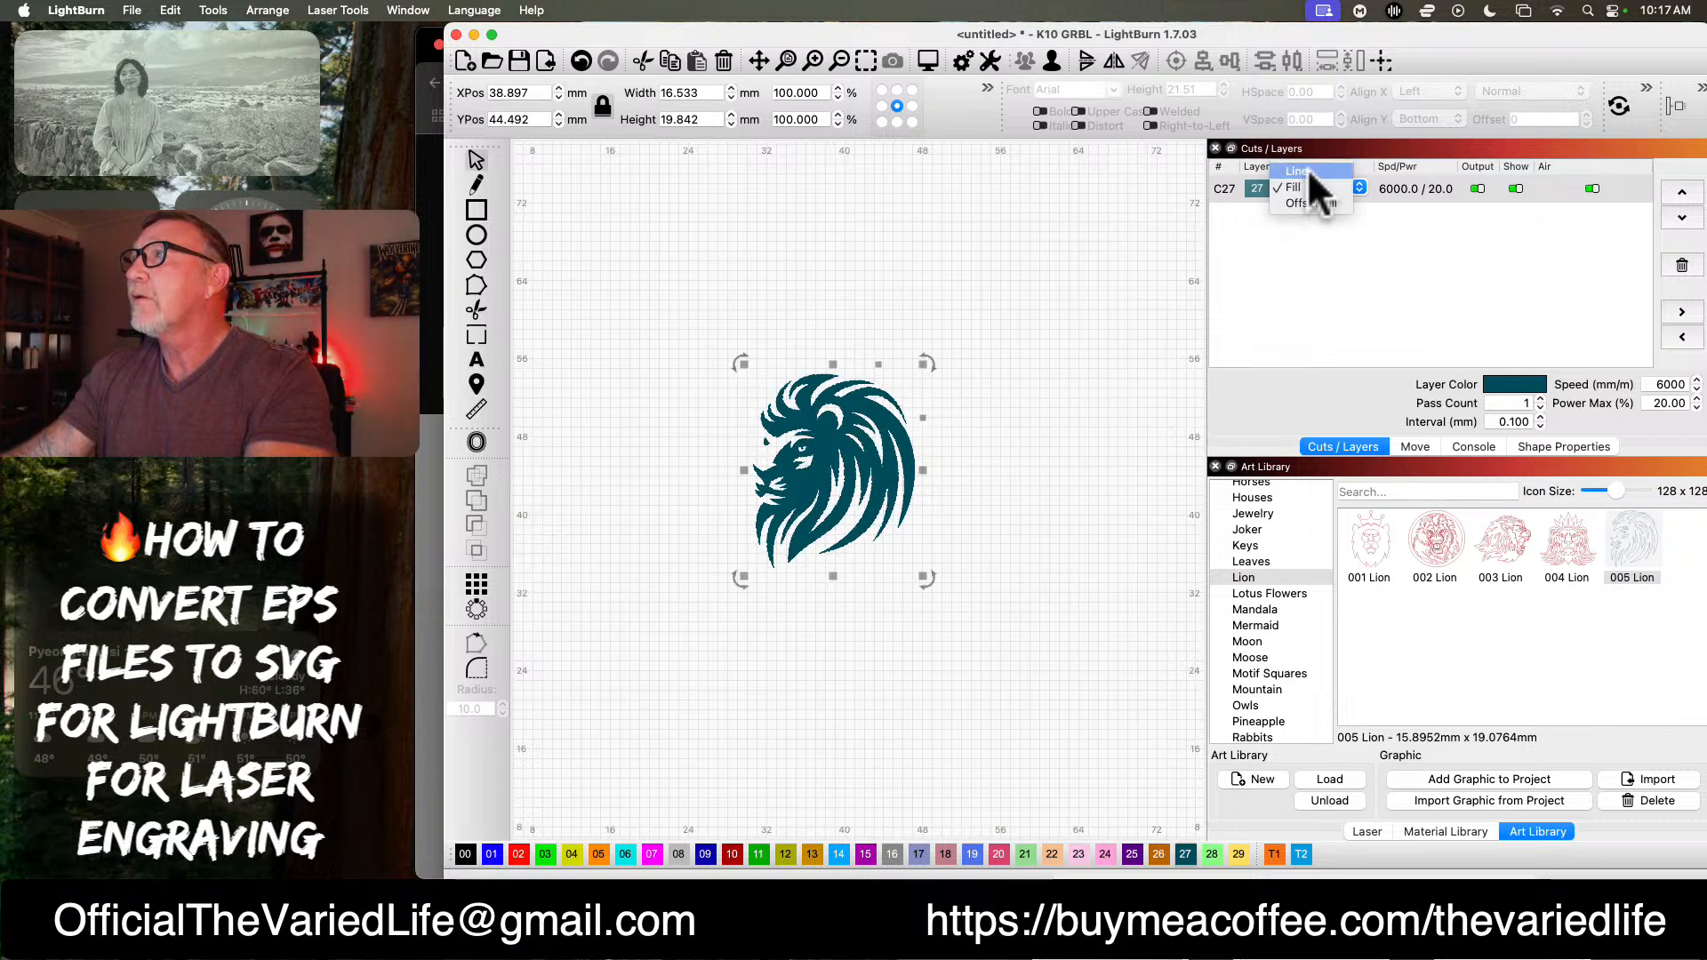
left_click(1307, 168)
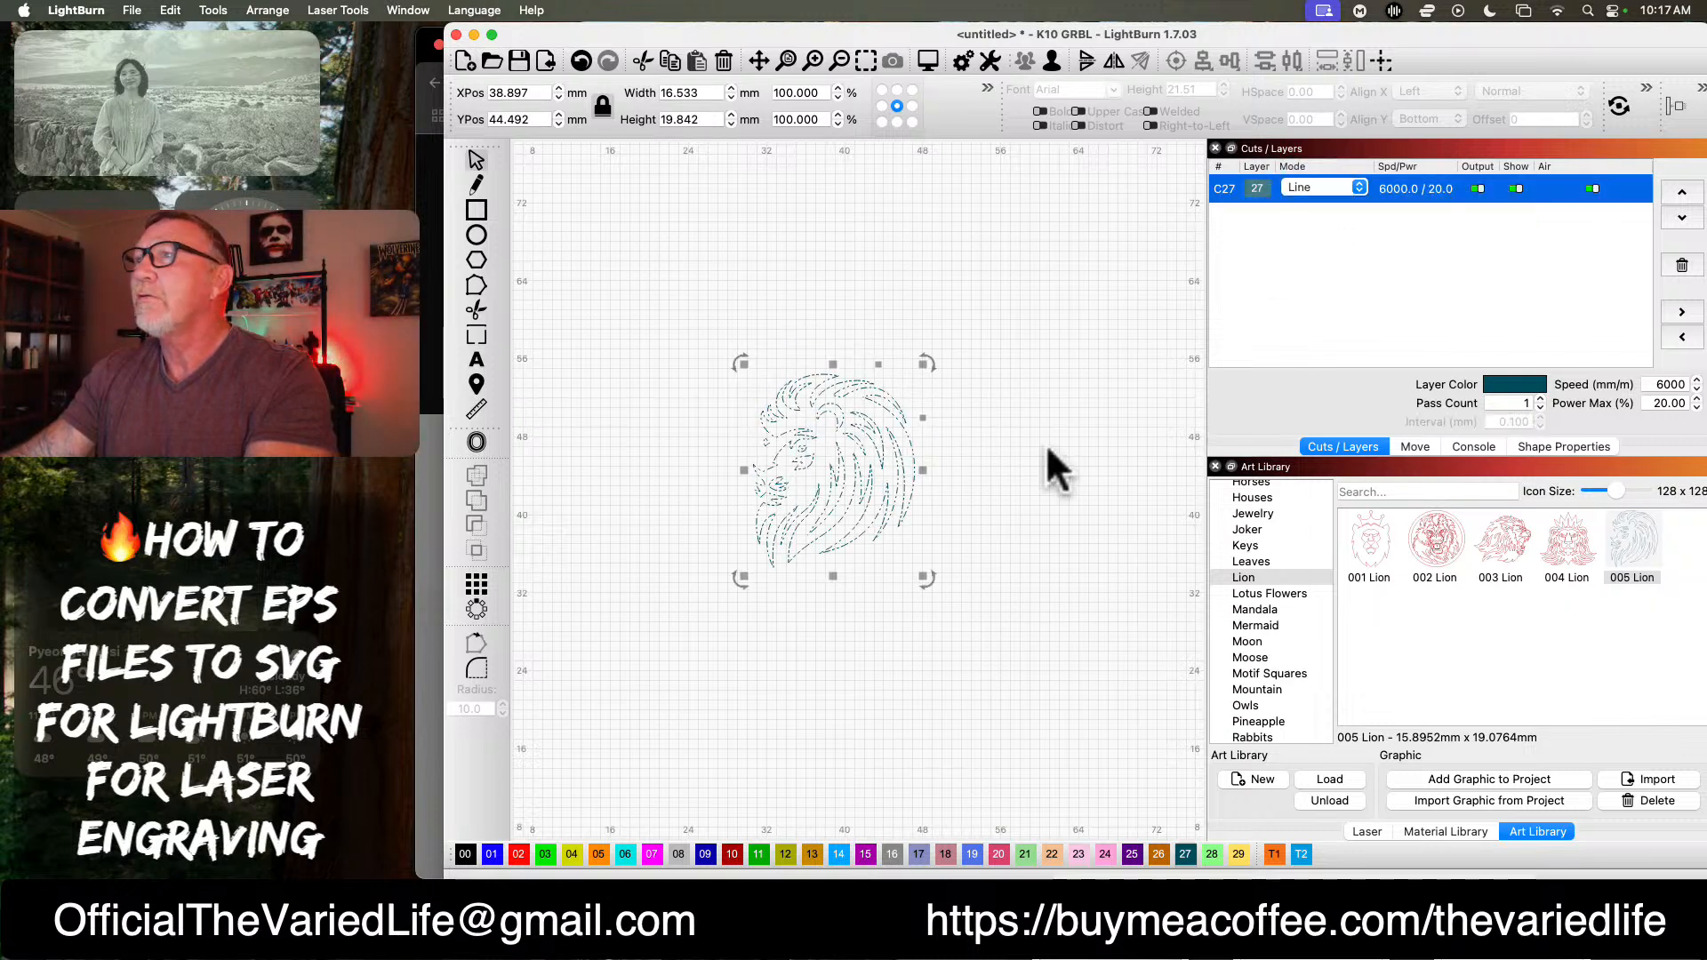
left_click(907, 446)
left_click(906, 446)
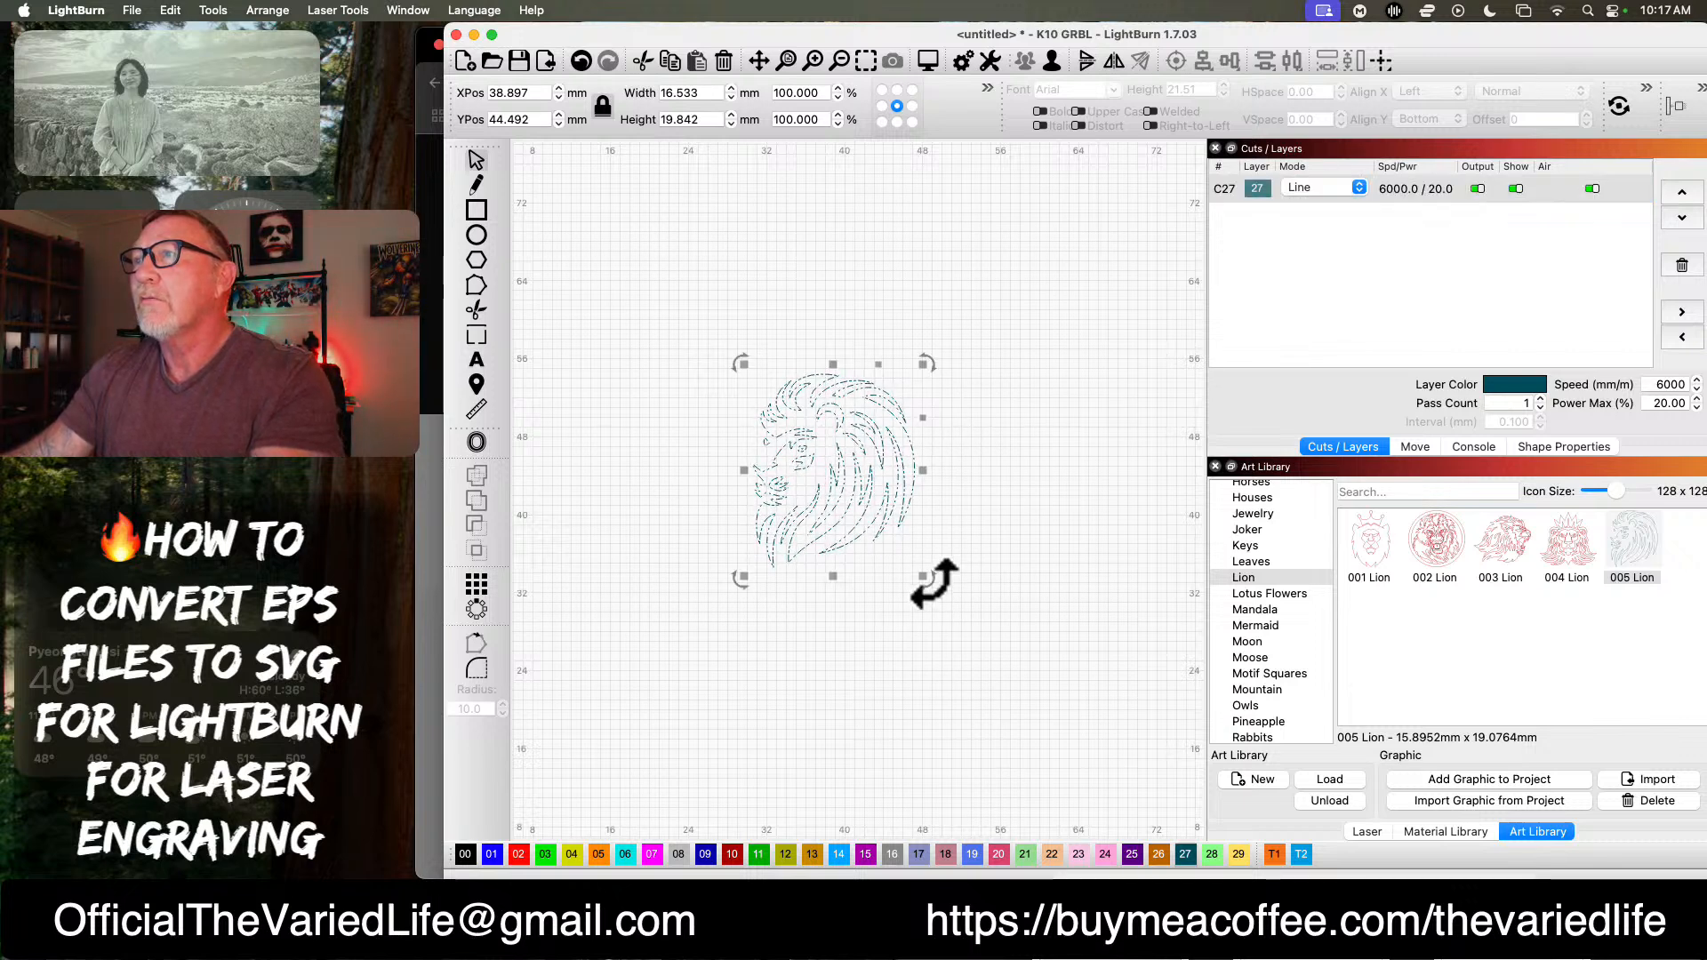
mouse_move(925, 425)
left_mouse_down()
mouse_move(952, 431)
mouse_move(934, 422)
left_mouse_up()
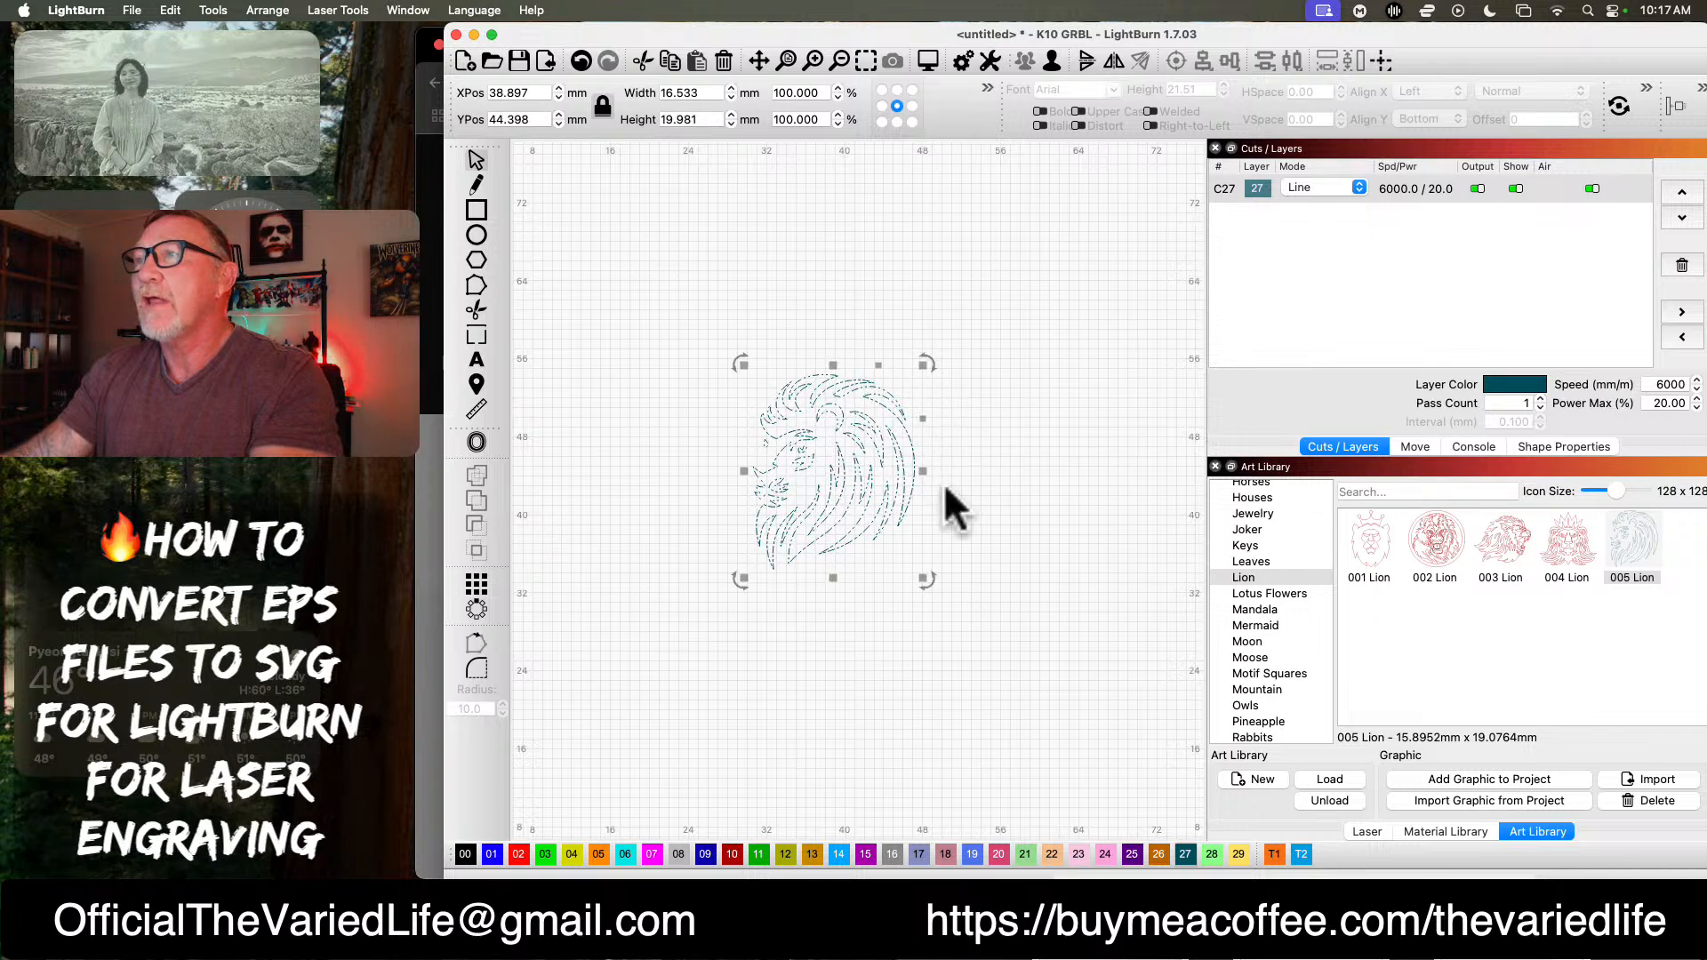
left_click(1005, 412)
left_click(949, 587)
left_click_drag(947, 583, 690, 315)
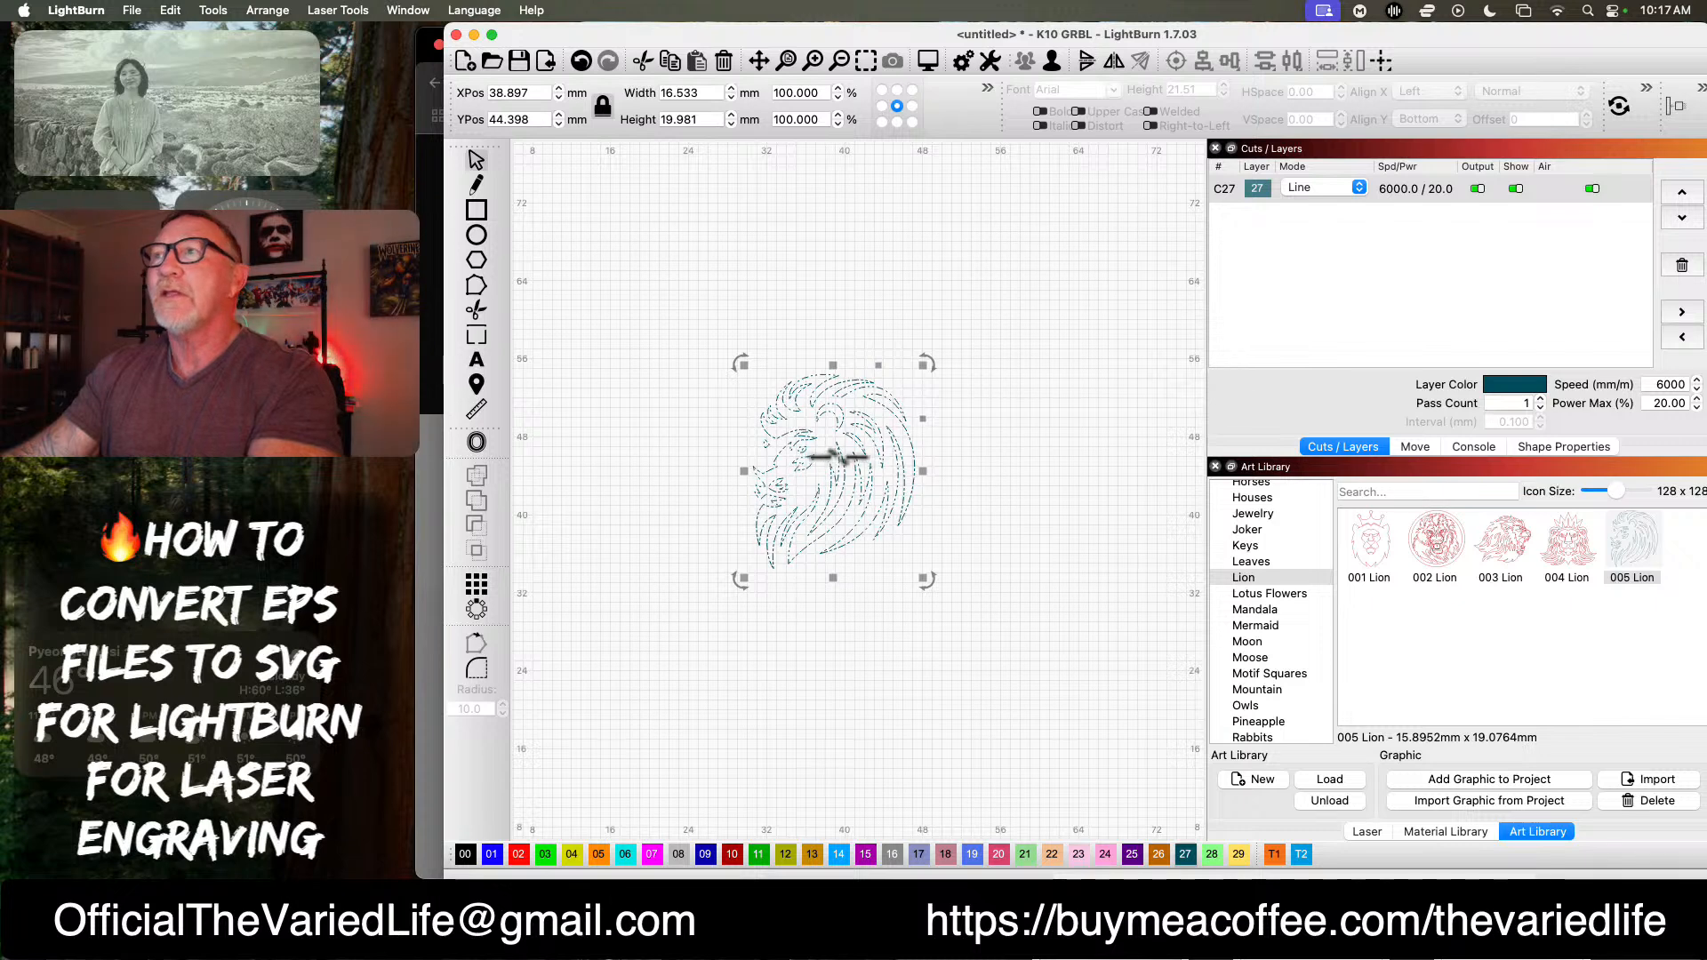
left_click(809, 440)
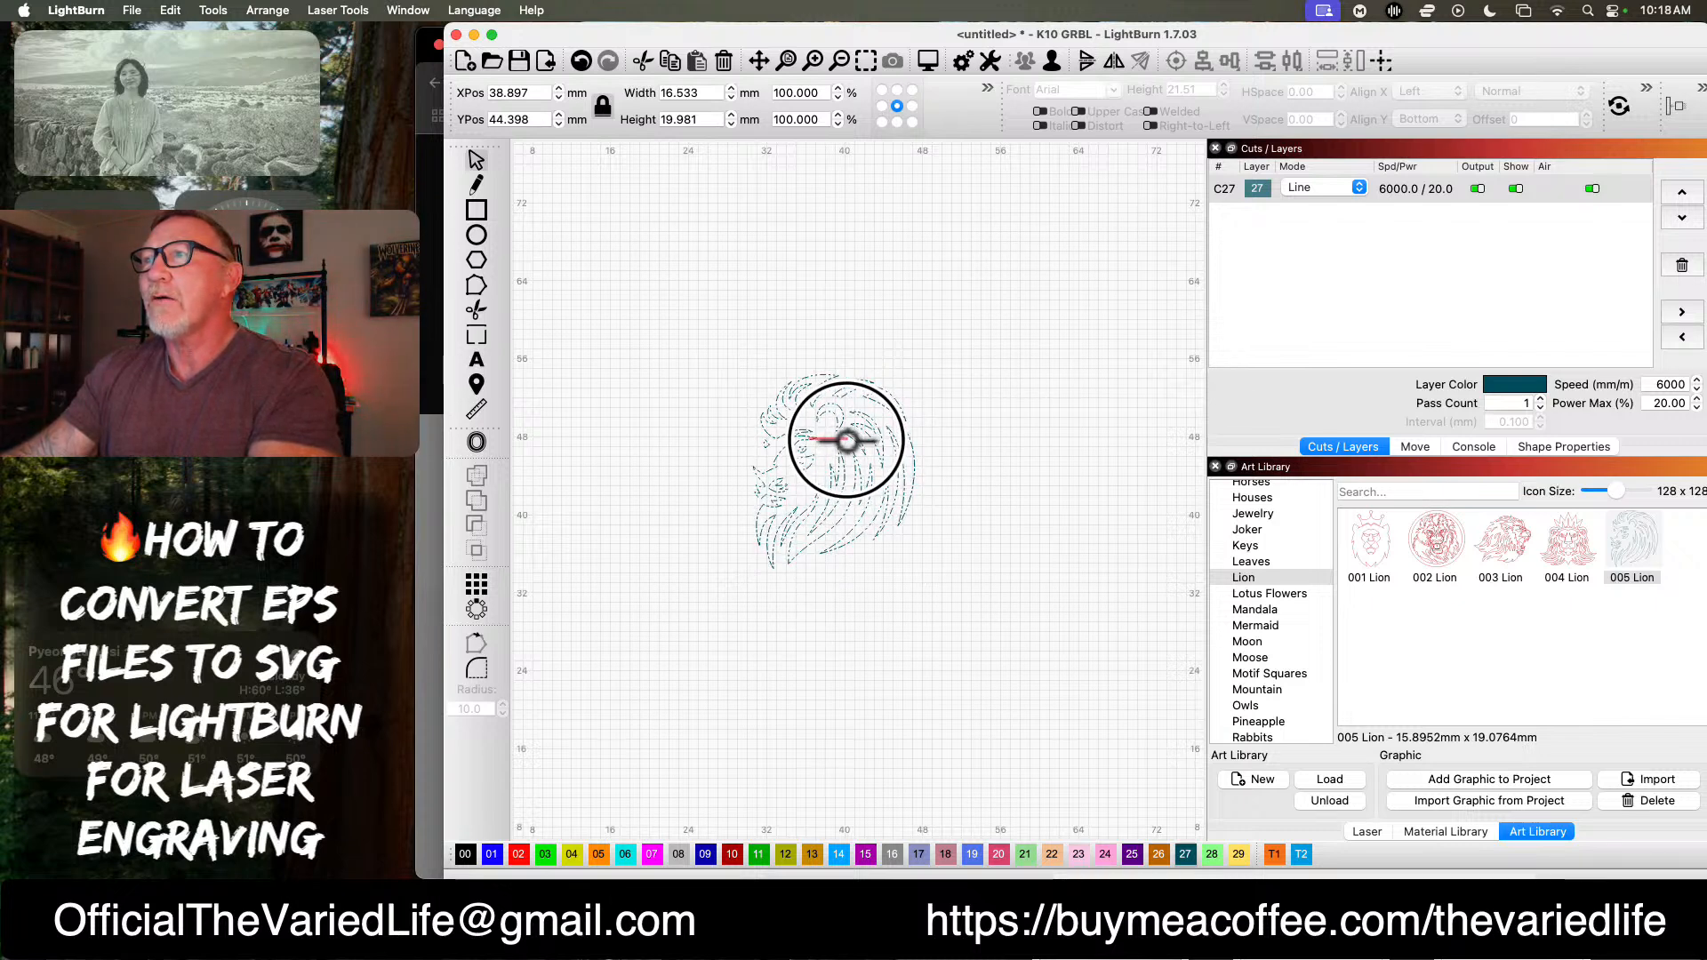
left_click(996, 613)
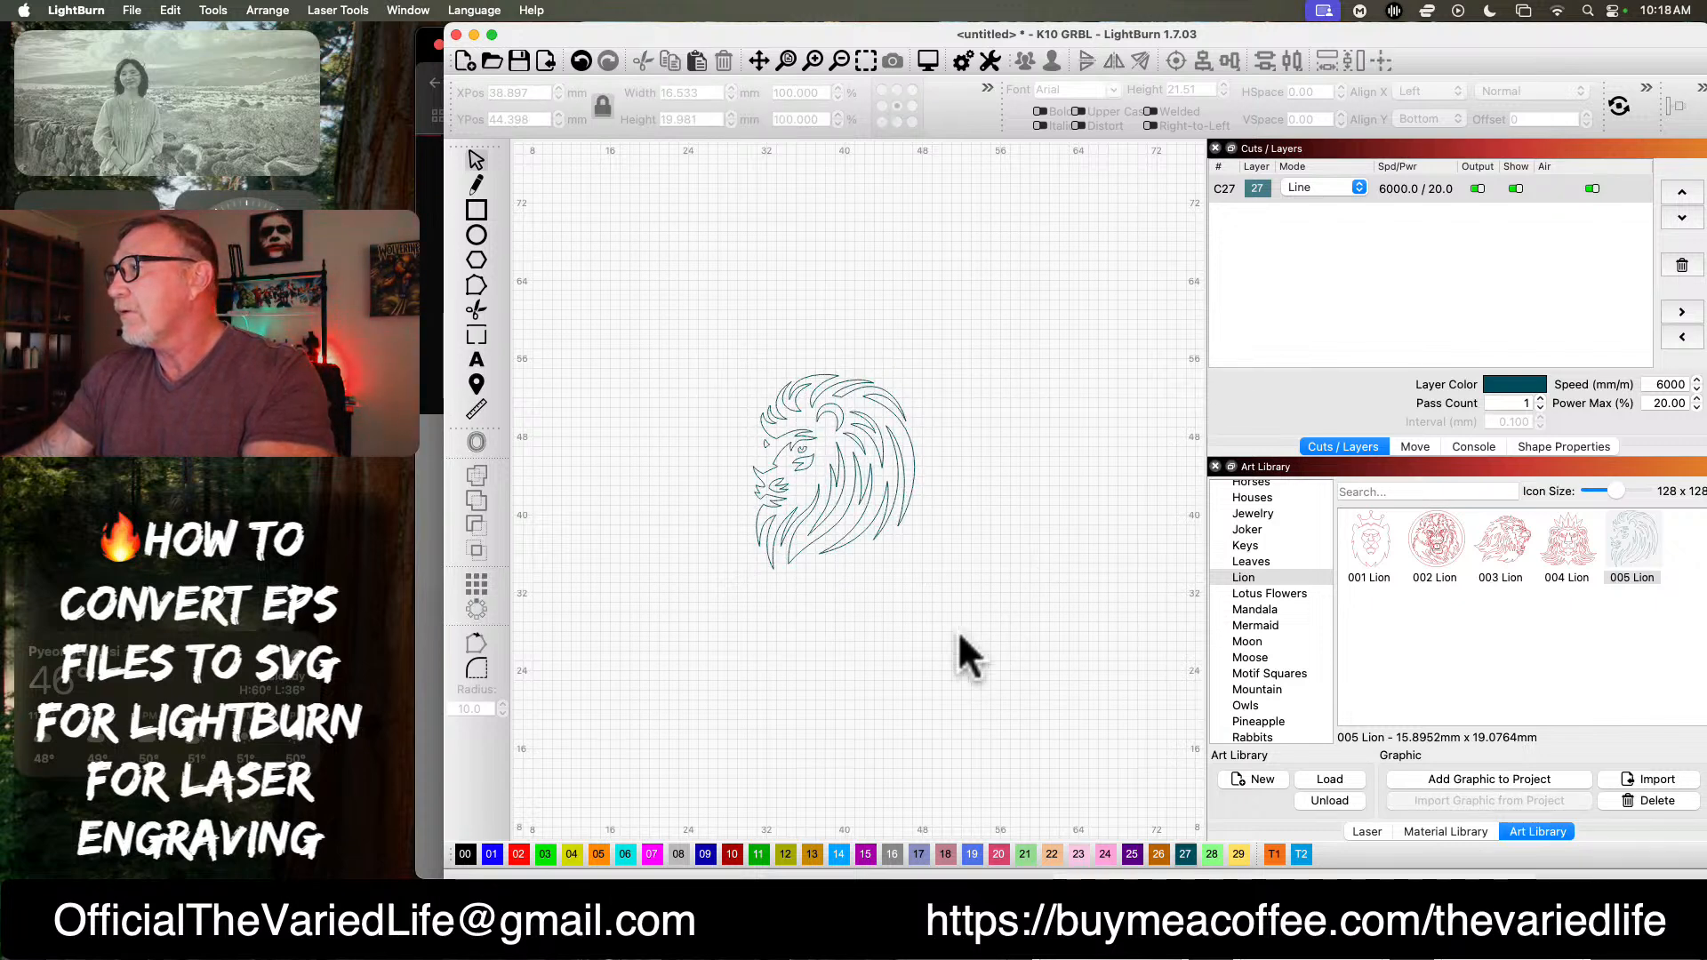
left_click_drag(854, 552, 850, 548)
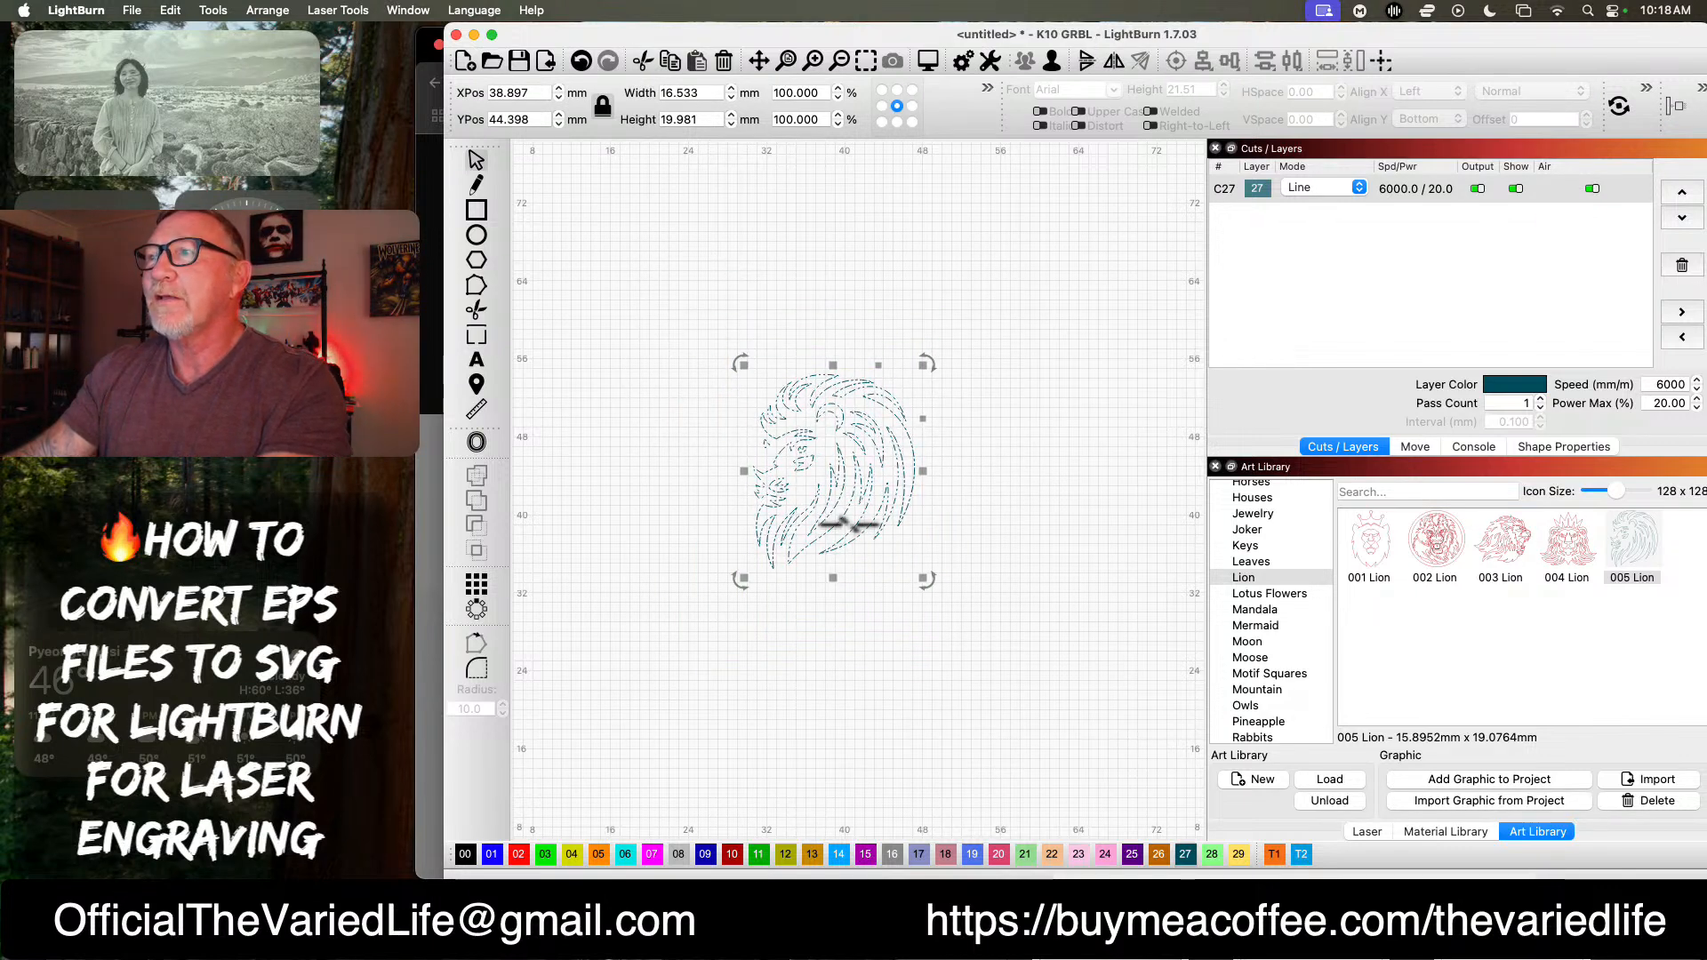
left_click(815, 545)
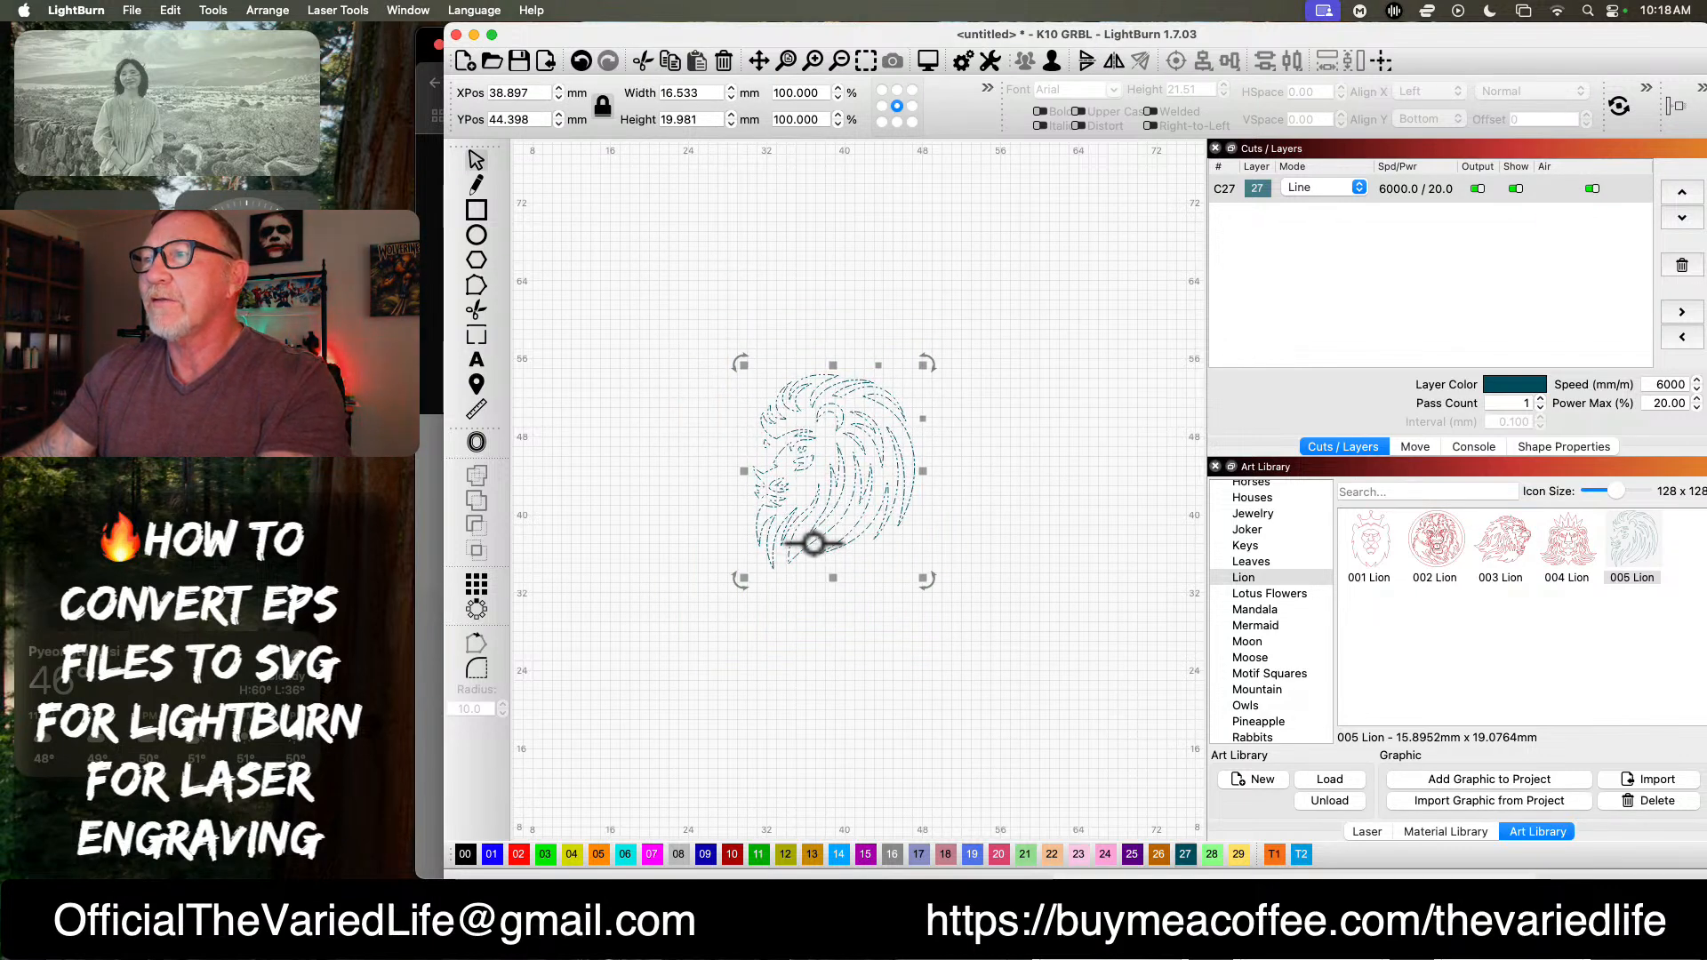
left_click_drag(820, 538, 854, 471)
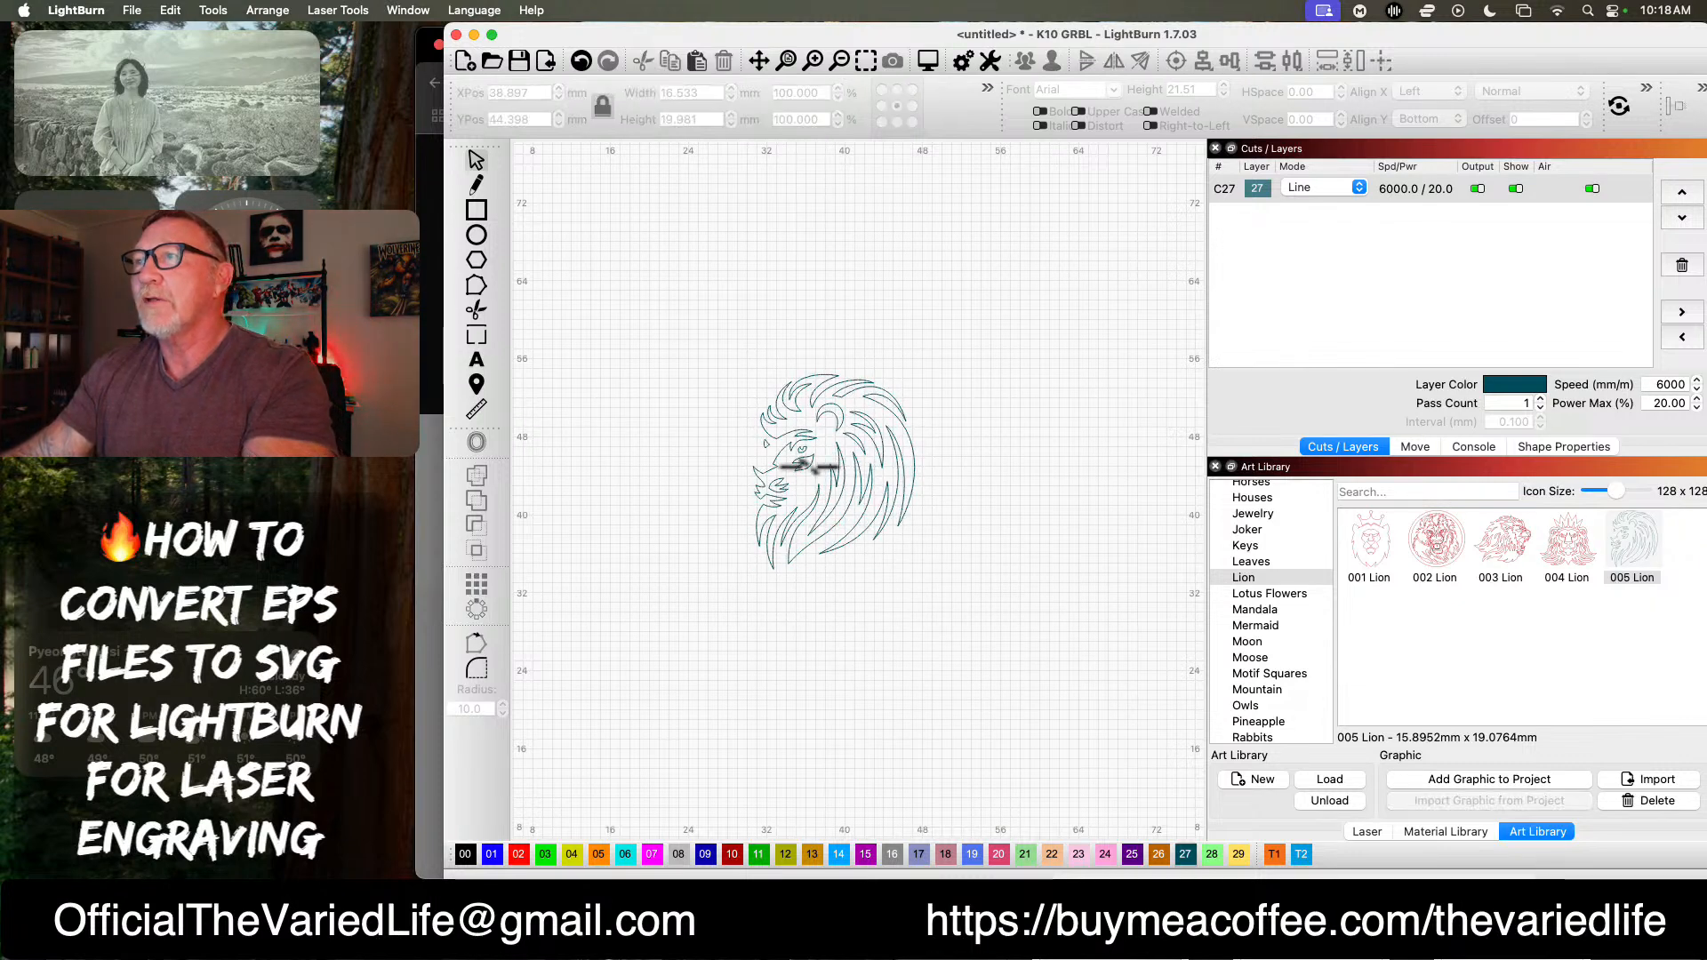
Step: Select the whole lion and nudge it upward about 5 mm in small increments
left_click_drag(945, 588, 972, 563)
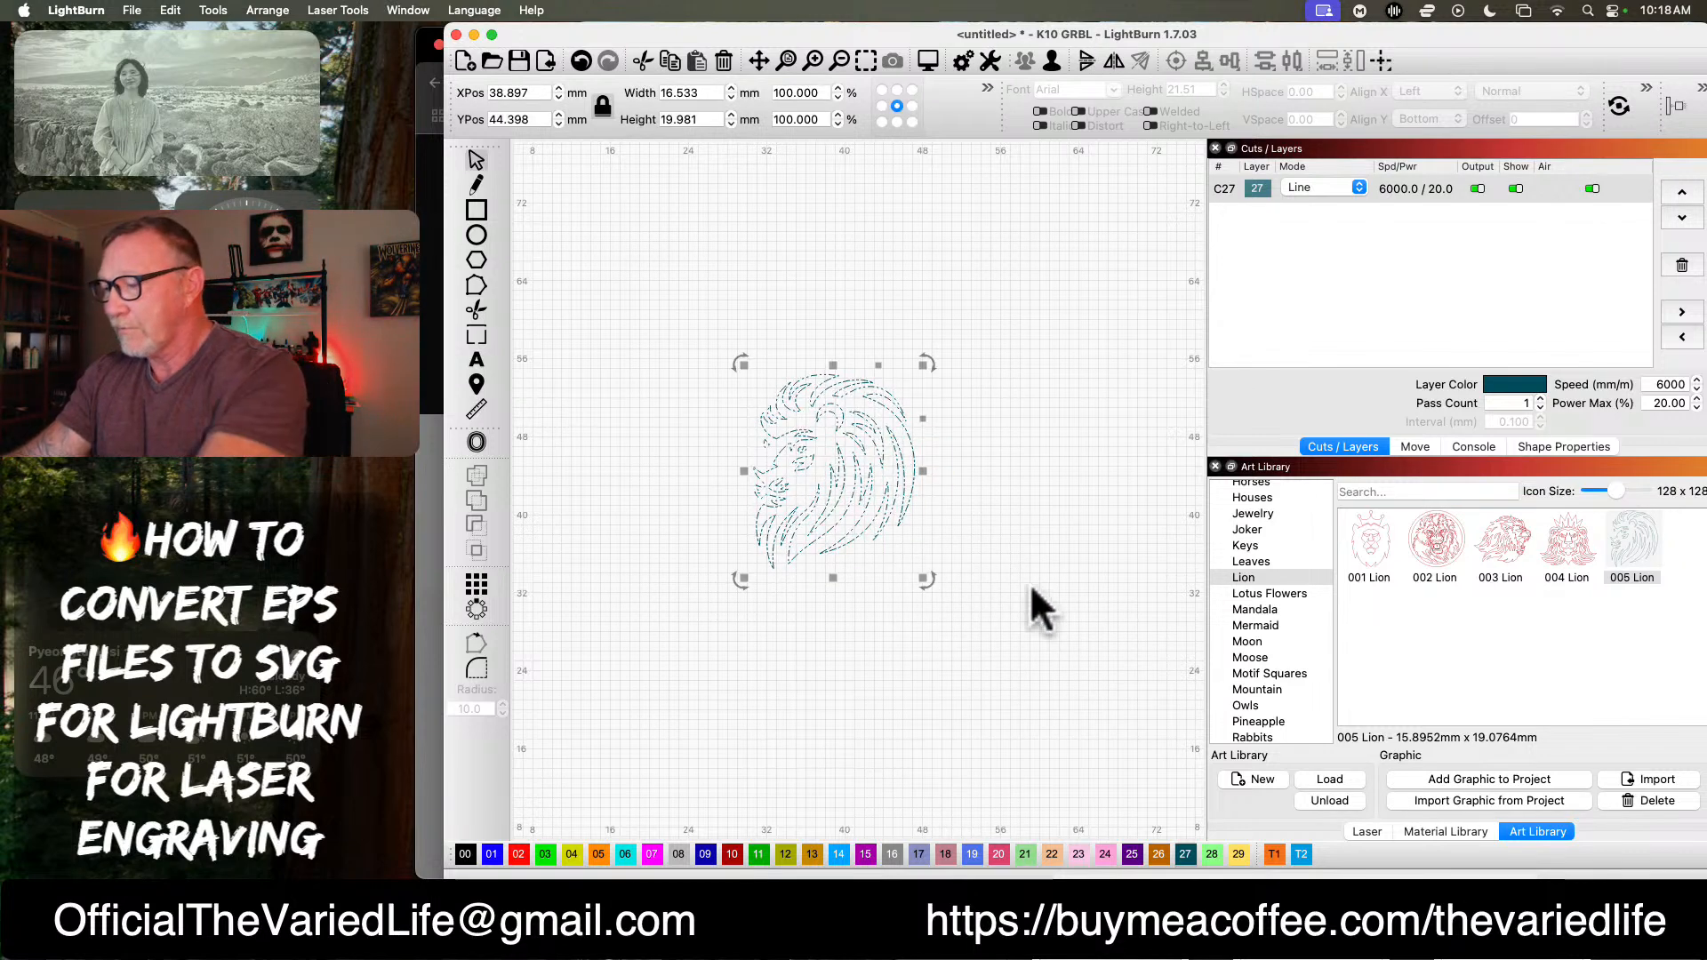
key("Up")
key("Up")
key("Up")
key("Up")
key("Up")
key("Up")
key("Up")
key("Up")
key("Up")
key("Up")
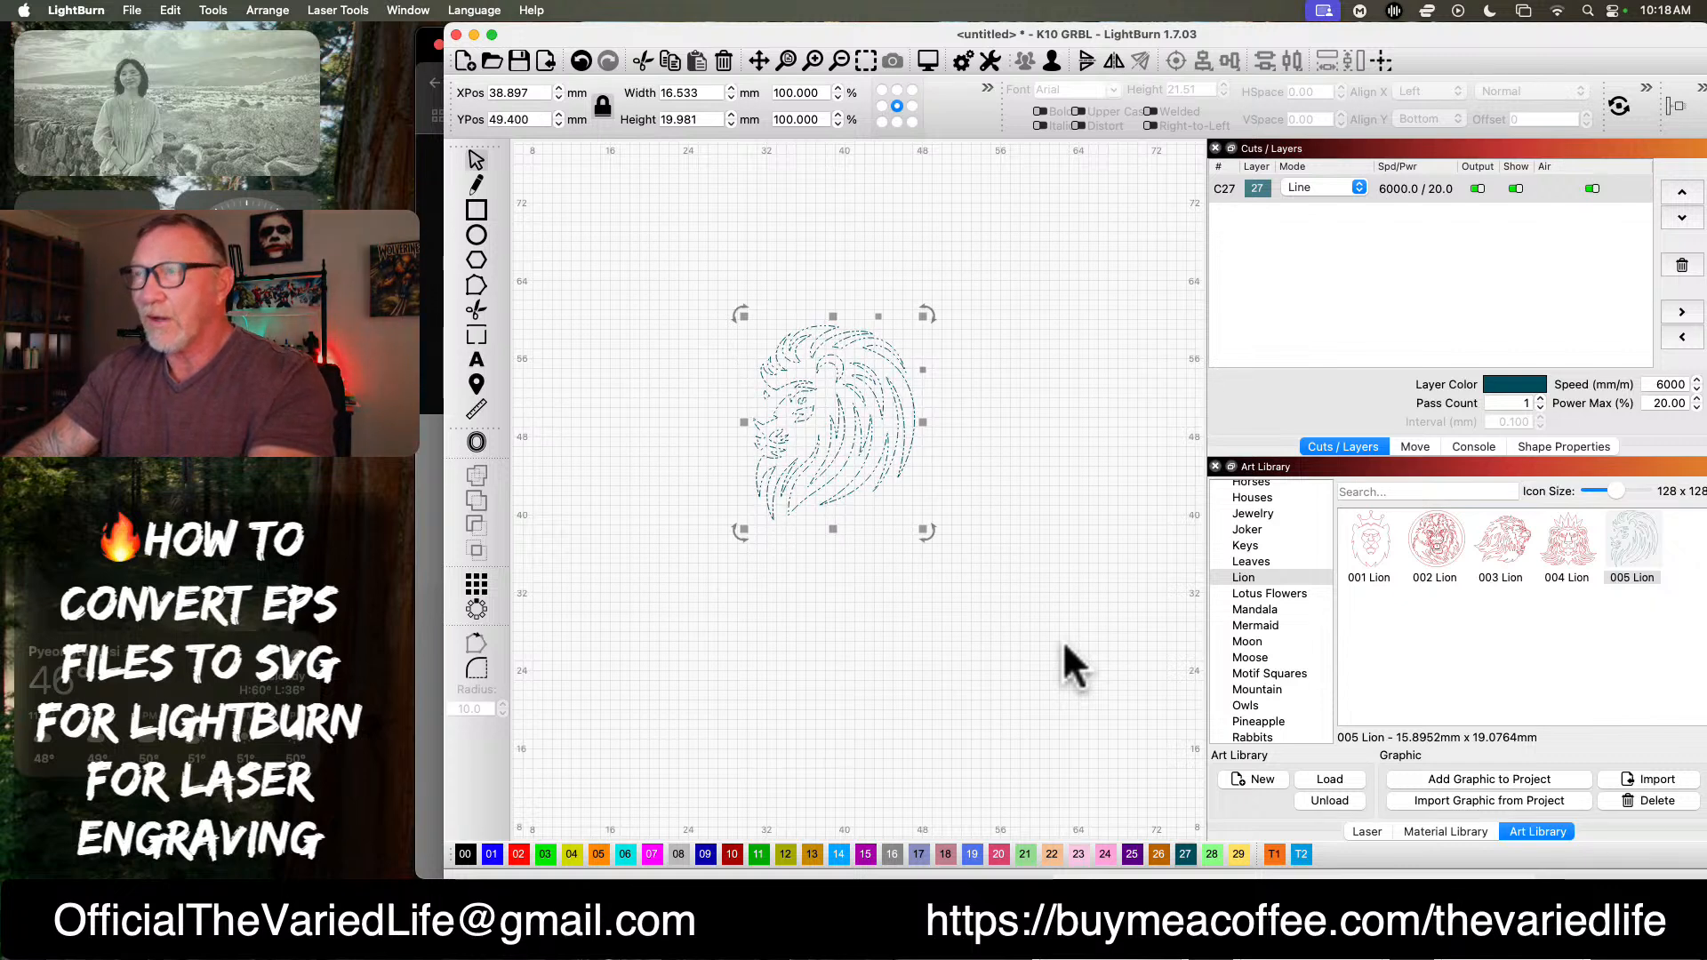
Step: Move the lion in large increments down about 15 mm, sideways and back, and up about 20 mm
key("shift+Down")
key("shift+Down")
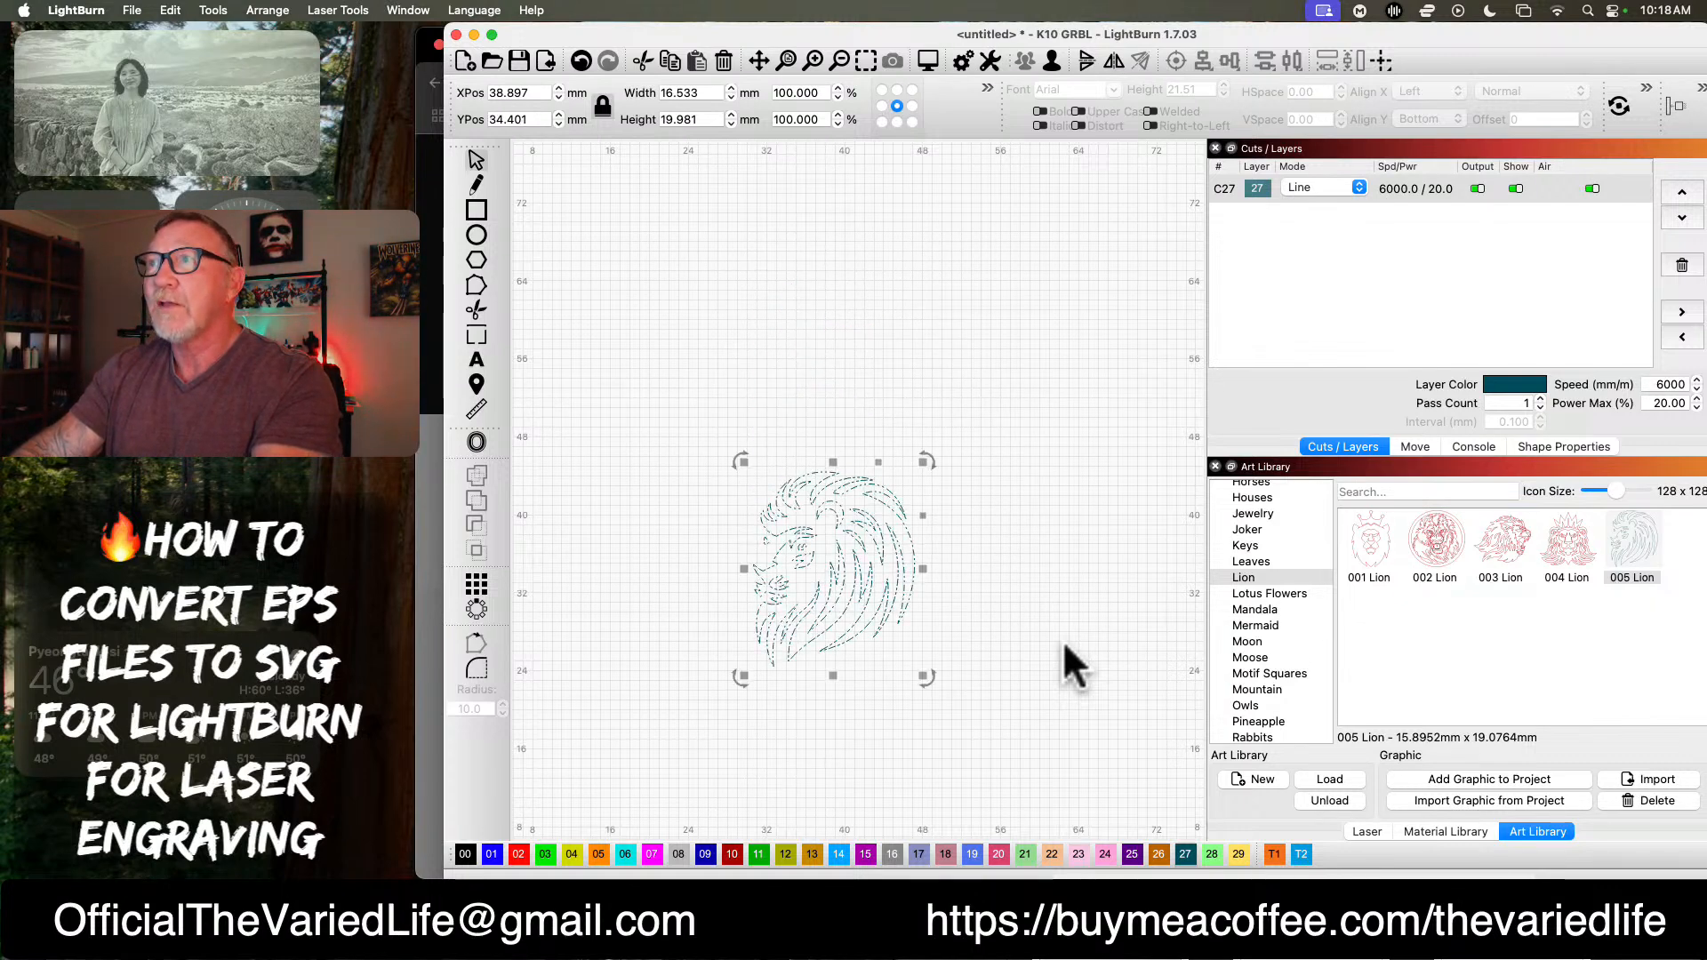
key("shift+Left")
key("shift+Left")
key("shift+Right")
key("shift+Right")
key("shift+Up")
key("shift+Up")
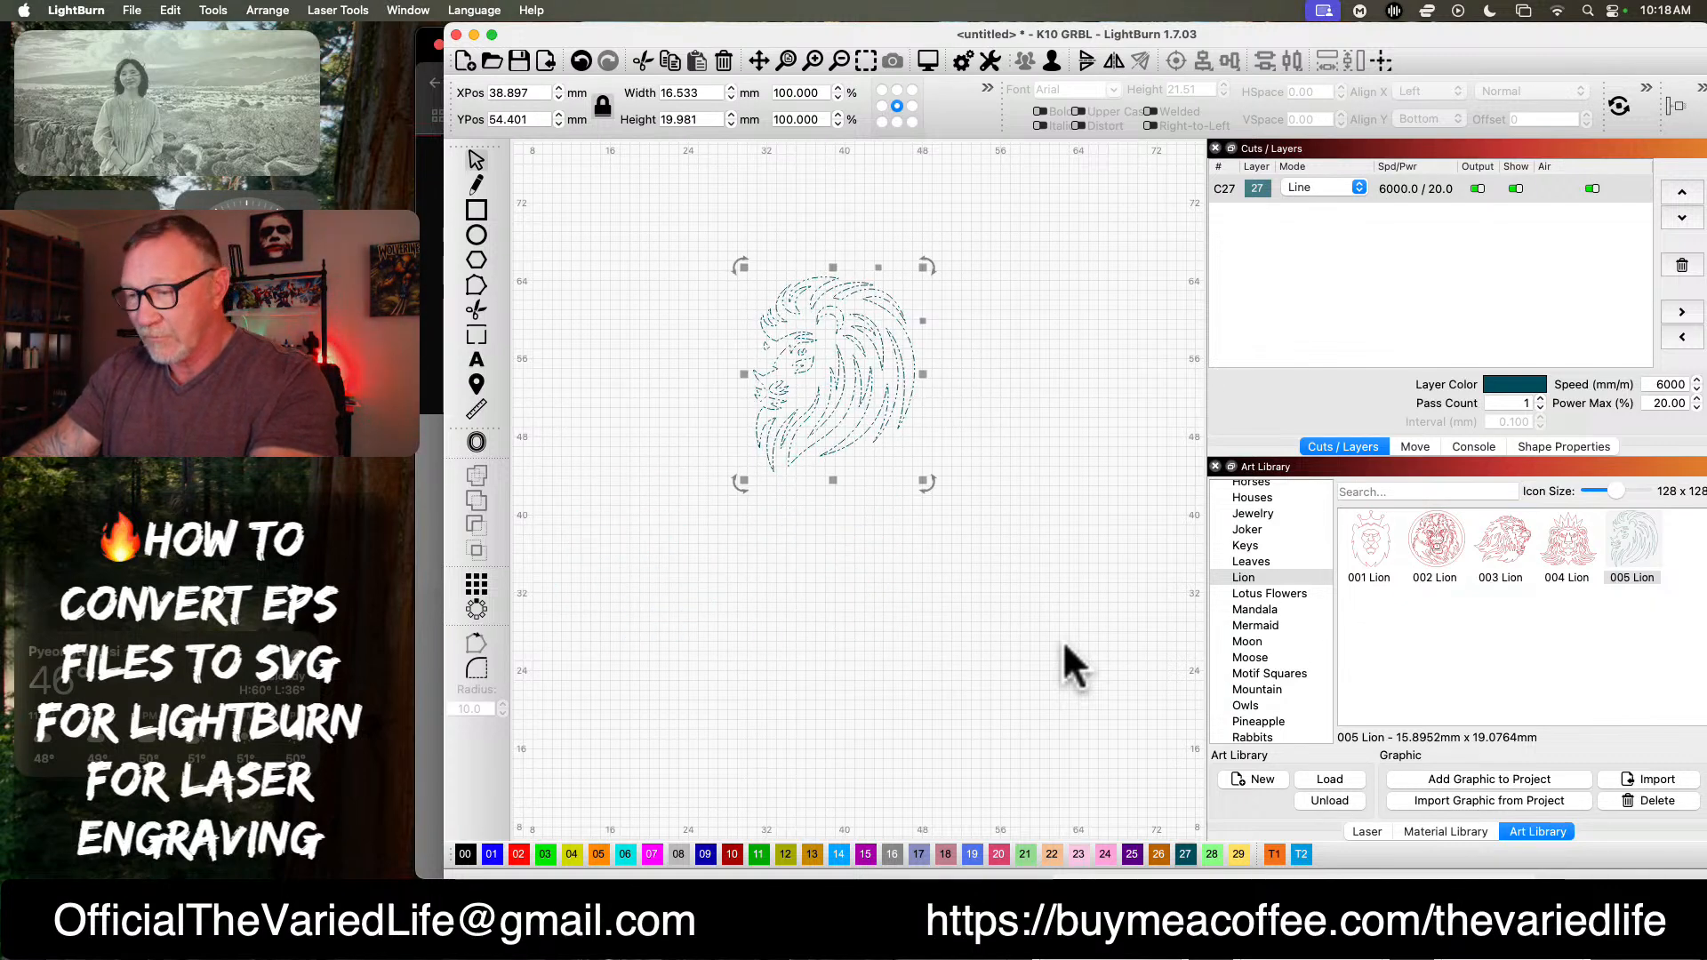
Step: Nudge the lion down about 6 mm and to the right about 1.5 mm in small increments
key("Down")
key("Down")
key("Down")
key("Down")
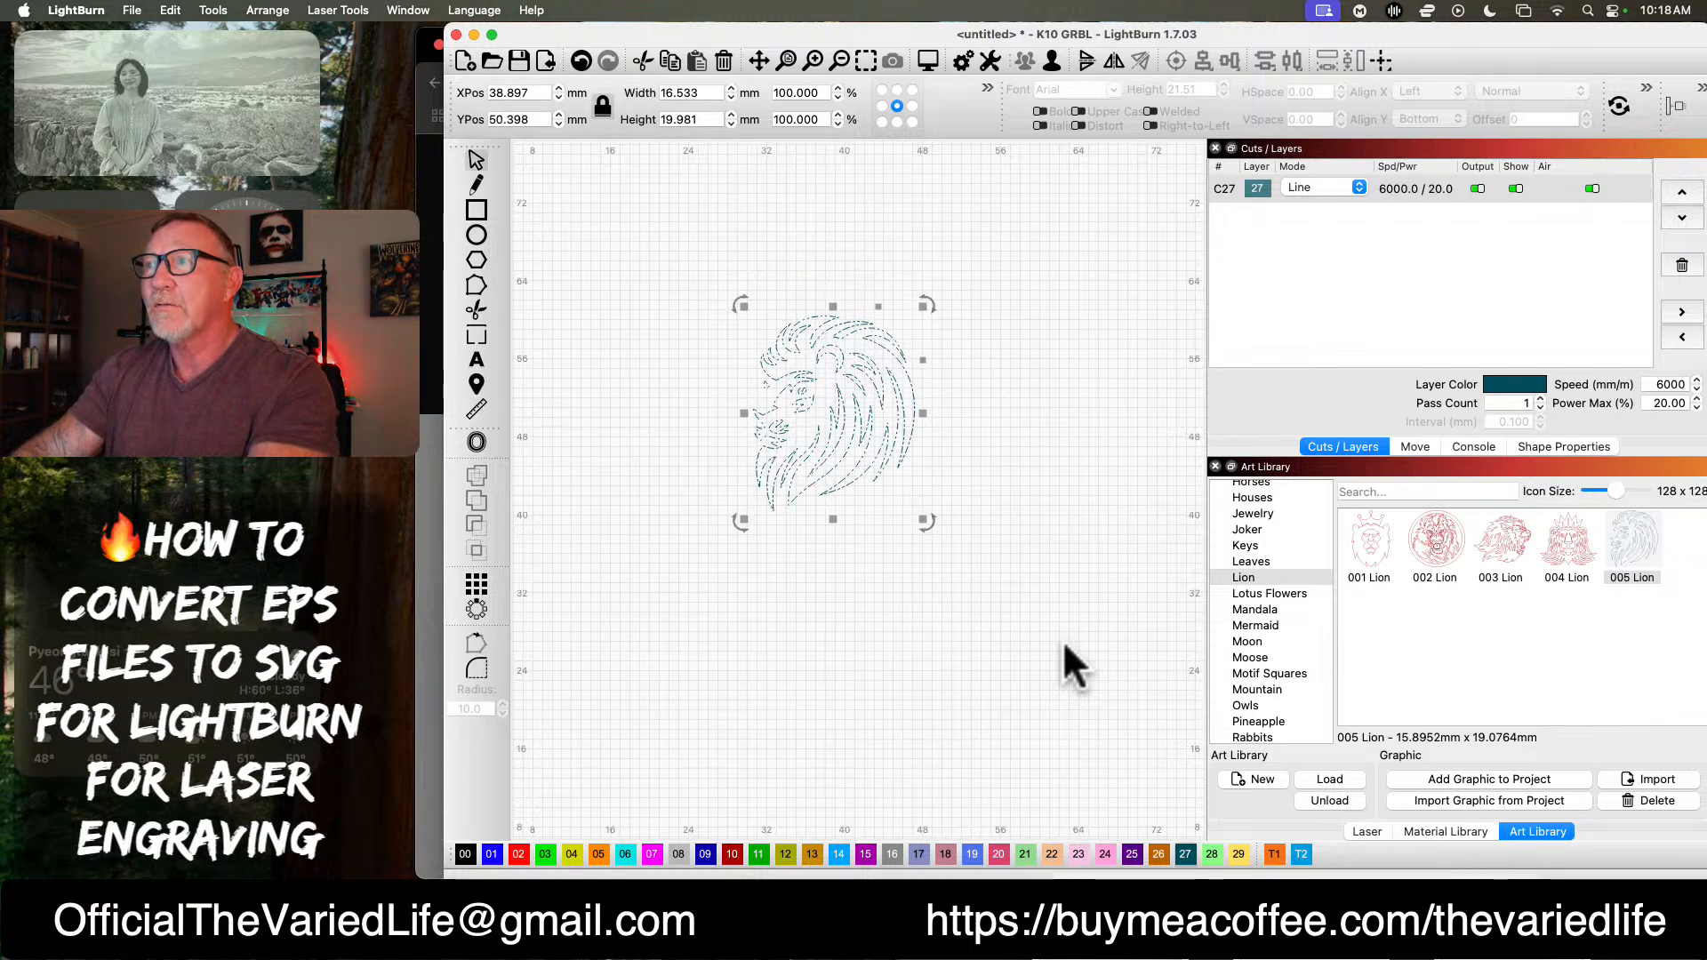
key("Down")
key("Down")
key("Right")
key("Right")
key("Right")
key("Right")
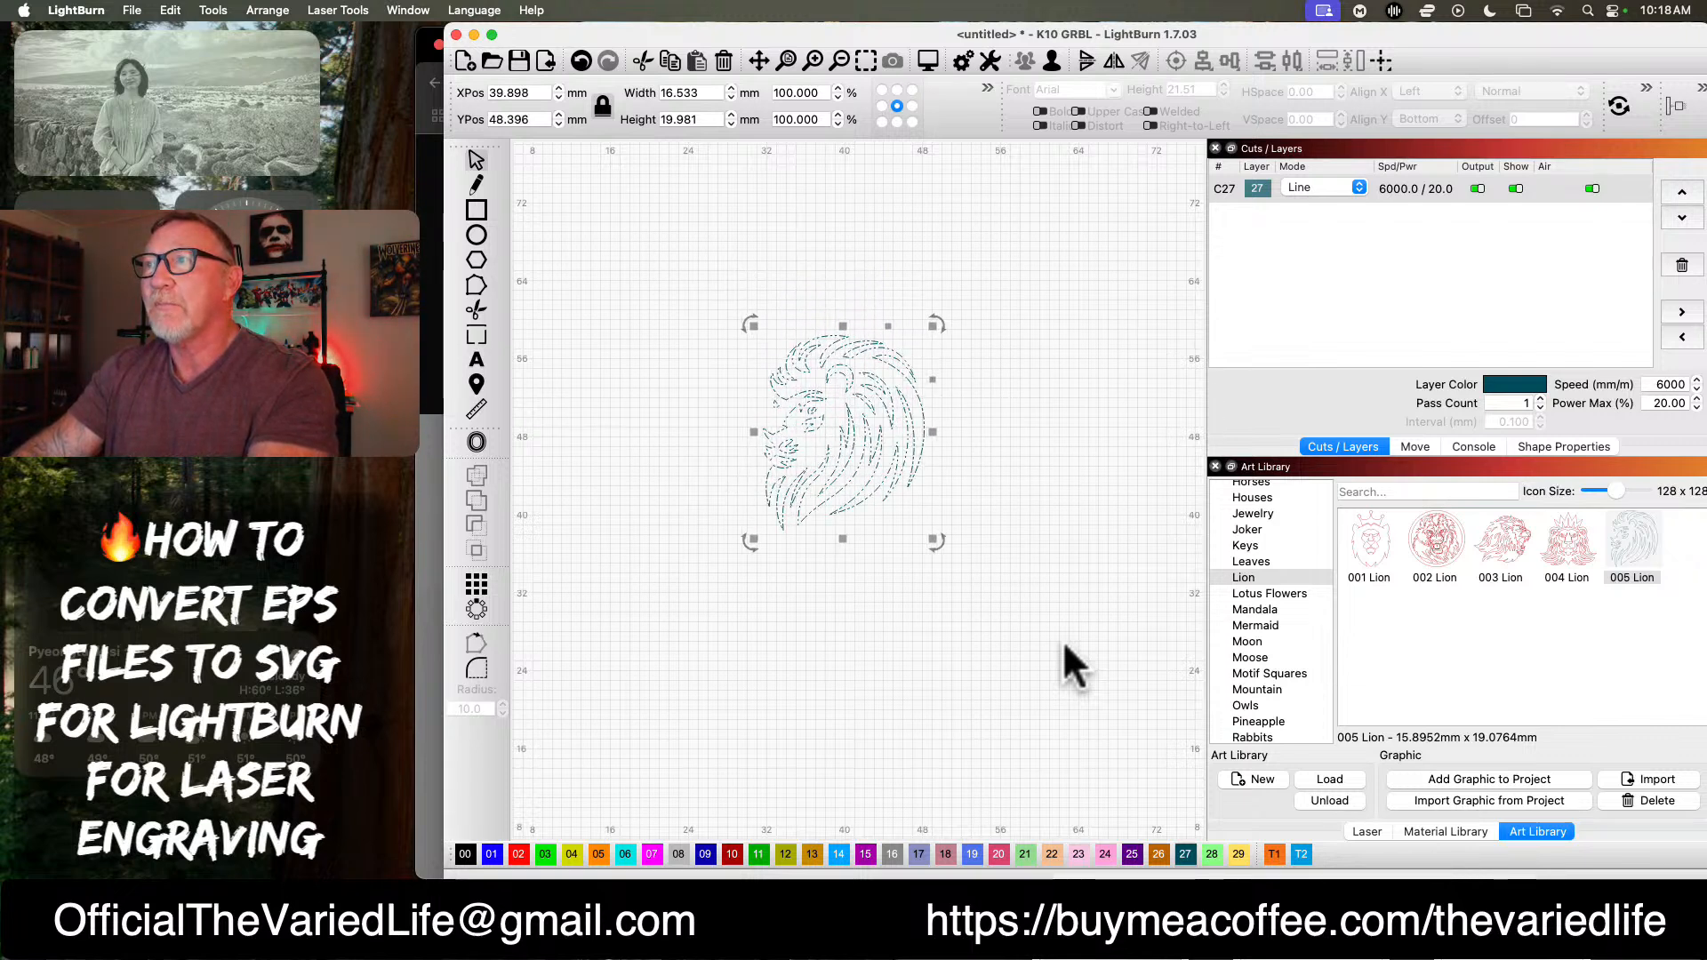
key("Left")
key("Left")
key("Left")
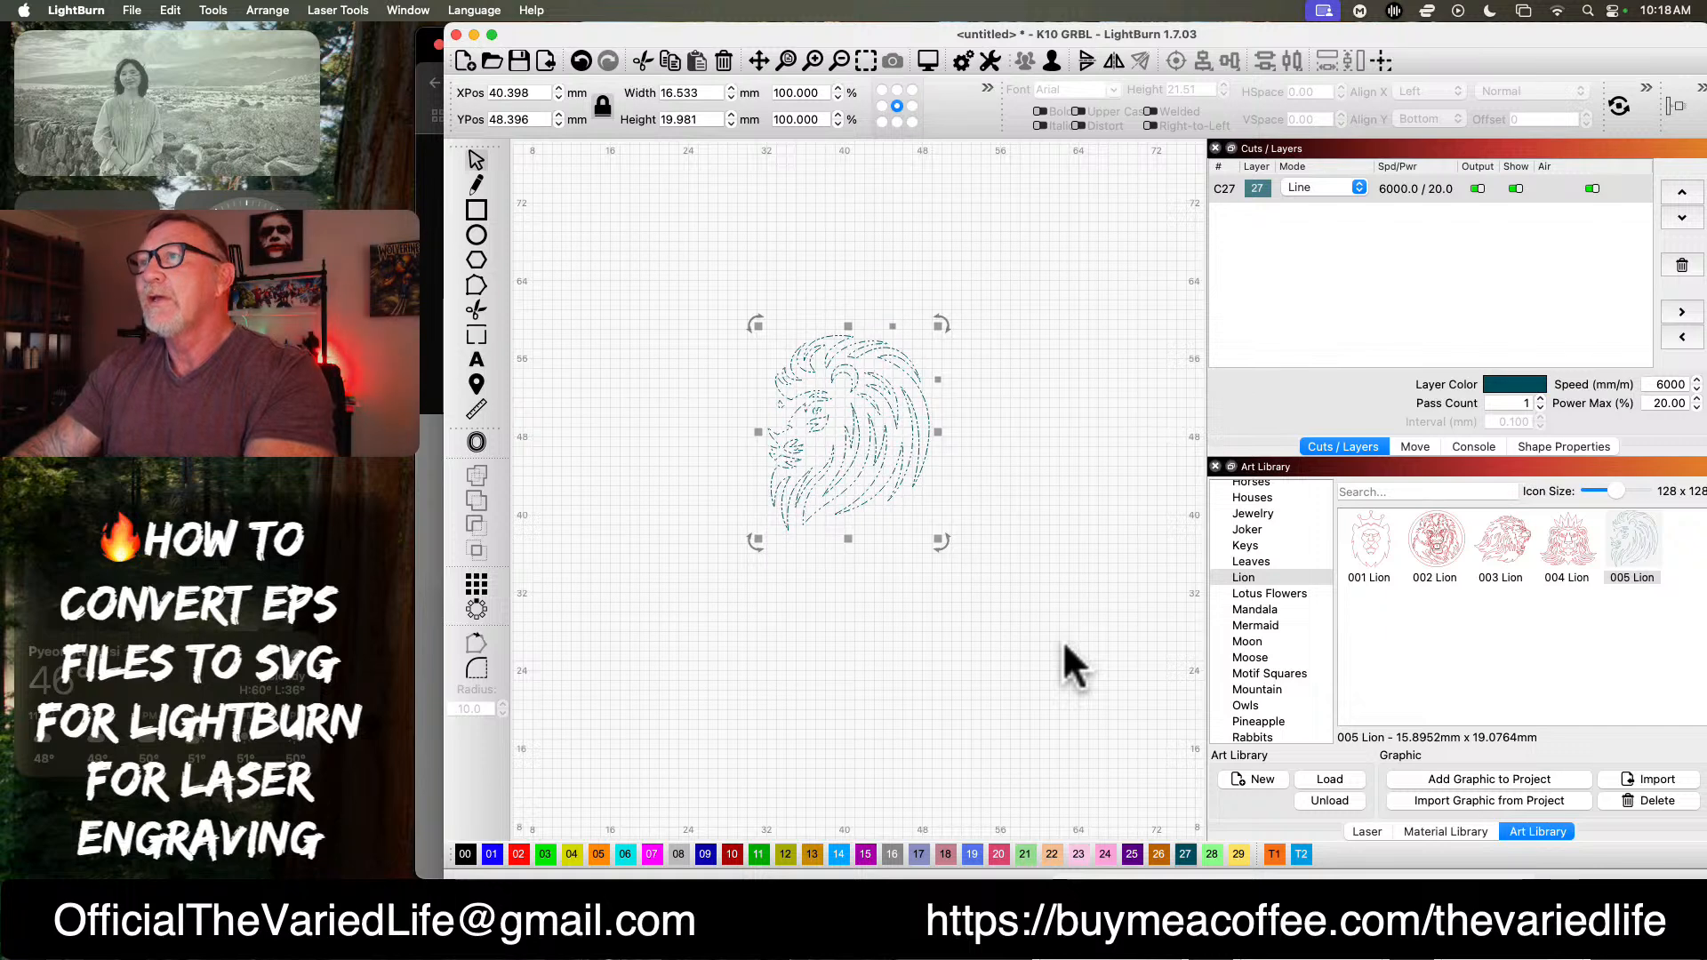
Step: Add the 004 Lion graphic from the art library to the project and scale it down to about 12.1 × 11.4 mm
left_click(1563, 540)
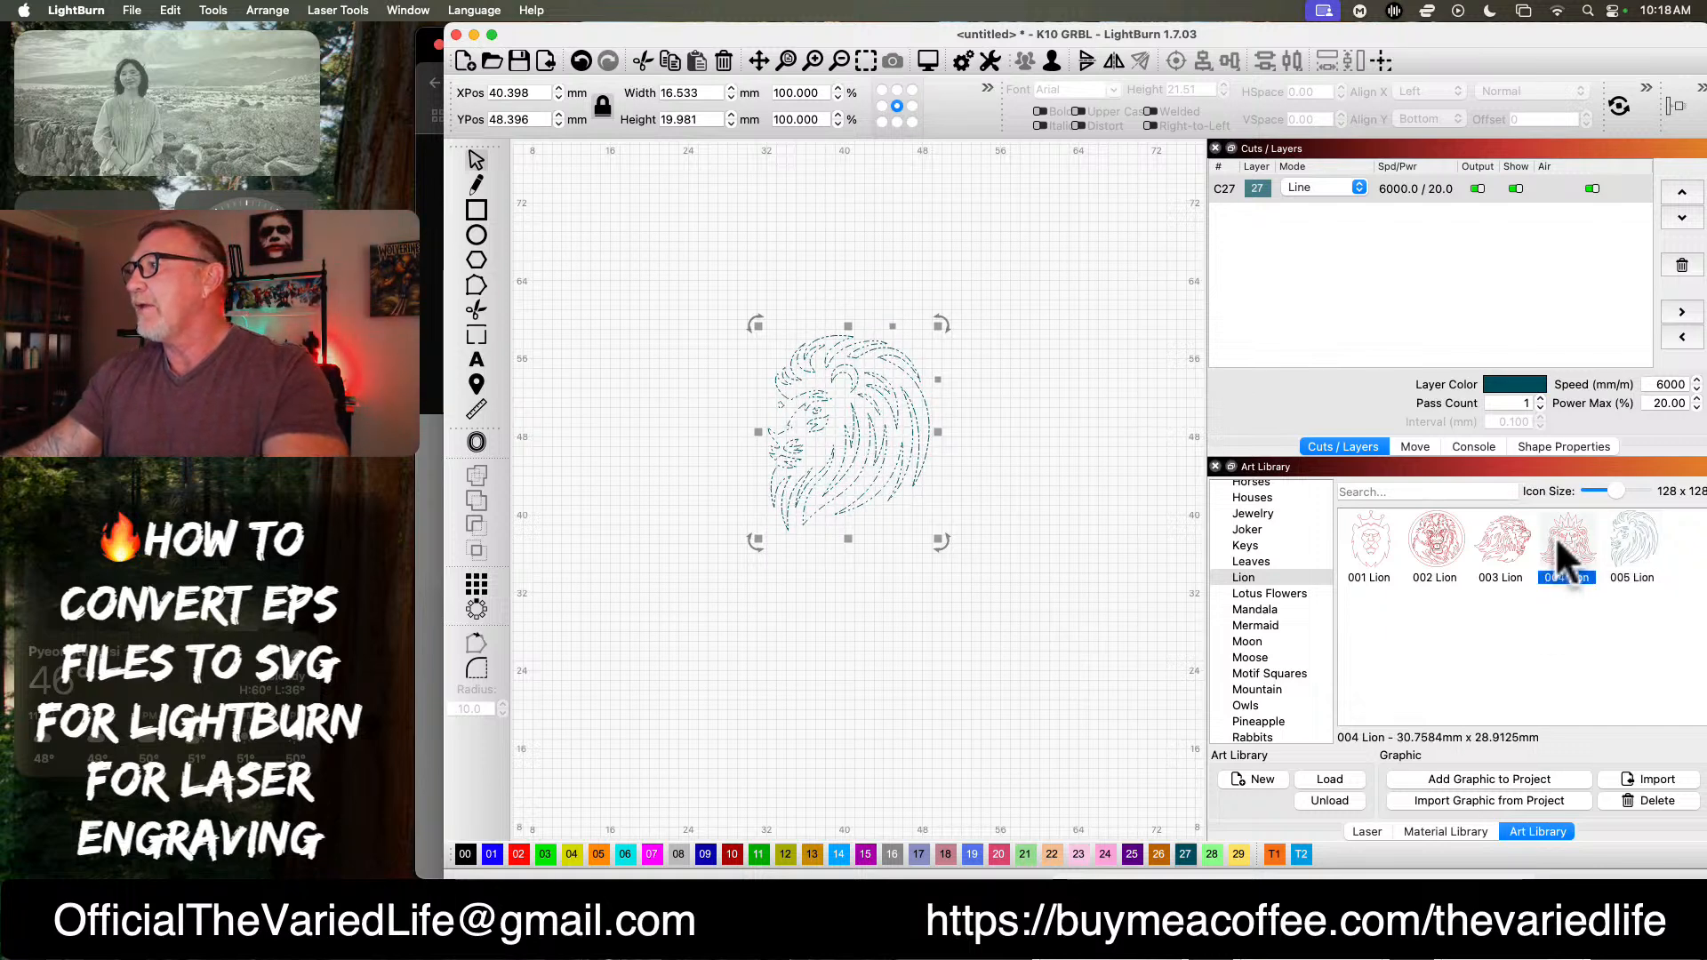
left_click(1510, 781)
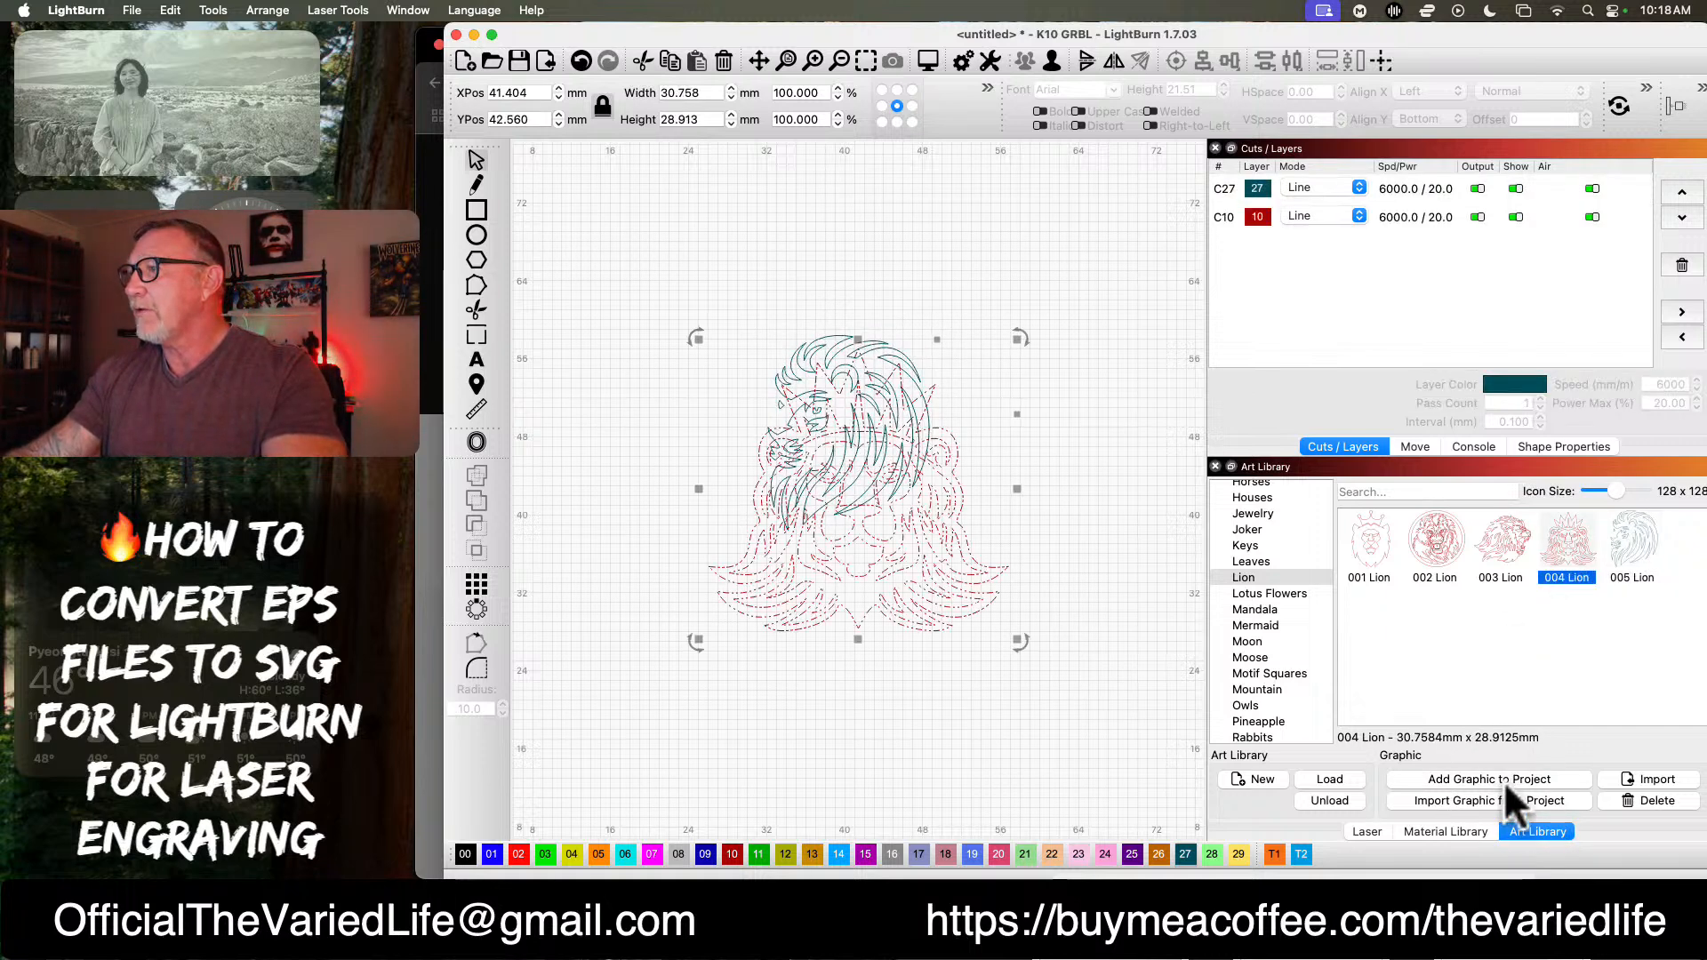
left_click_drag(906, 551, 965, 687)
left_click(900, 569)
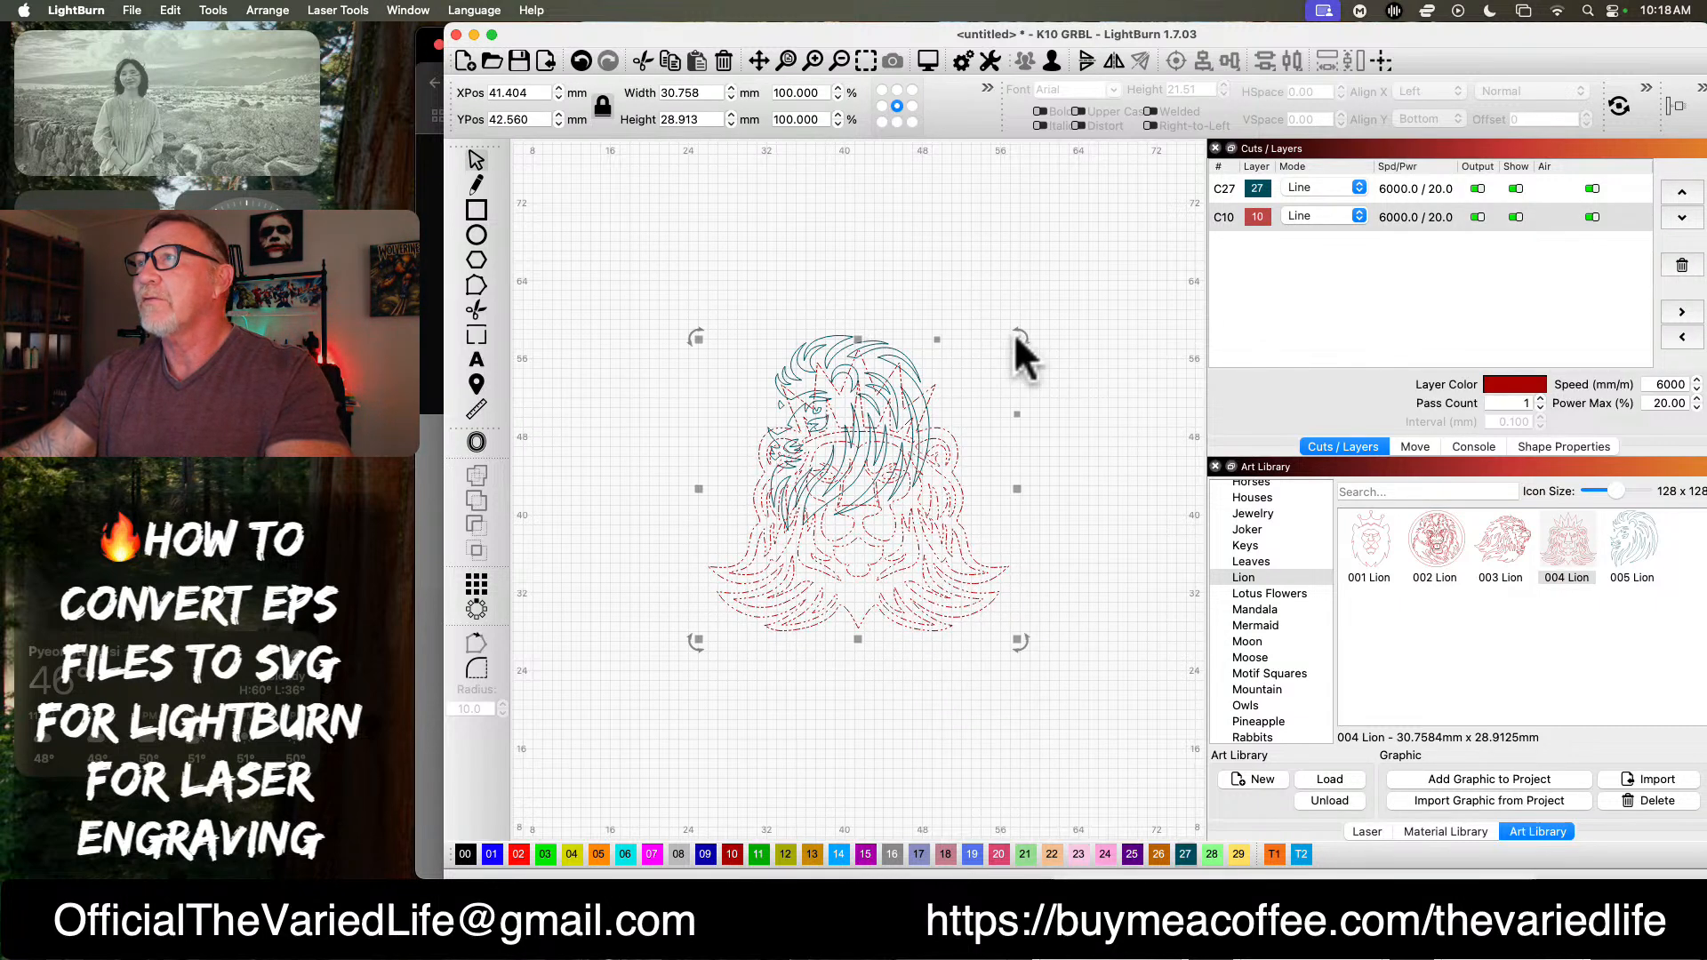
left_click_drag(1015, 334, 834, 511)
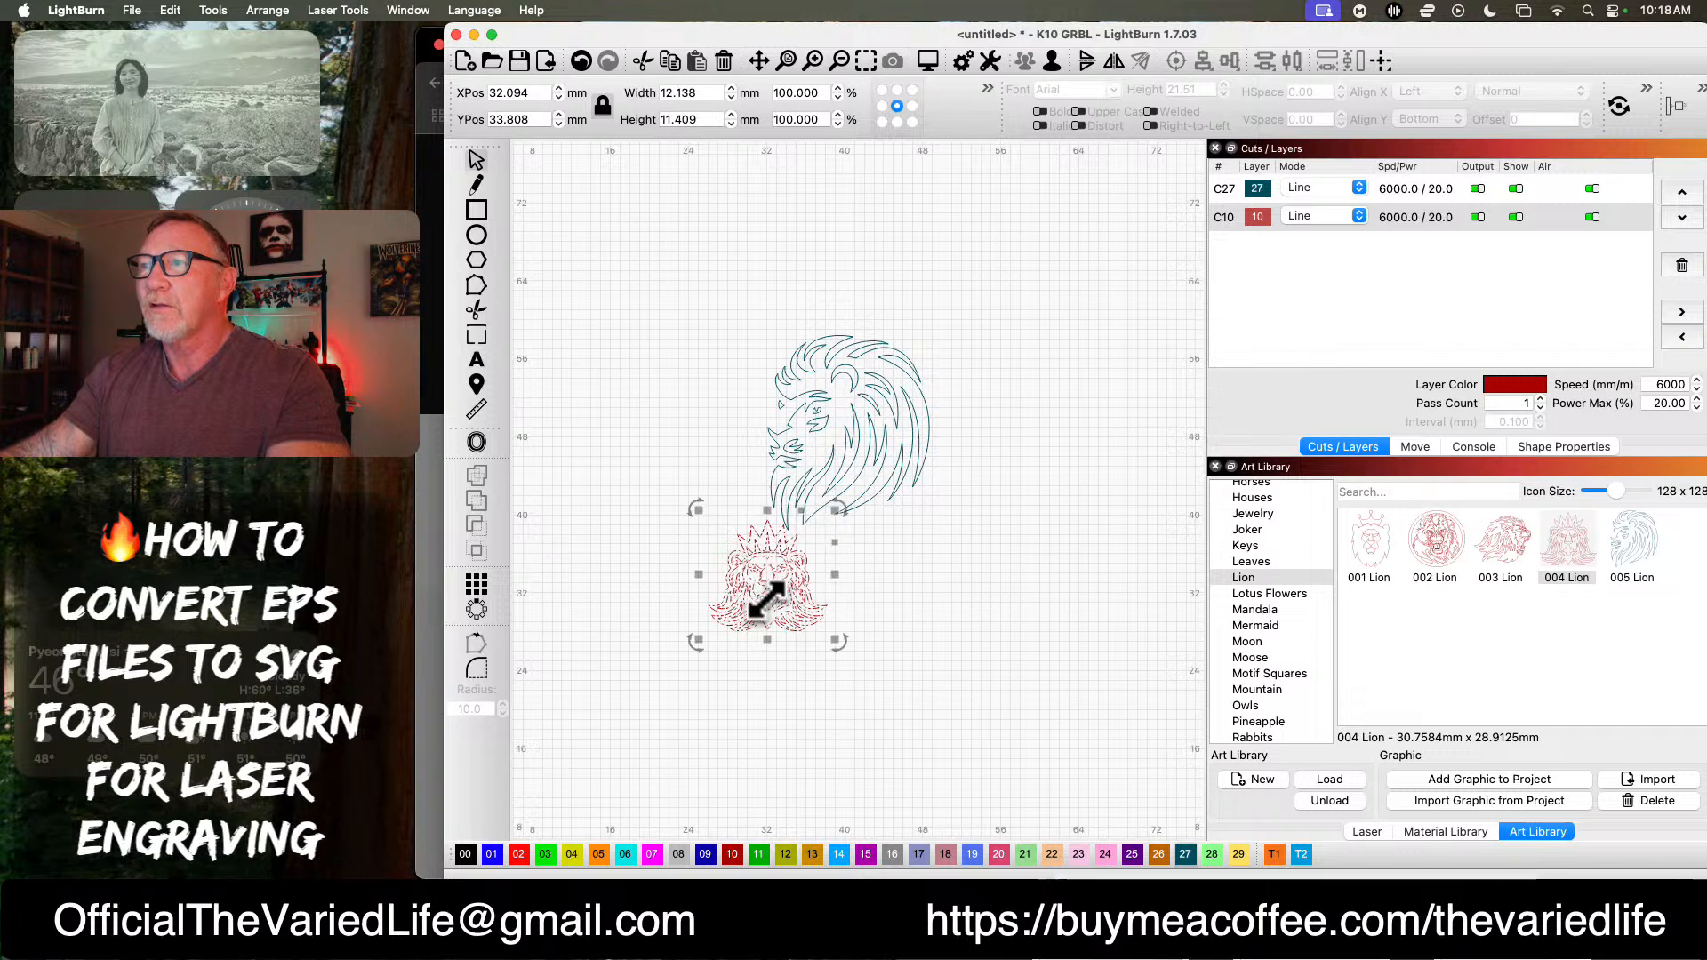
mouse_move(766, 580)
left_mouse_down()
mouse_move(762, 629)
mouse_move(762, 610)
left_mouse_up()
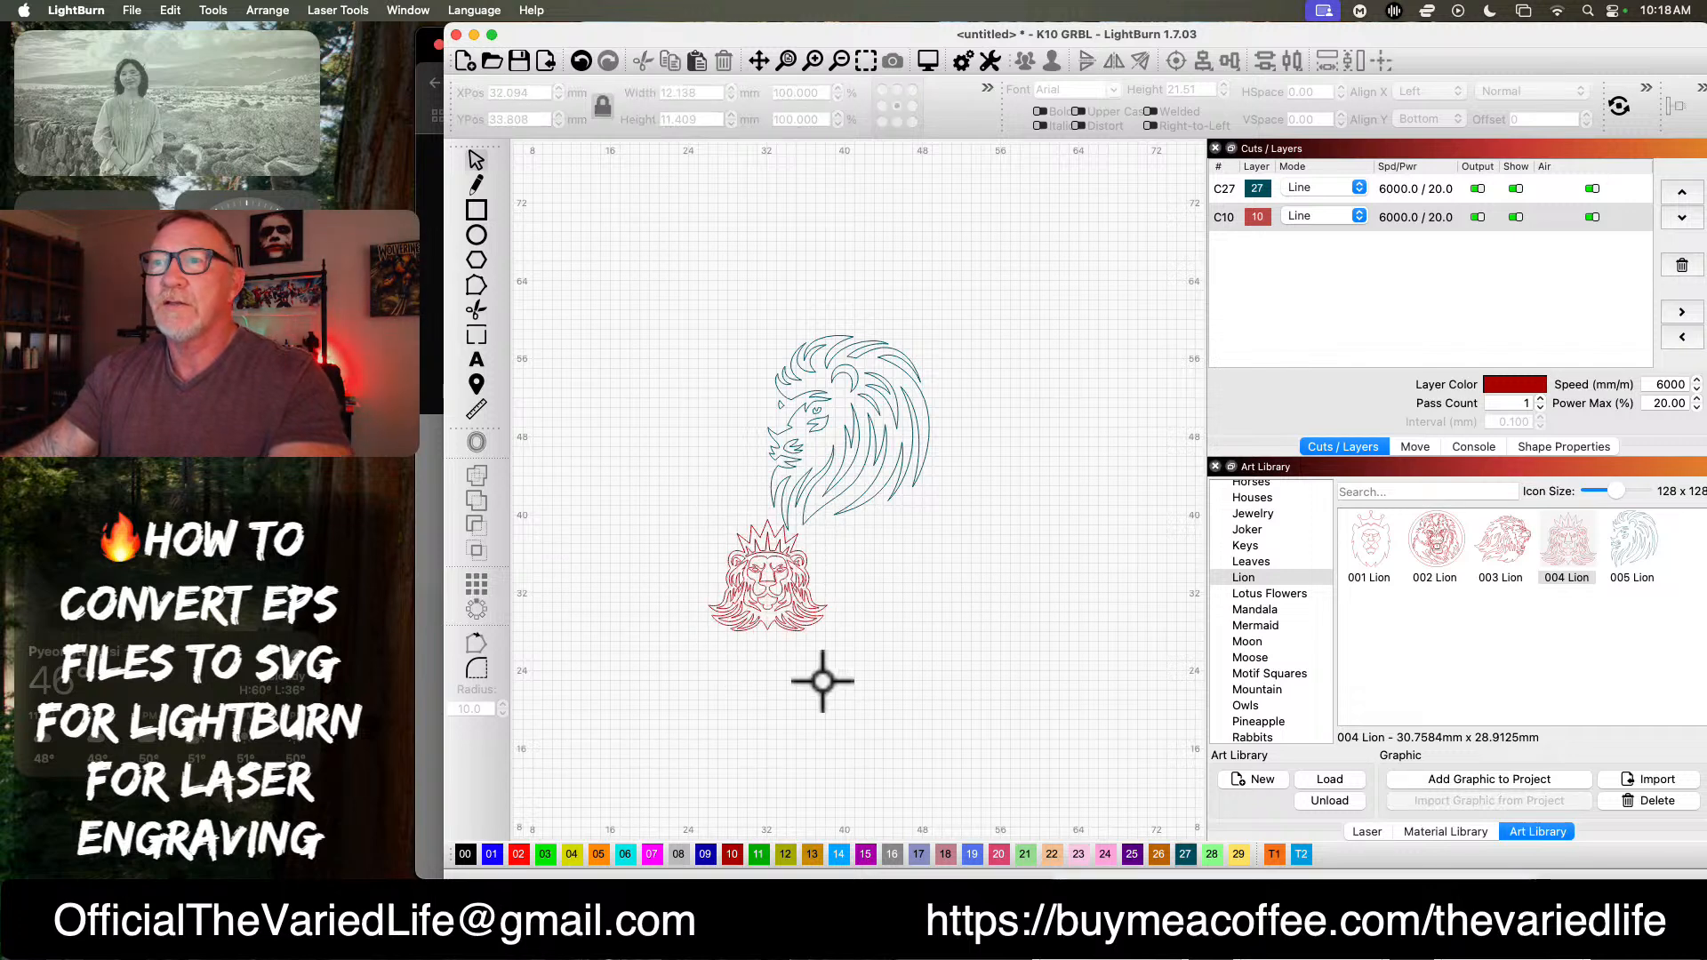
scroll(824, 674, "down", 2)
scroll(824, 674, "up", 3)
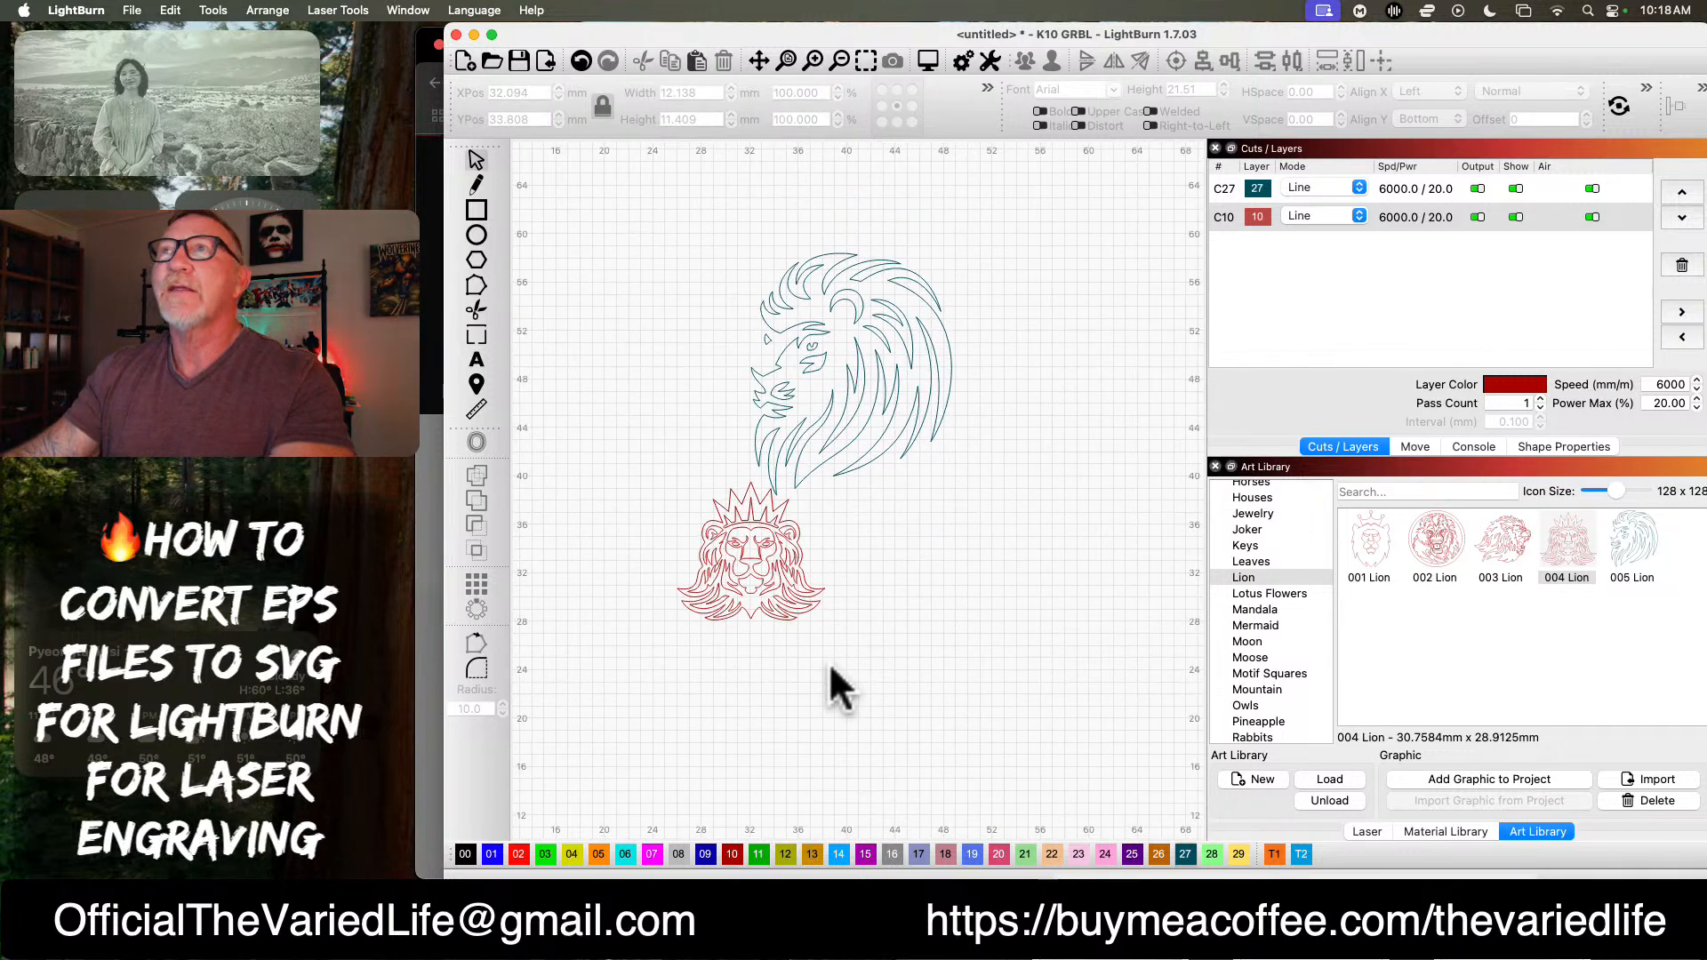
left_click(165, 12)
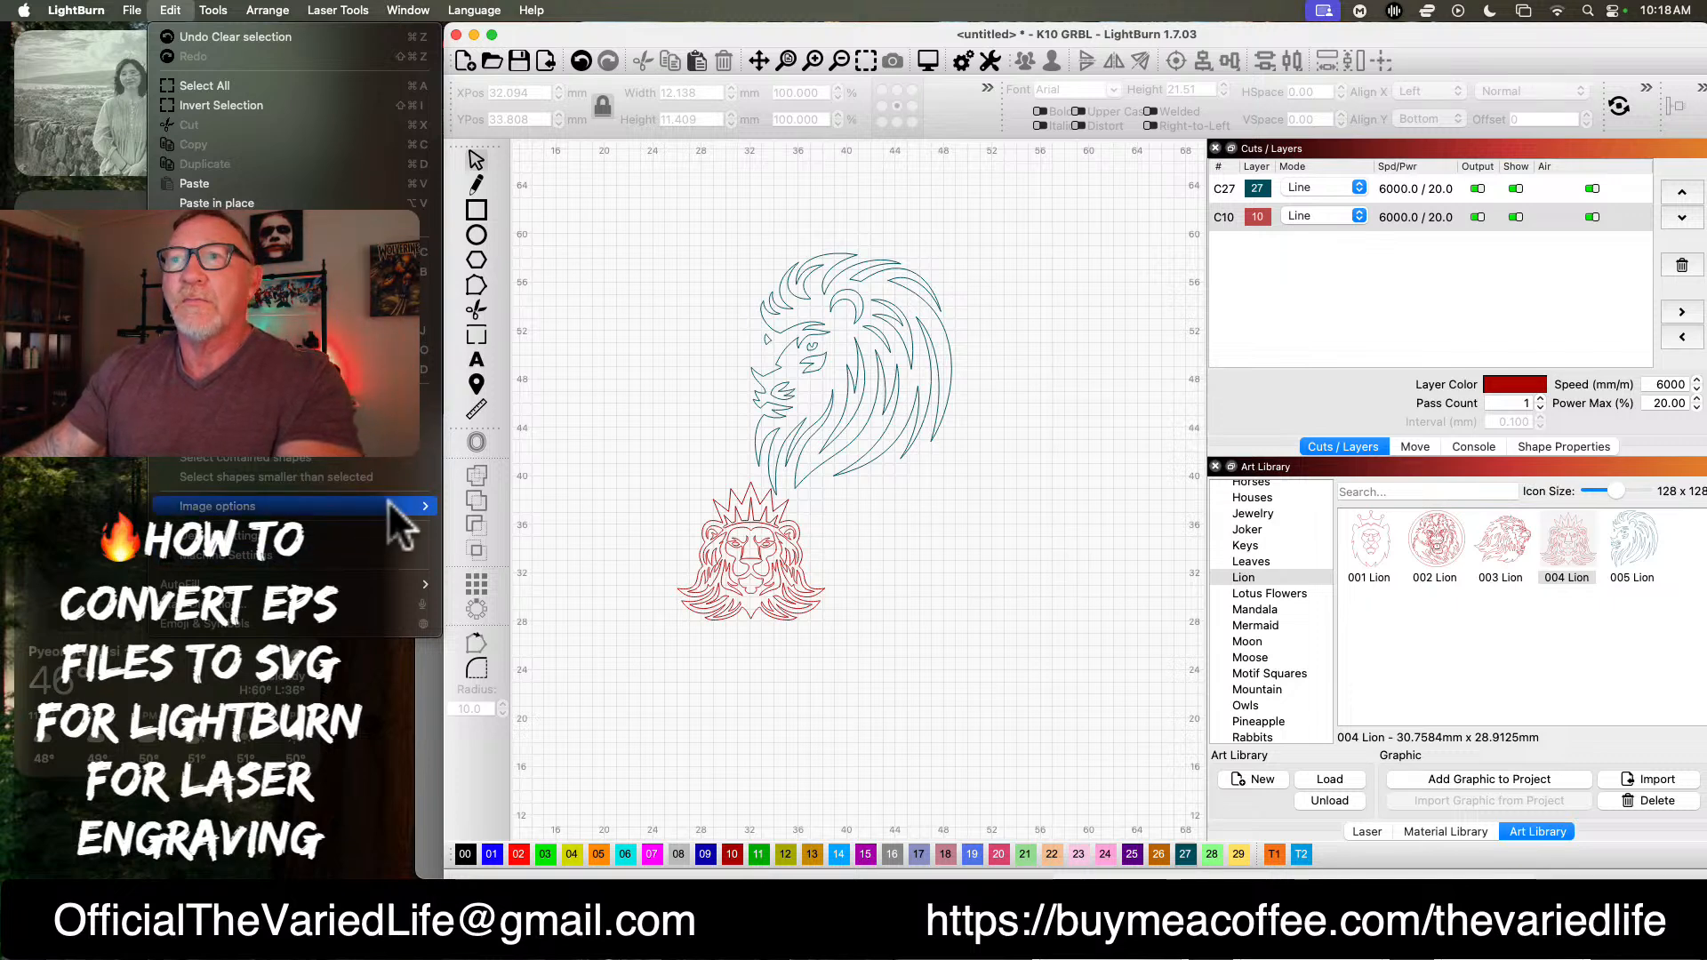
key("Escape")
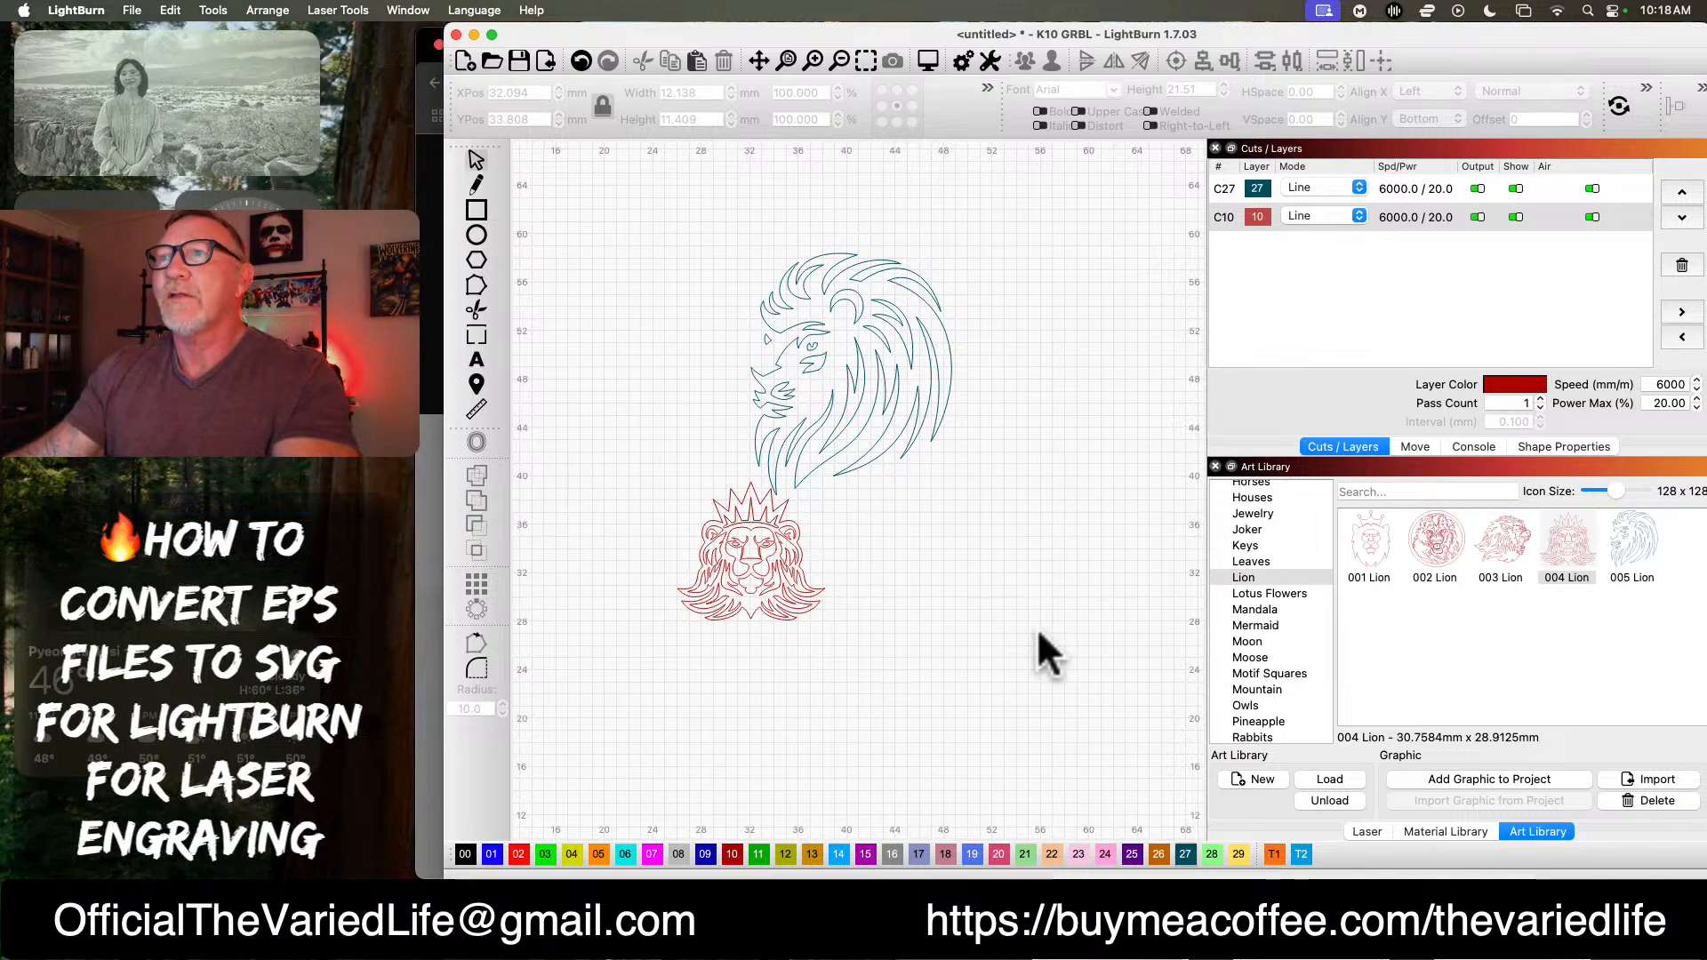
Step: Select both lions together and look through the list of collections in the art library
left_click_drag(1005, 512, 707, 230)
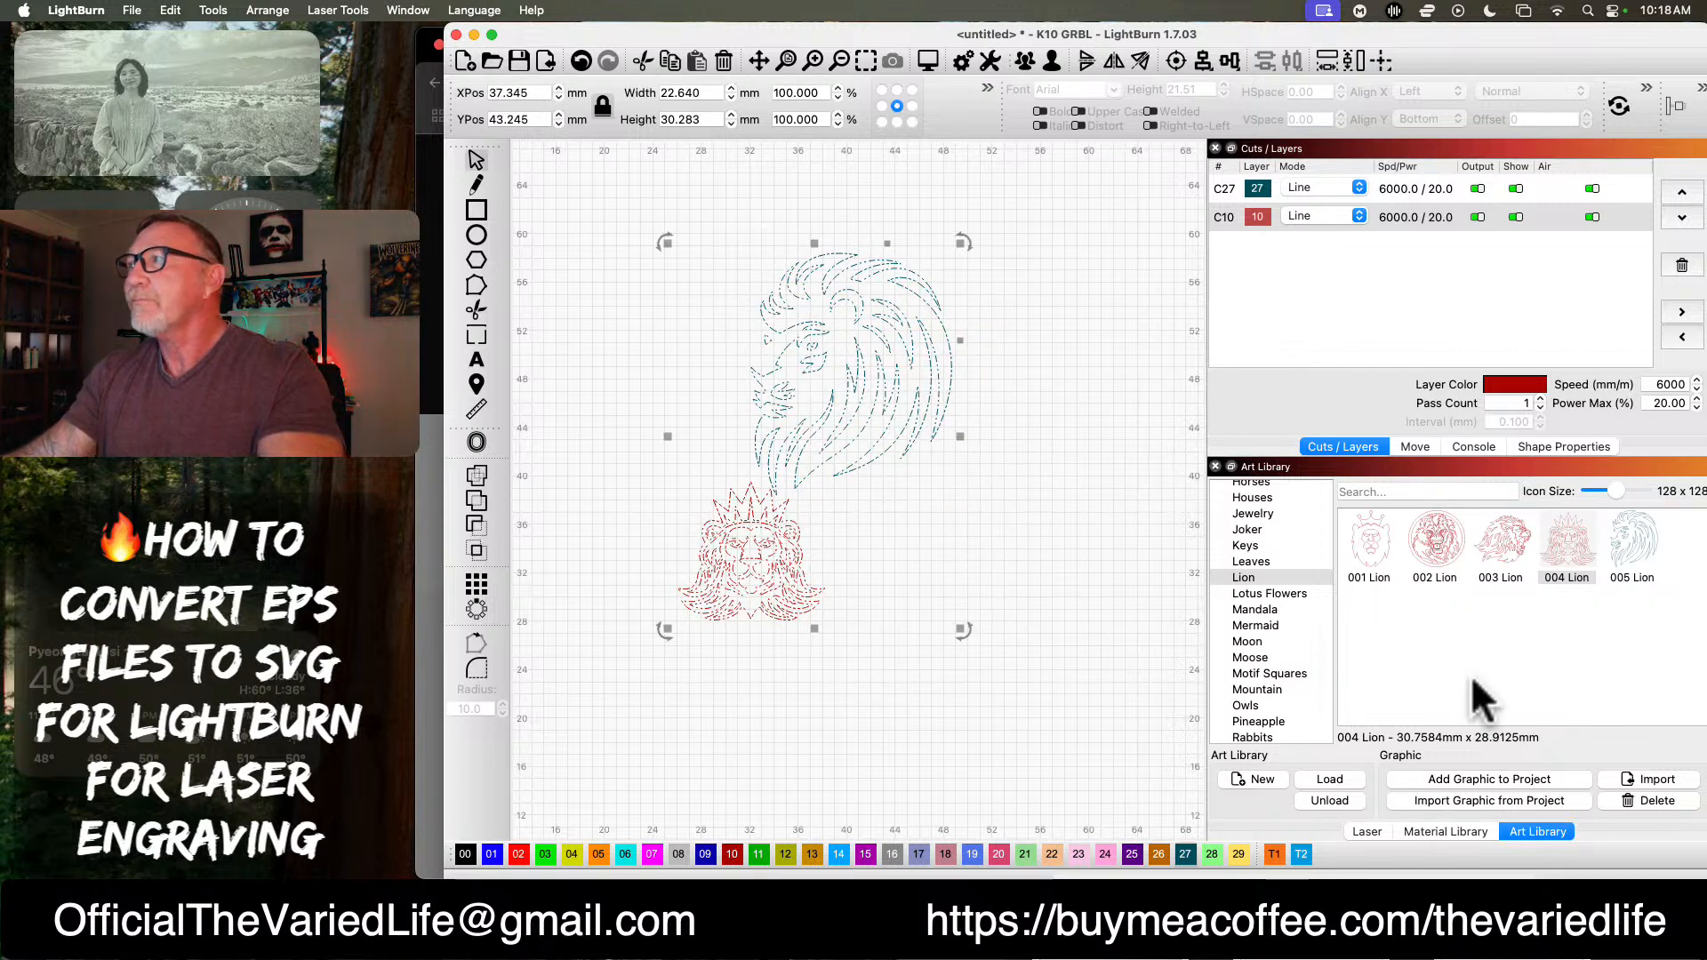
scroll(1263, 605, "up", 3)
scroll(1254, 605, "down", 3)
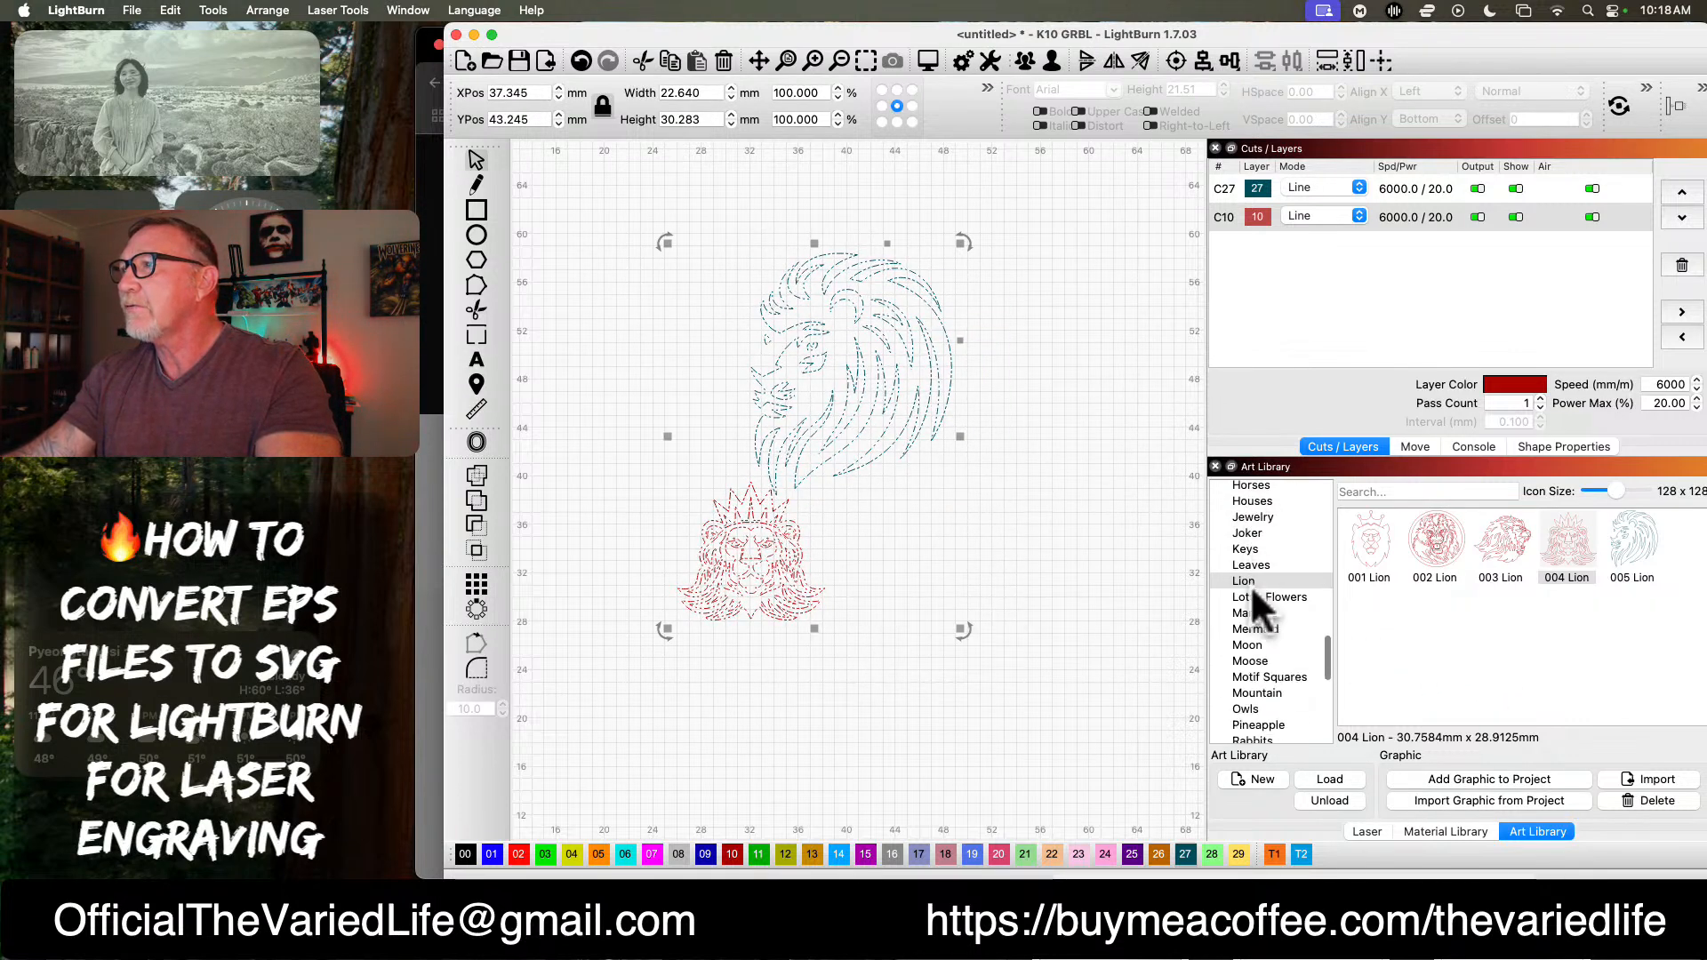
scroll(1249, 585, "down", 2)
scroll(1248, 586, "up", 4)
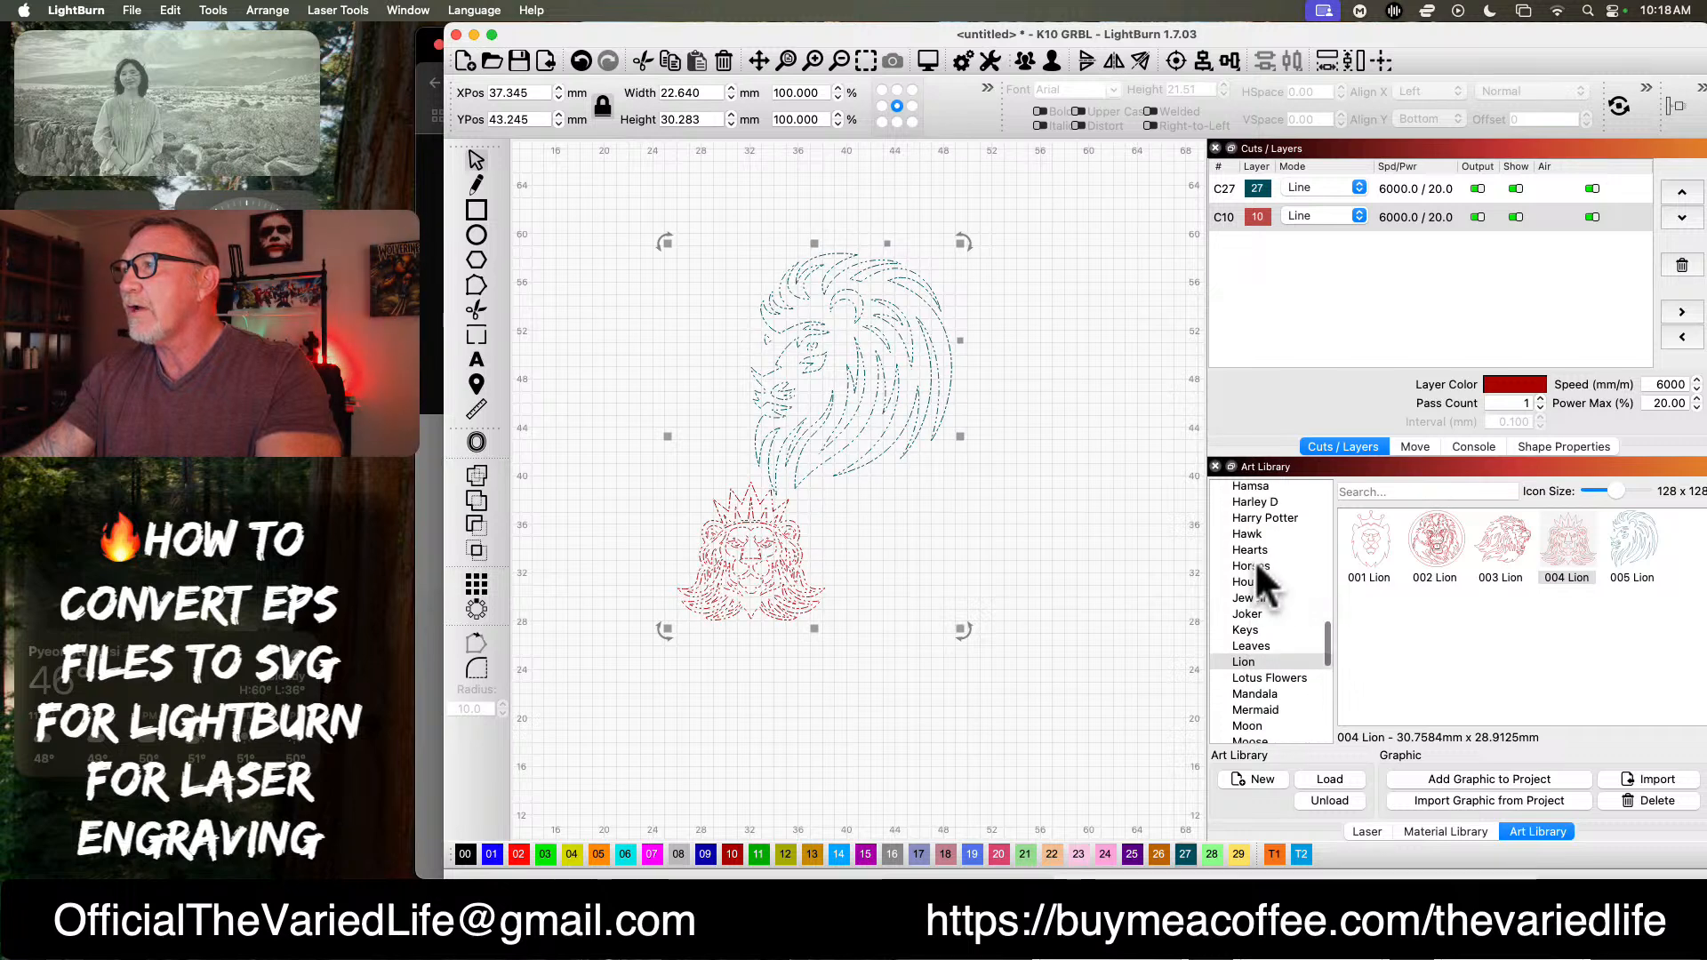
Step: Select only the crowned lion below the profile lion
scroll(1262, 586, "down", 4)
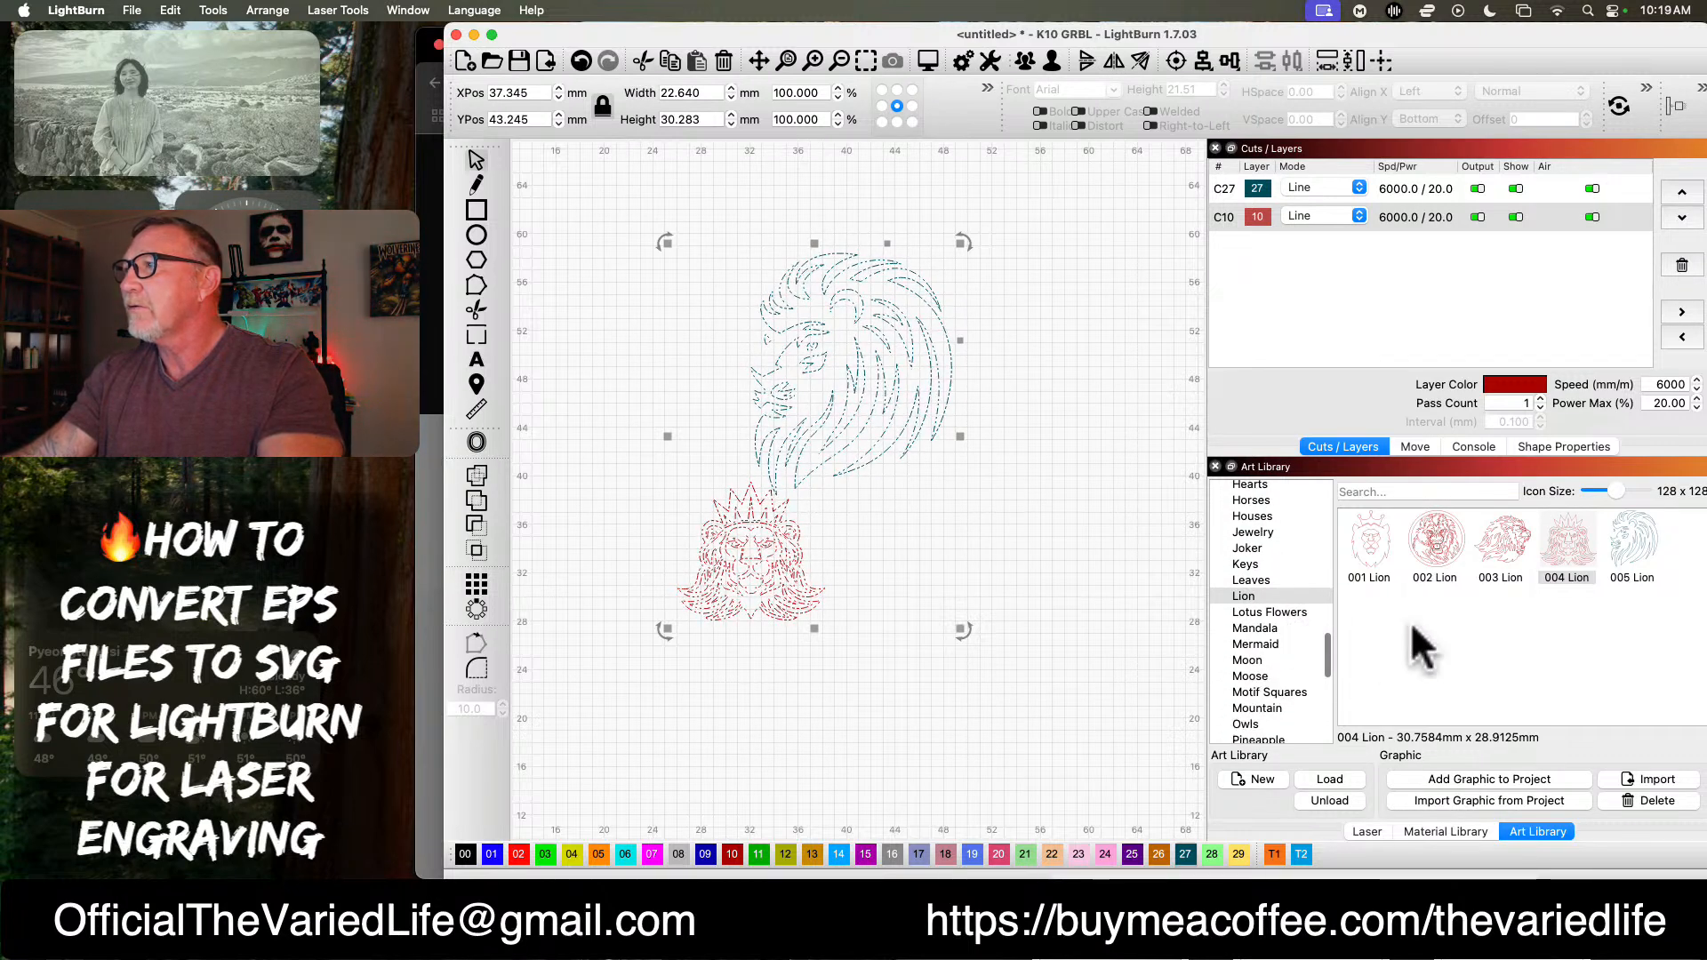
left_click(872, 678)
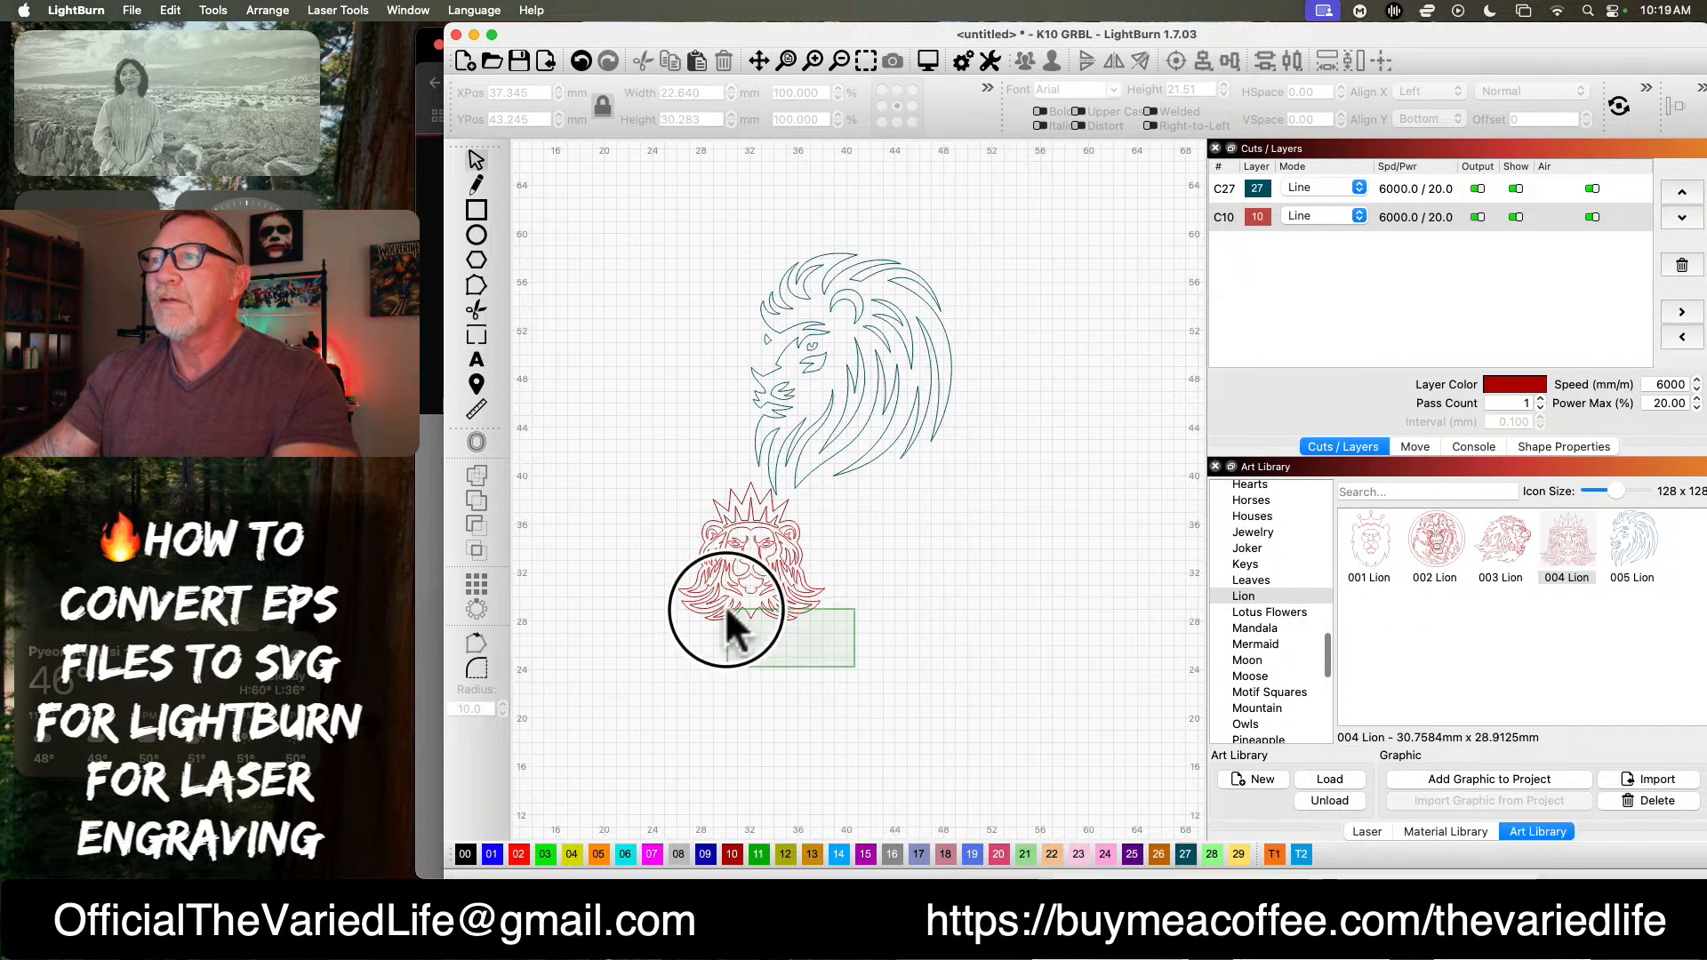
left_click_drag(724, 605, 726, 608)
scroll(880, 614, "down", 4)
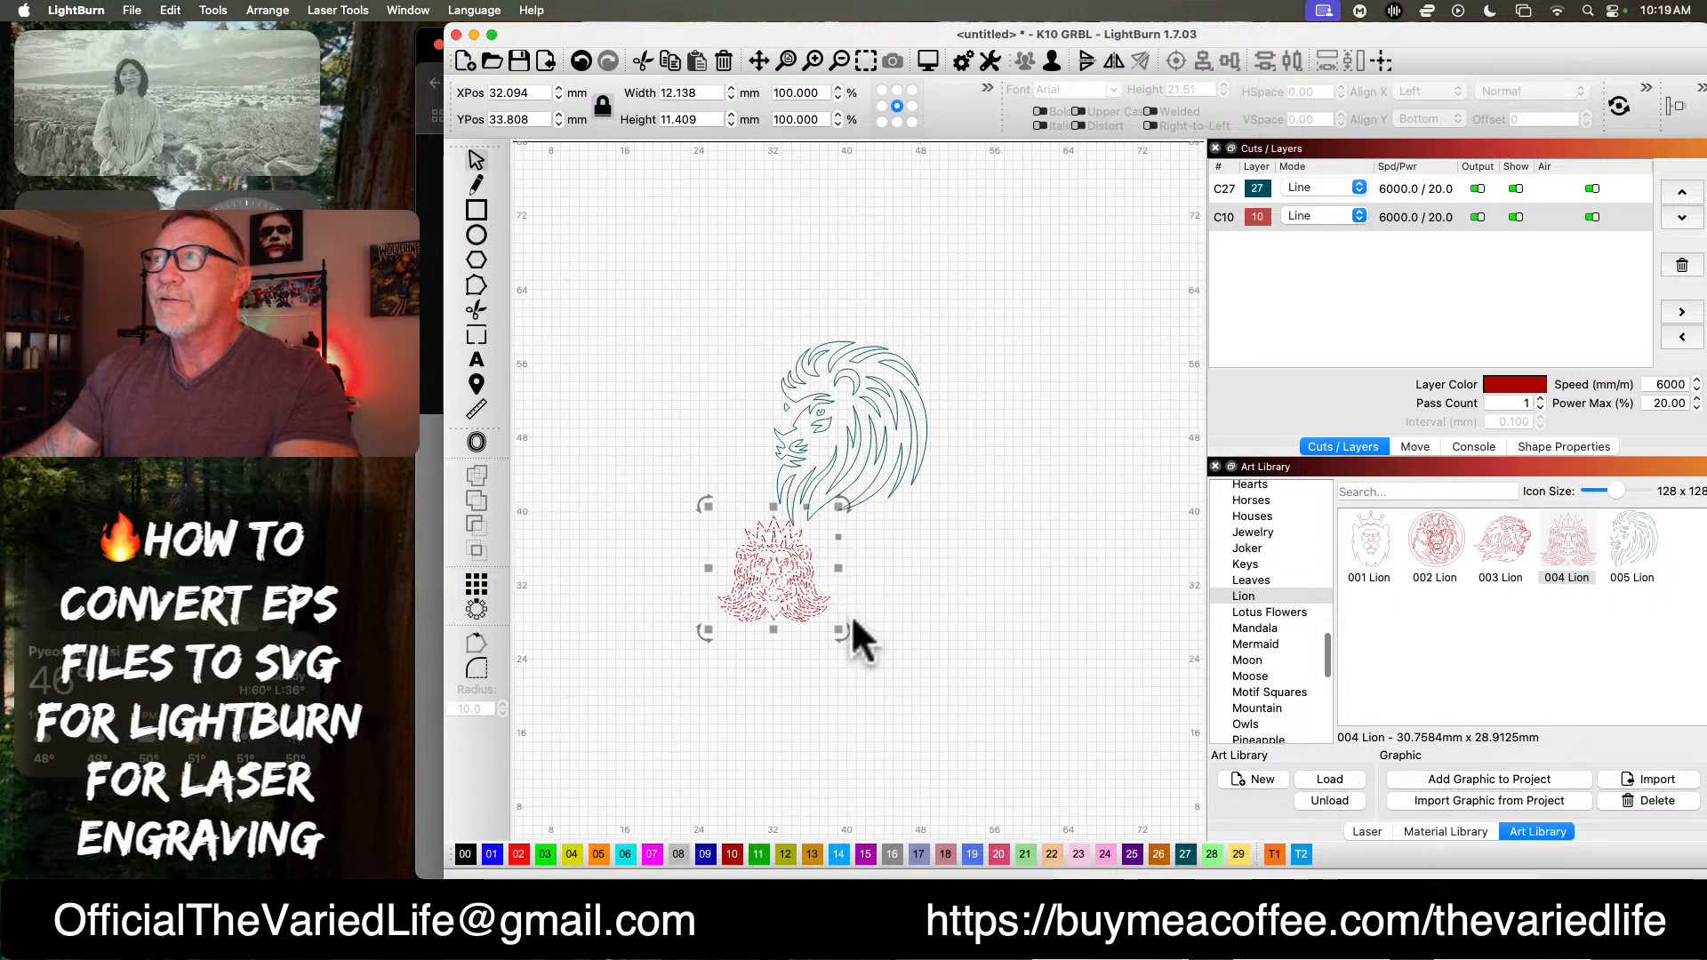
scroll(850, 615, "up", 2)
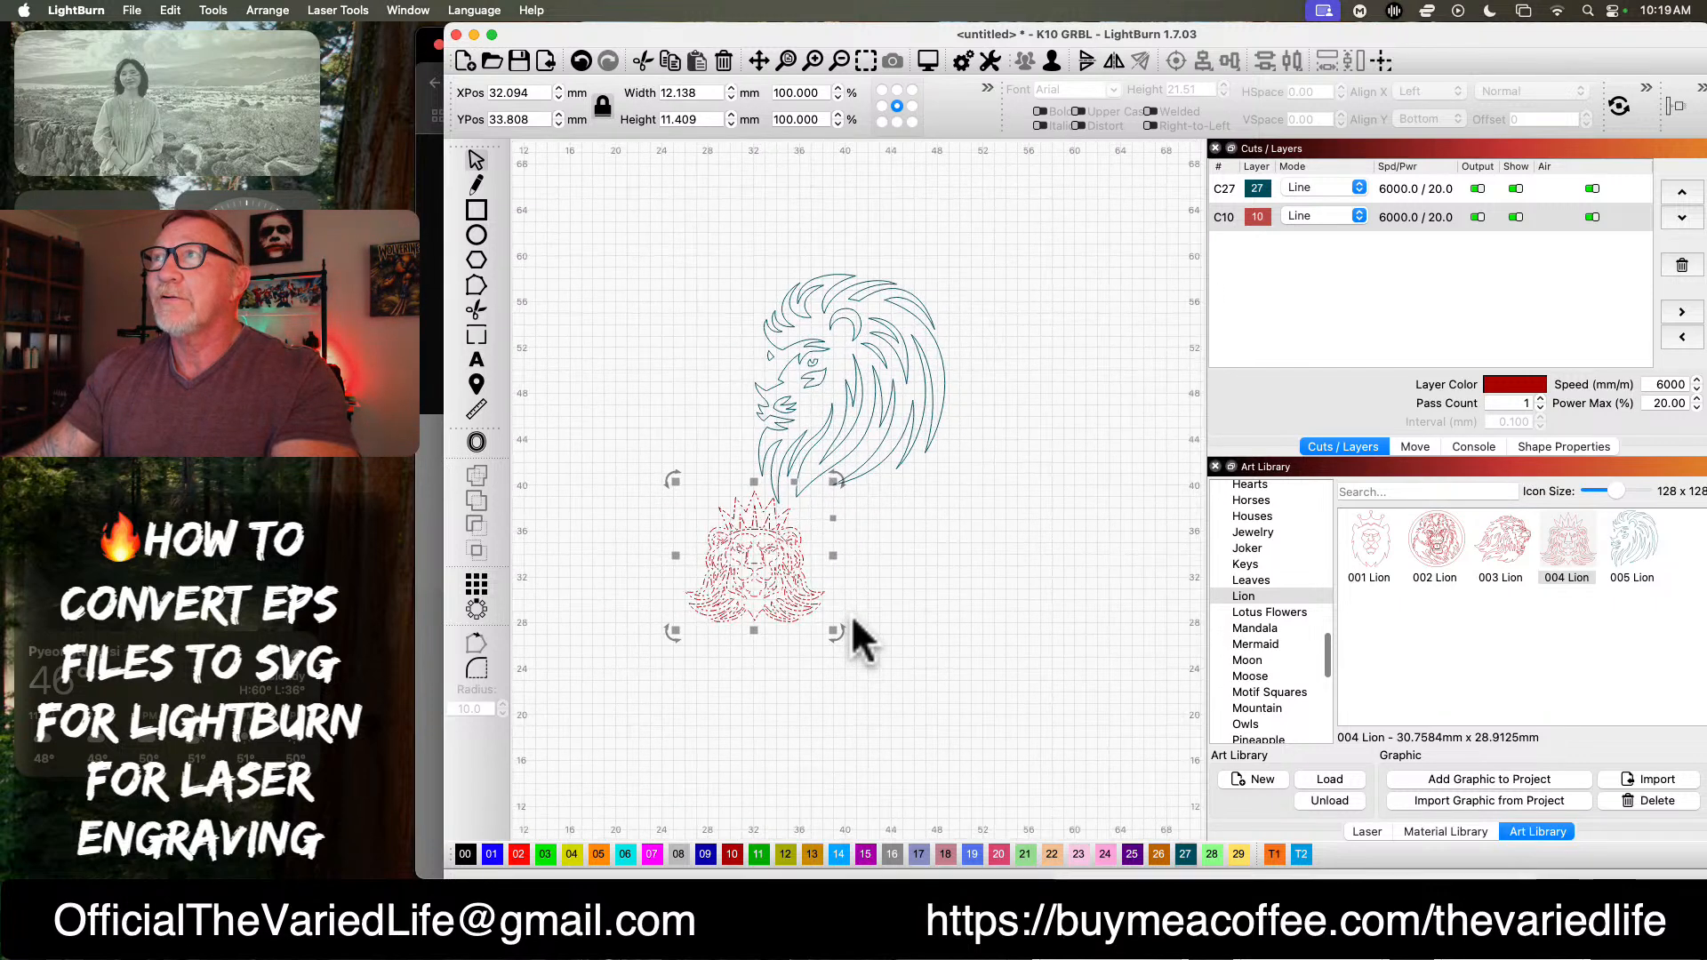
left_click(197, 165)
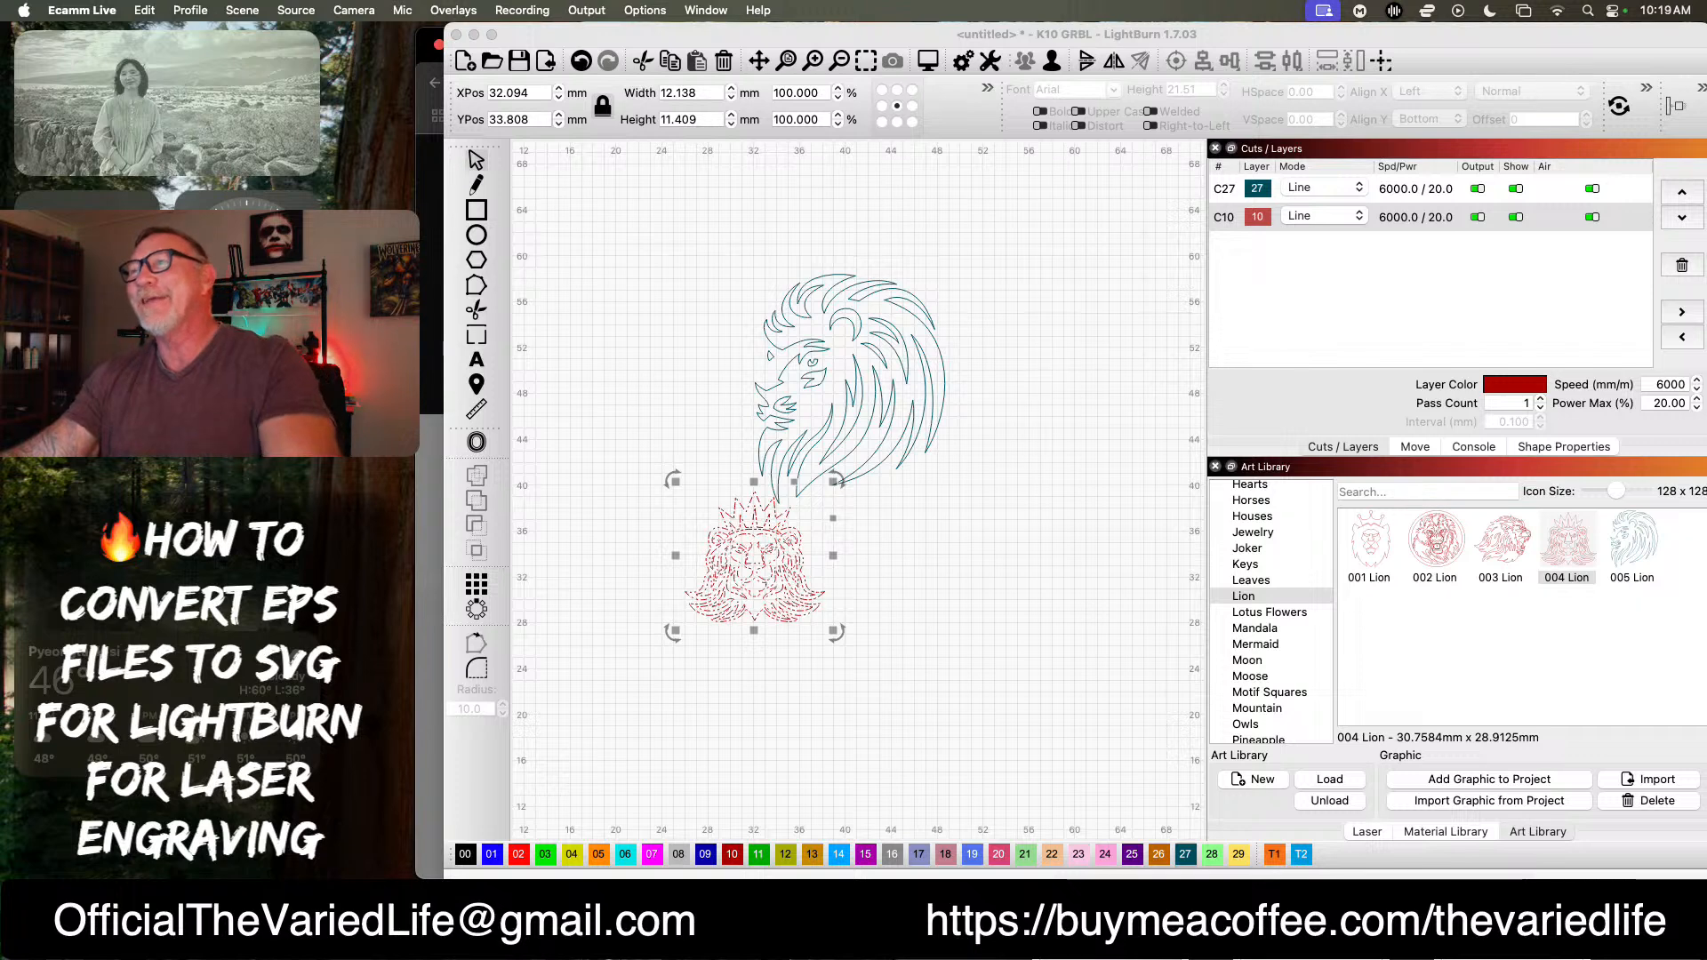
left_click(761, 568)
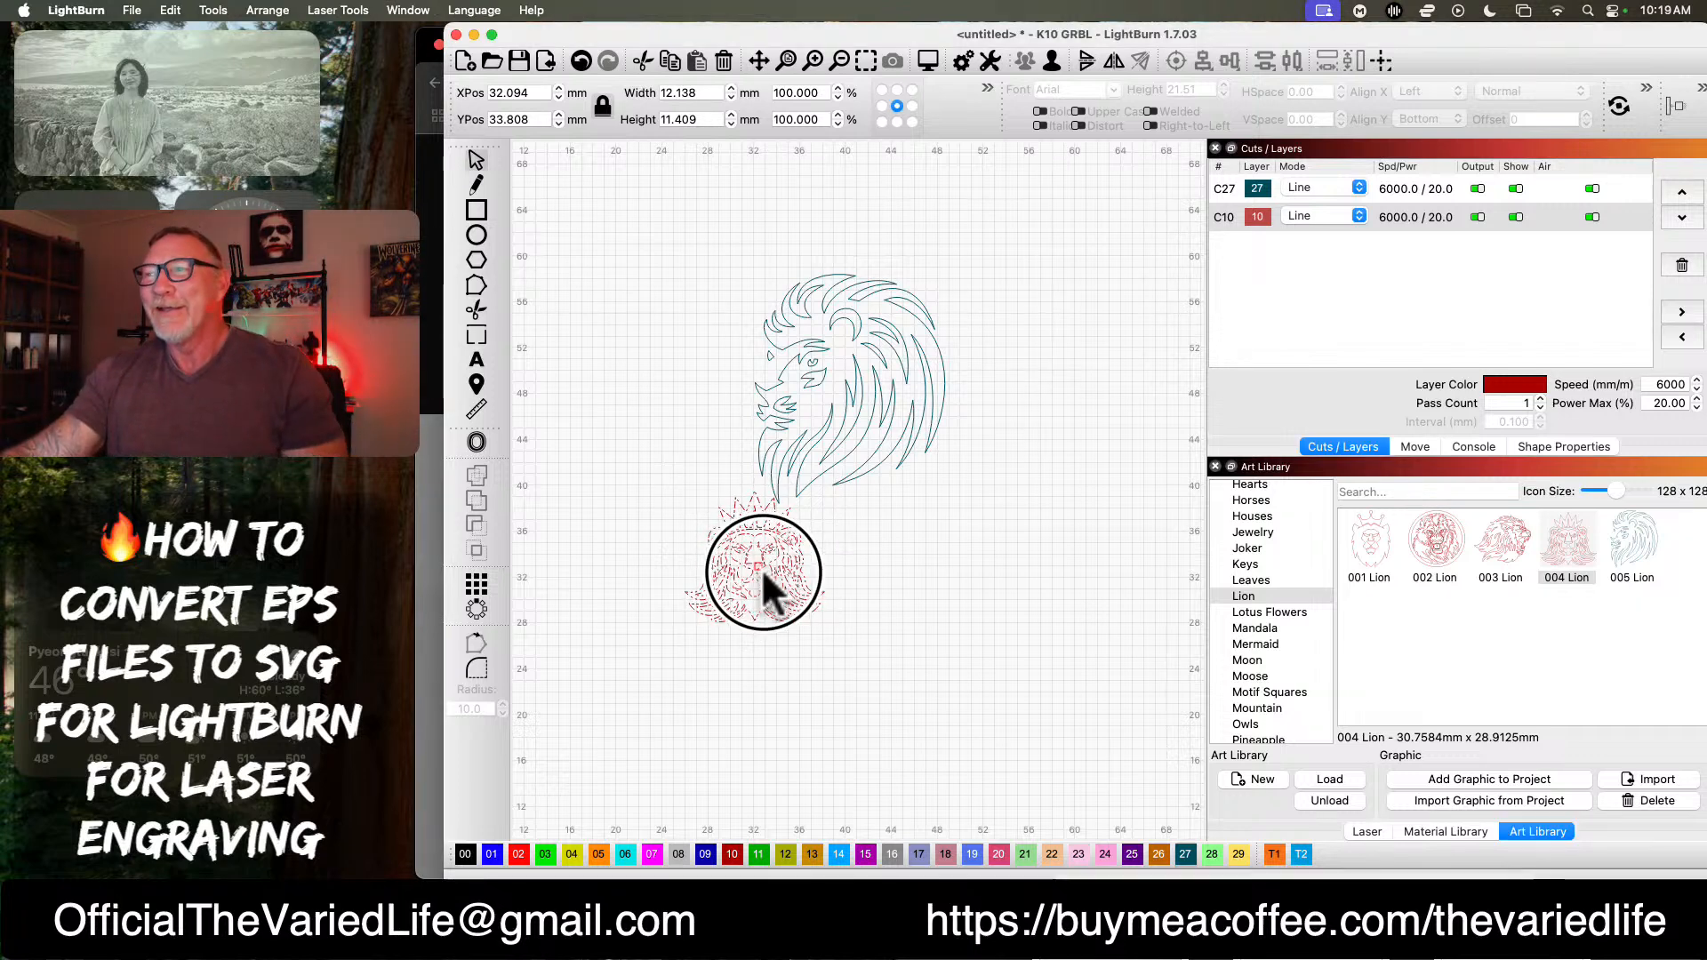
left_click(761, 568)
left_click(768, 567)
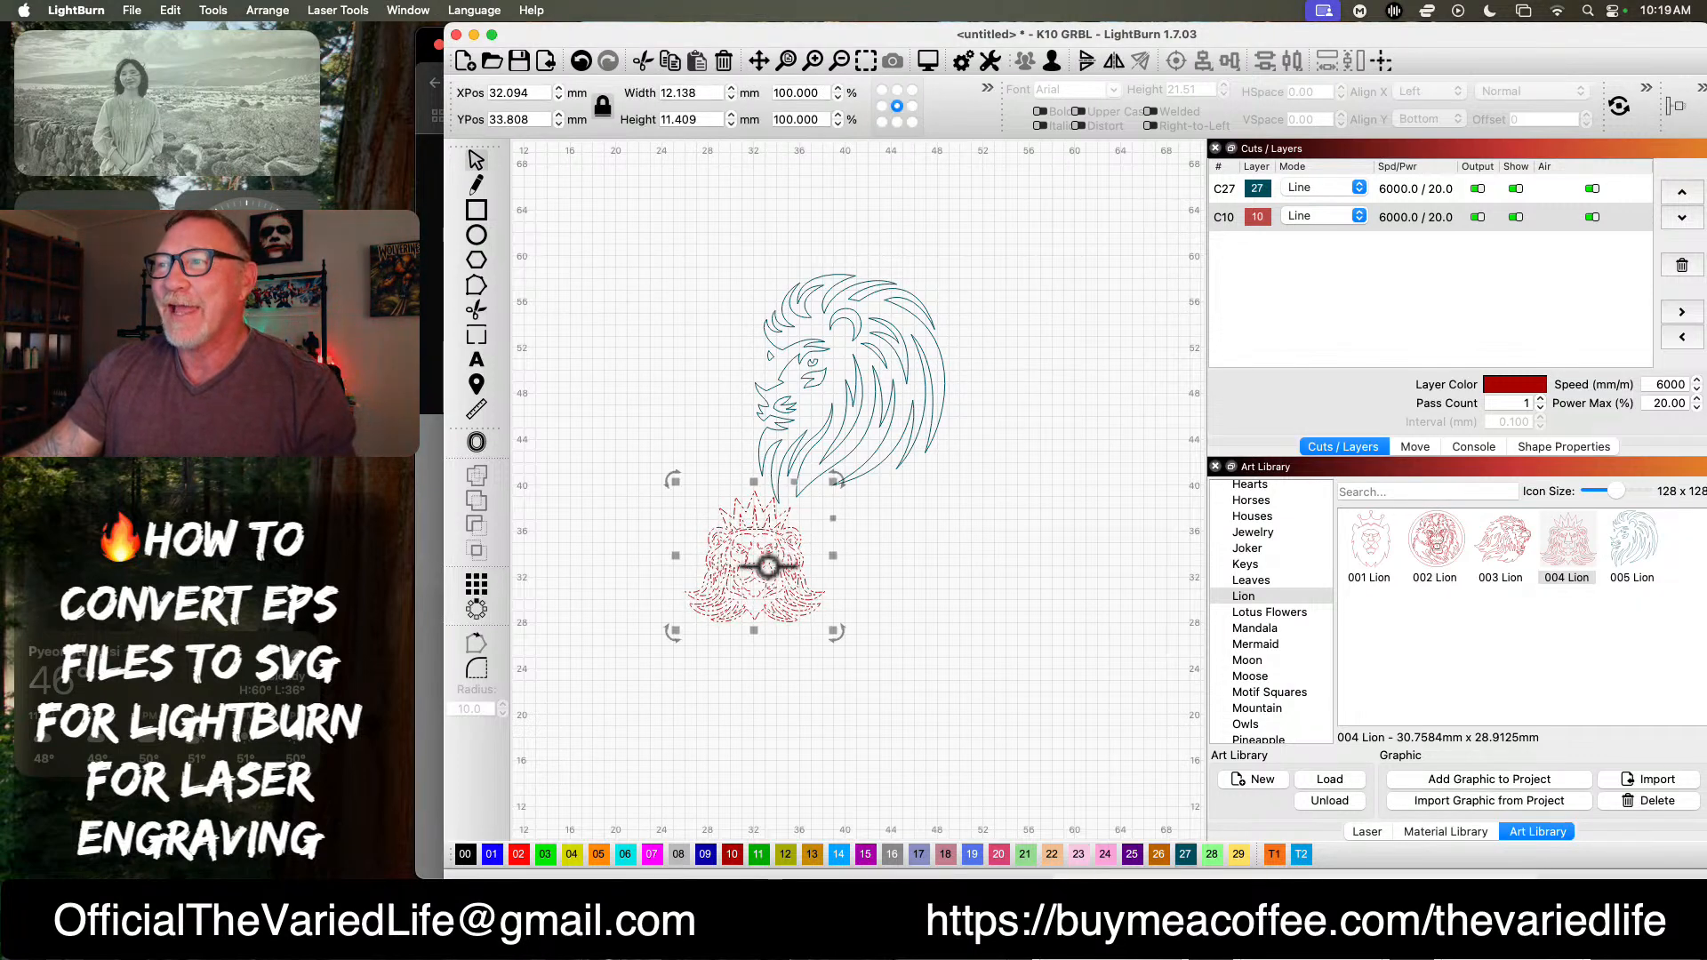
left_click(750, 602)
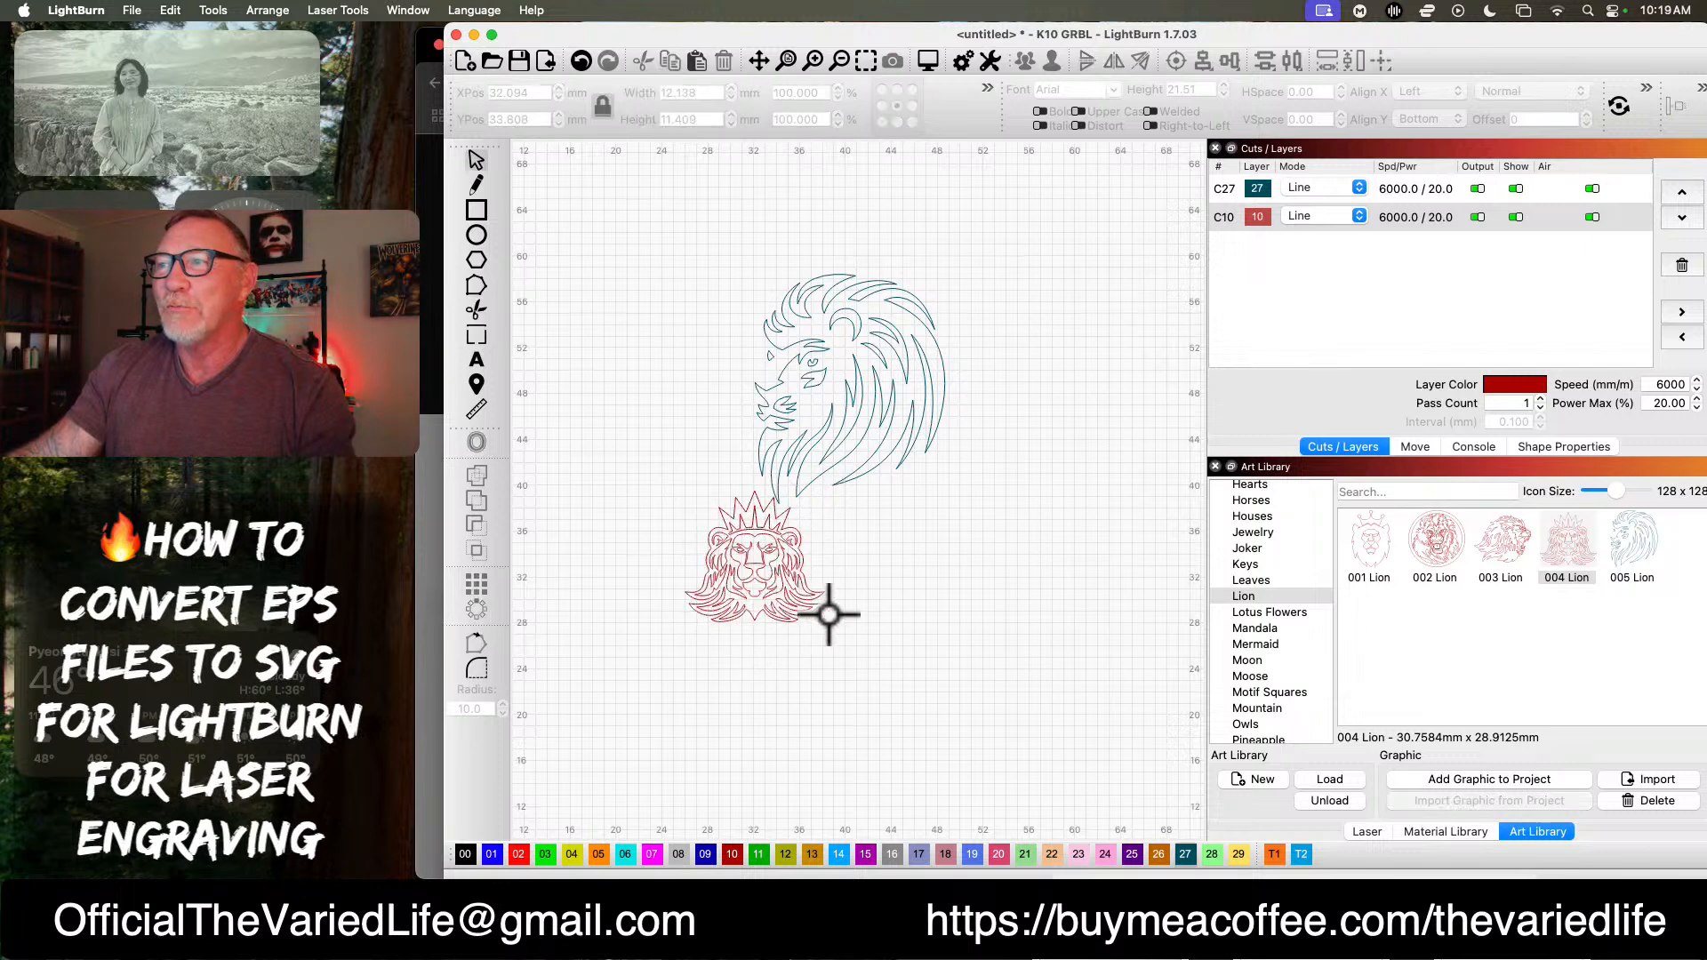
left_click(720, 558)
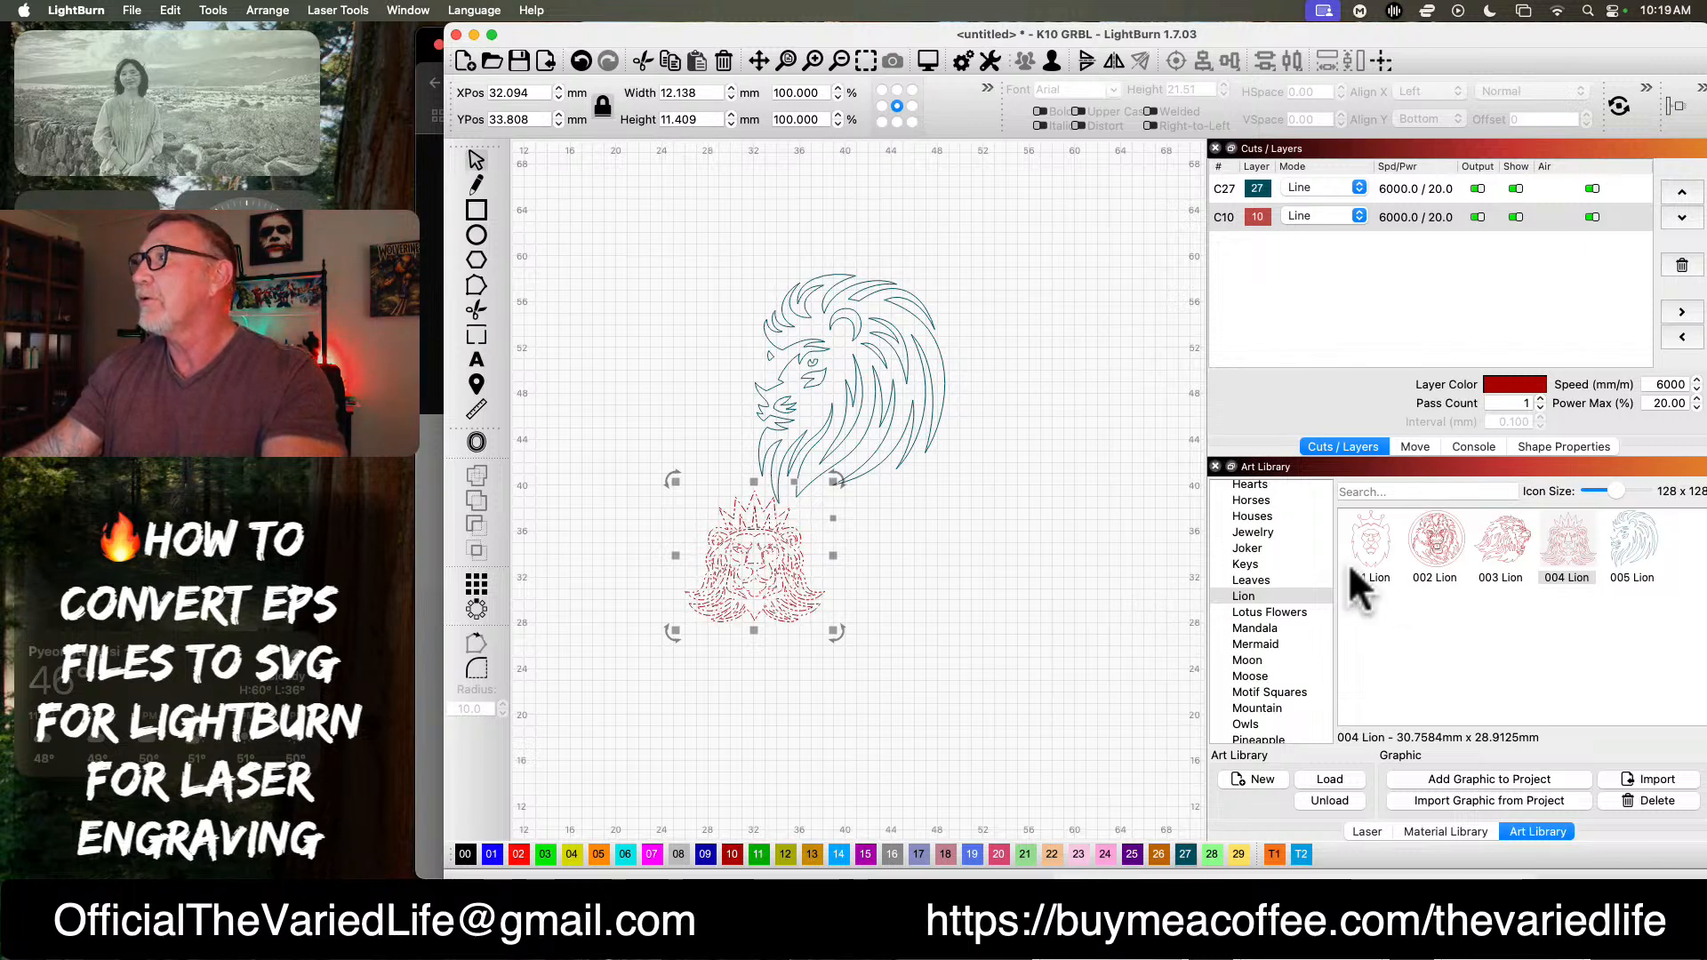
scroll(1043, 579, "up", 2)
scroll(1013, 562, "down", 3)
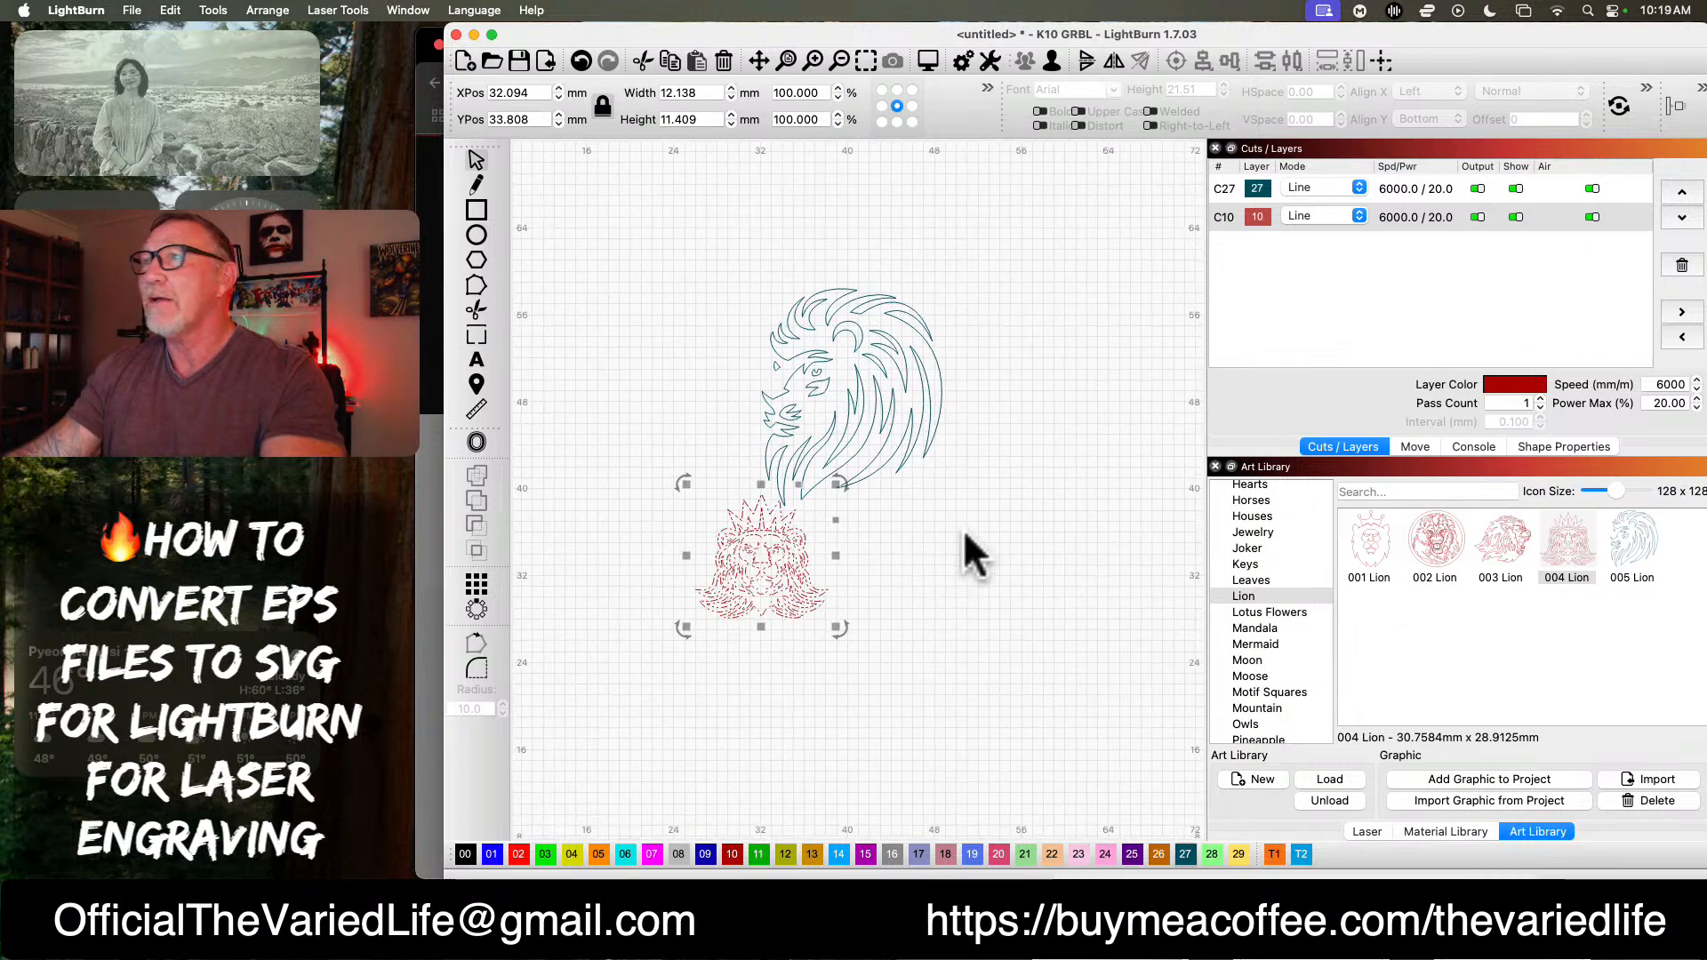
scroll(956, 516, "up", 1)
scroll(947, 498, "down", 1)
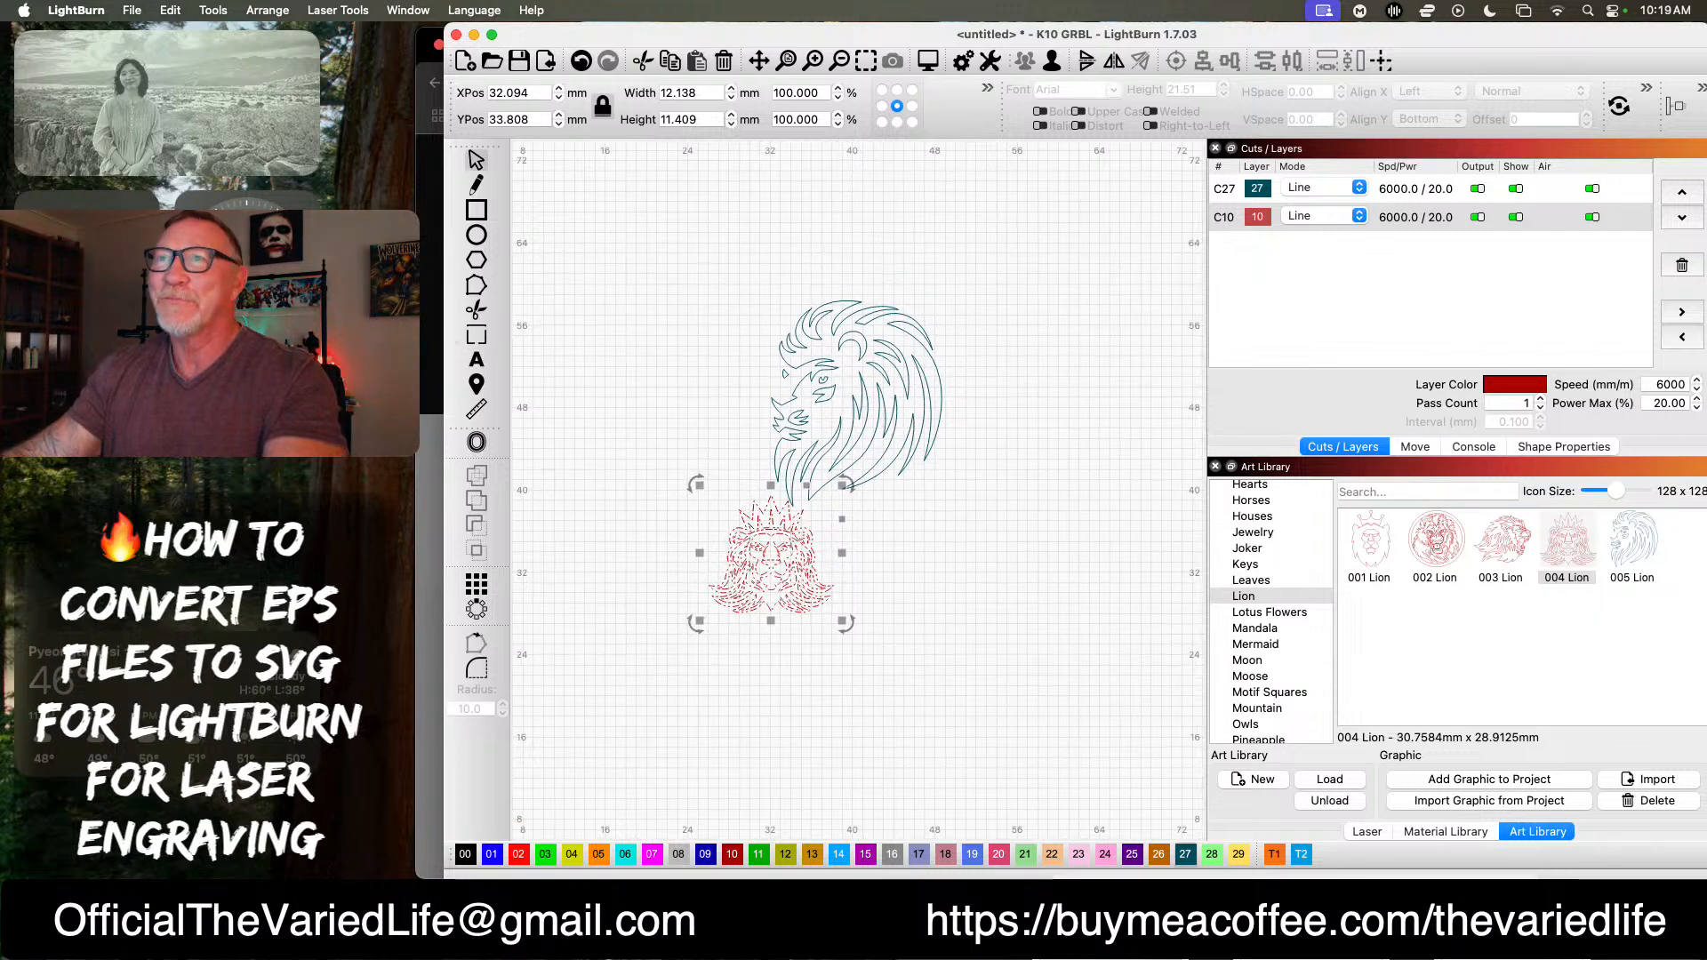
Step: Switch to Chrome, close the converted SVG's preview, look through the freedesignfile vectors, and return to the EPS to SVG converter page
left_click(434, 787)
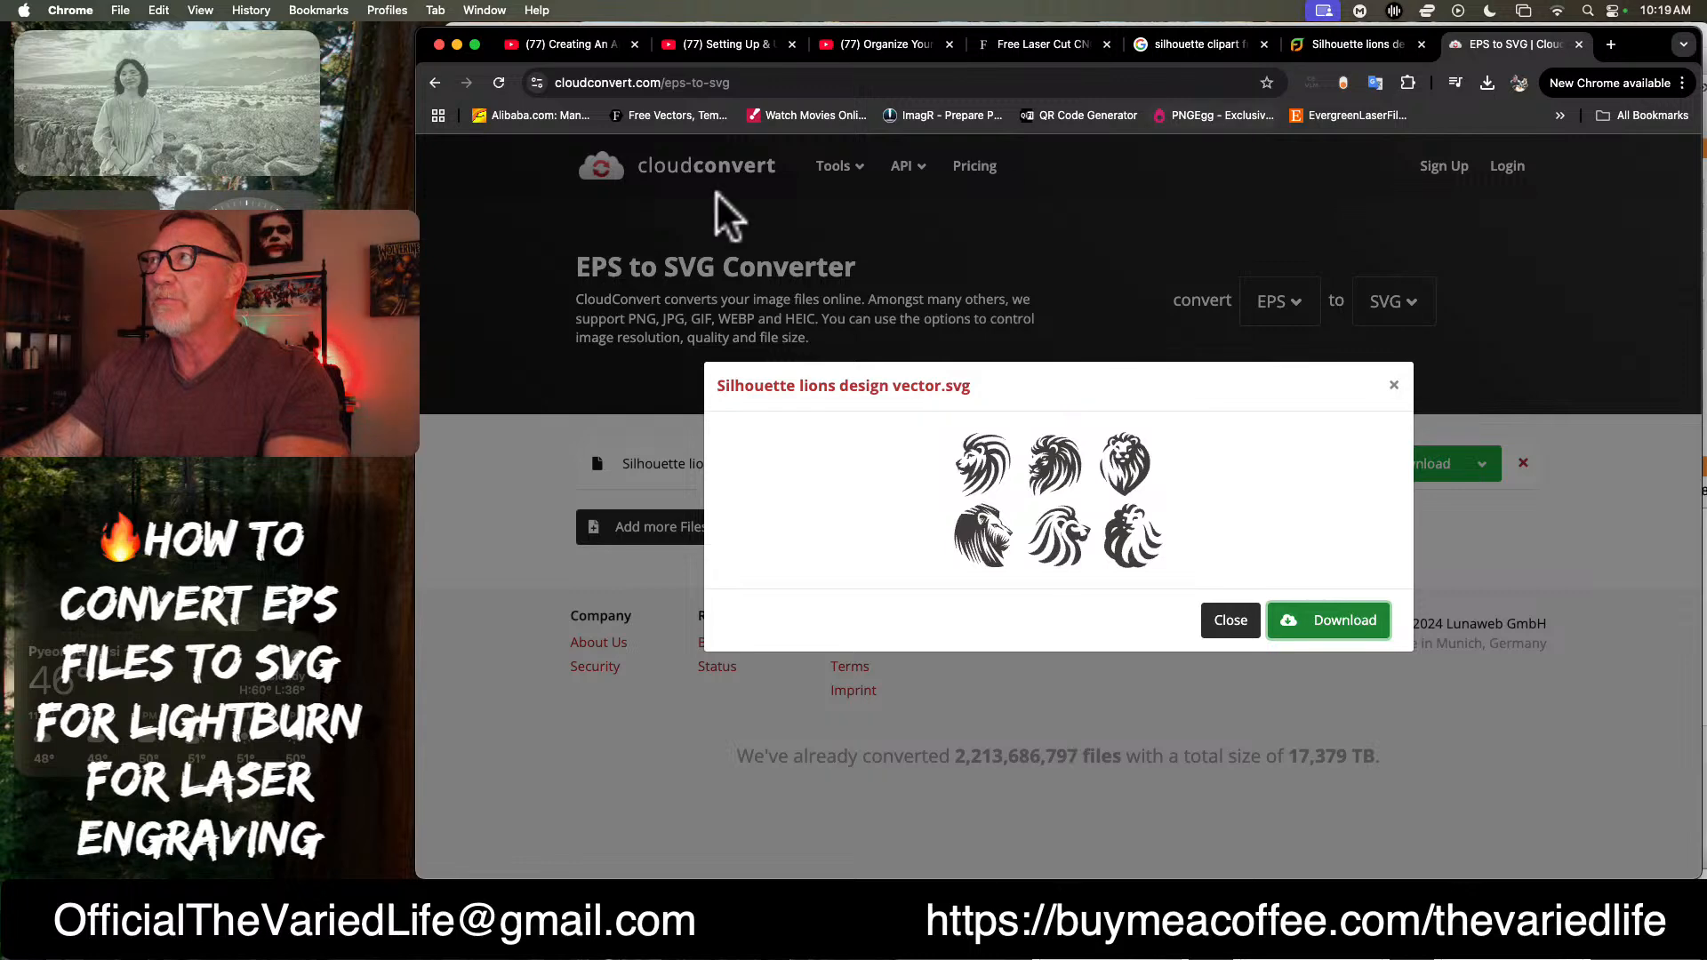
left_click(1231, 622)
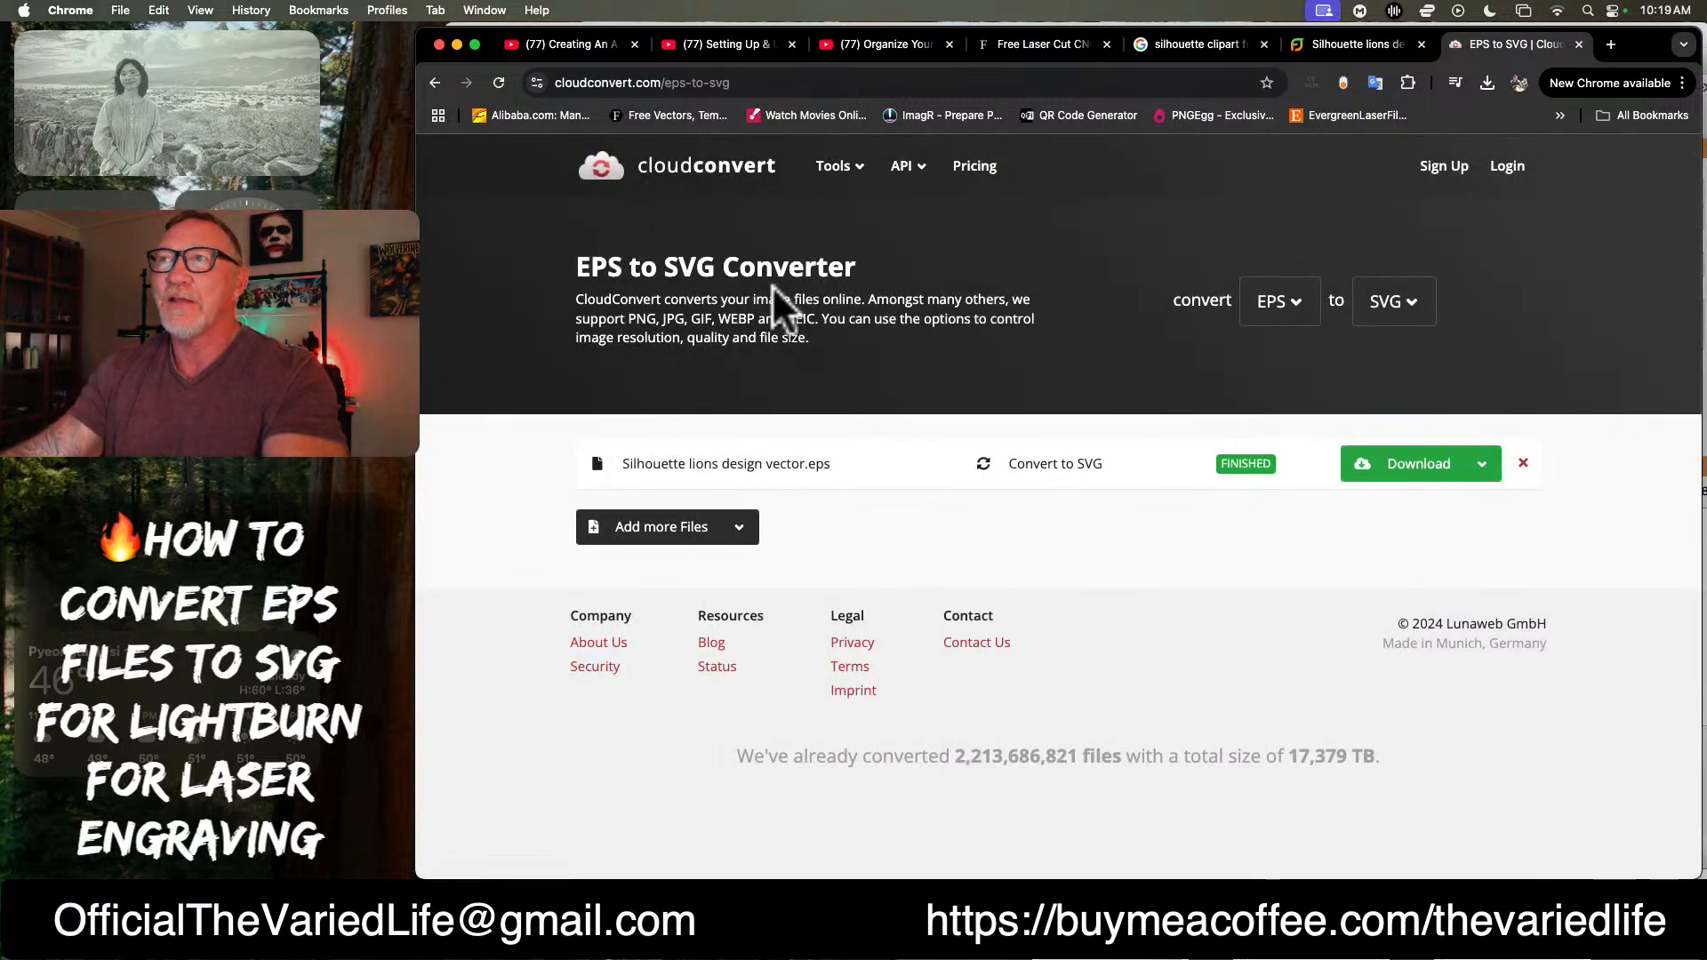
left_click(1336, 40)
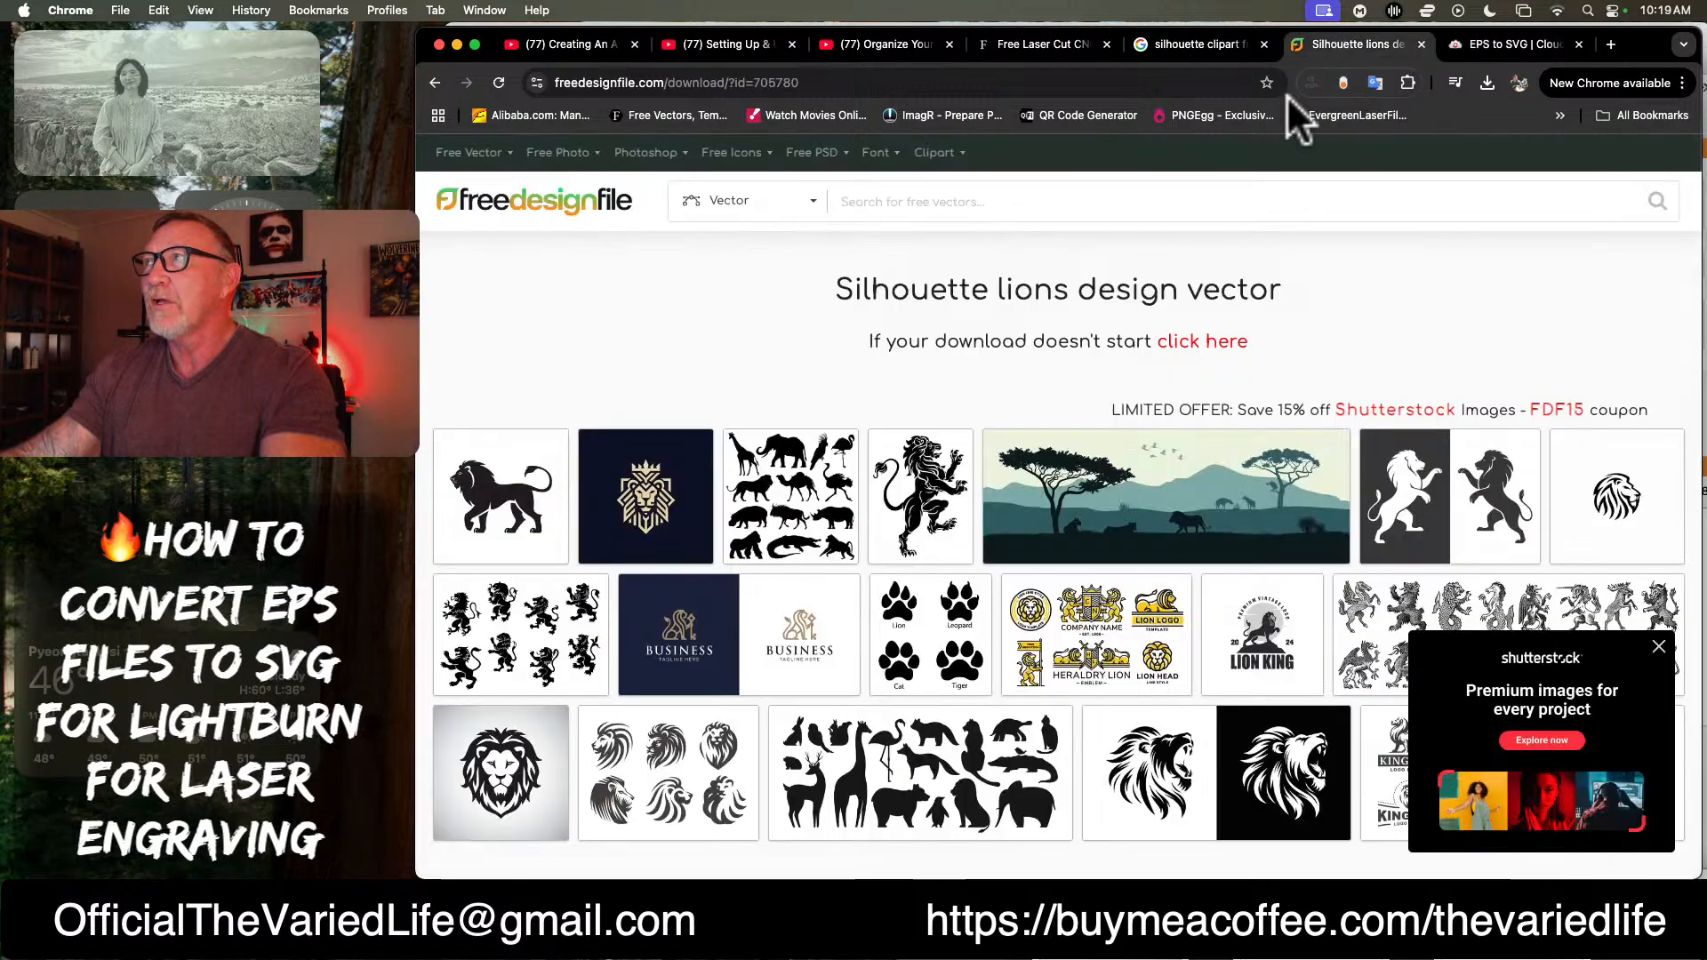
scroll(916, 569, "down", 8)
scroll(922, 569, "down", 7)
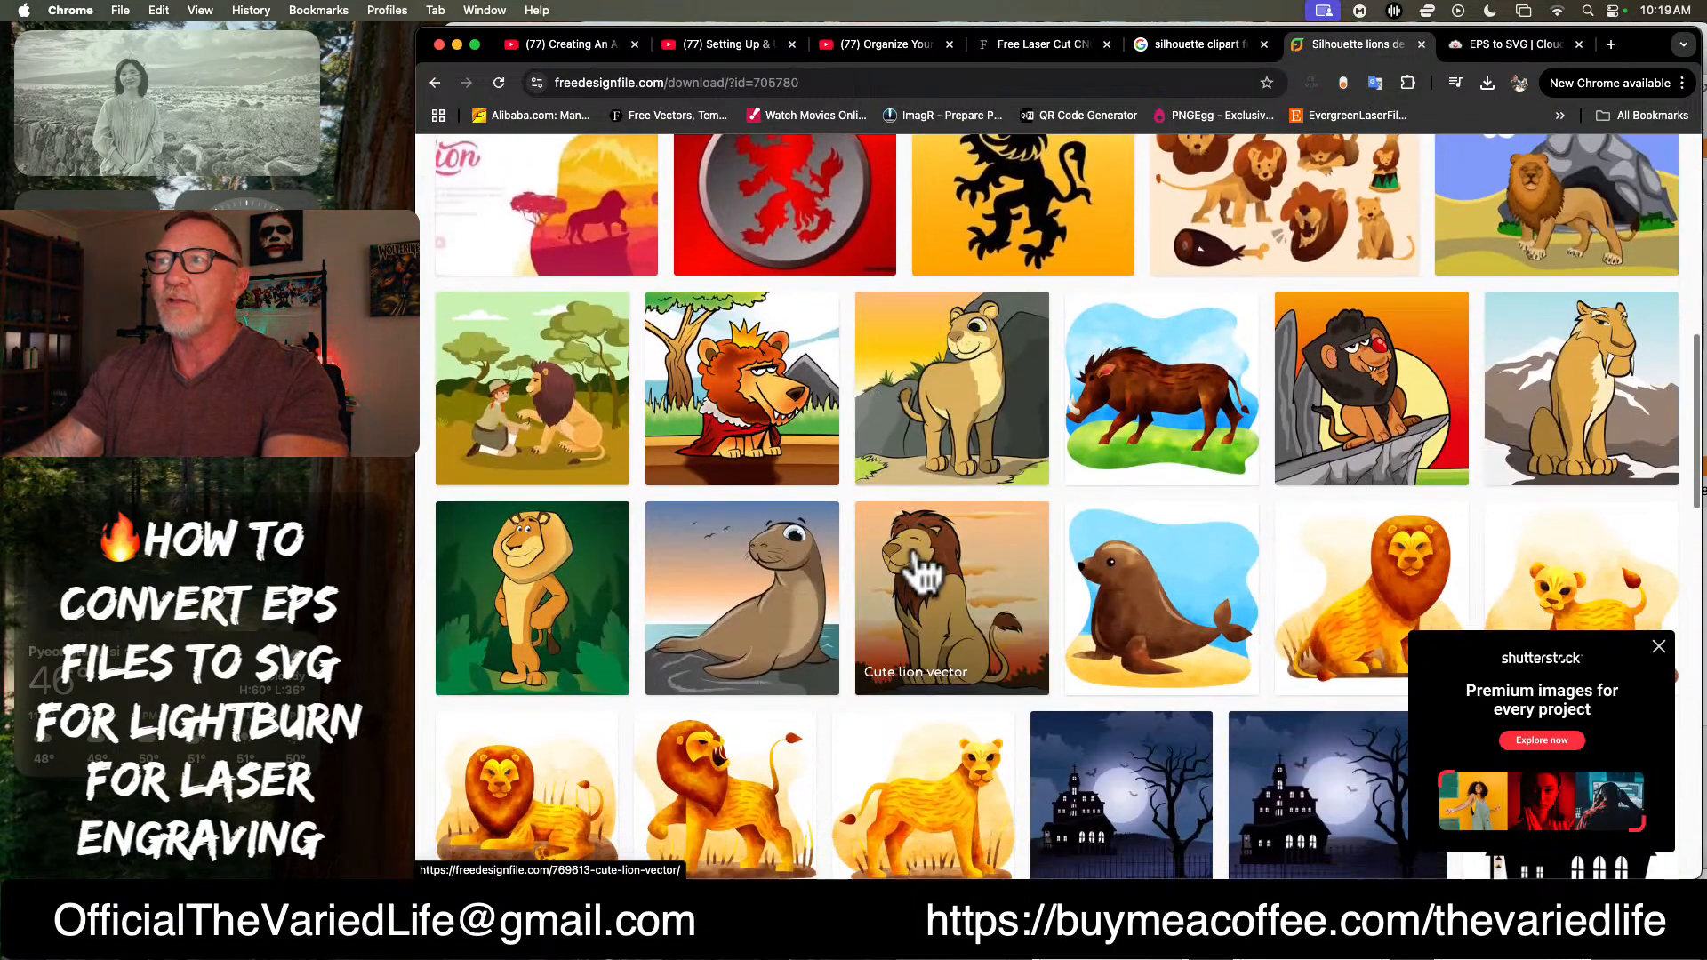
scroll(916, 573, "up", 5)
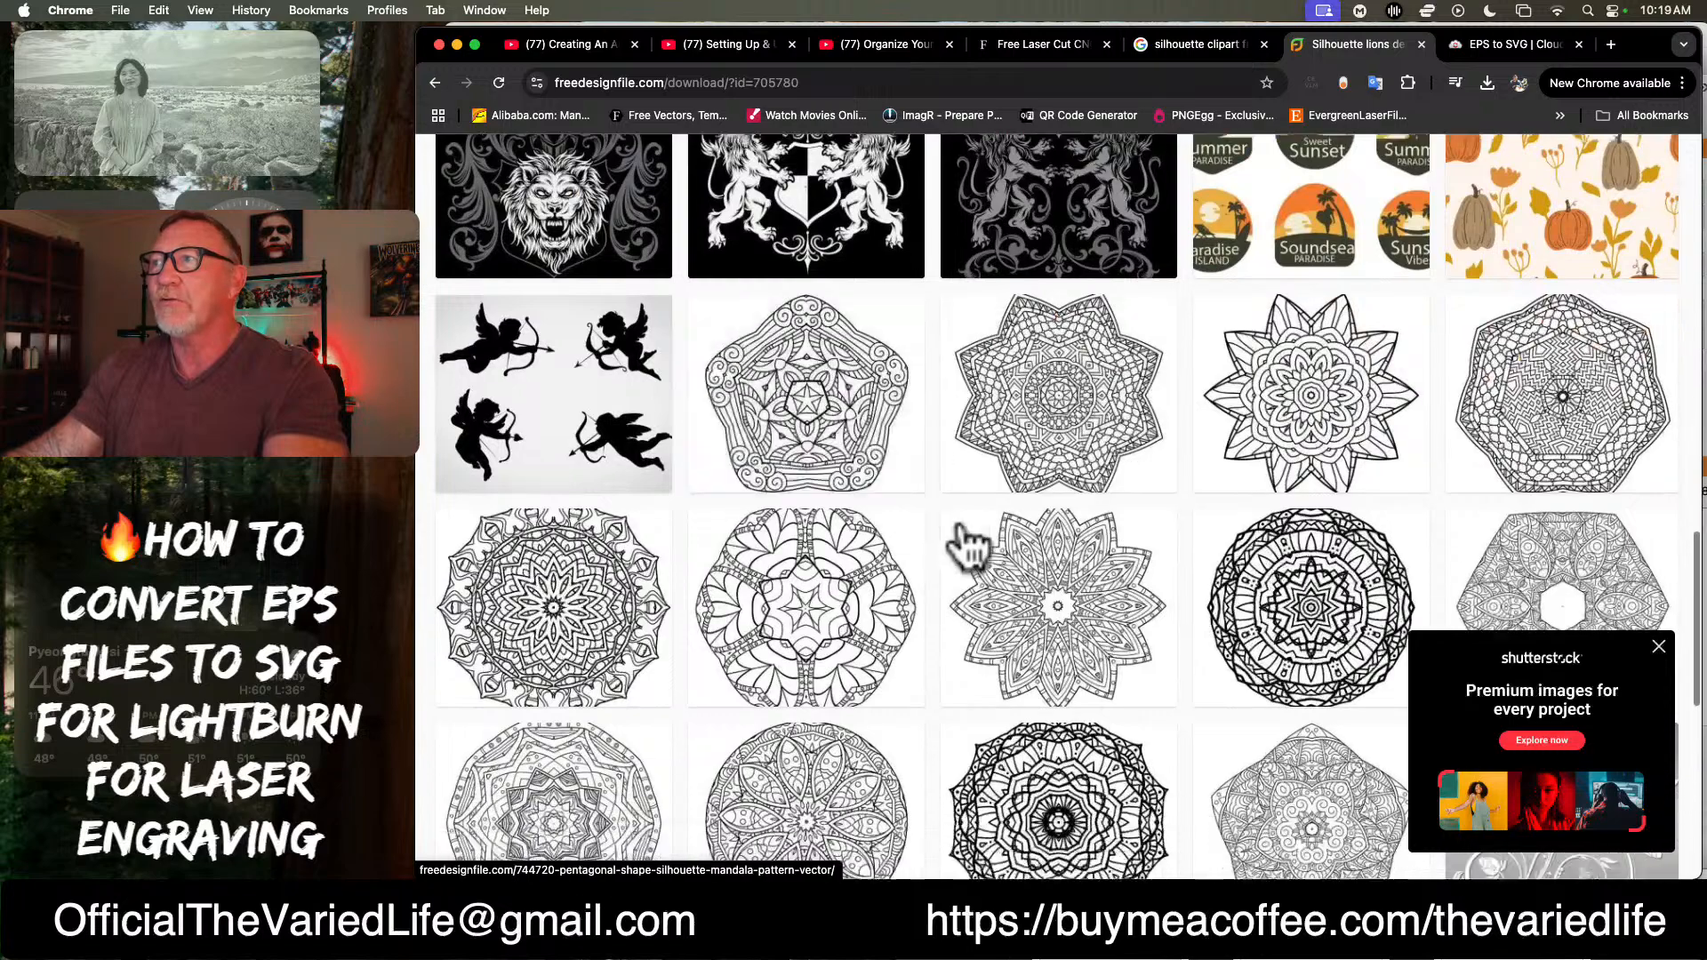
scroll(914, 526, "down", 2)
scroll(787, 413, "down", 1)
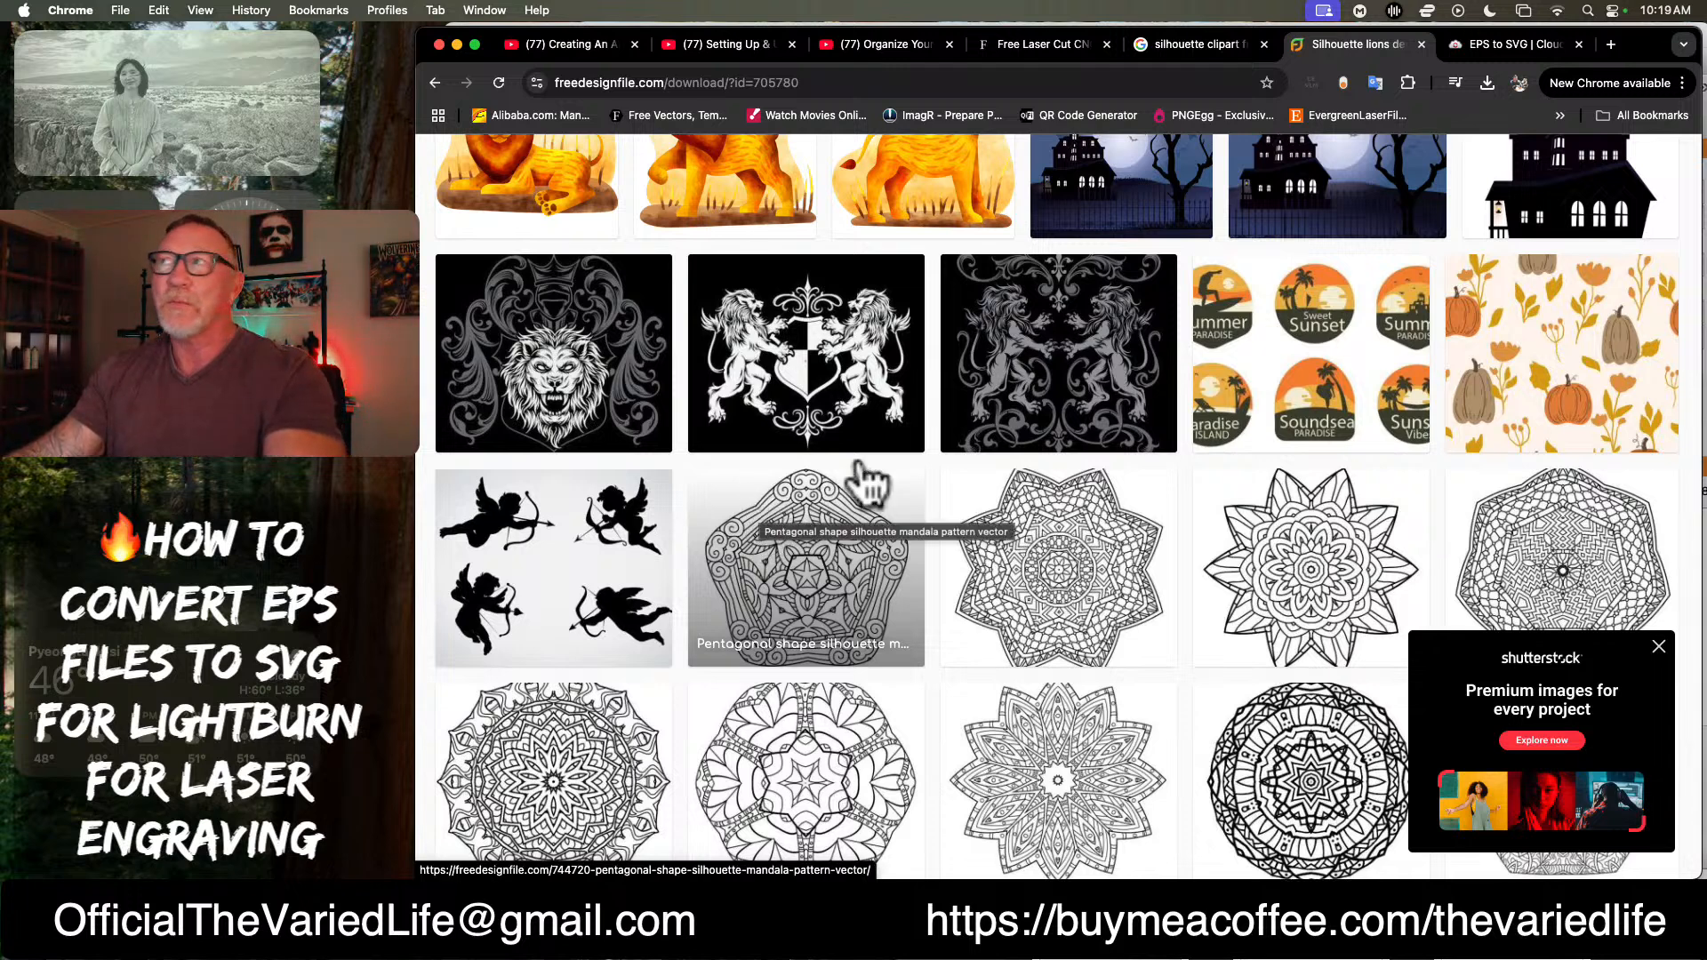
left_click(1508, 42)
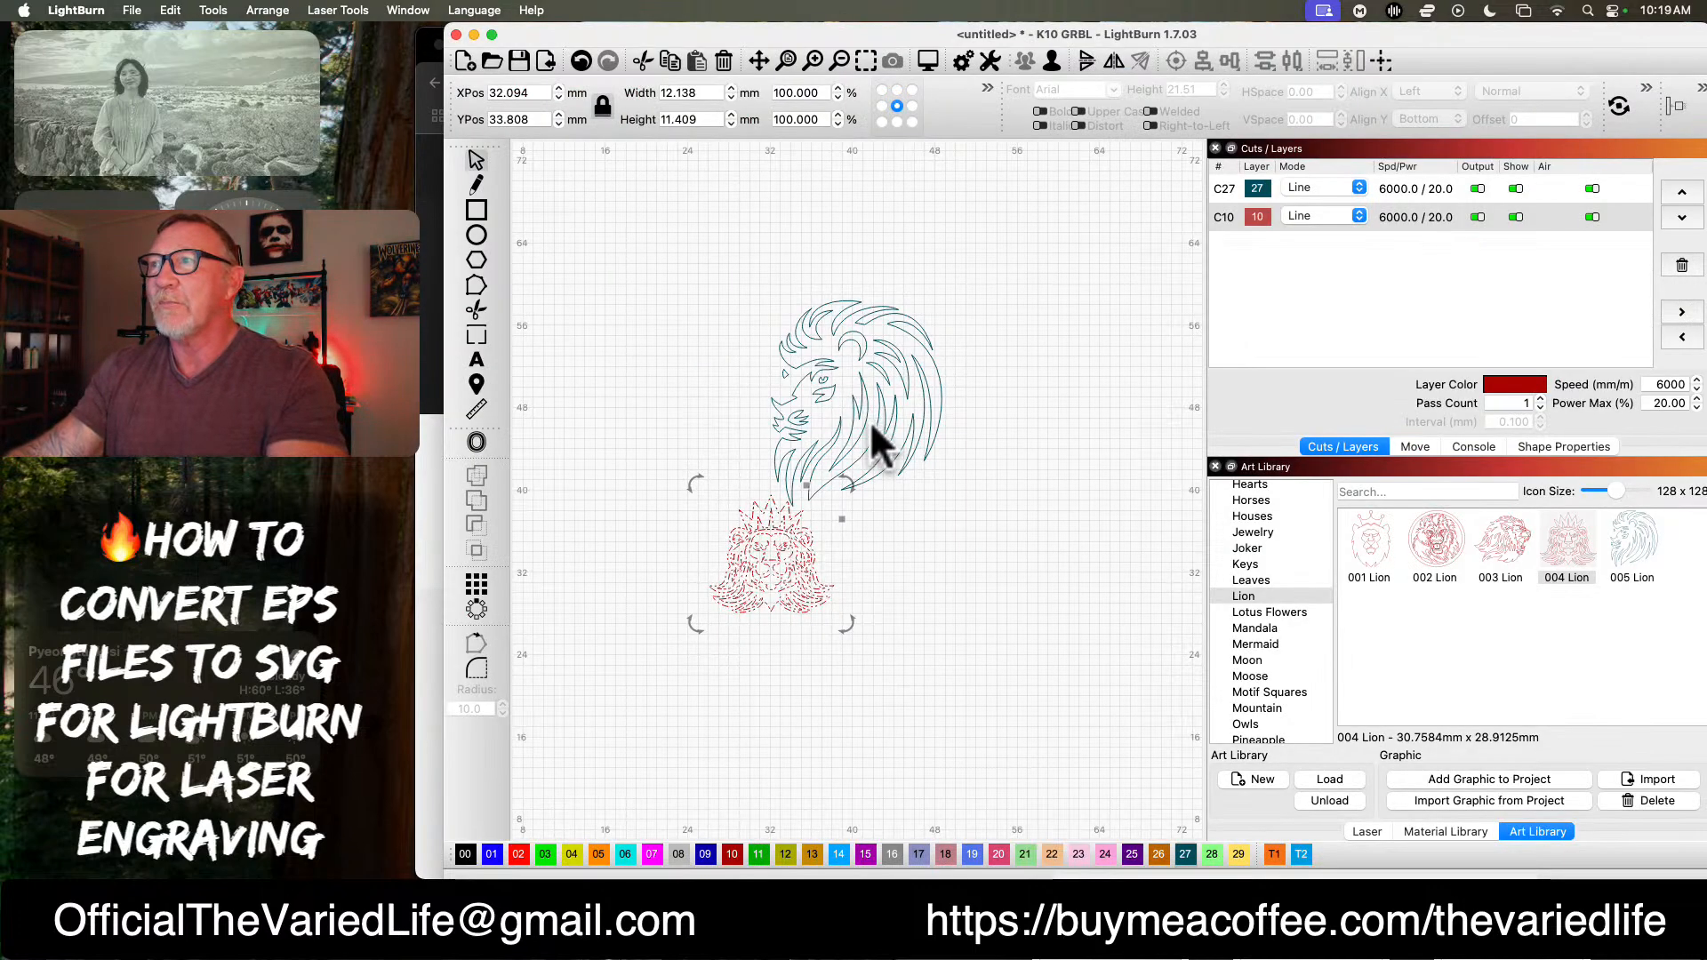
Step: In LightBurn, select the profile lion and review the editor, units and grids, display, and import/export settings
left_click(872, 412)
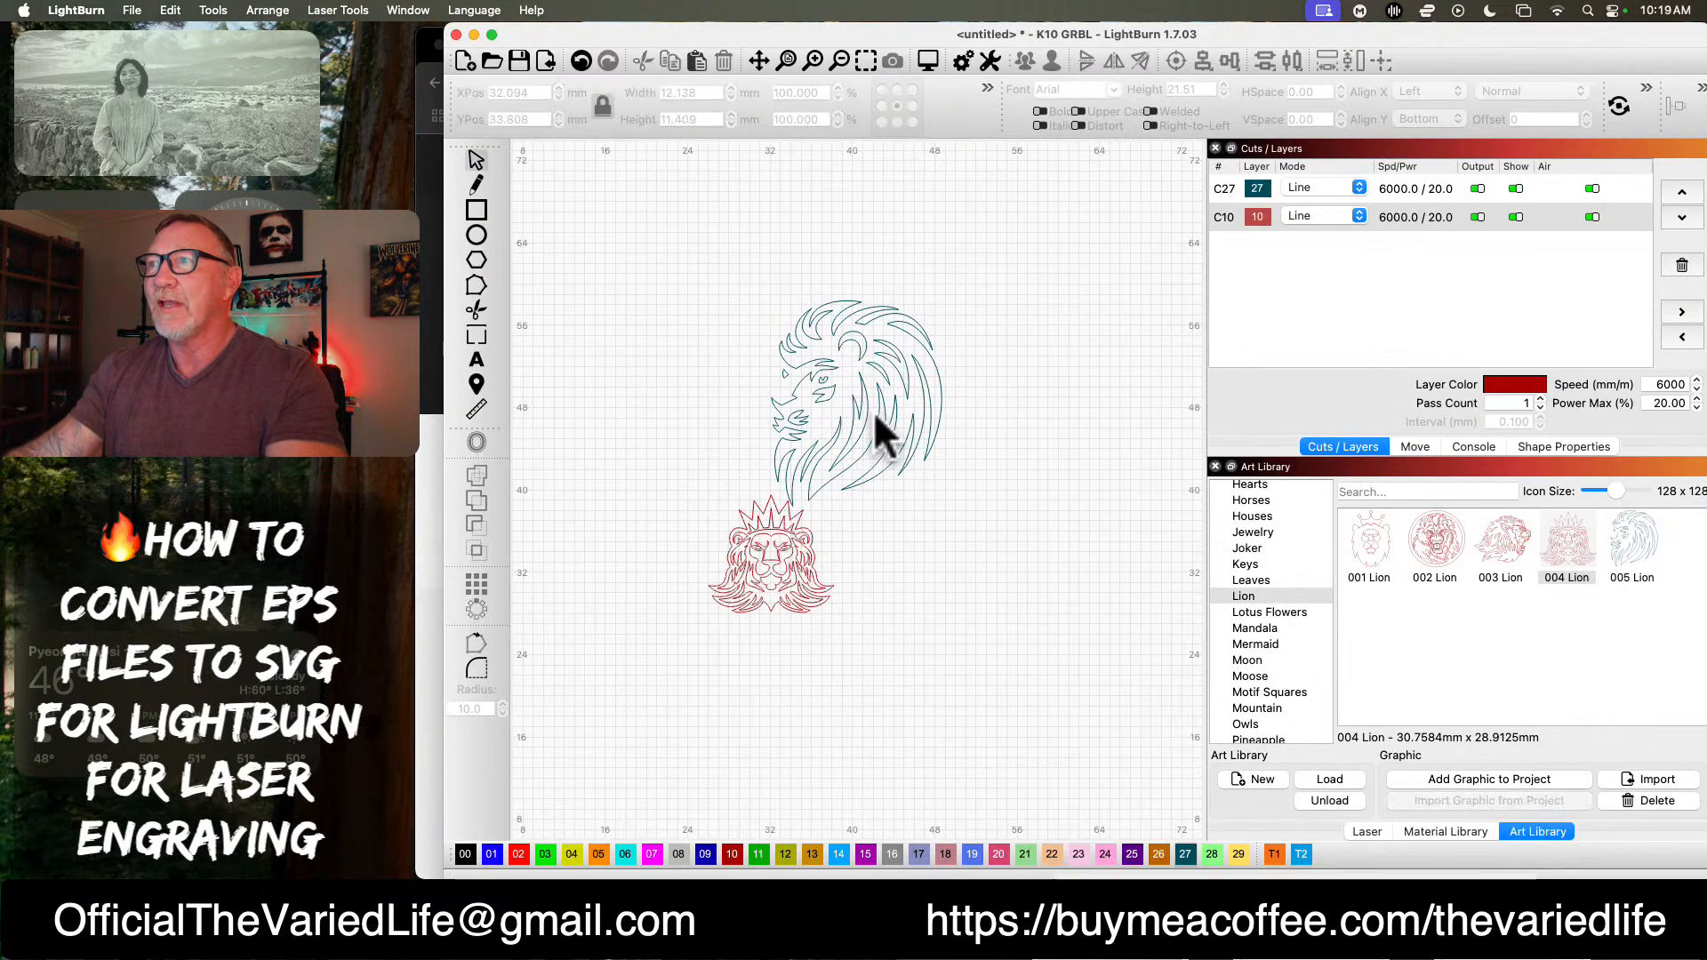
left_click_drag(965, 485, 743, 285)
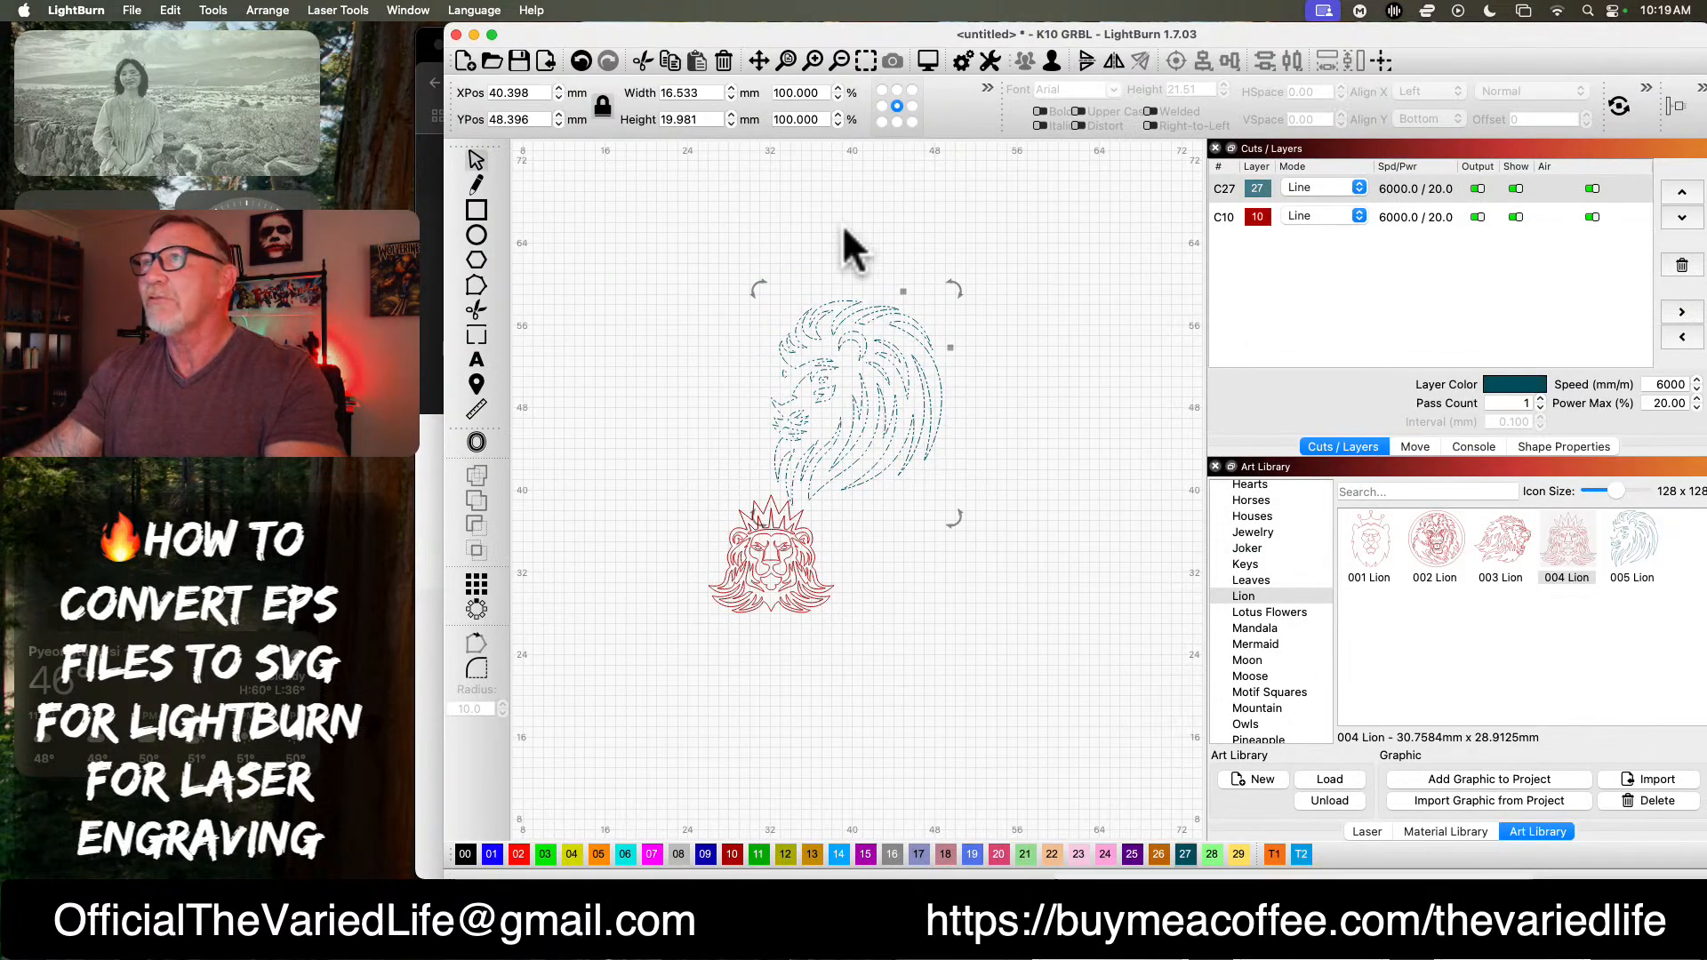
left_click(89, 12)
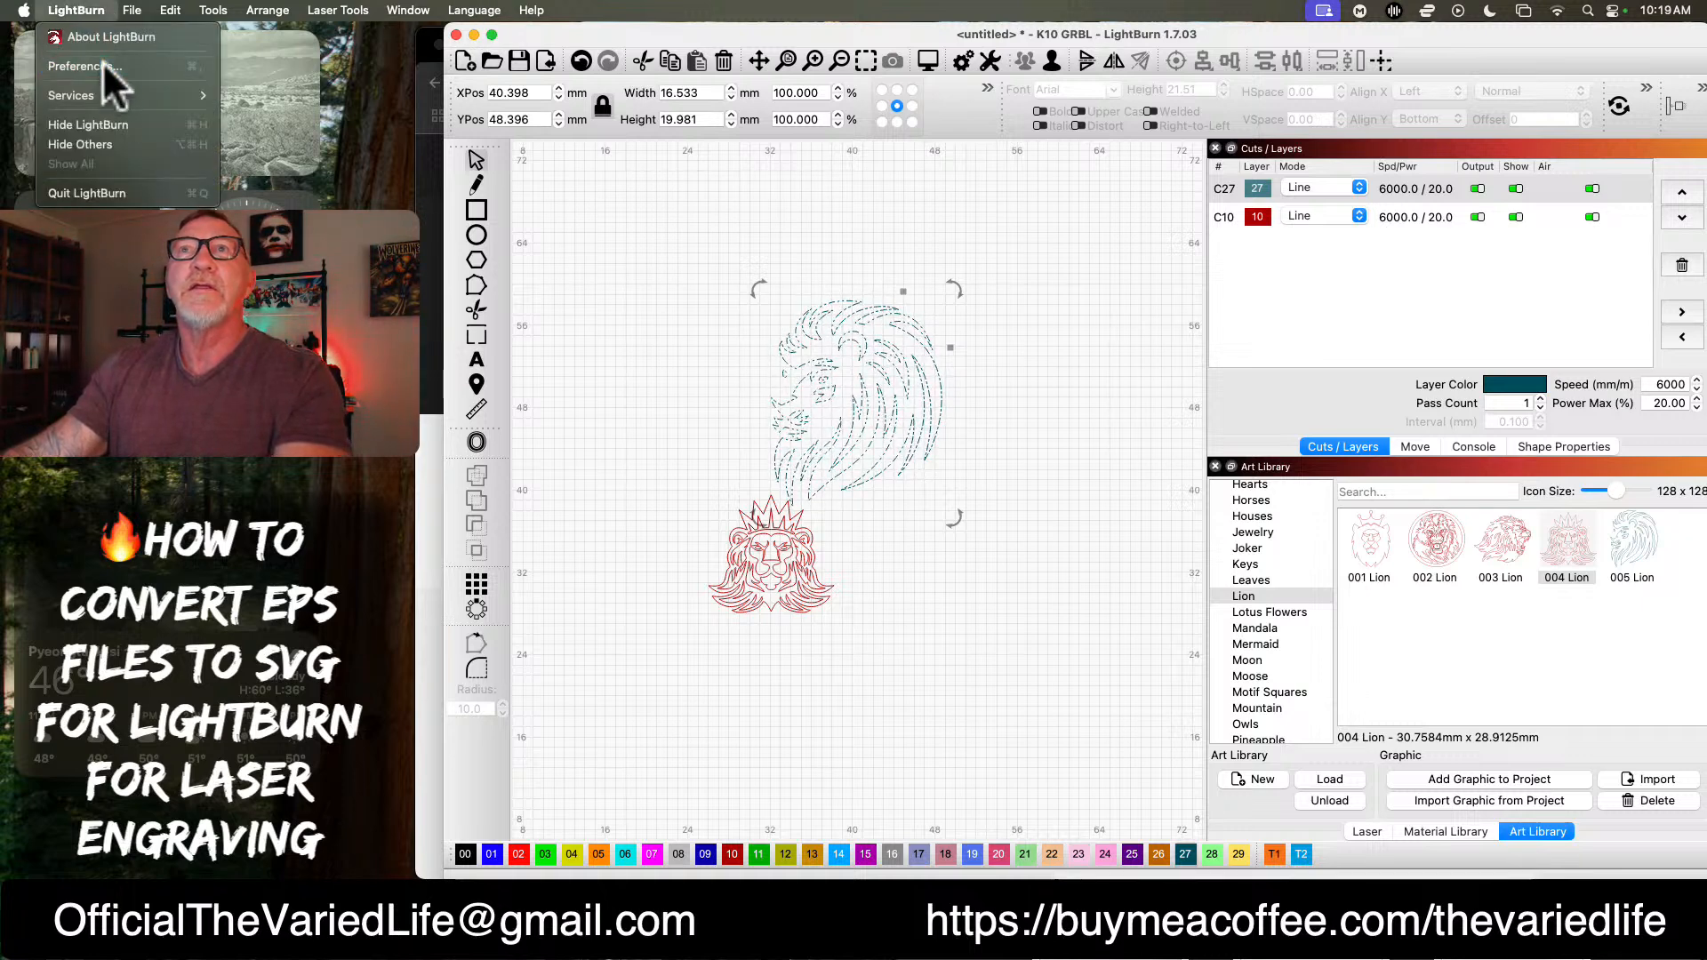
left_click(103, 59)
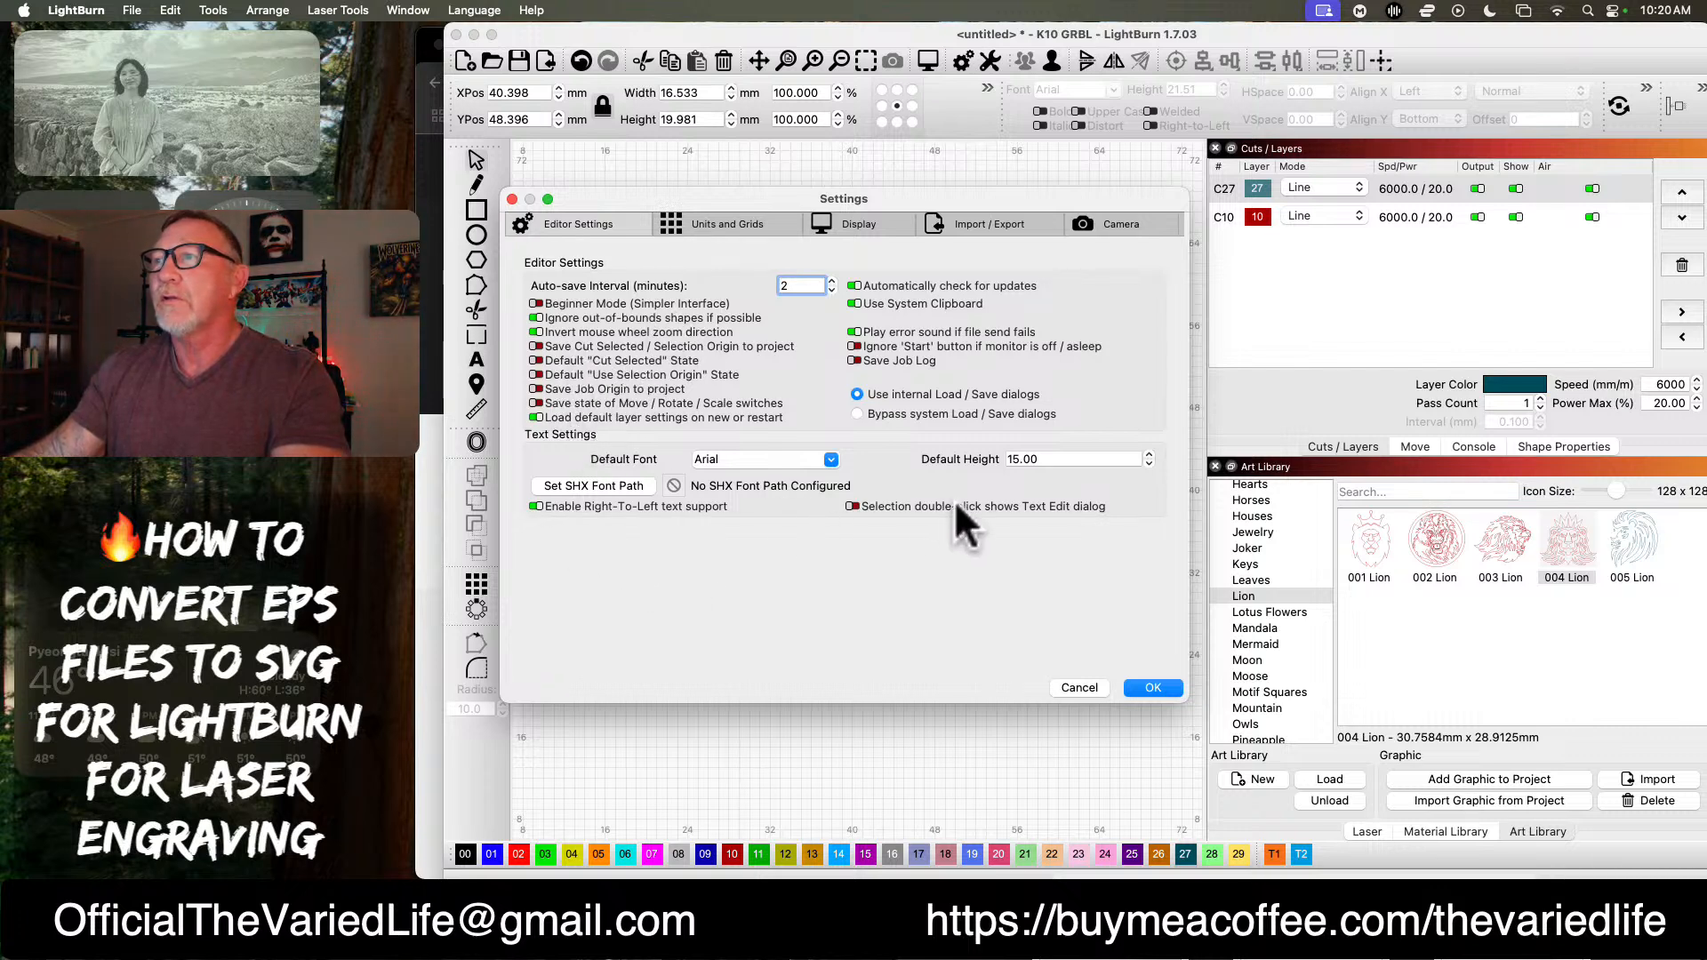
left_click(717, 220)
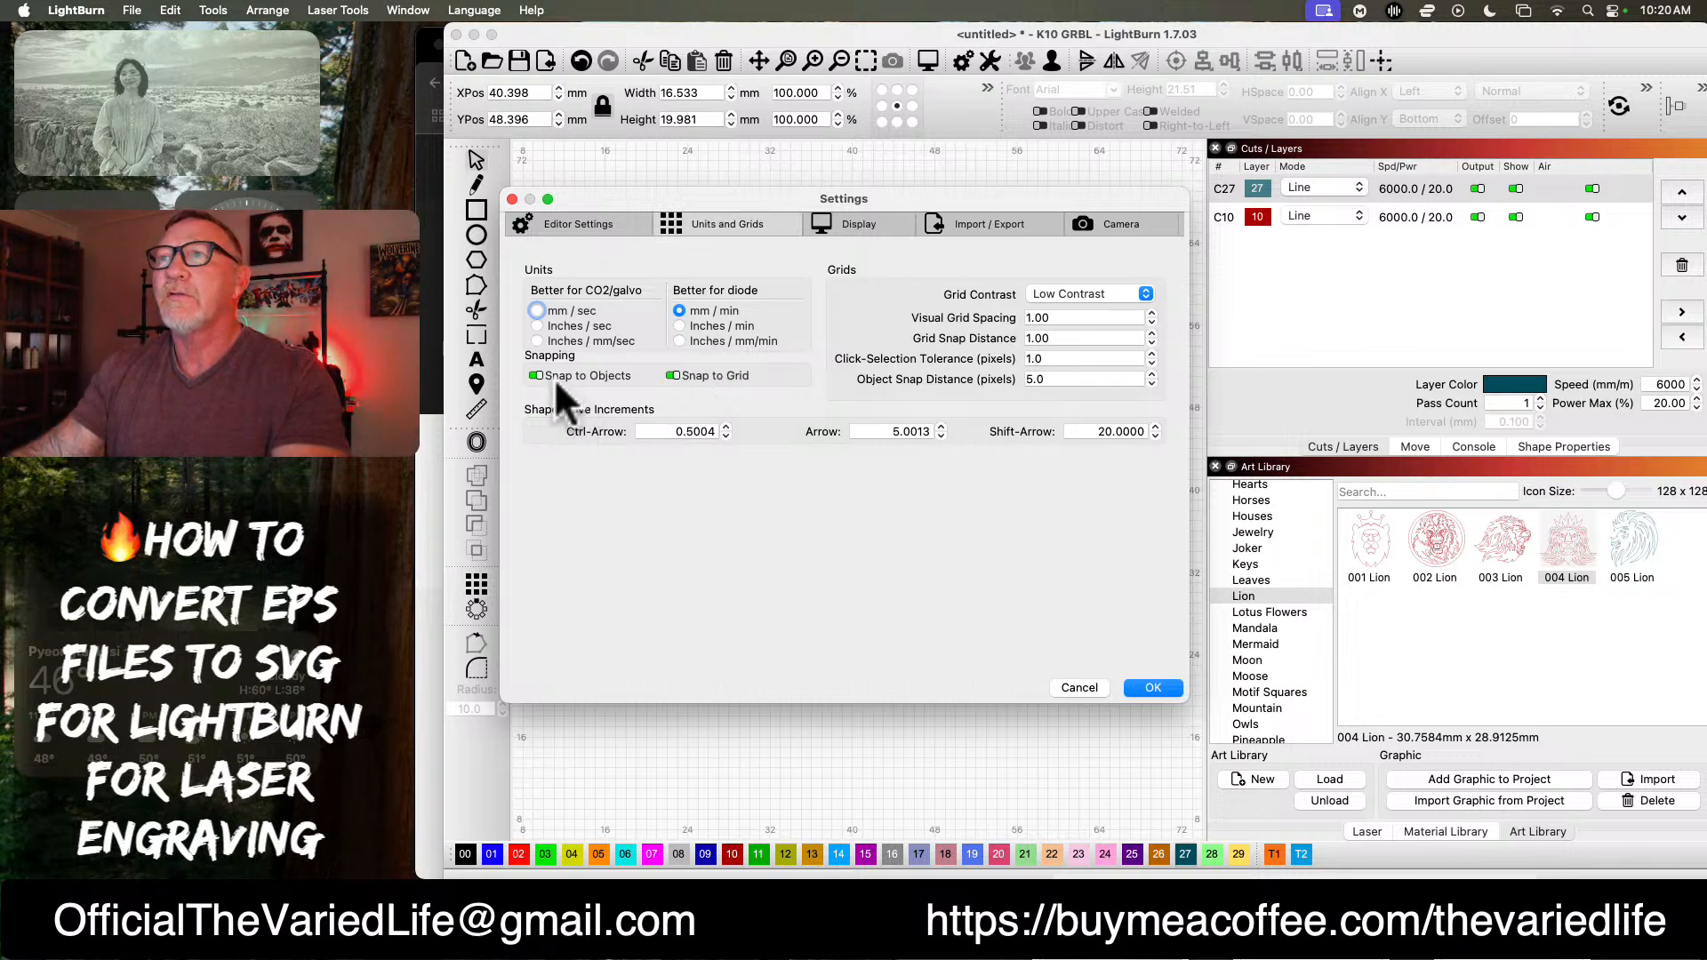
left_click(857, 223)
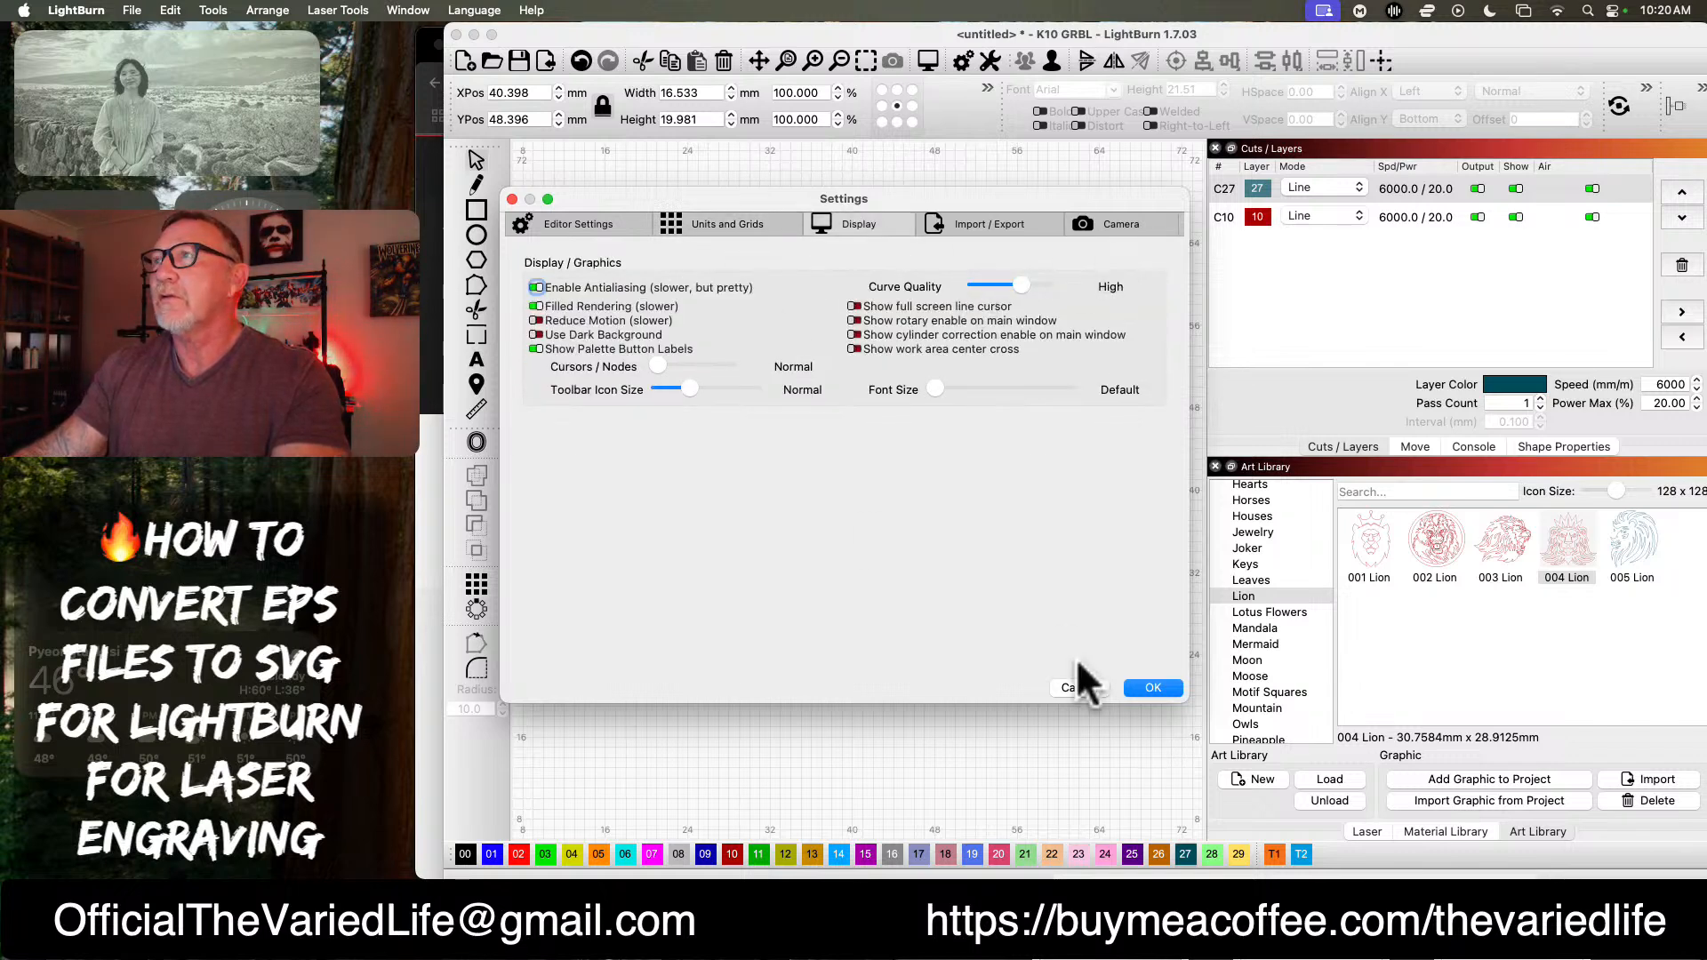
left_click(974, 225)
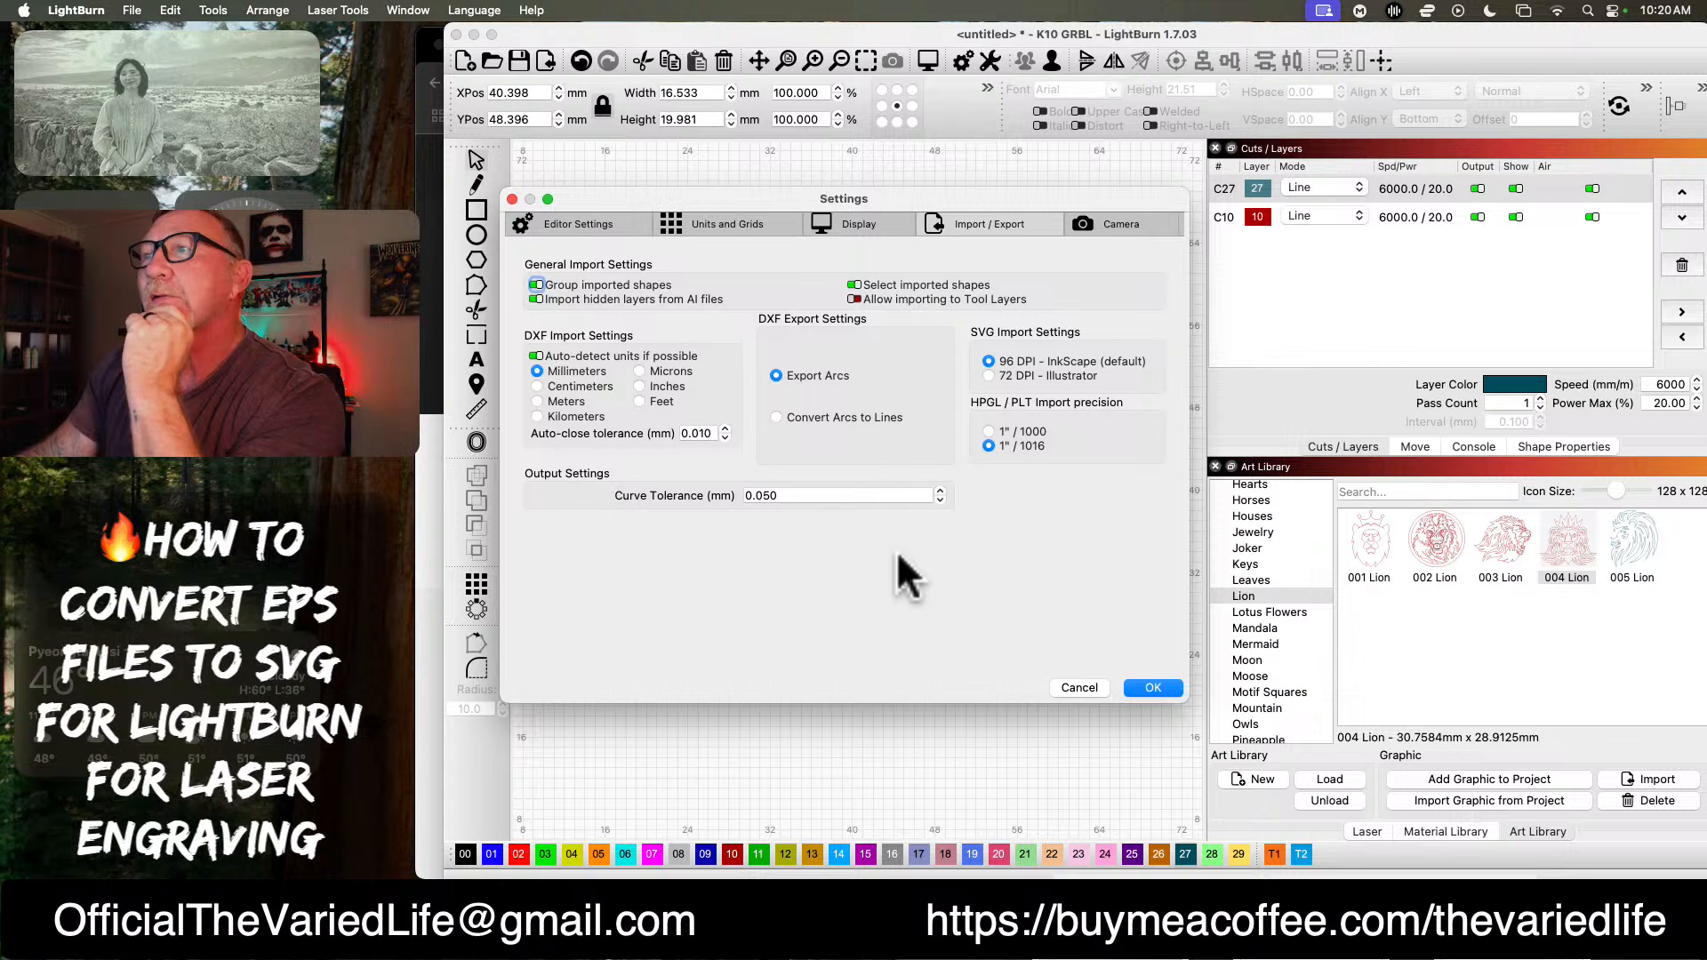
left_click(1127, 690)
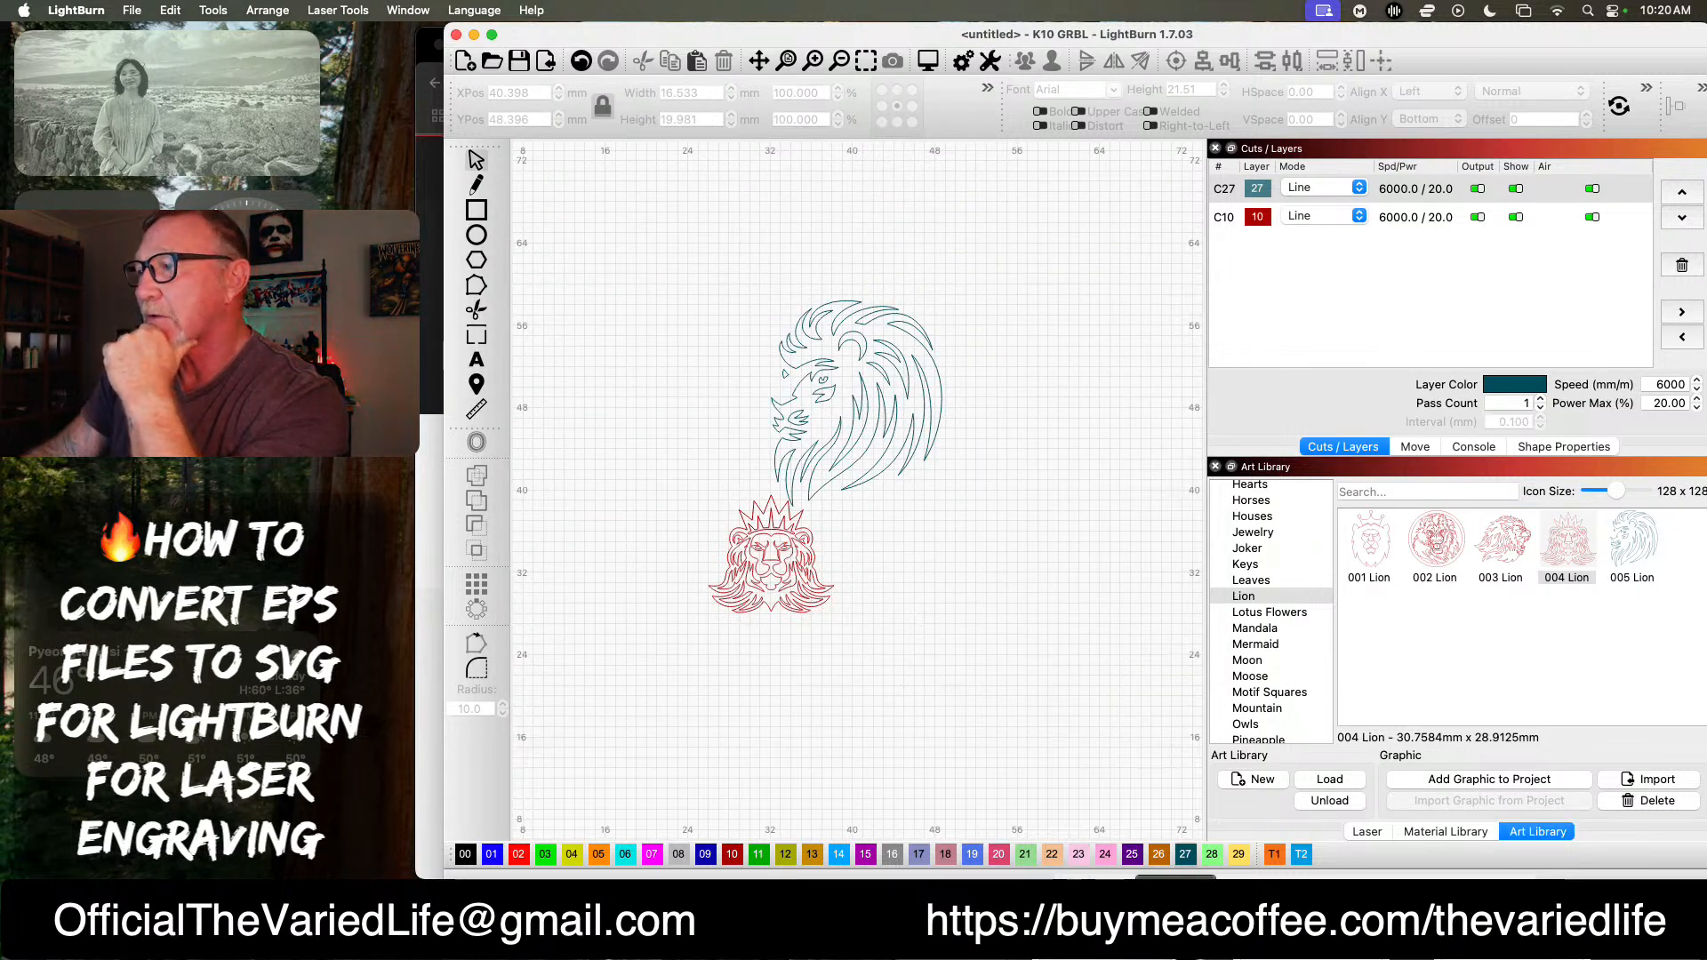
Step: Quit LightBurn, discard the changes to the untitled project, and reopen the program
right_click(1228, 889)
left_click(1179, 880)
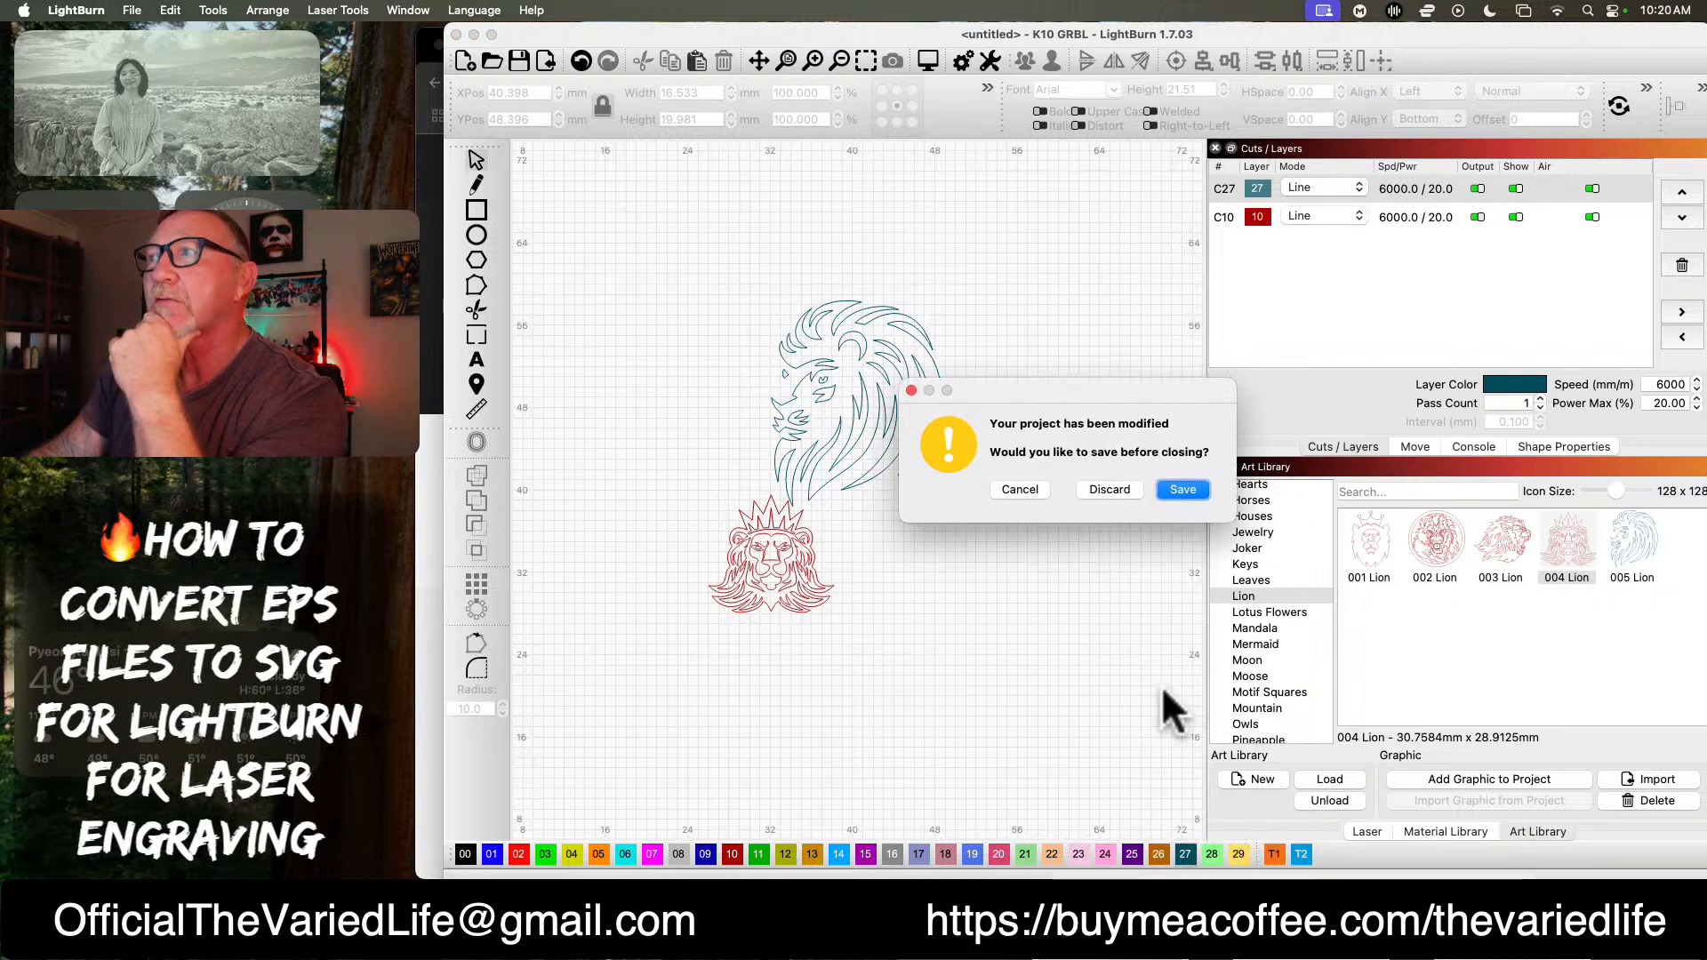
left_click(1112, 488)
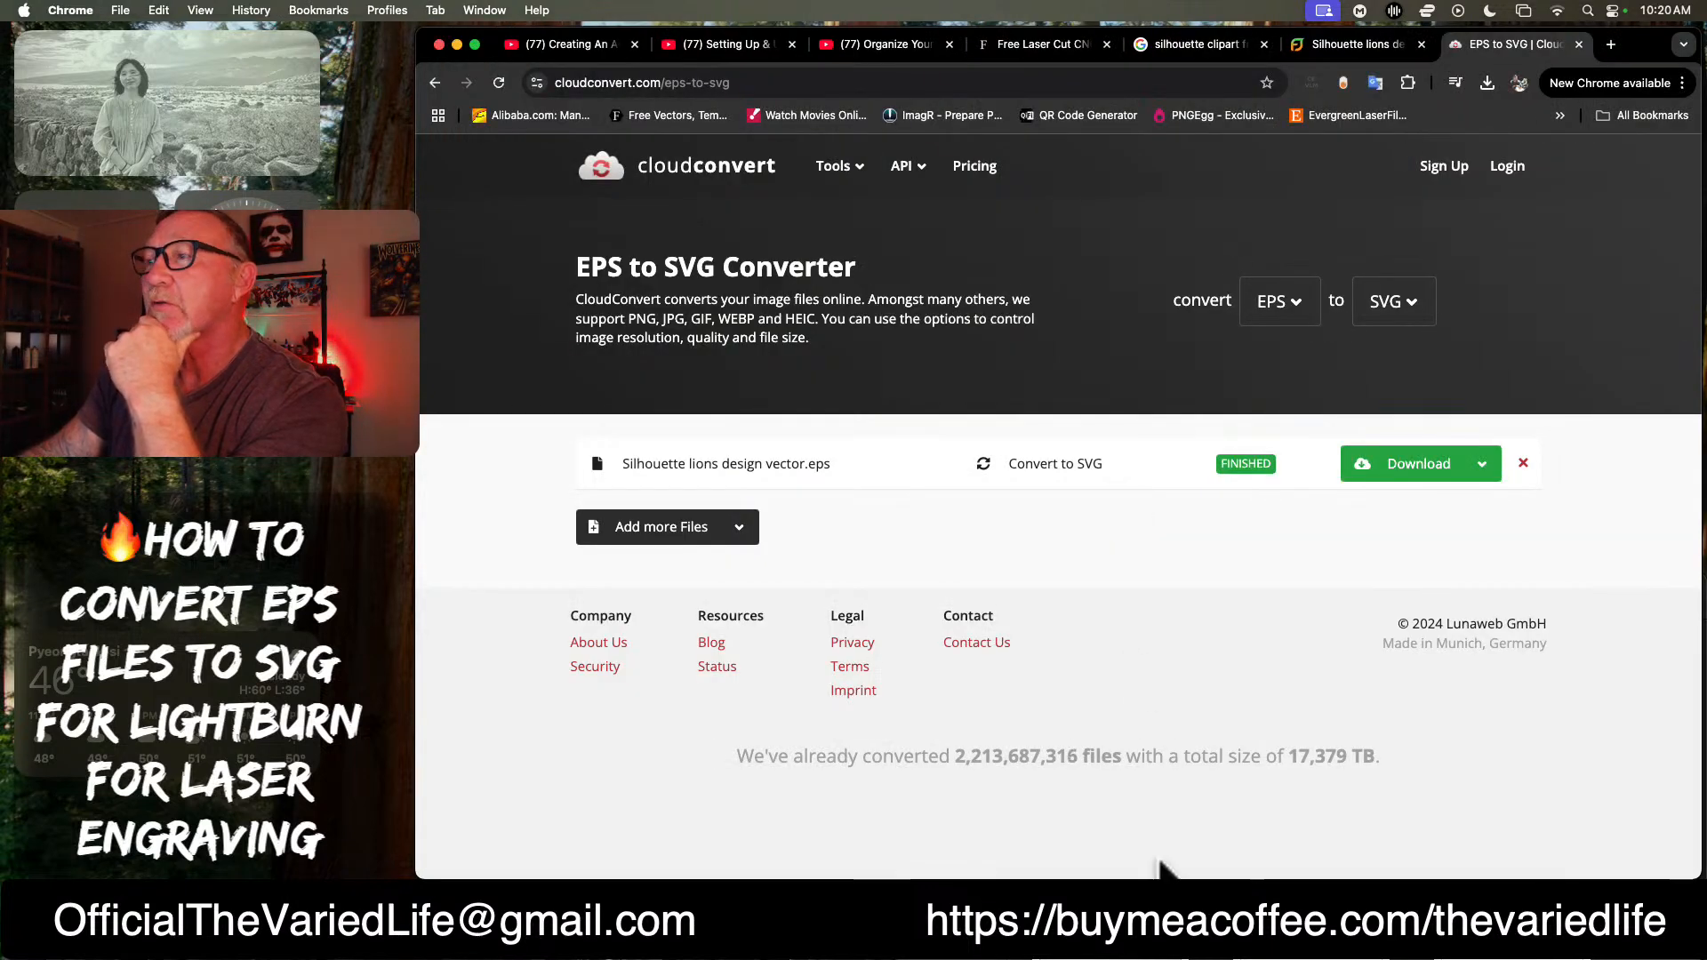
left_click(1228, 893)
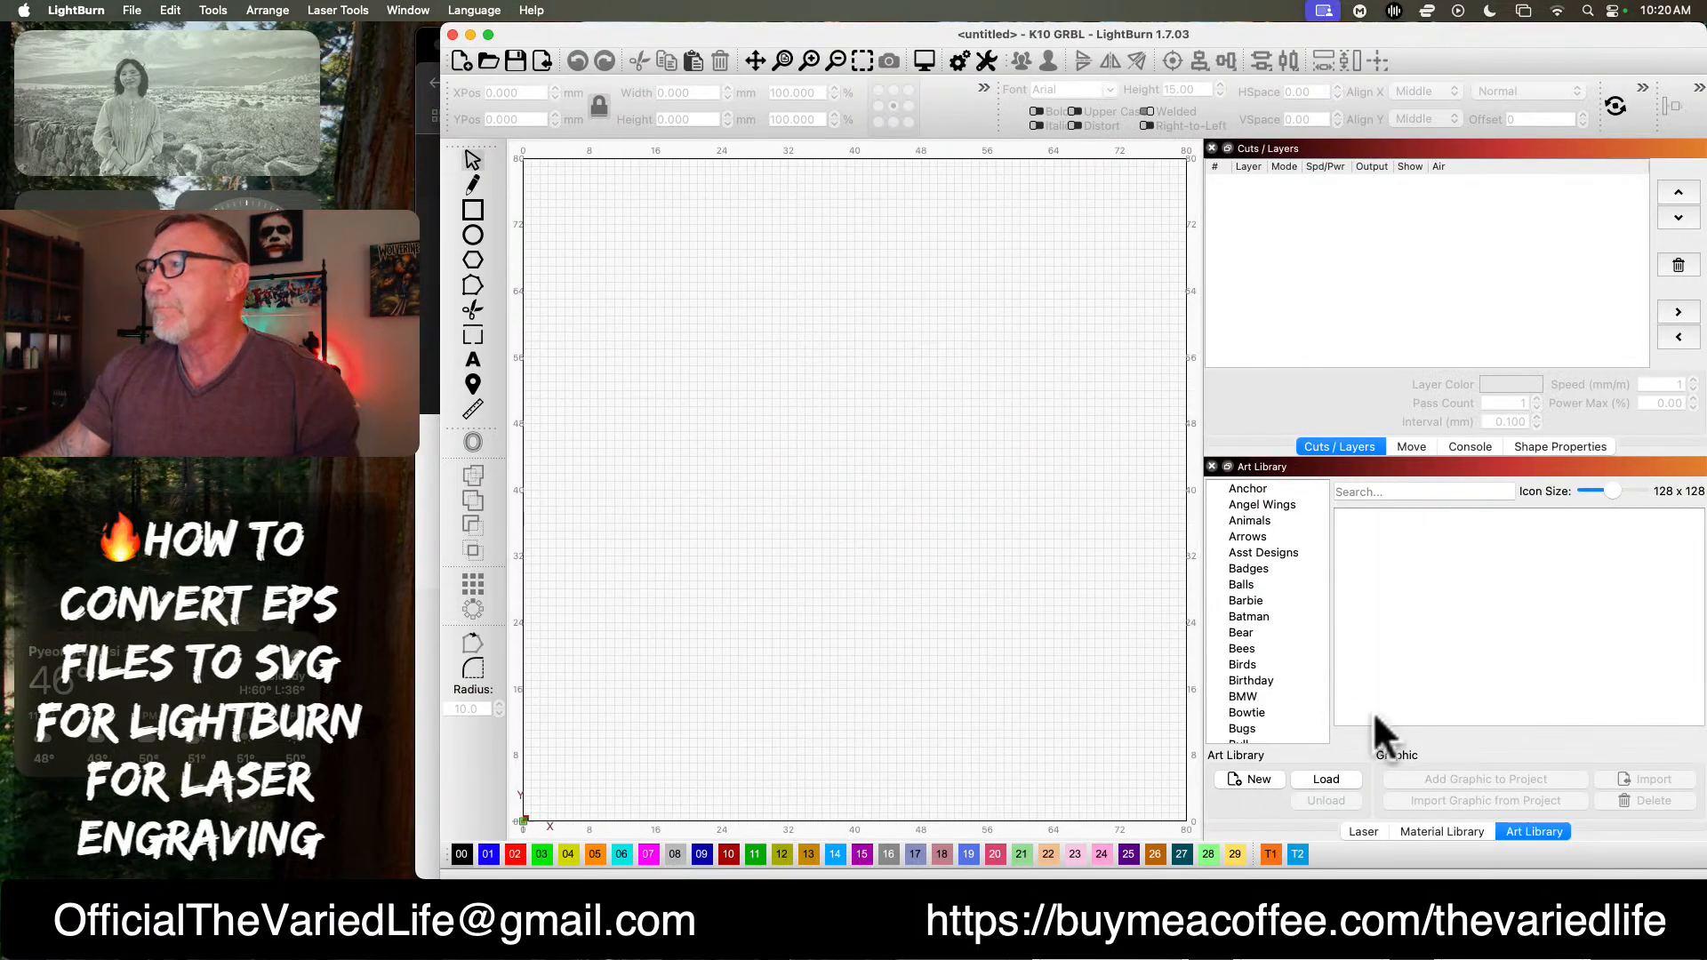
Step: Add the 005 Lion graphic from the art library's Lion collection to the empty project
scroll(1253, 631, "down", 10)
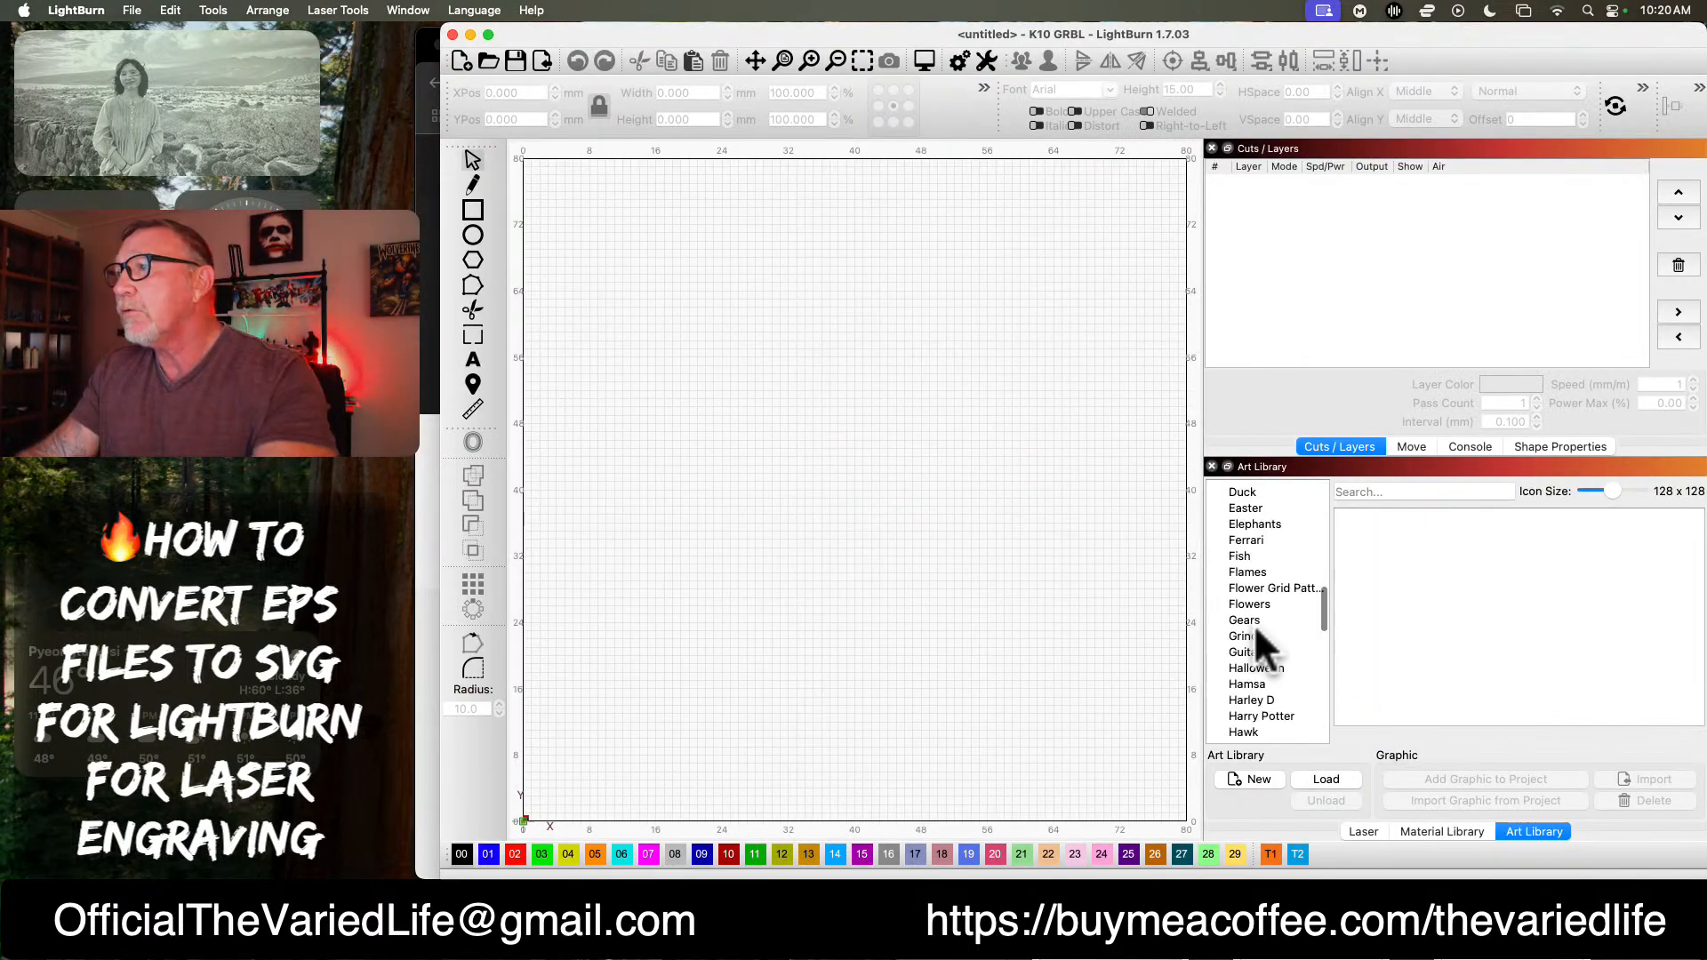
scroll(1256, 621, "down", 6)
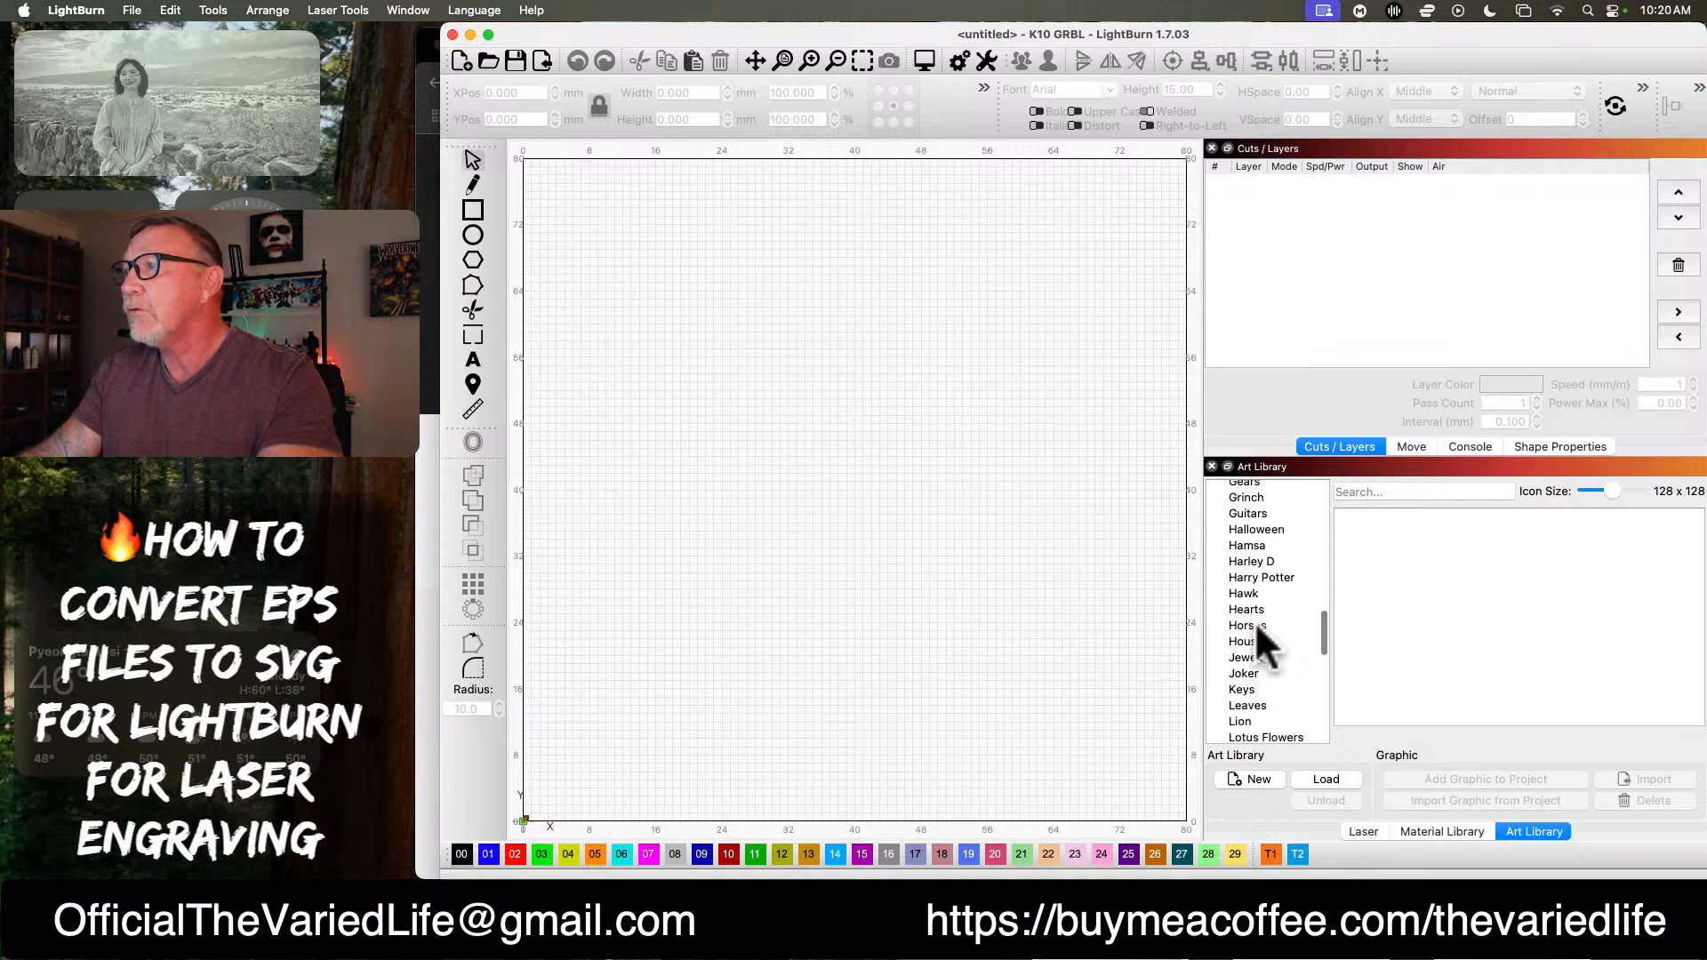
left_click(1245, 595)
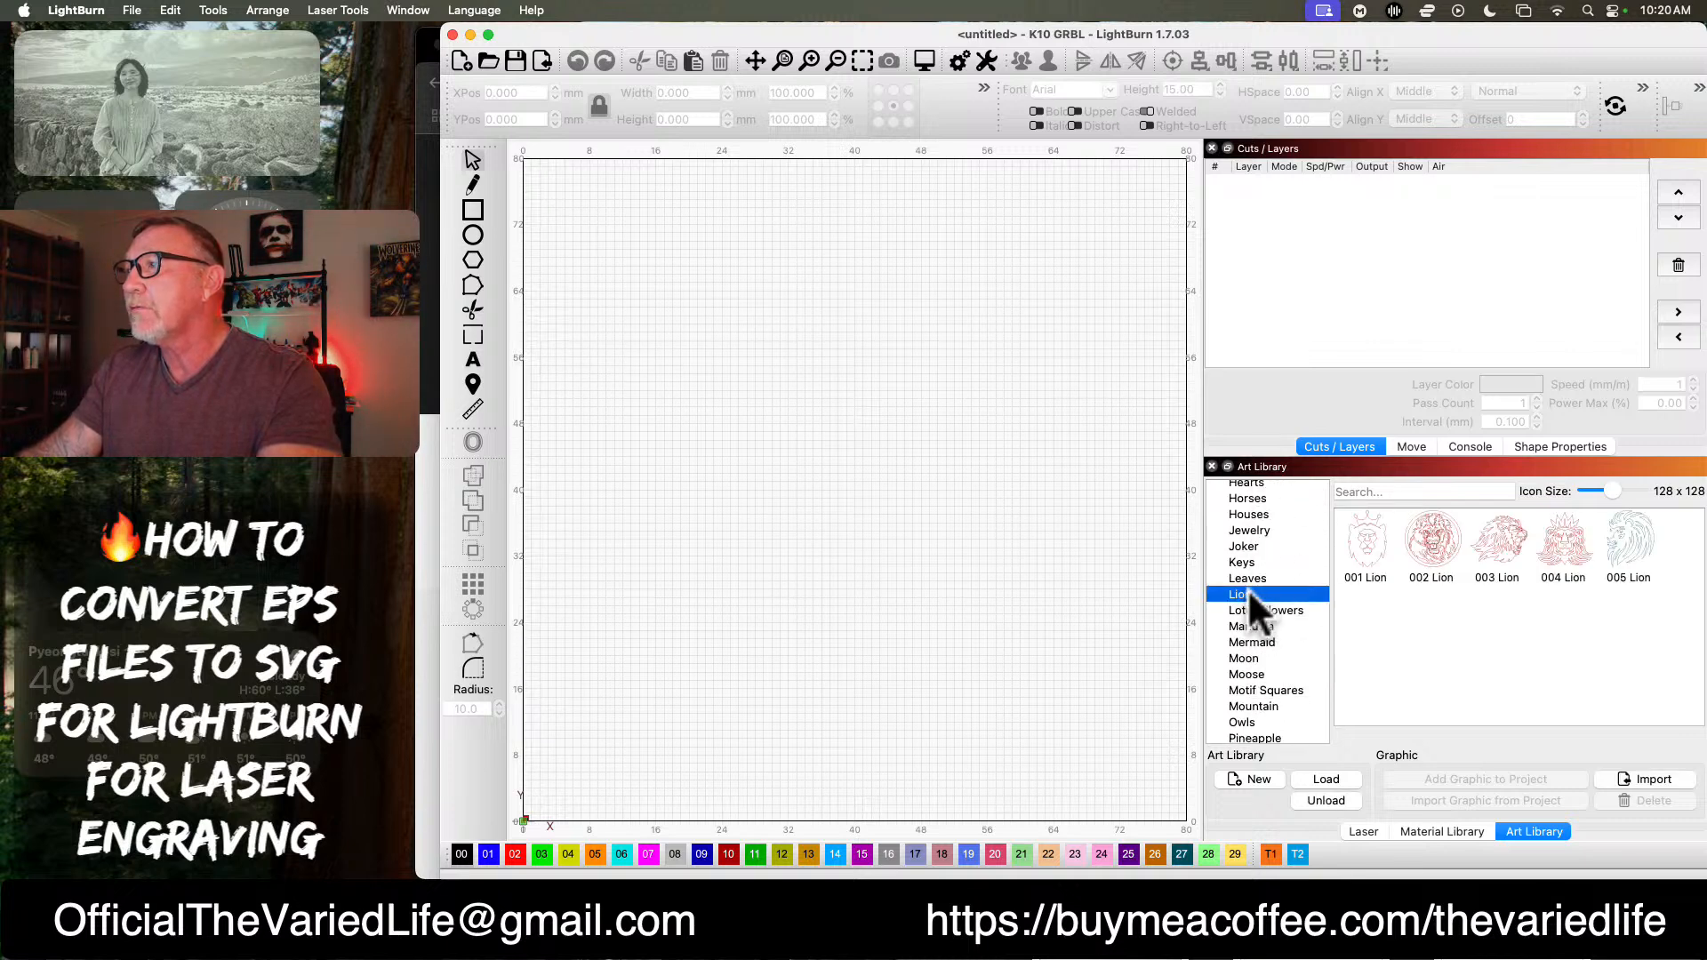
left_click(1638, 534)
left_click(1449, 777)
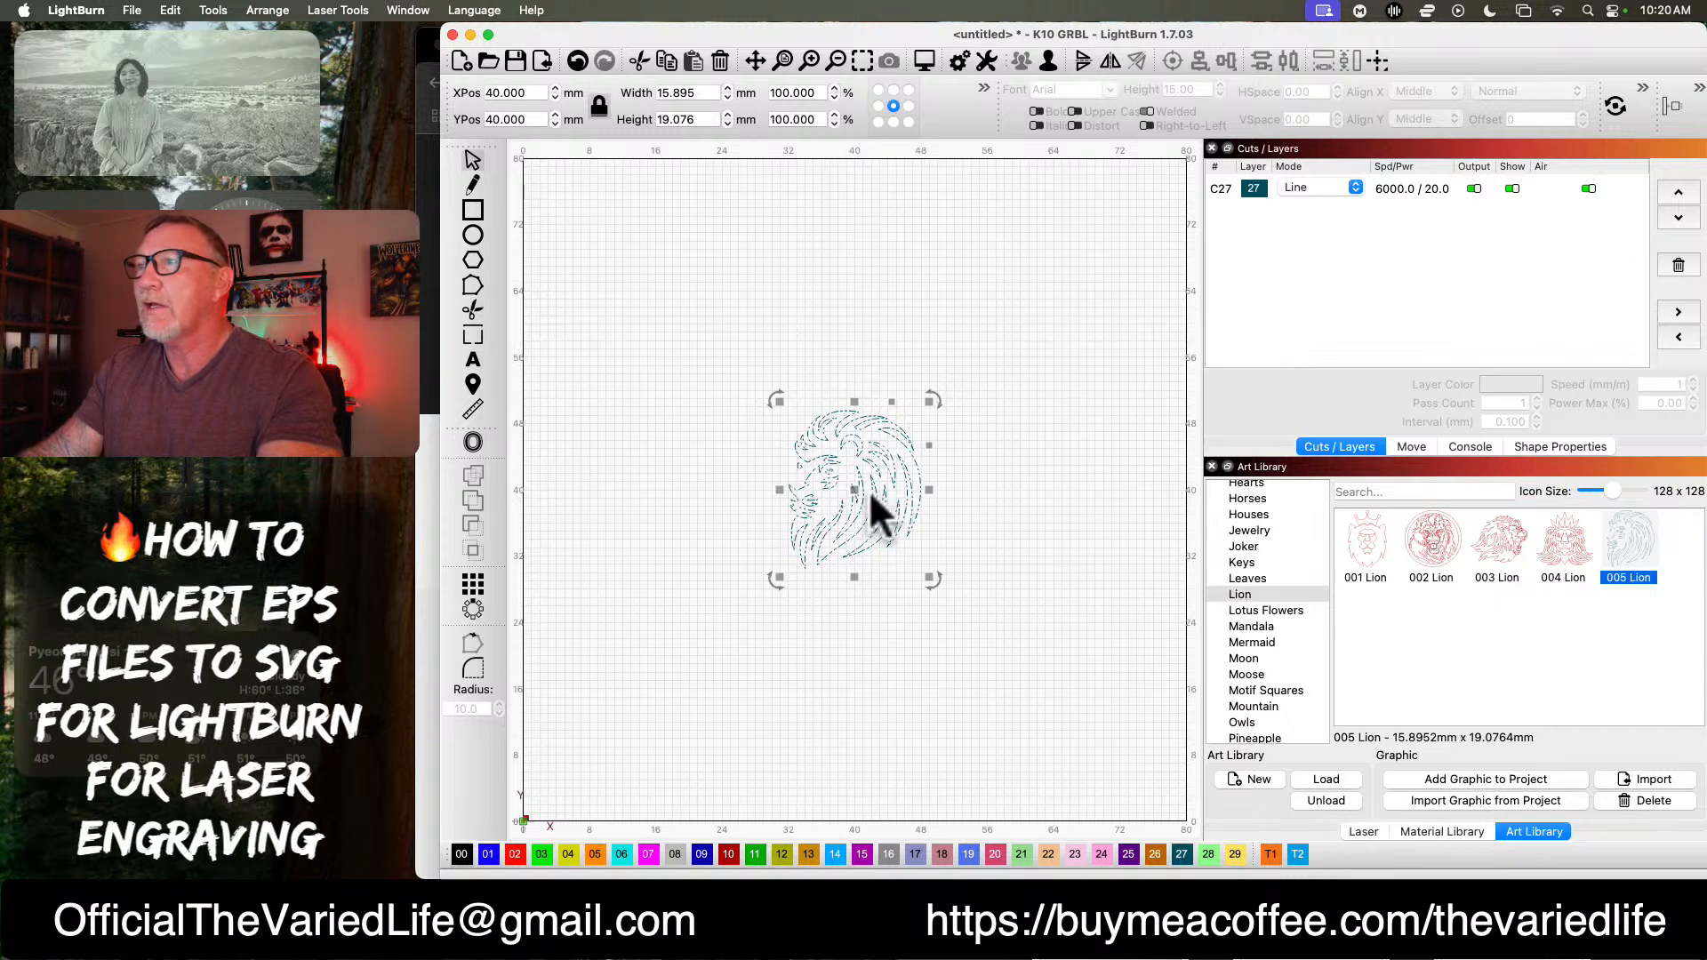
Step: Move the lion up 5 mm and enlarge it proportionally to about 38.5 × 46.2 mm
left_click_drag(853, 489, 853, 449)
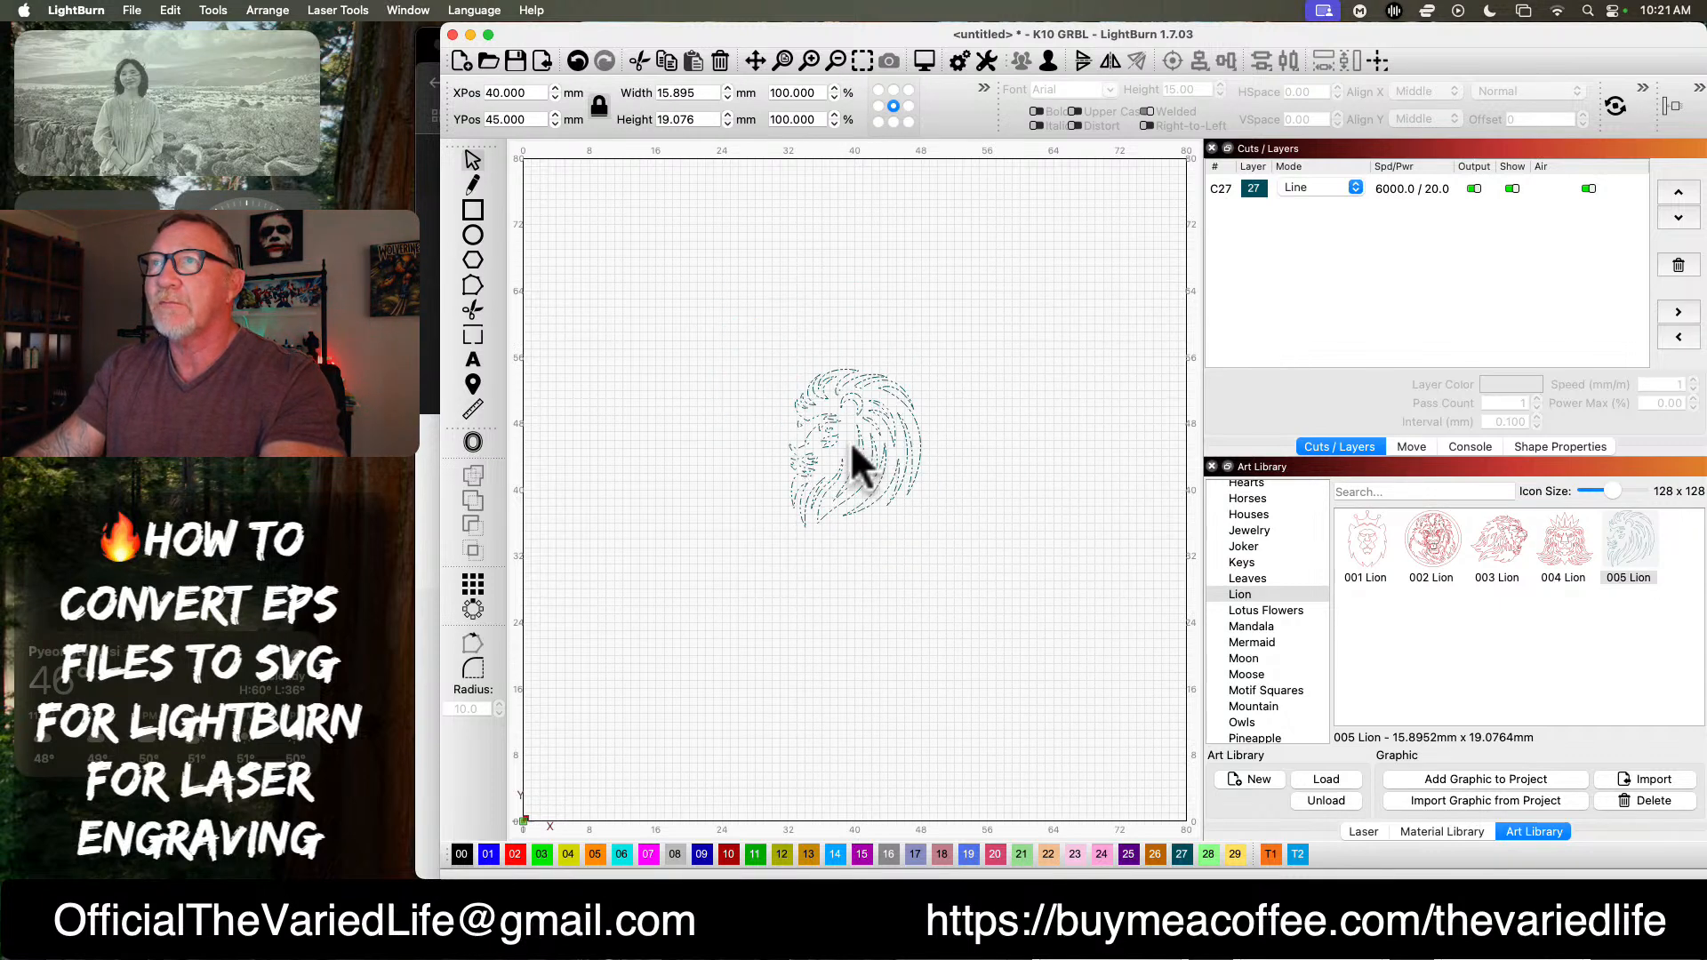
left_click_drag(779, 360, 595, 172)
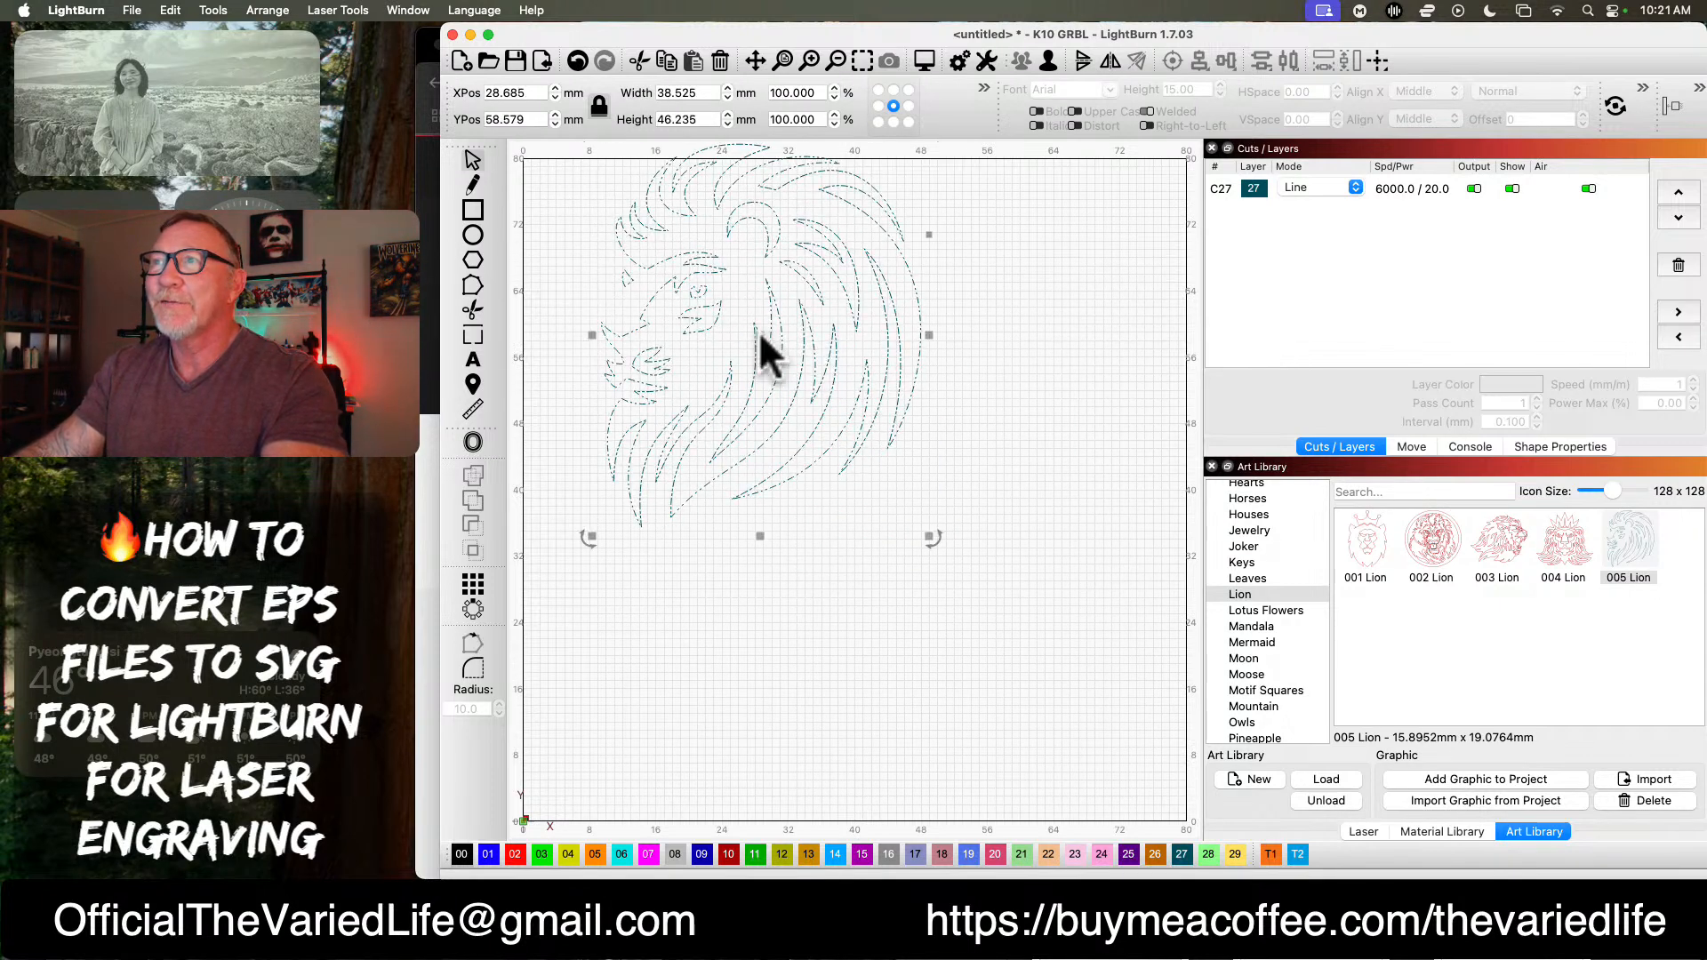
Step: Move the lion to X 39, Y 41 mm and set its layer's mode to Fill
left_click_drag(760, 336, 853, 495)
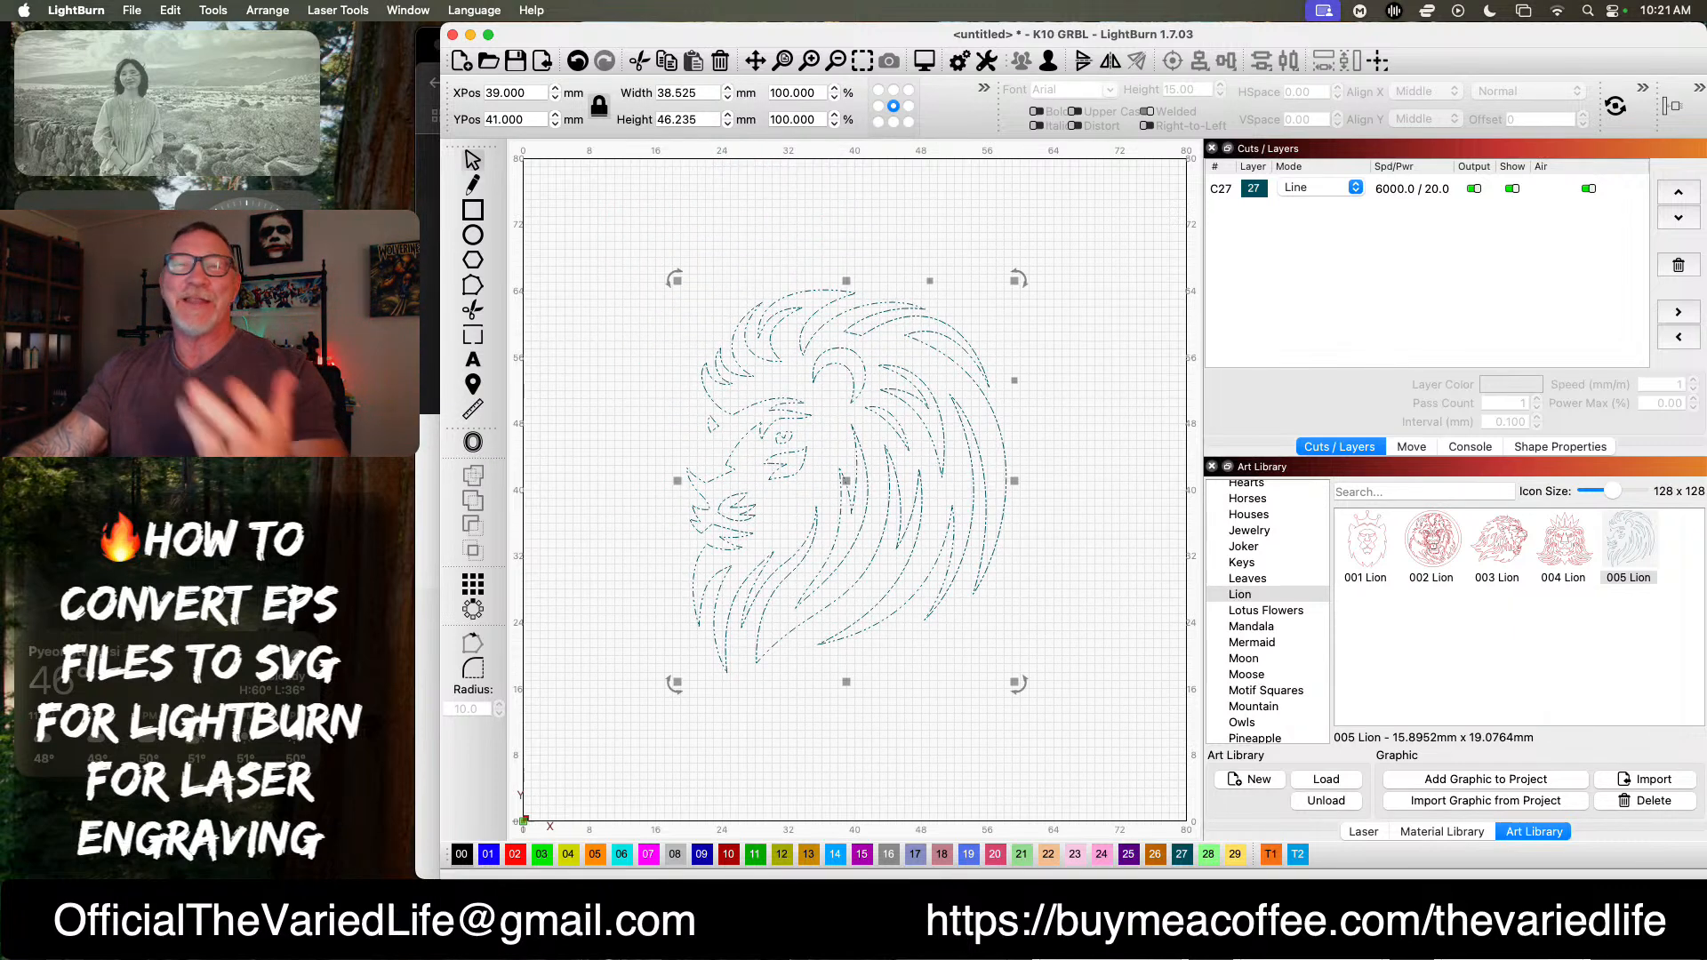
left_click(1325, 189)
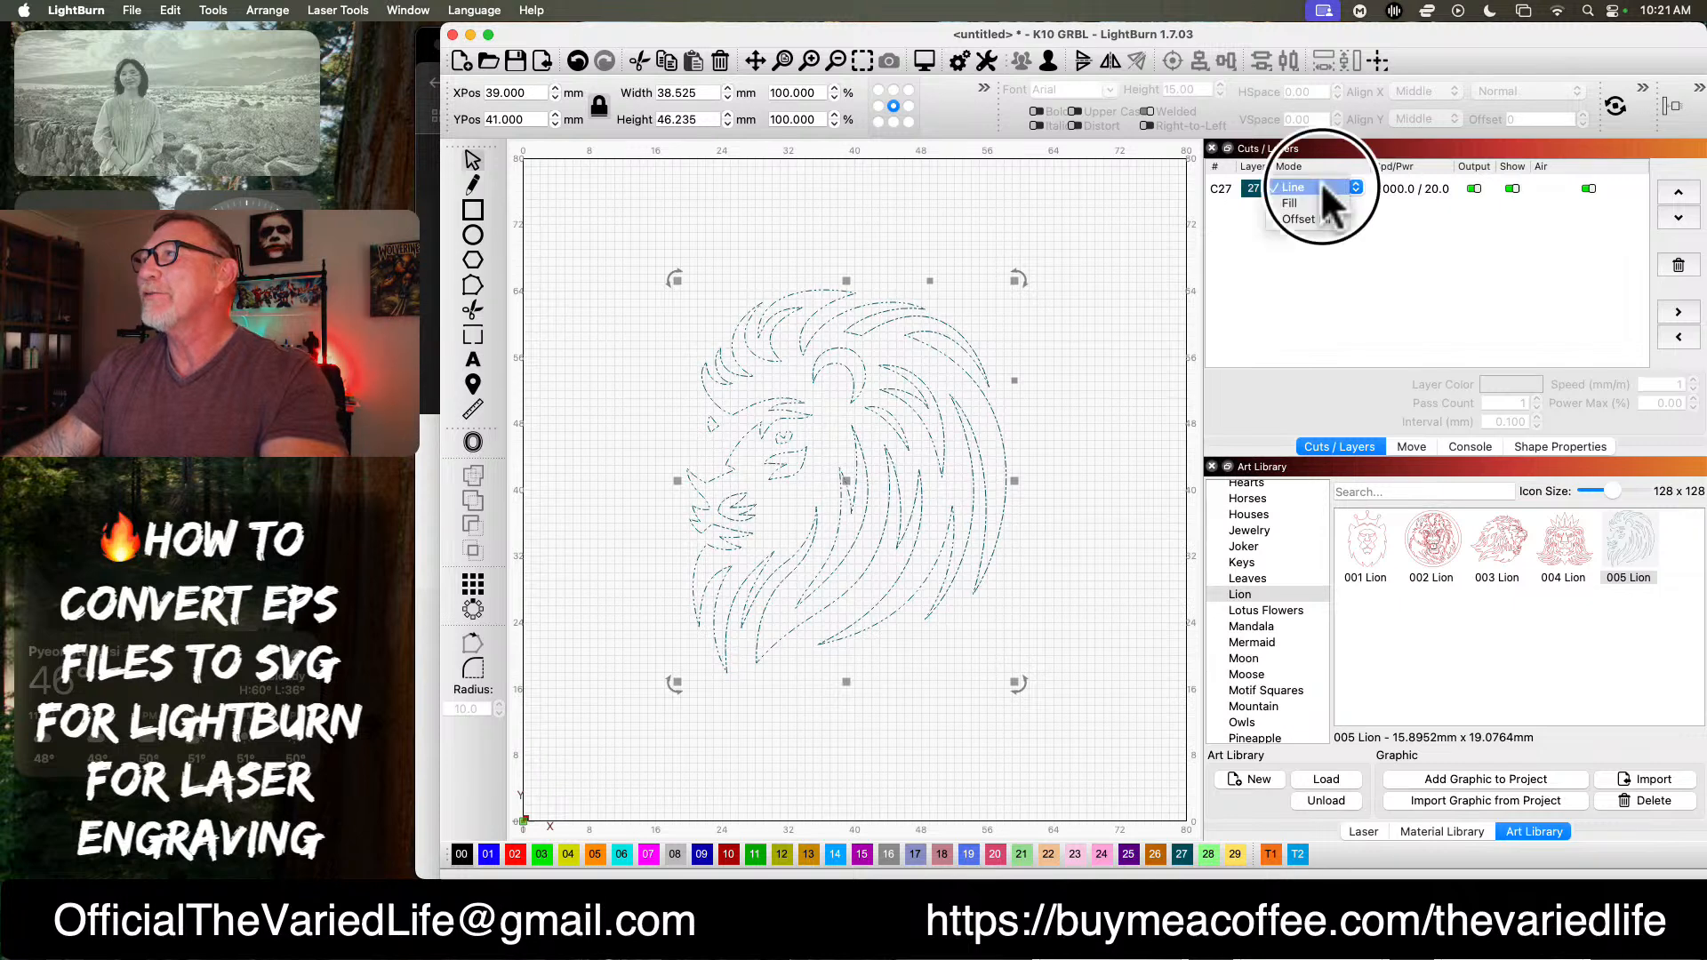
left_click(1302, 205)
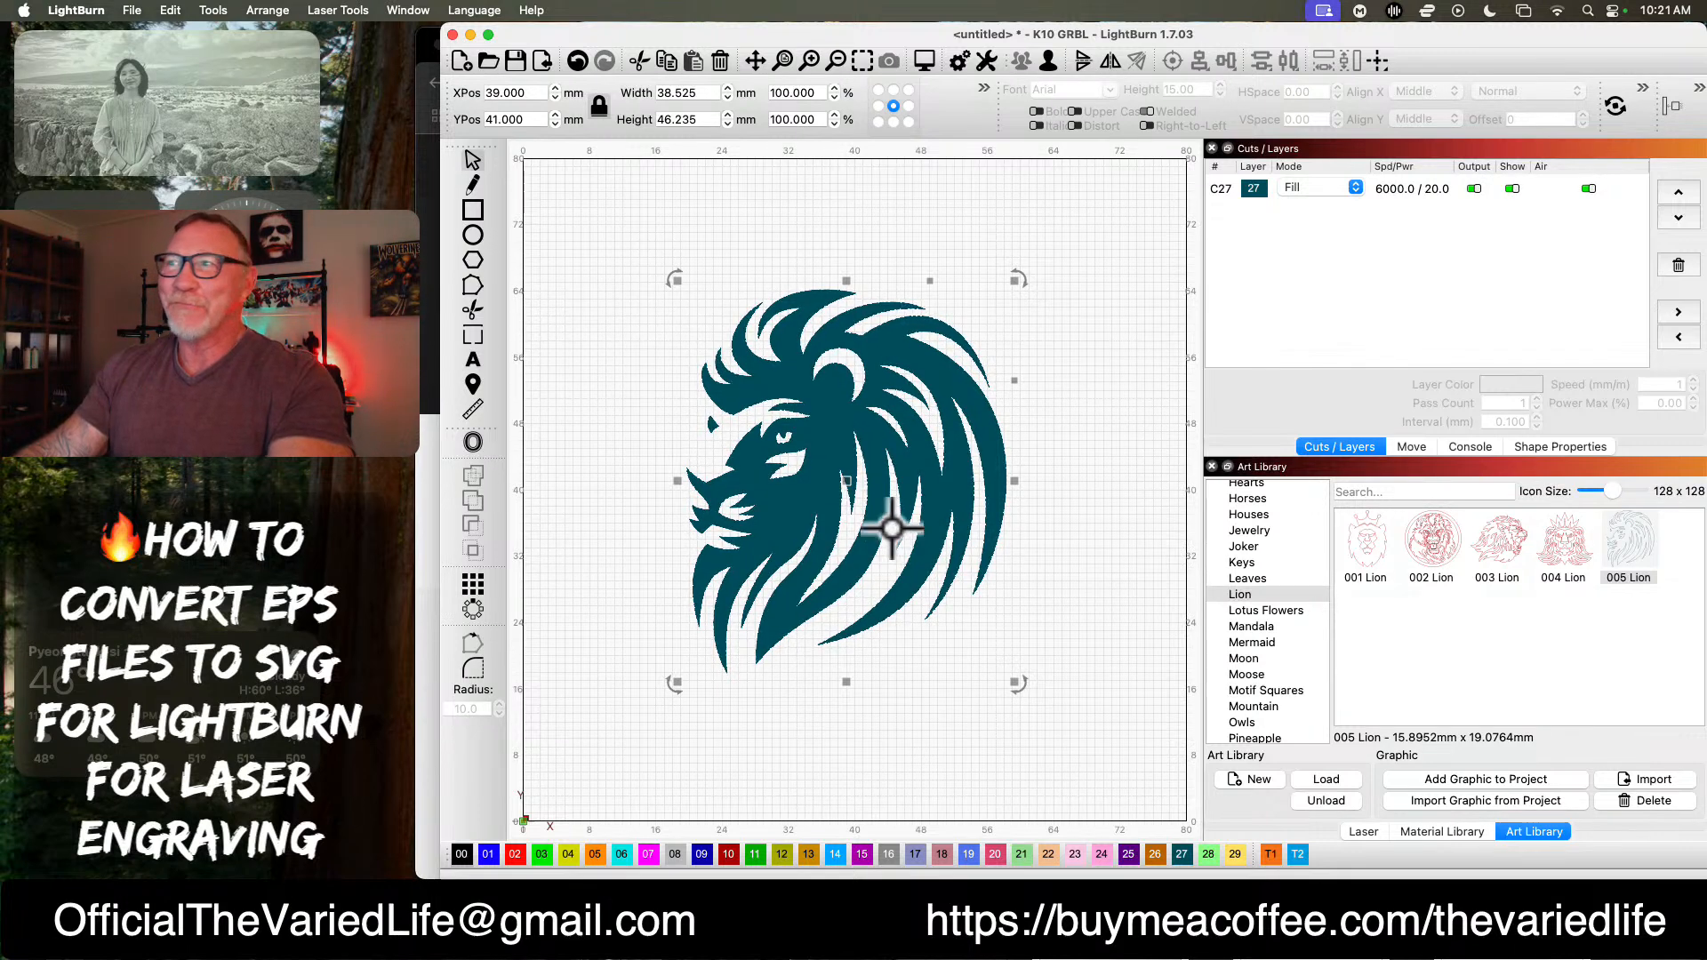
Step: Enlarge the lion proportionally to about 43.2 × 51.9 mm and reposition it at X 42, Y 39 mm
left_click_drag(1016, 687, 1056, 729)
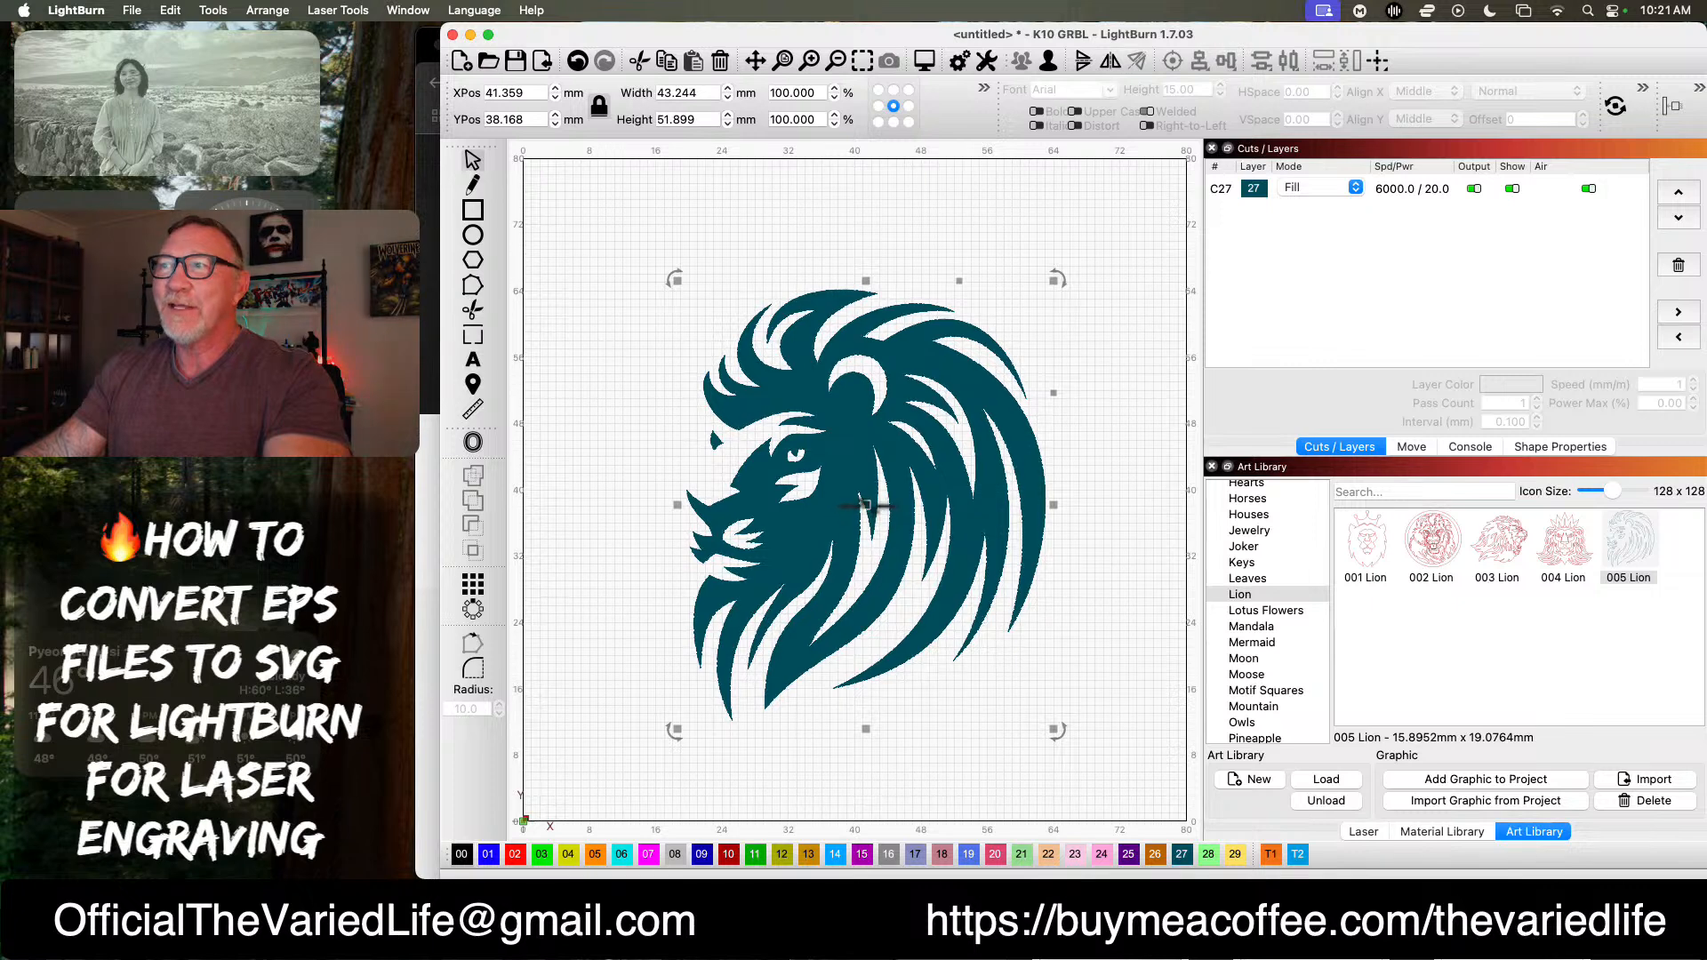
mouse_move(868, 495)
left_mouse_down()
mouse_move(769, 405)
mouse_move(869, 494)
left_mouse_up()
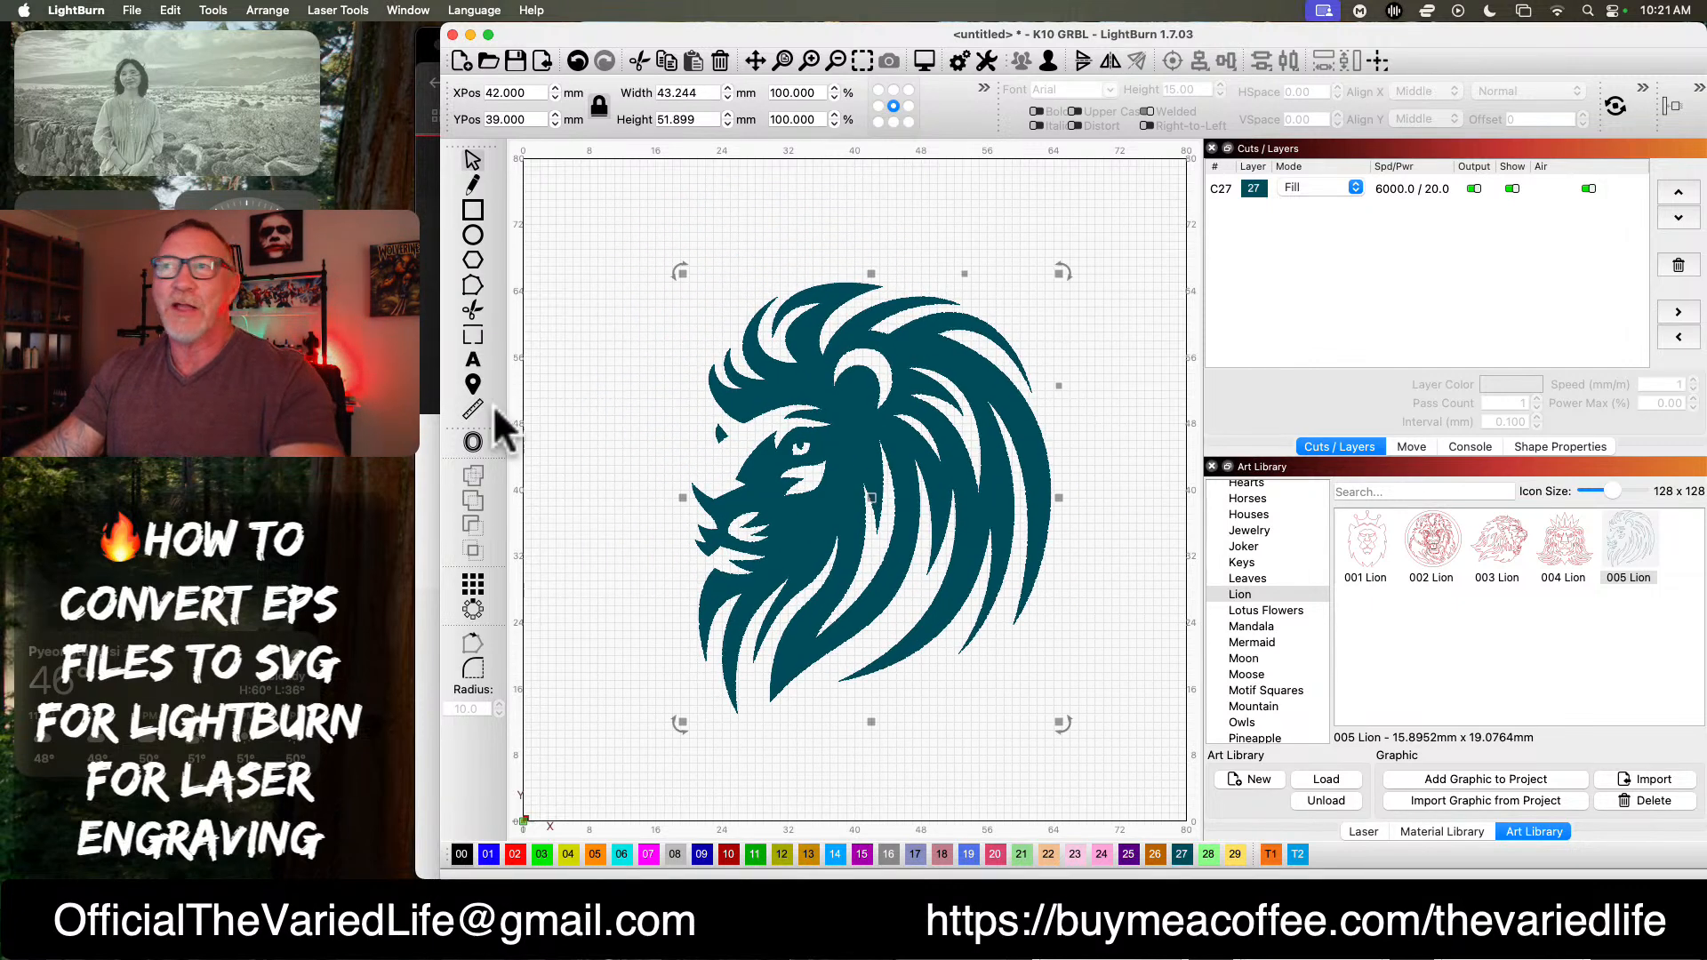
Step: Switch the lion's layer to Line mode and back to Fill to compare outline and filled display
key("super+Tab")
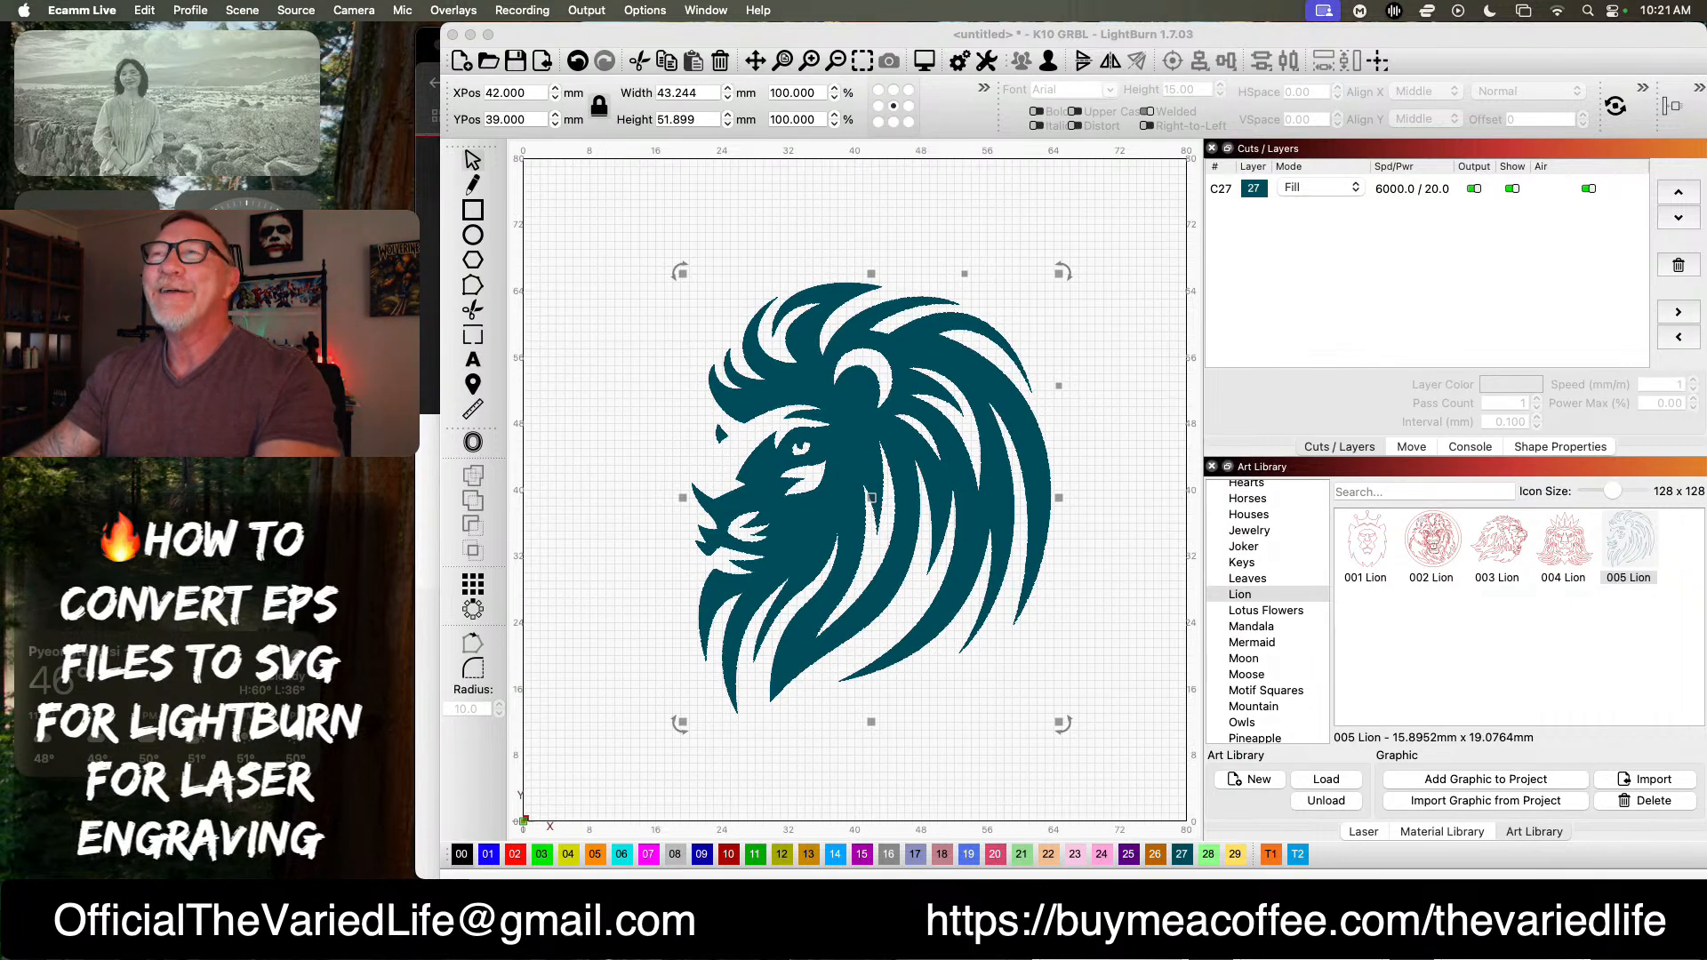
left_click(1013, 235)
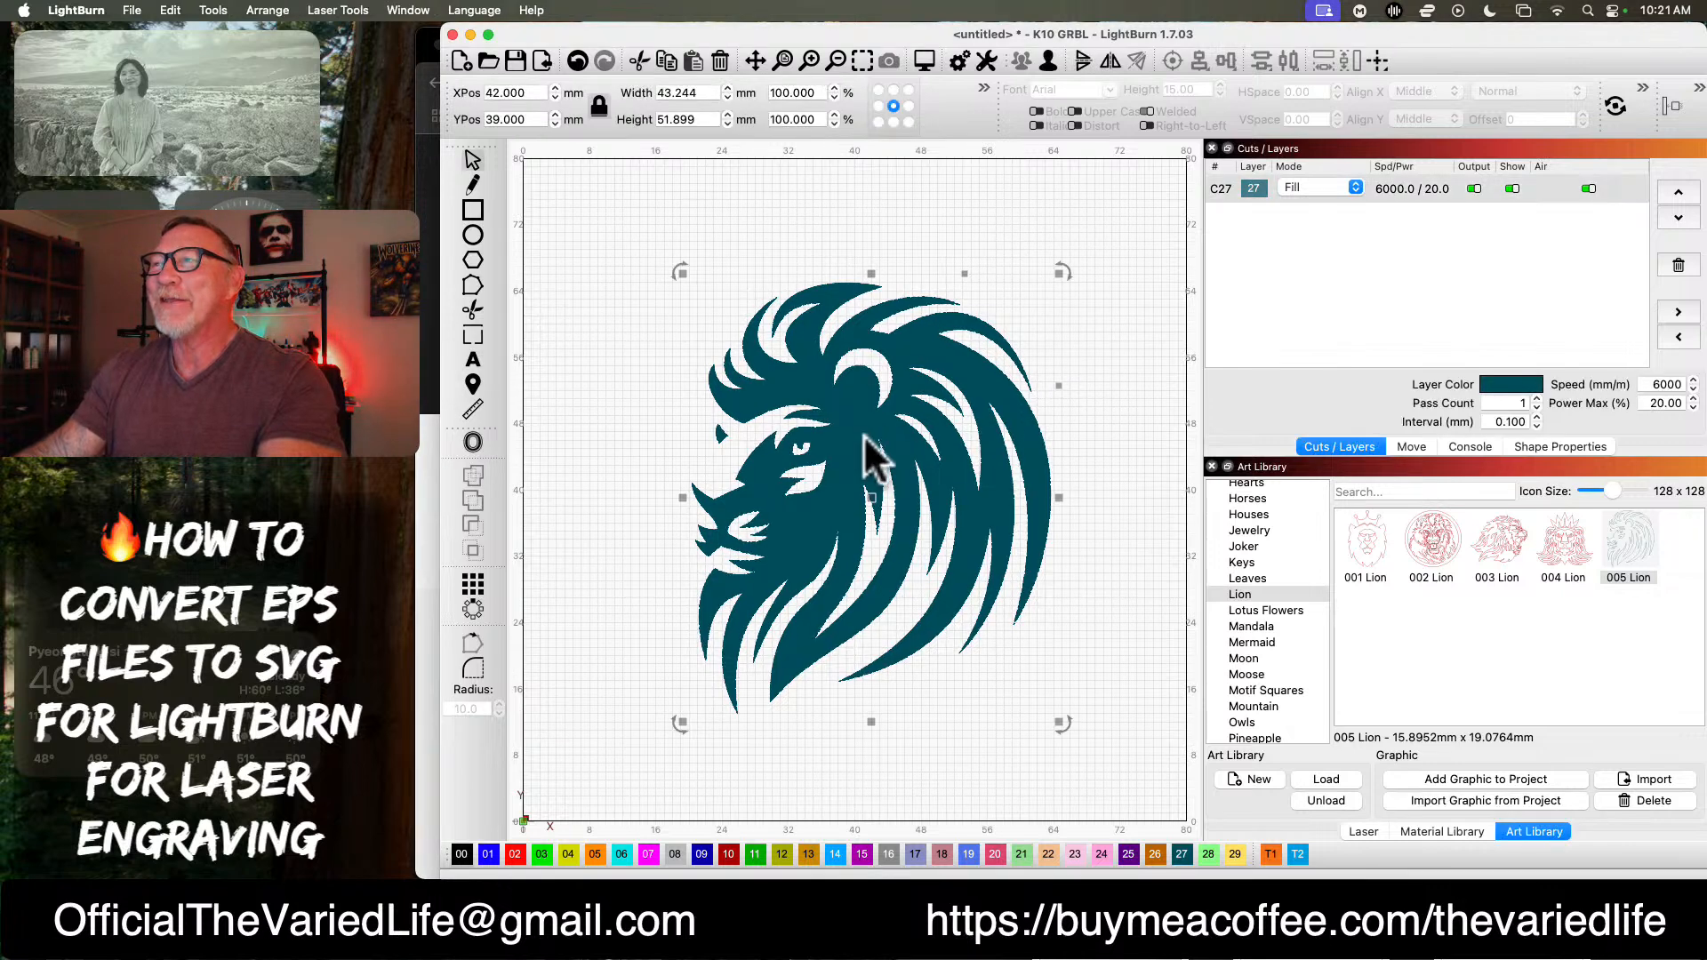
left_click(1321, 183)
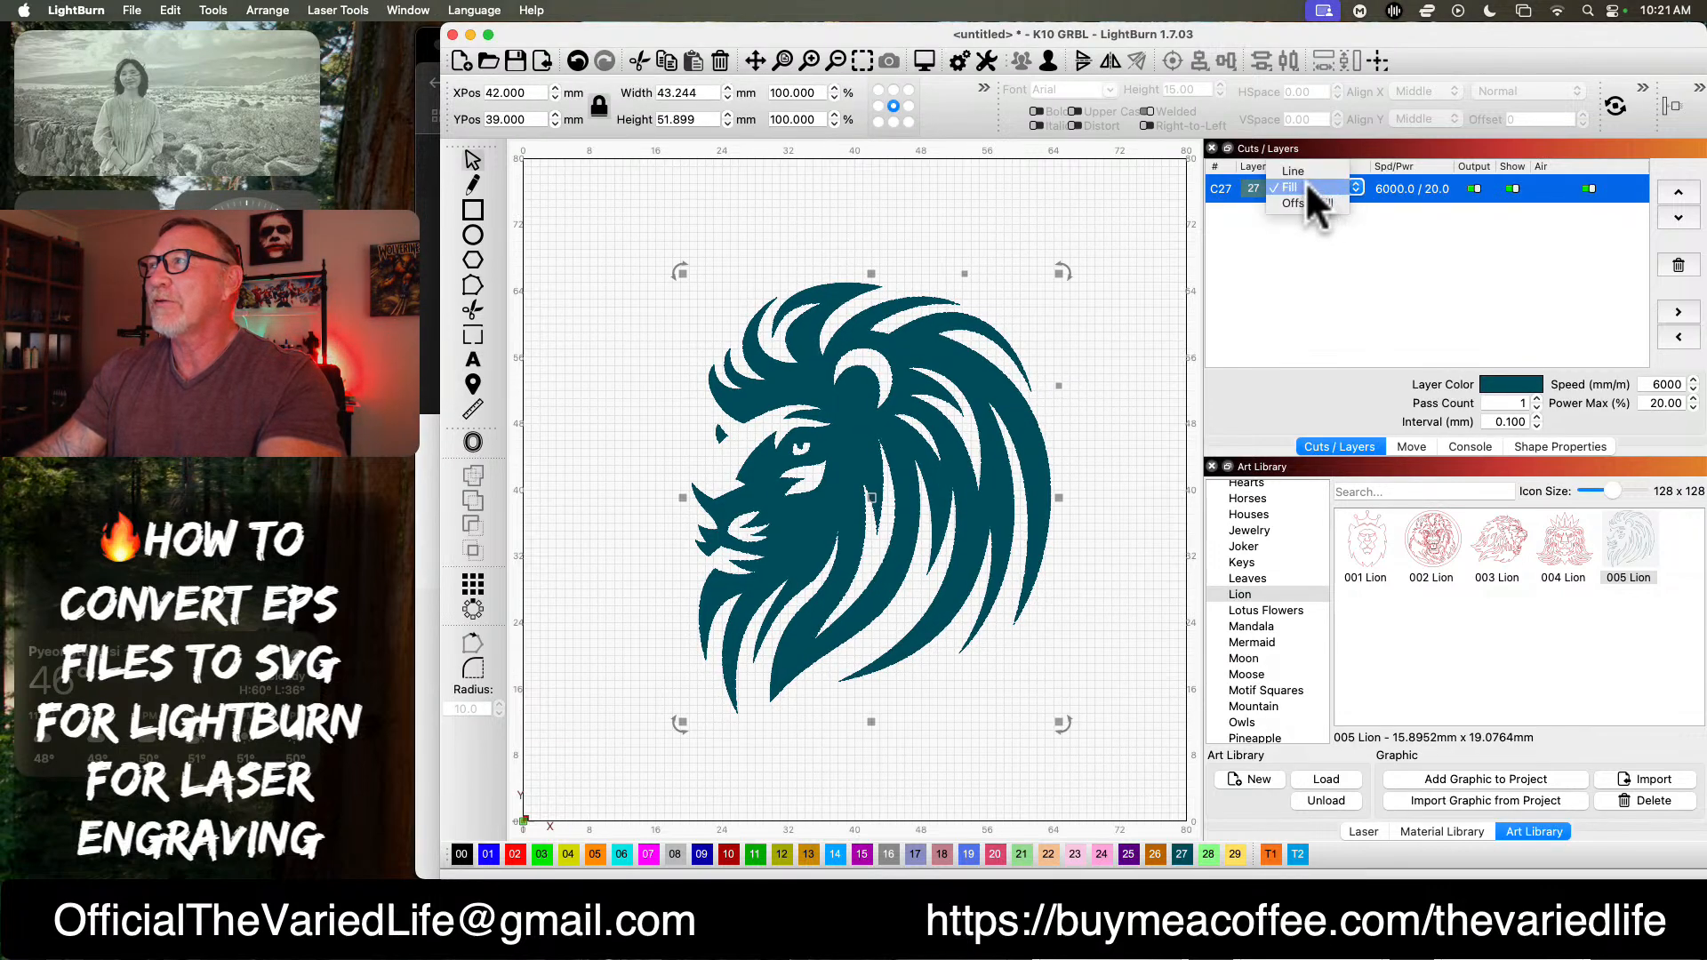
left_click(1307, 168)
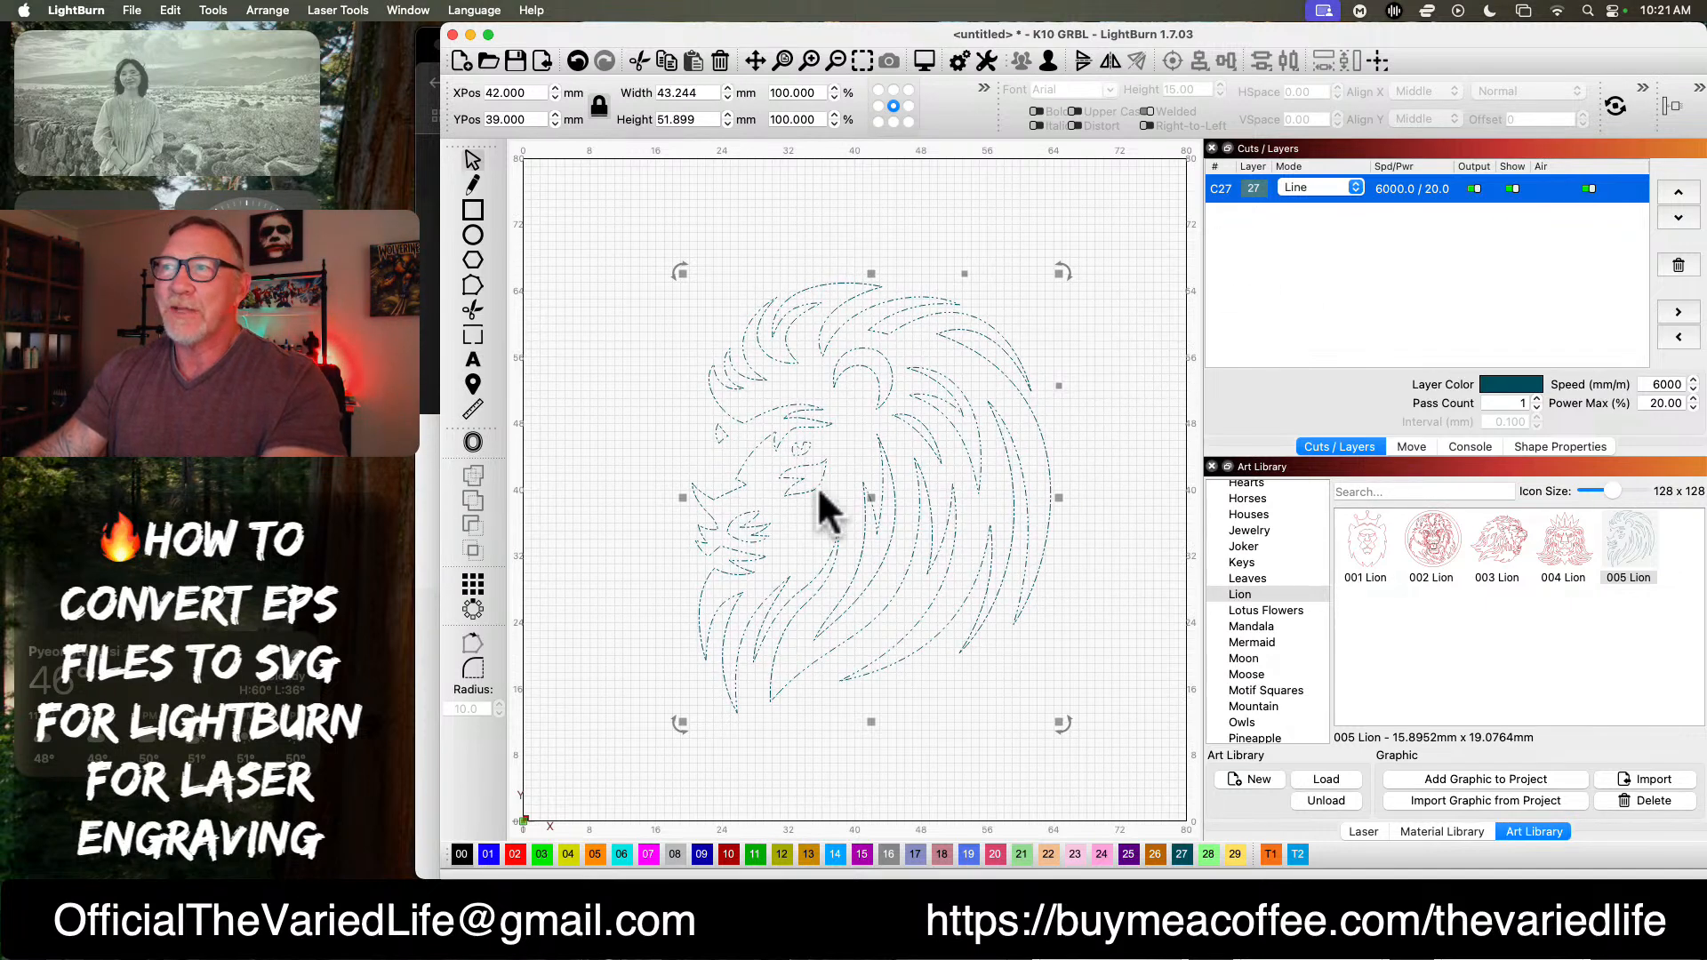
left_click(1315, 185)
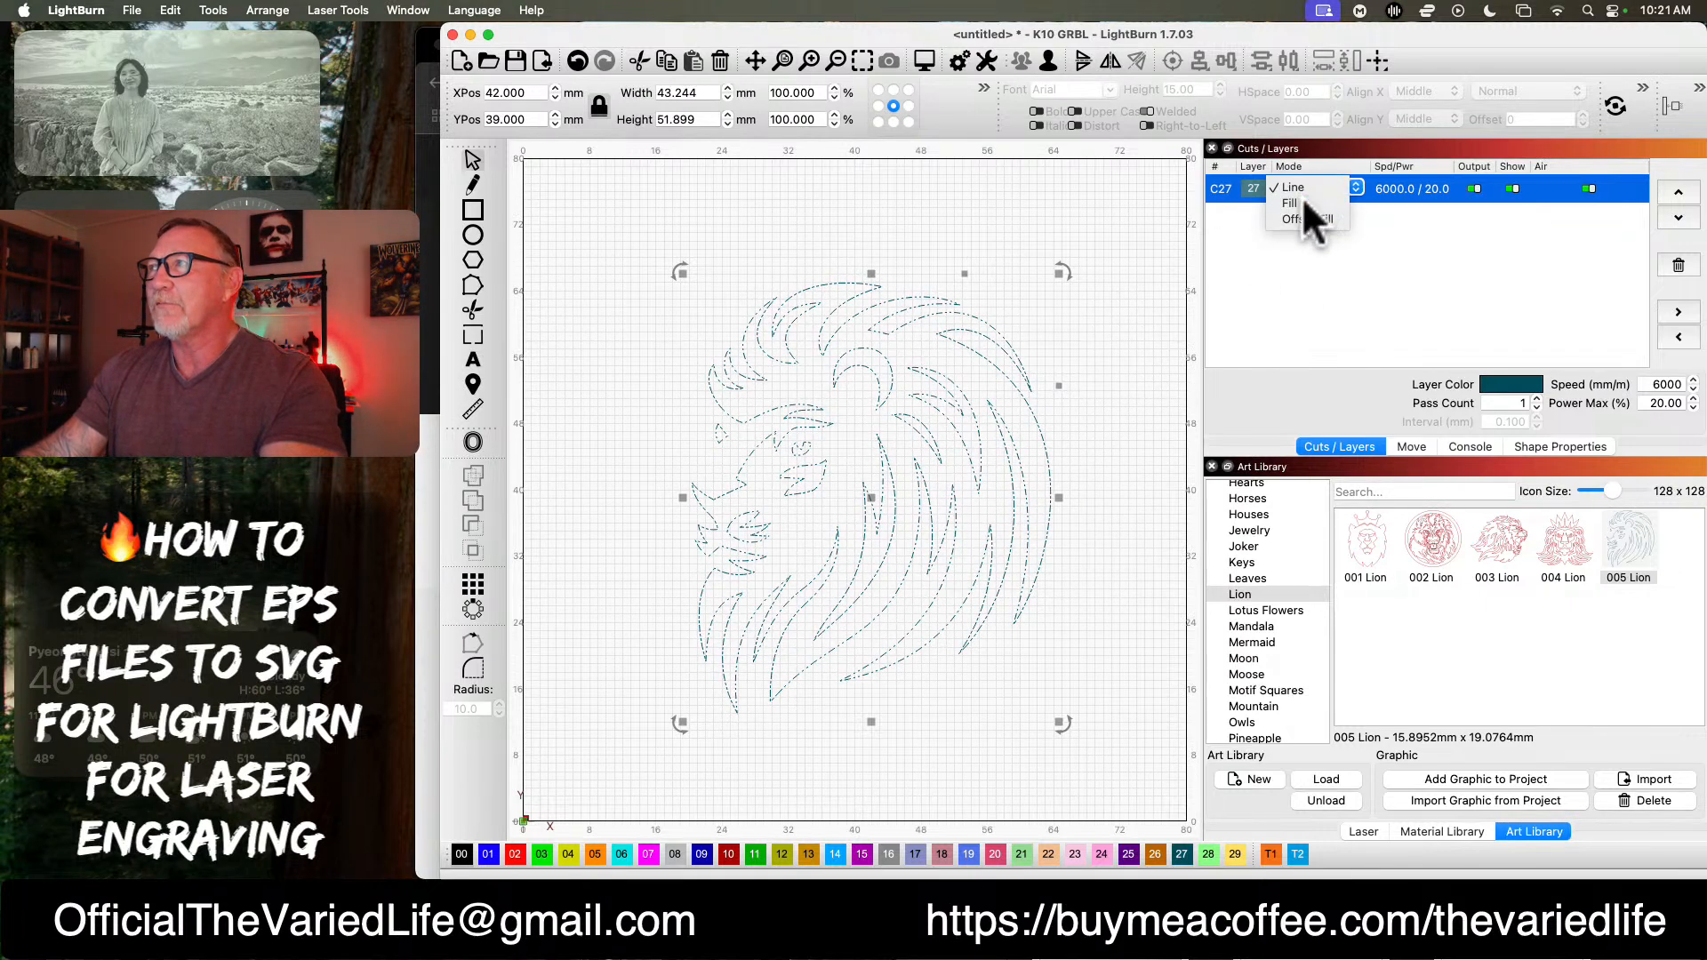
left_click(1302, 197)
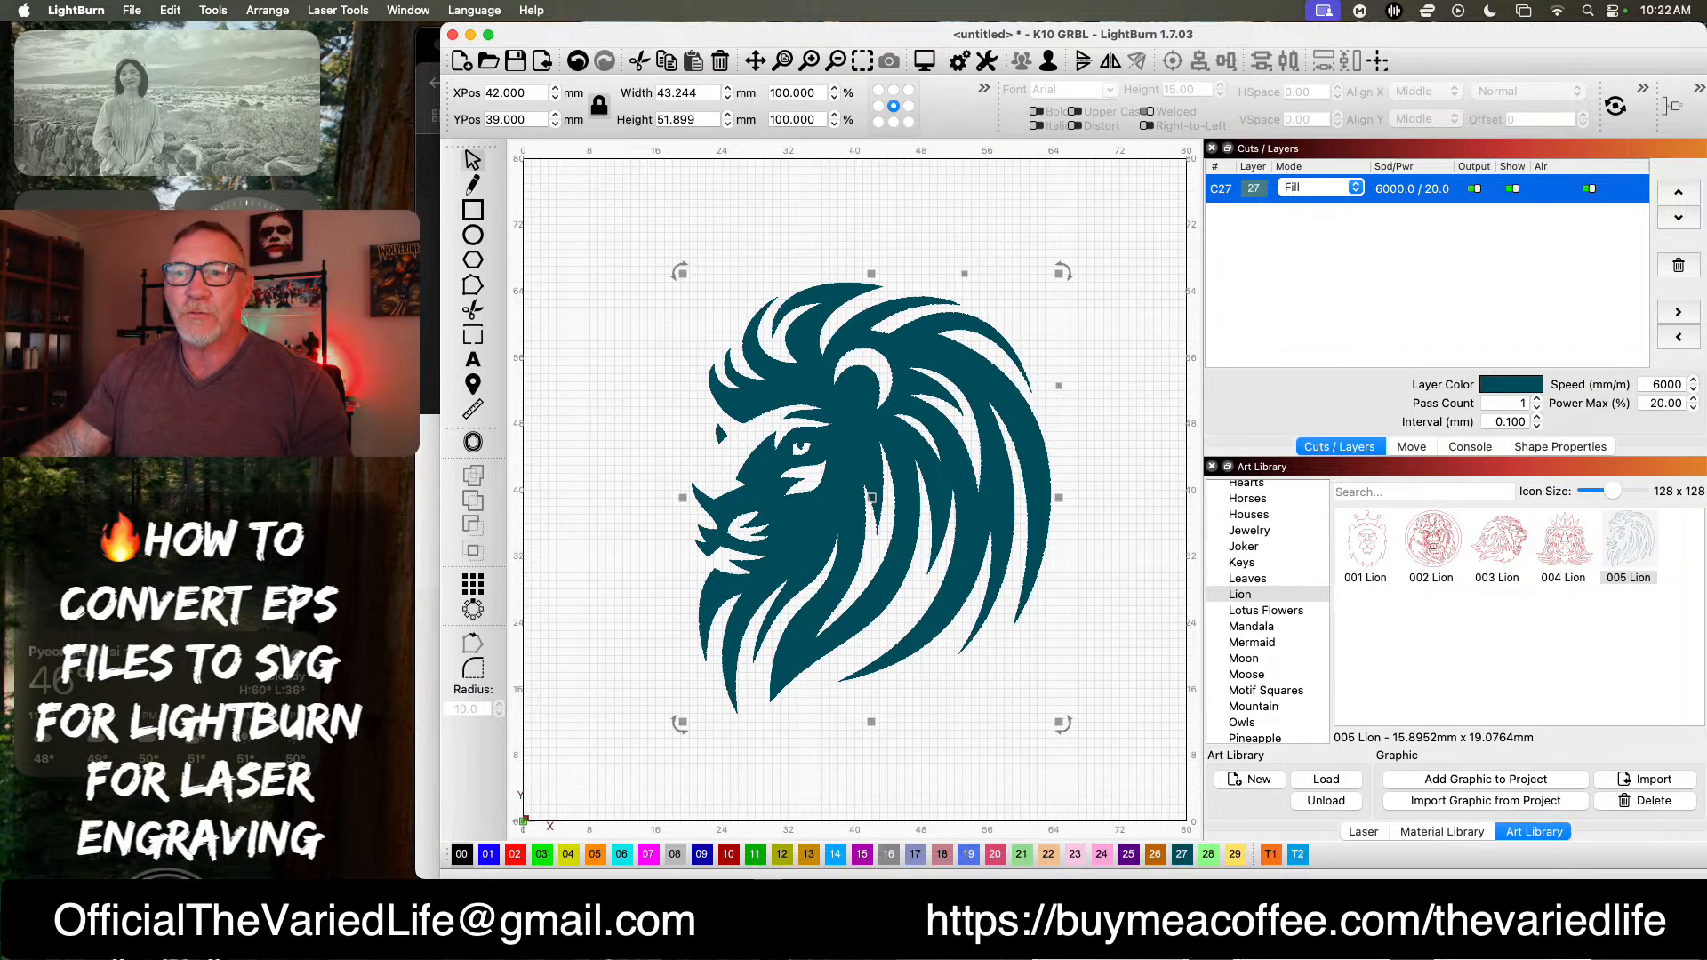
Step: Open a Finder window over the project and look through the Downloads folder for an image to trace
left_click(167, 922)
left_click(943, 650)
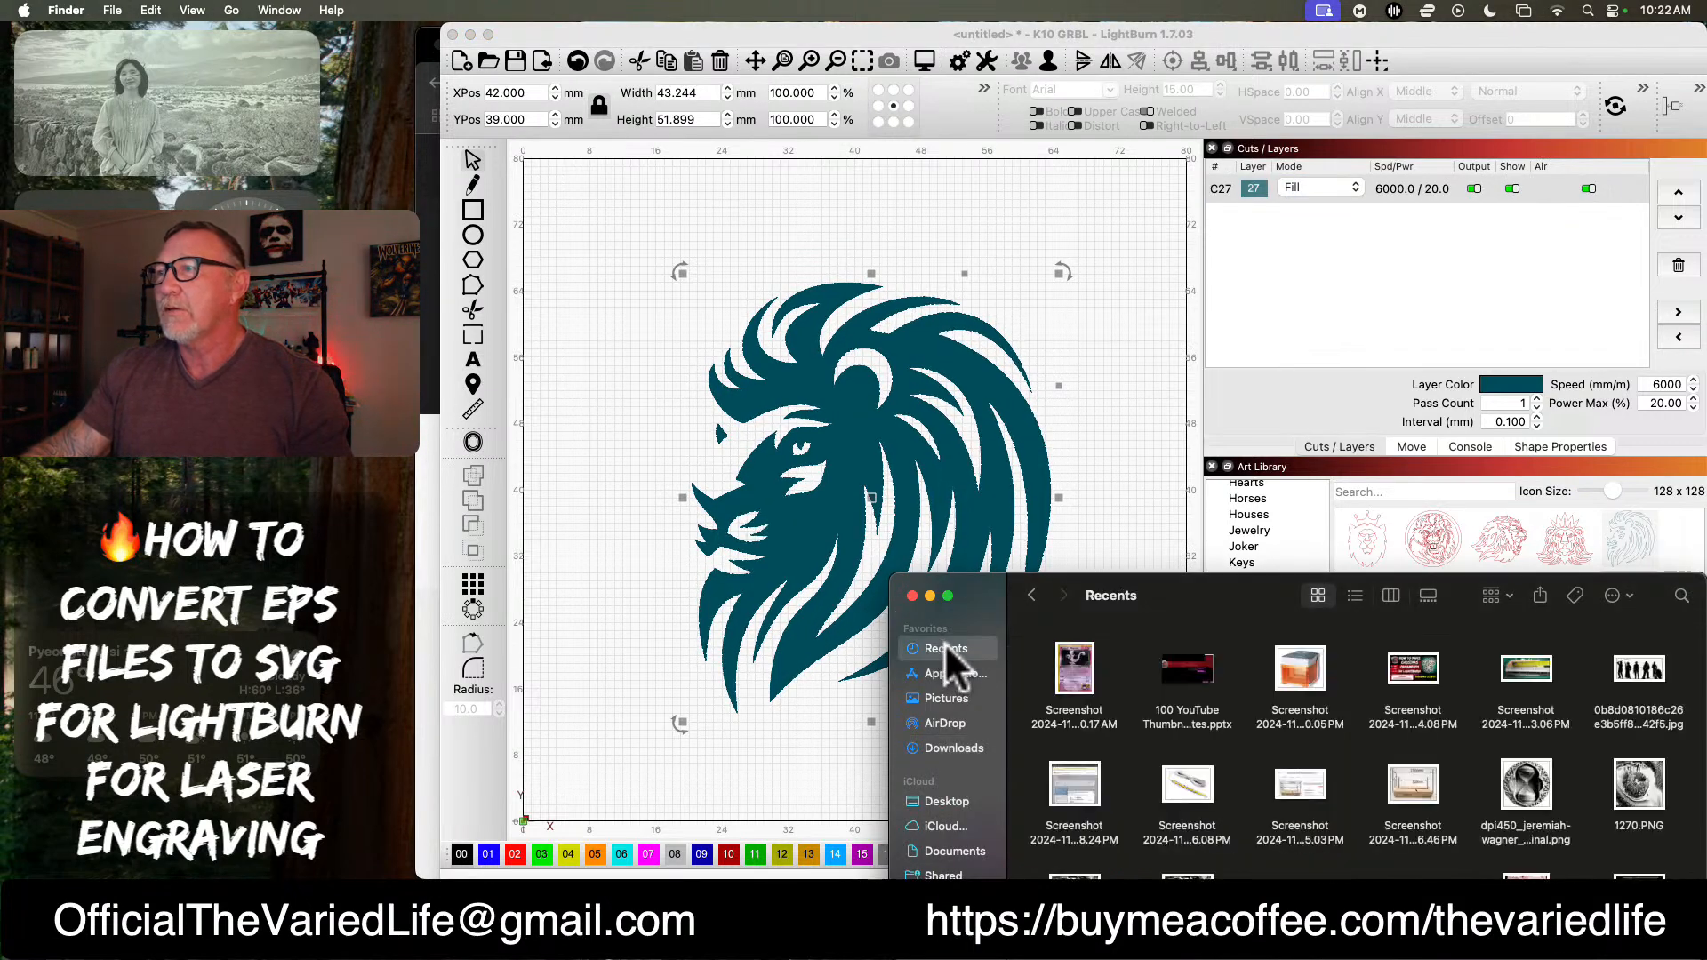
left_click_drag(982, 598, 916, 264)
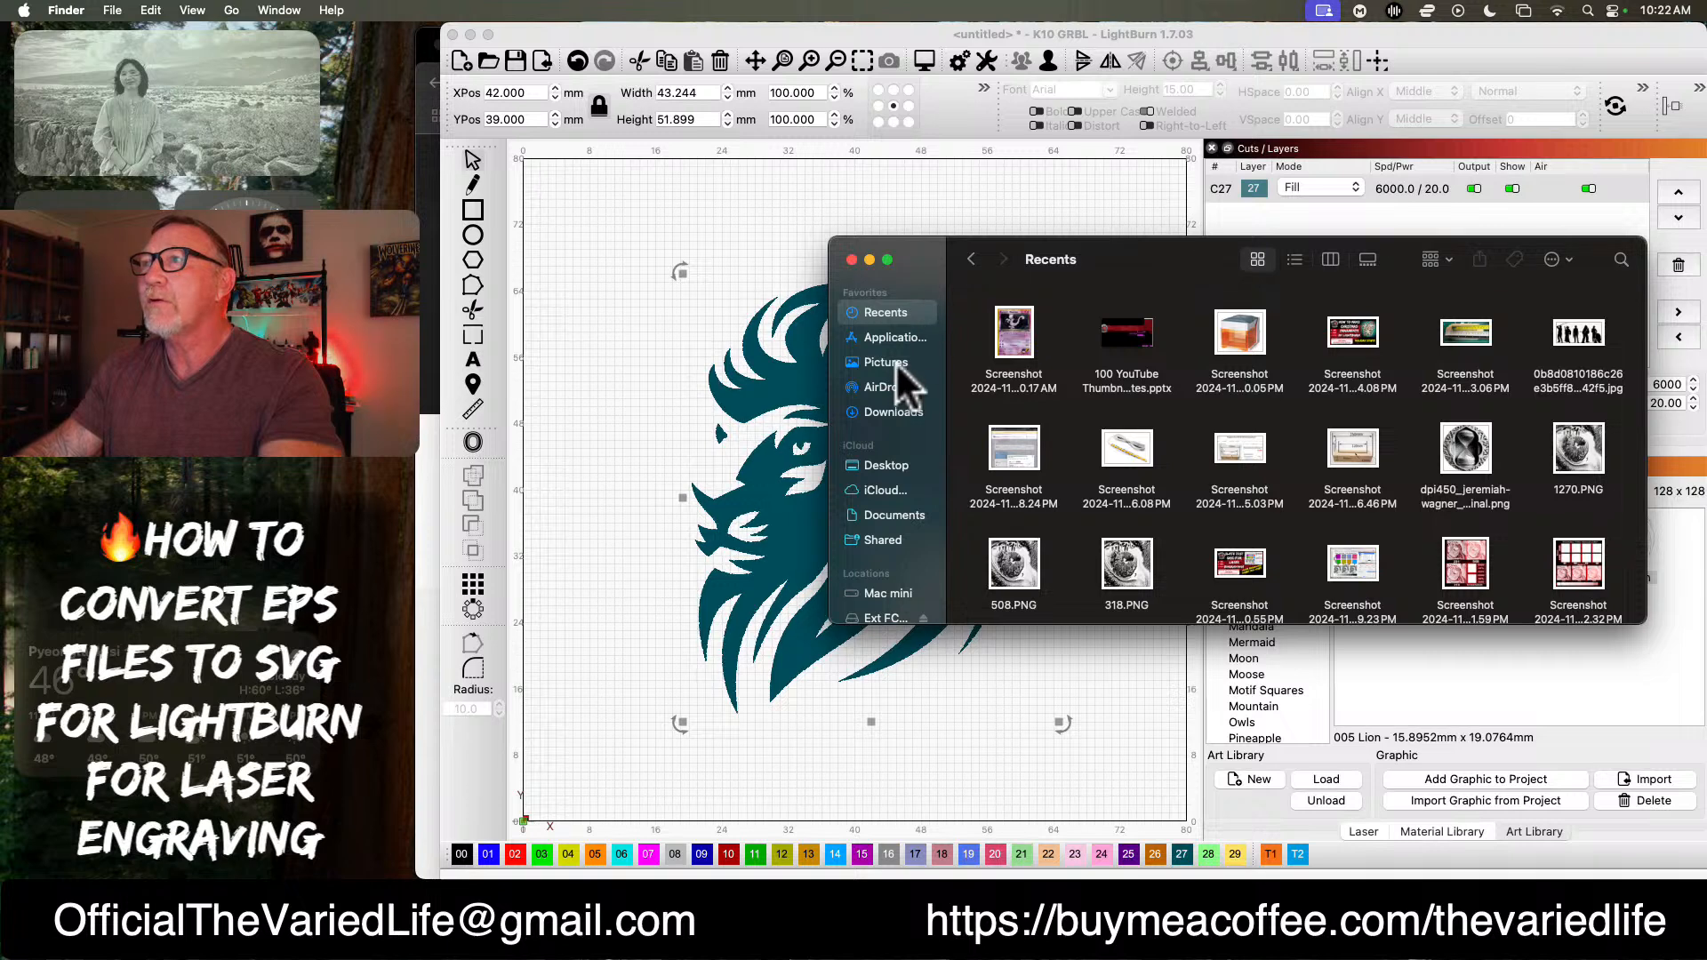
left_click(883, 411)
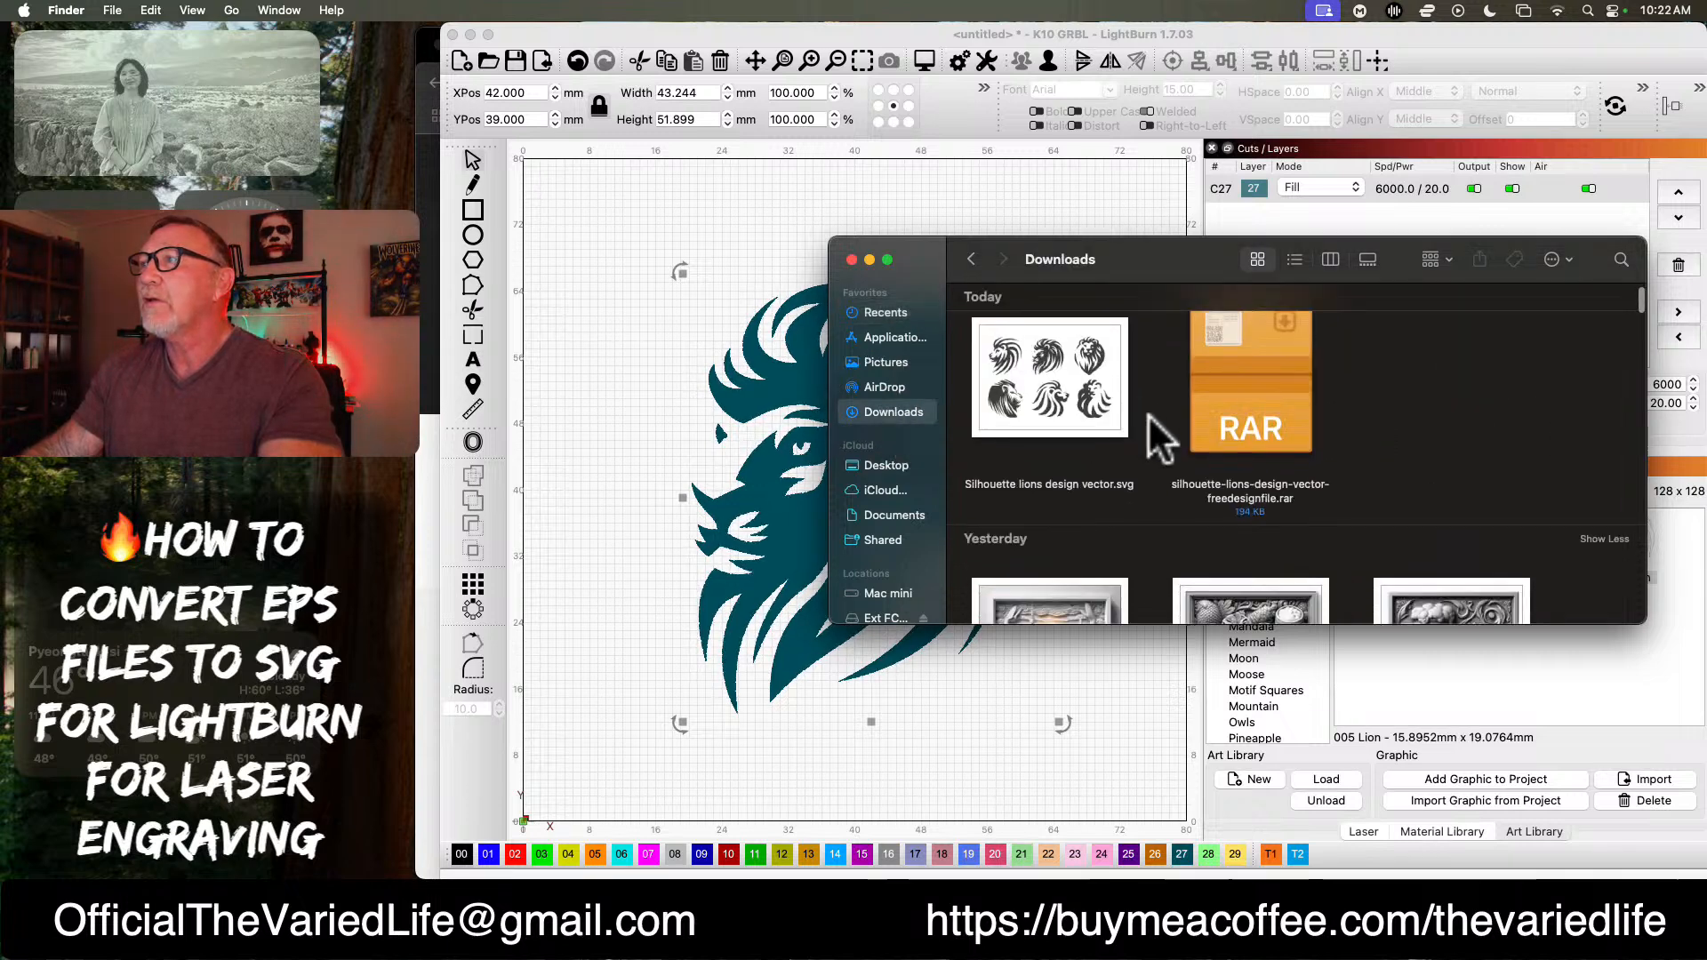
scroll(1156, 409, "down", 10)
scroll(1166, 398, "down", 15)
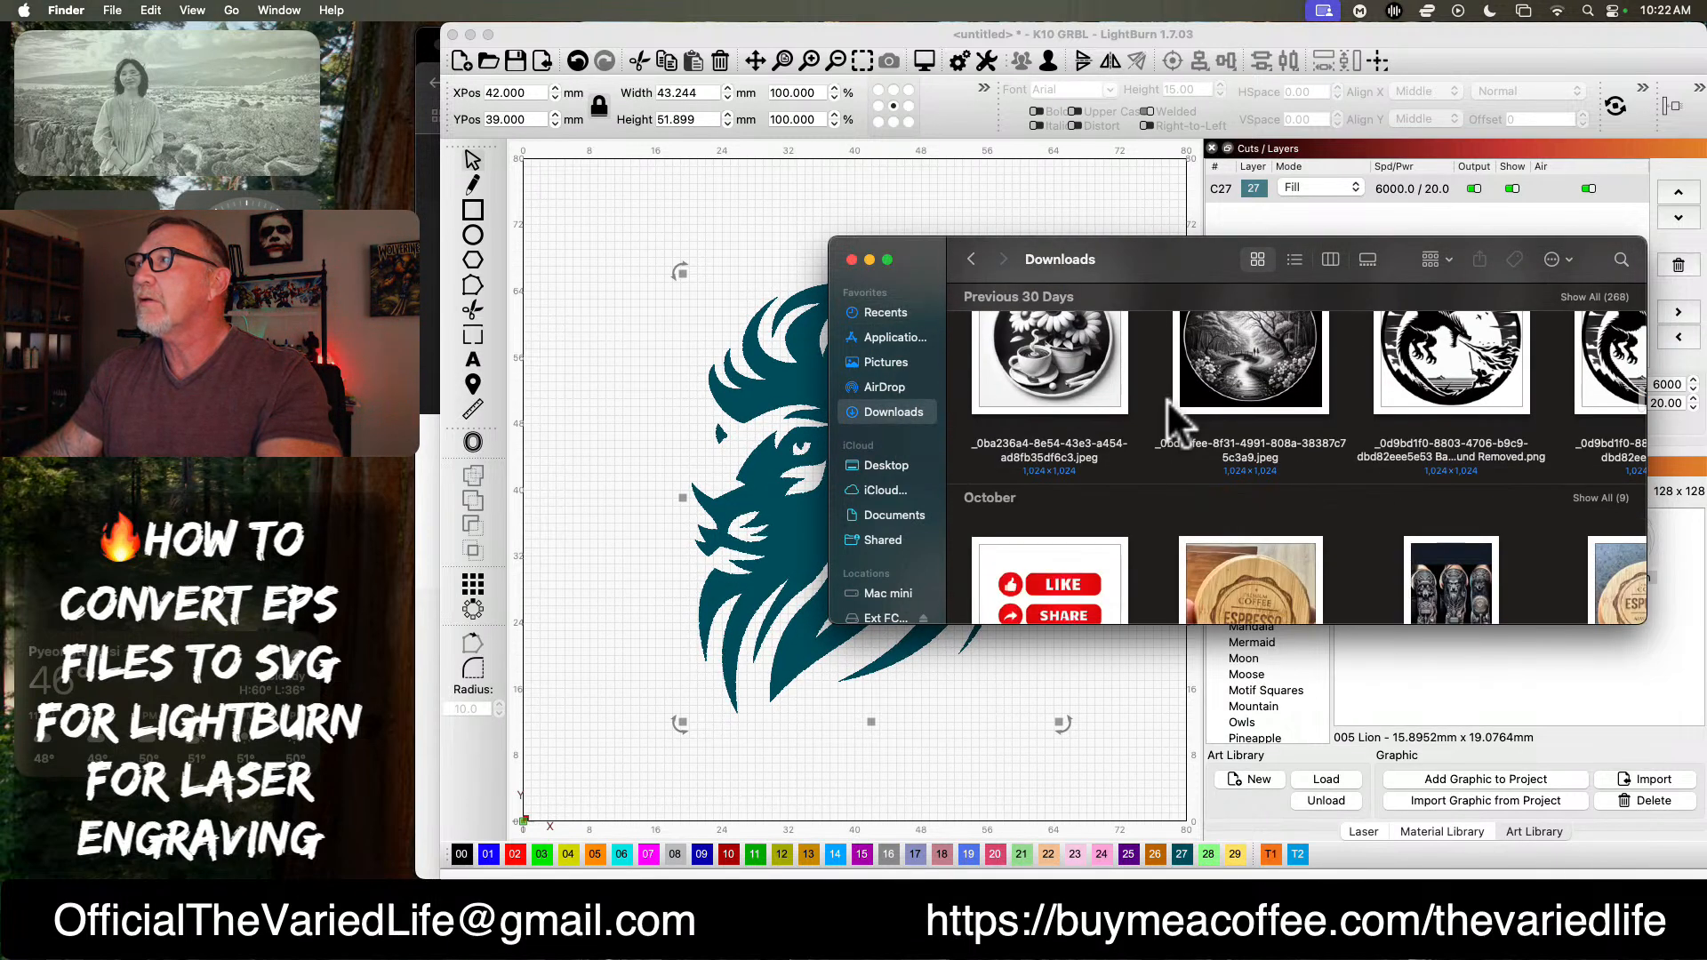
scroll(1166, 398, "down", 10)
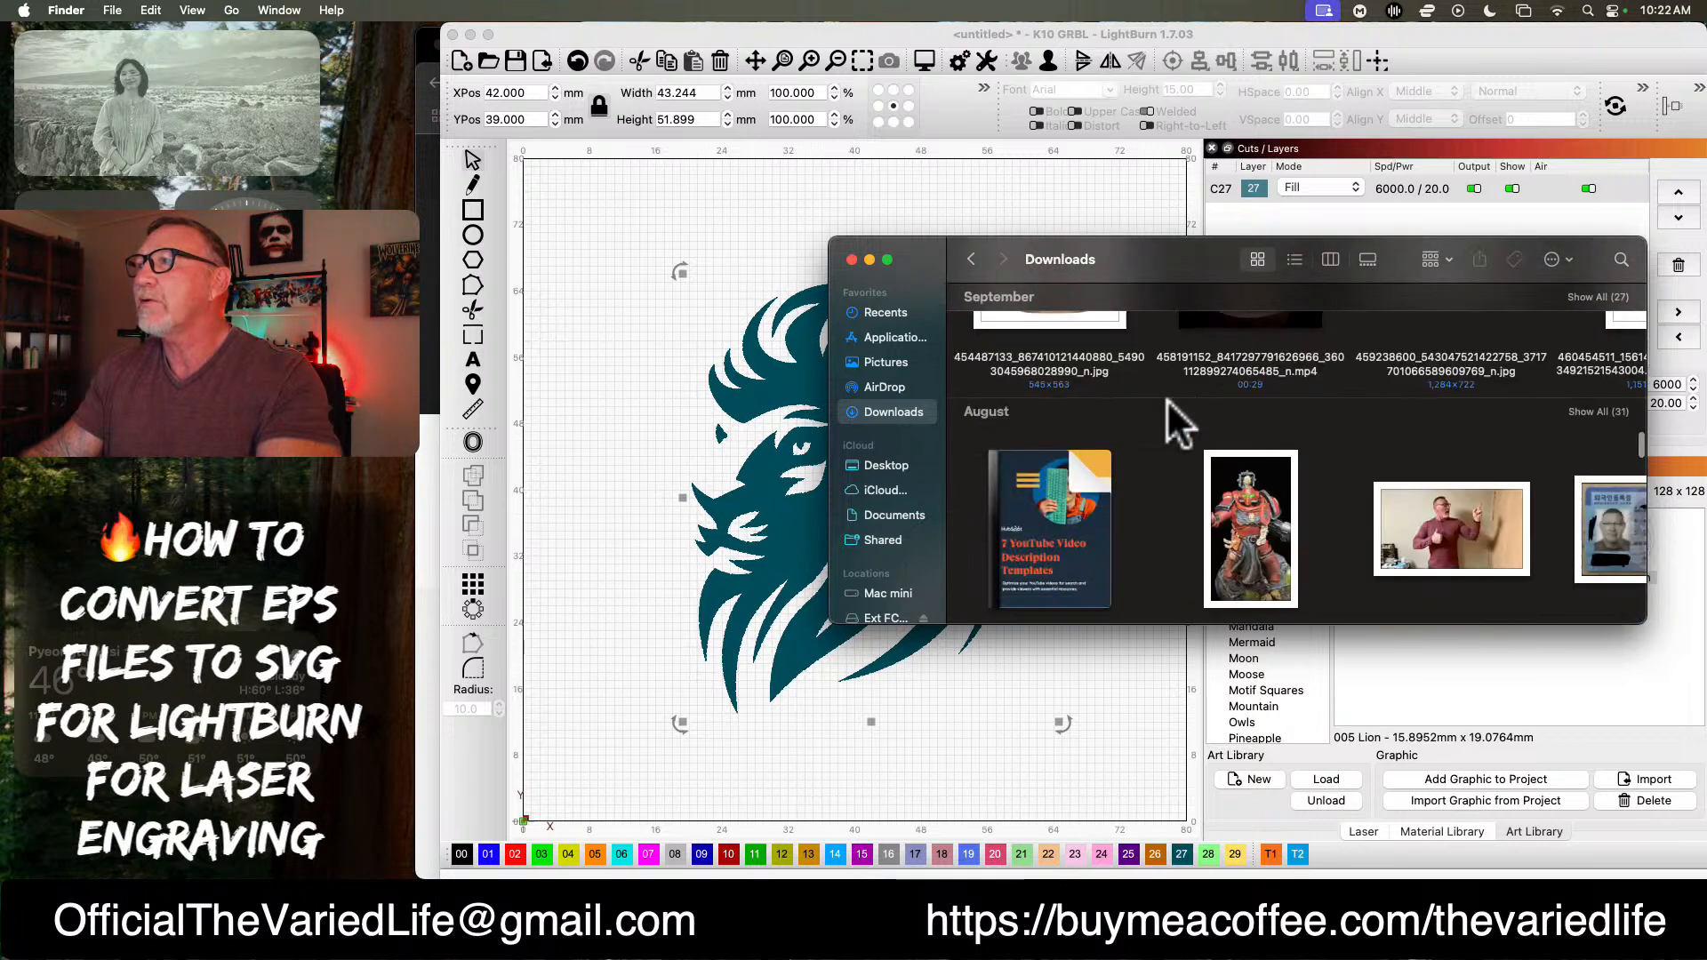
scroll(1166, 398, "up", 20)
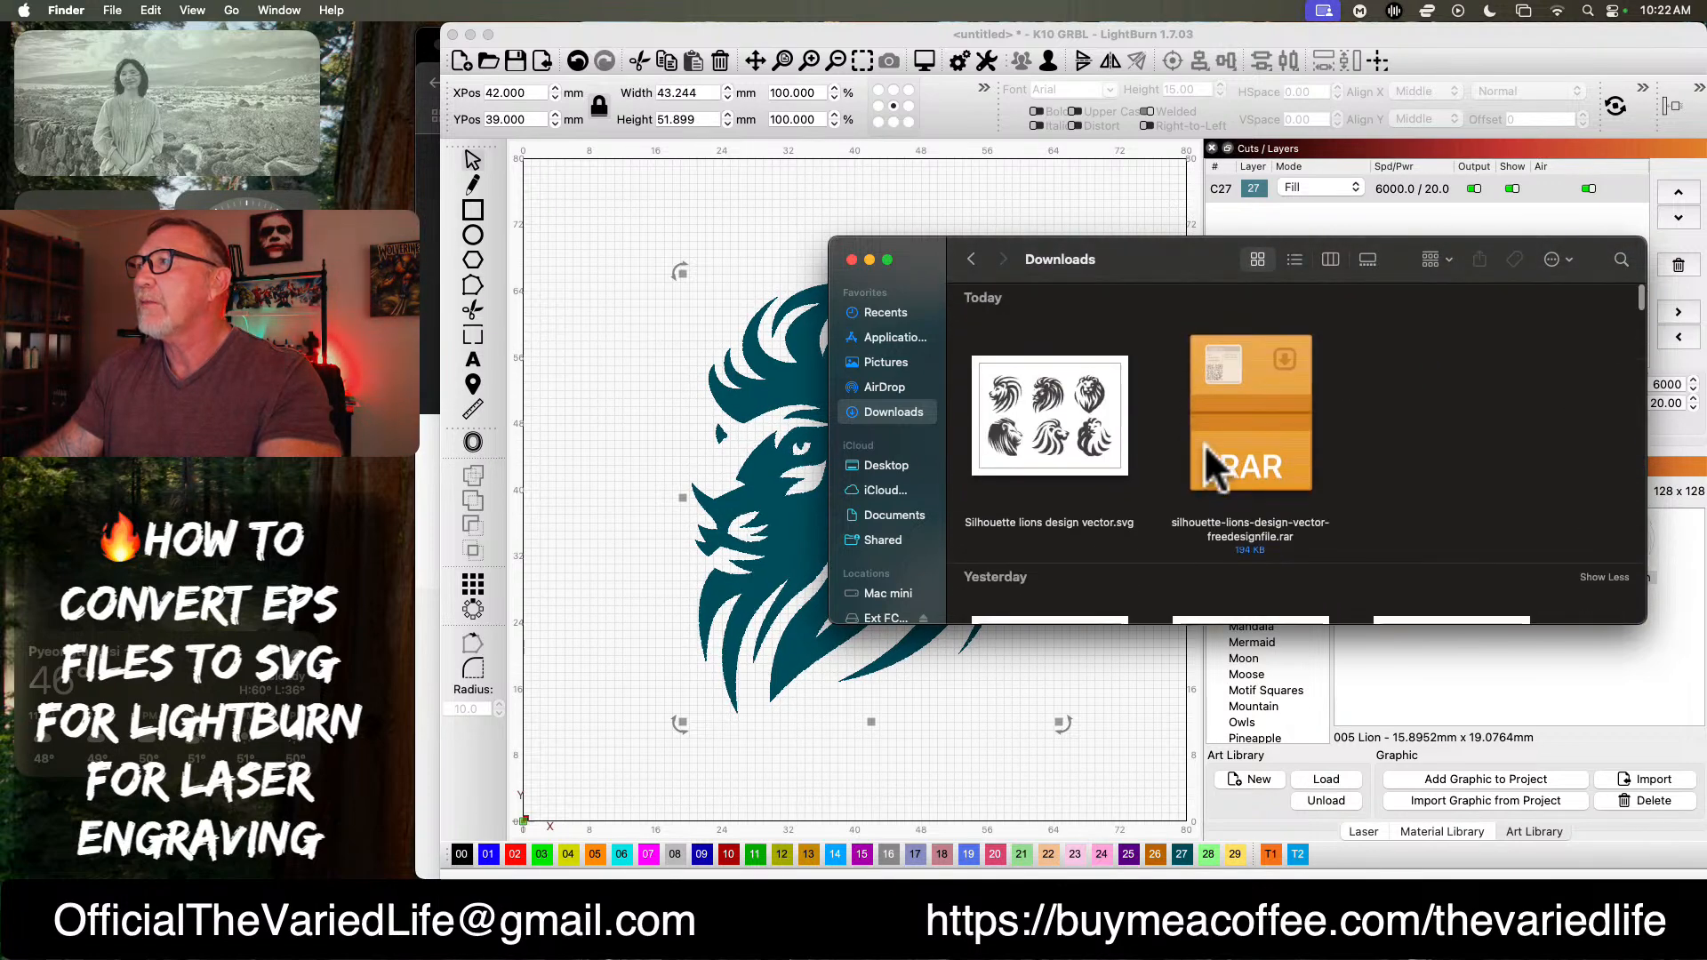
scroll(1209, 426, "down", 5)
scroll(1322, 429, "down", 10)
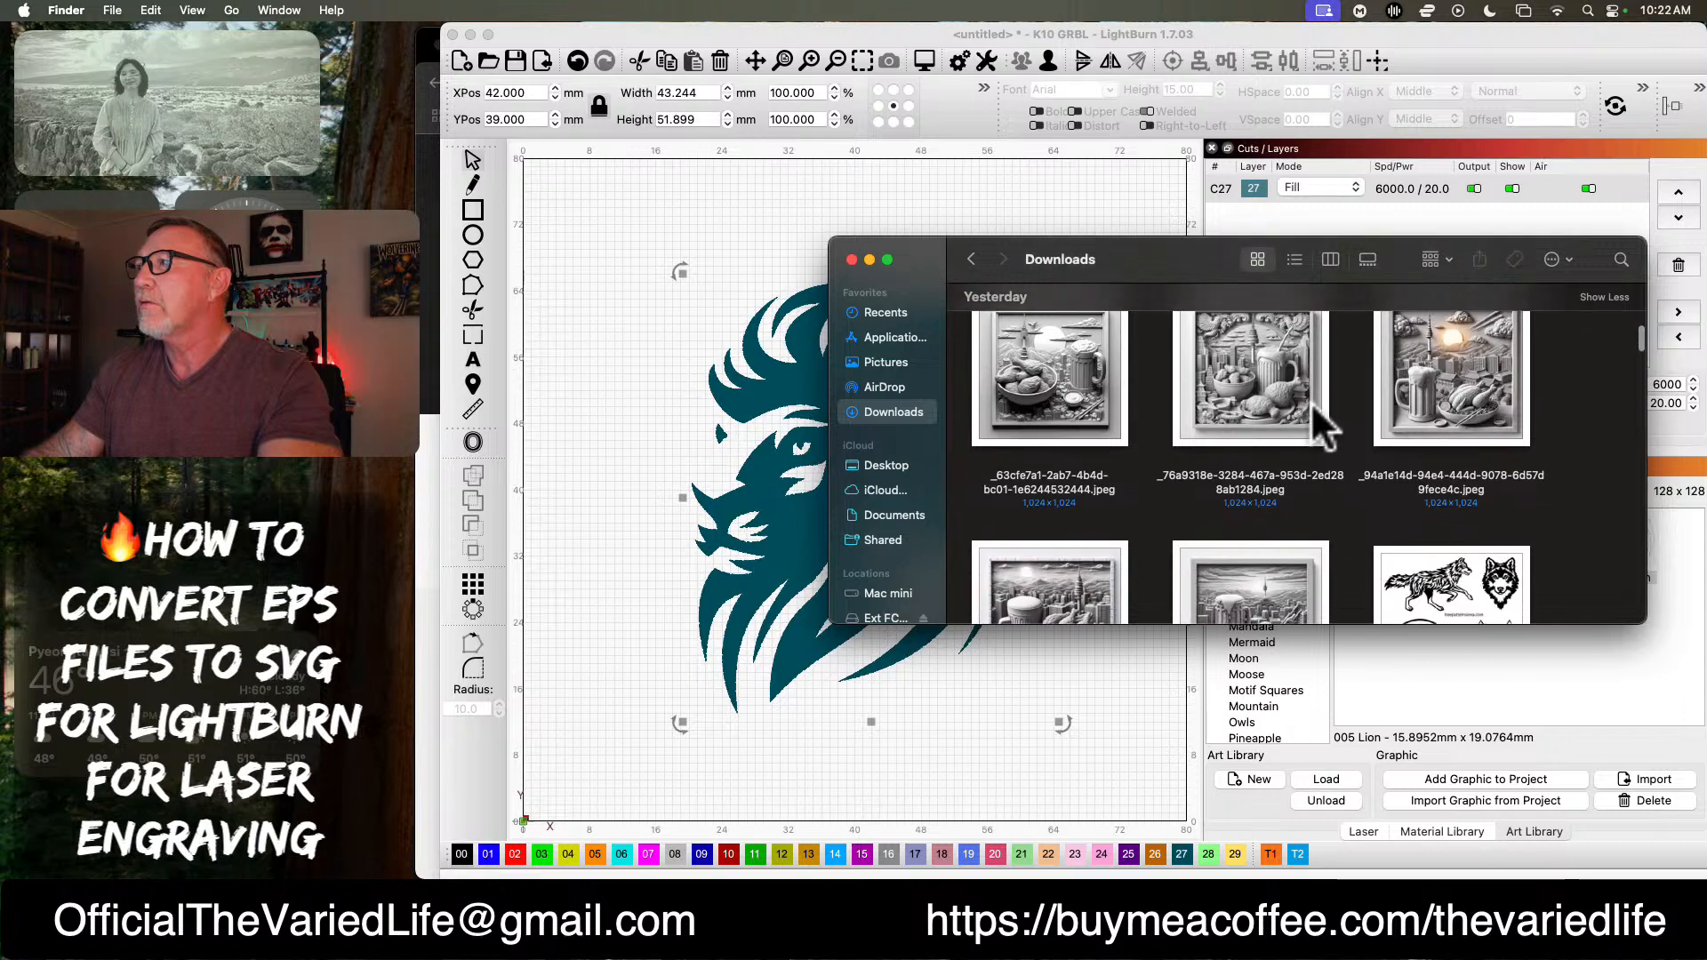
scroll(1408, 372, "down", 10)
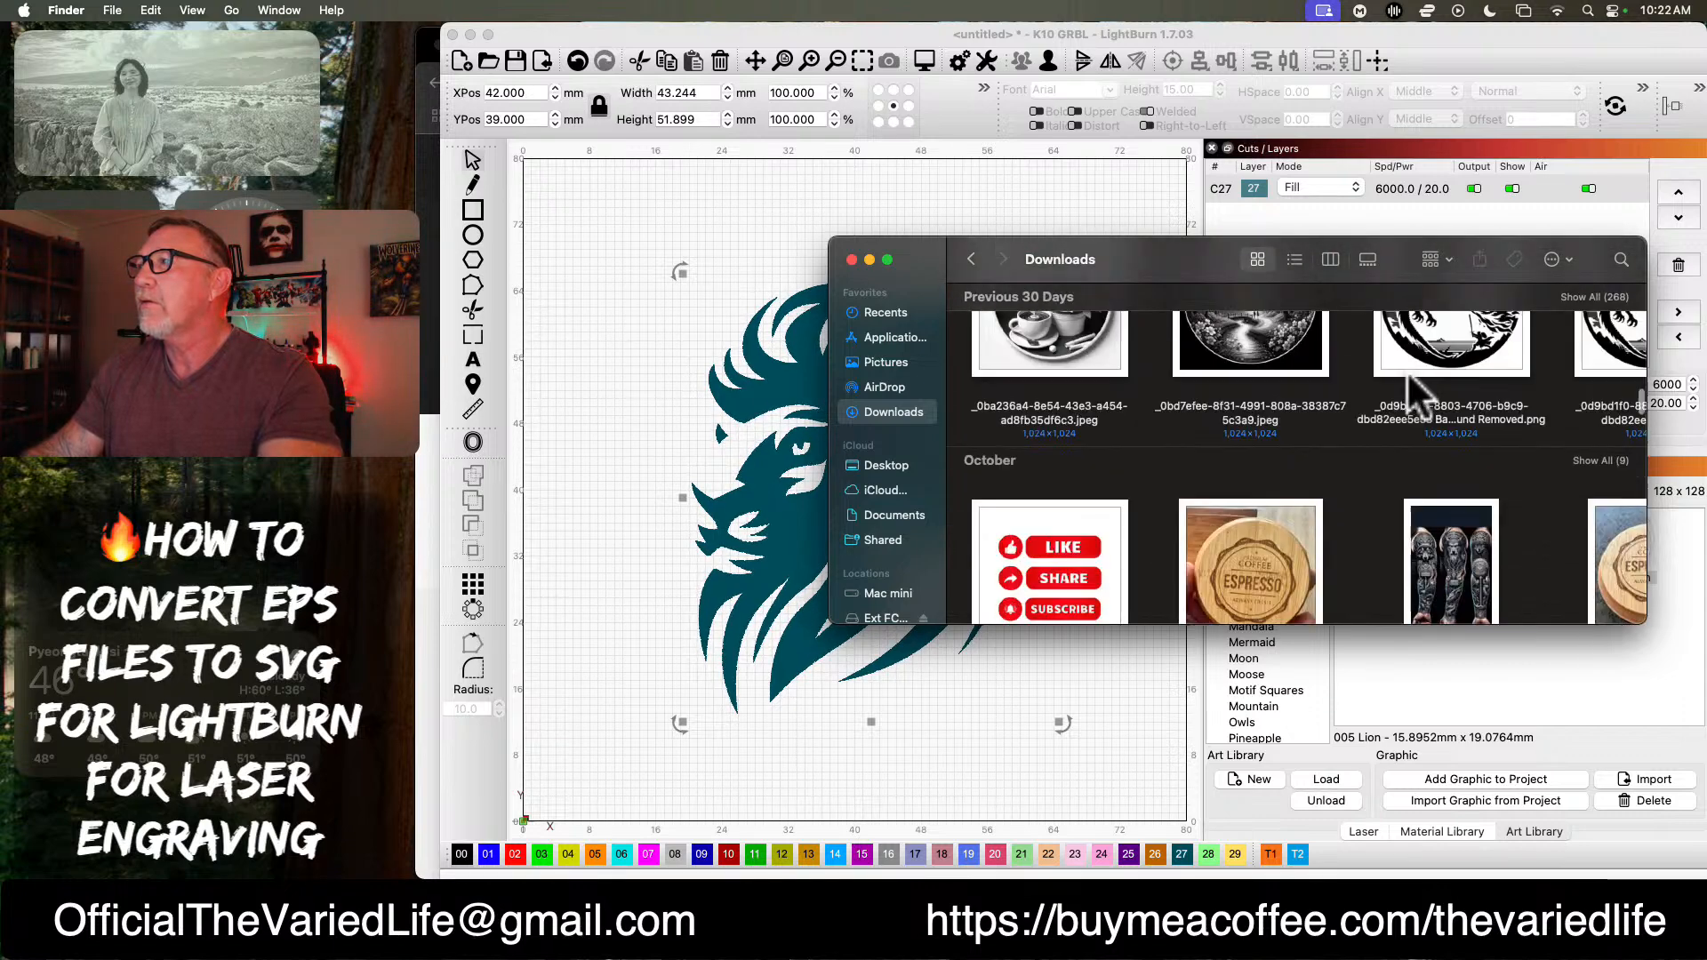
scroll(1364, 388, "down", 6)
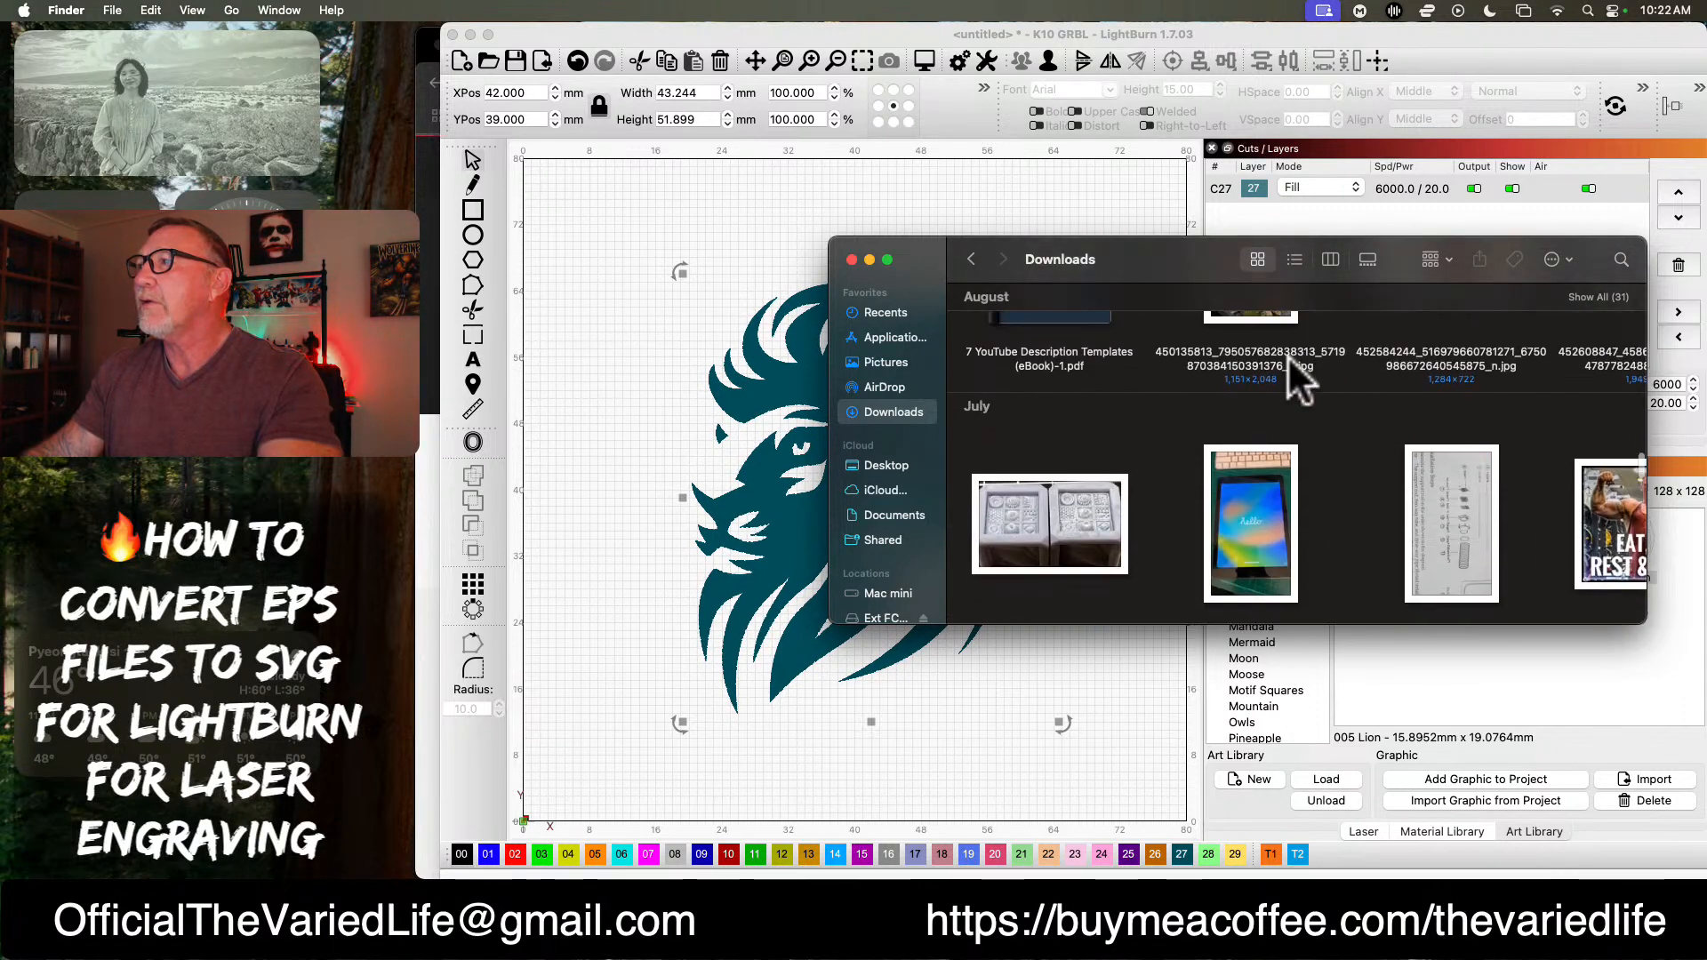
Step: Import the snowflake image 1911549.jpg from Finder's Recents into the LightBurn project and close the Finder window
left_click(885, 313)
scroll(1170, 380, "down", 6)
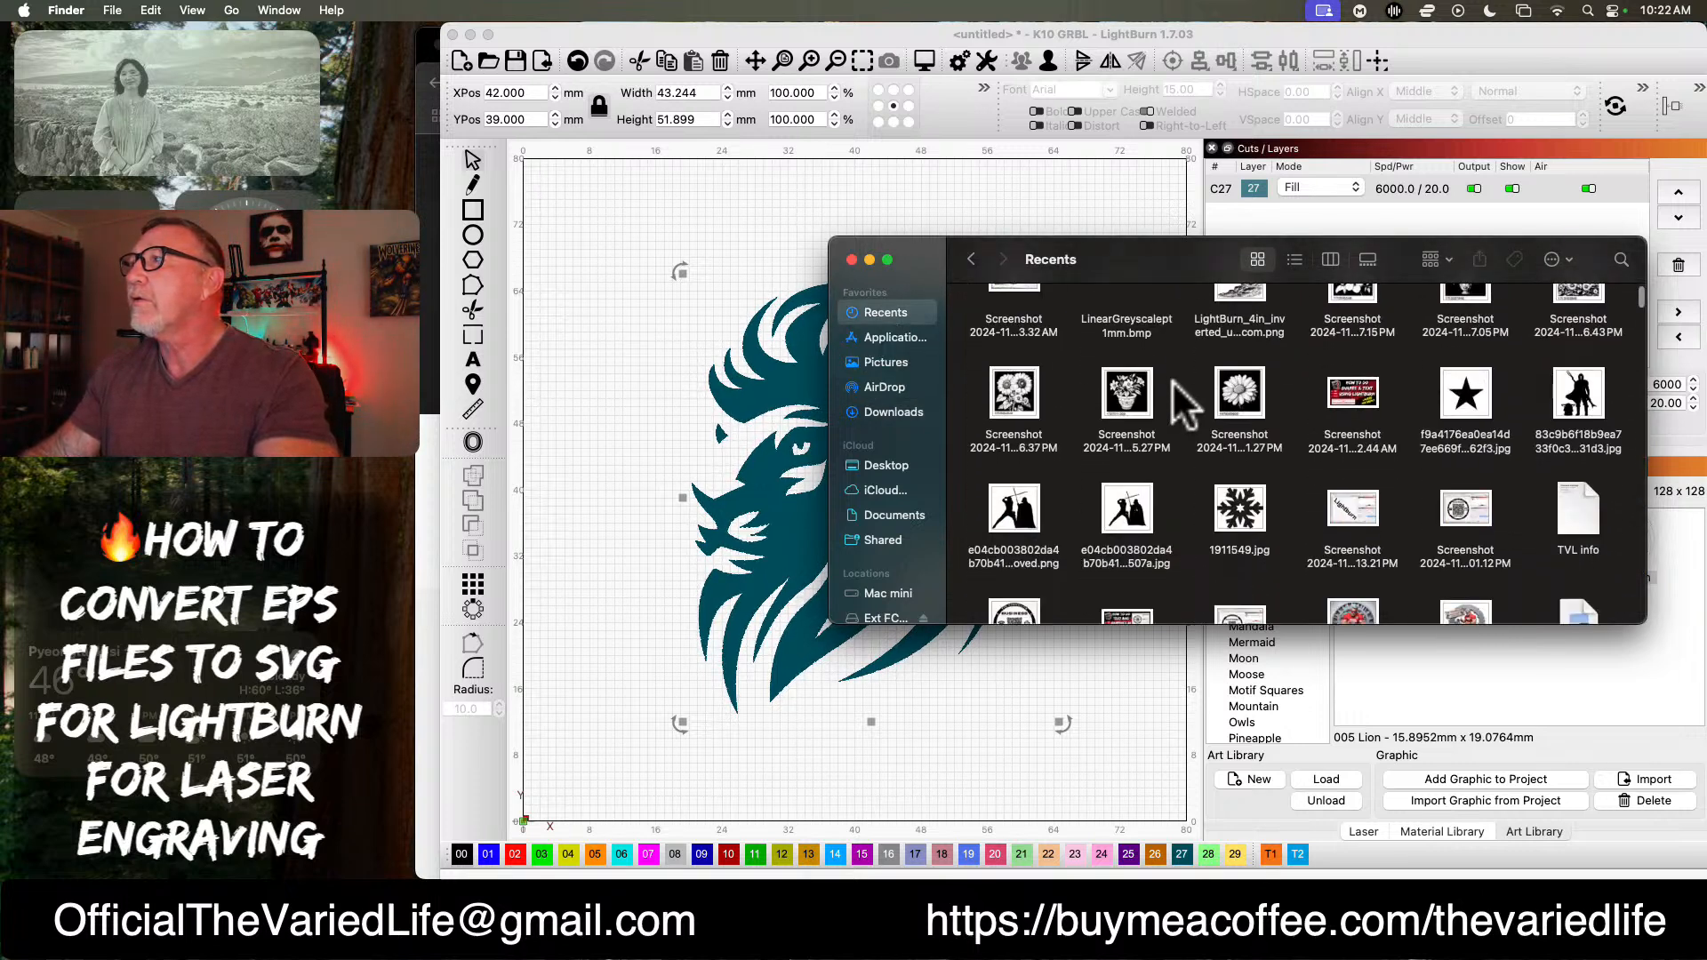
scroll(1172, 381, "down", 4)
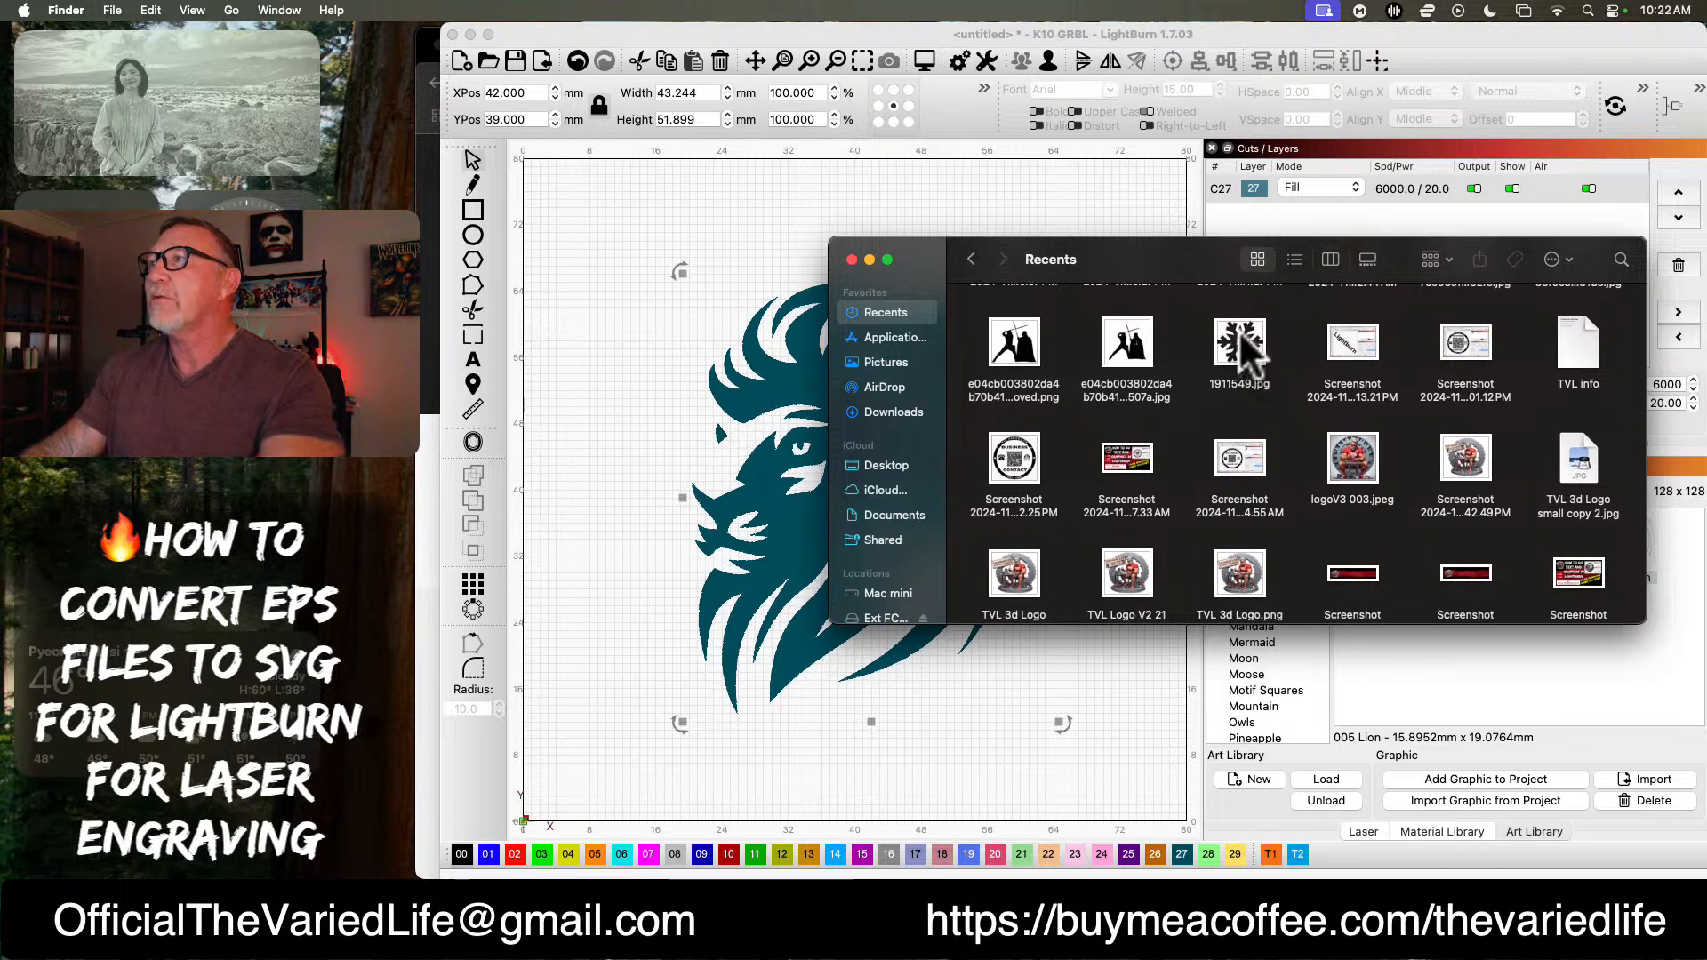
left_click_drag(1245, 352, 635, 345)
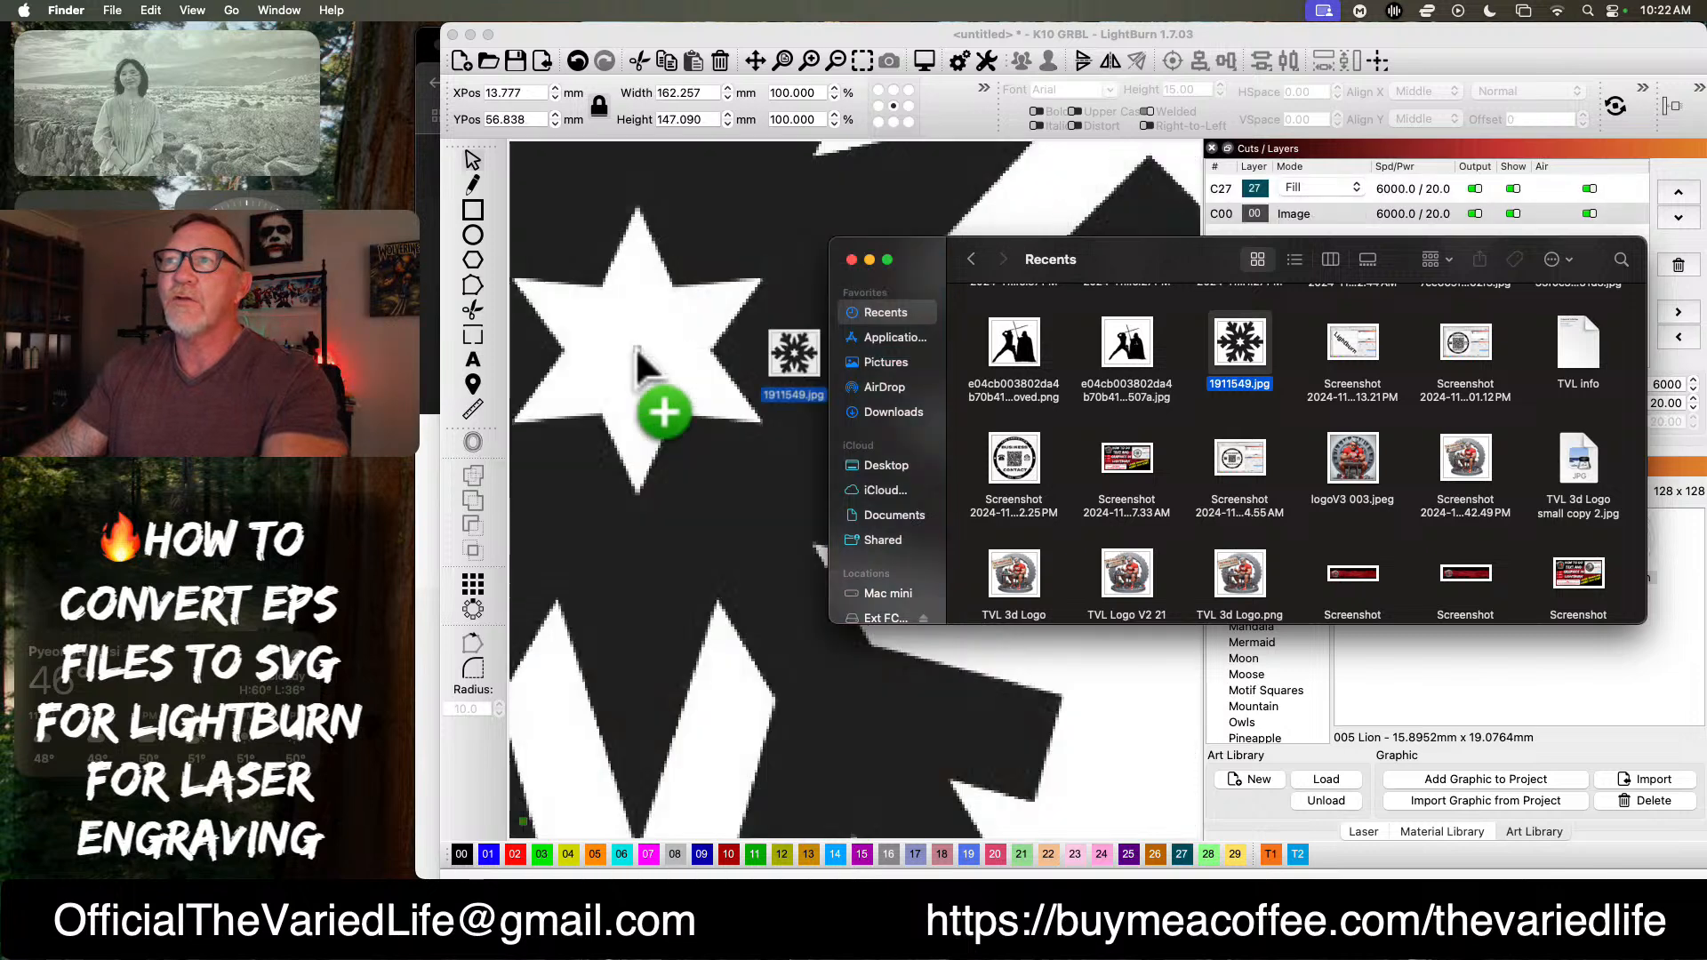
left_click(852, 260)
Step: Set the snowflake image's width to 79 mm, keeping its proportions
double_click(704, 90)
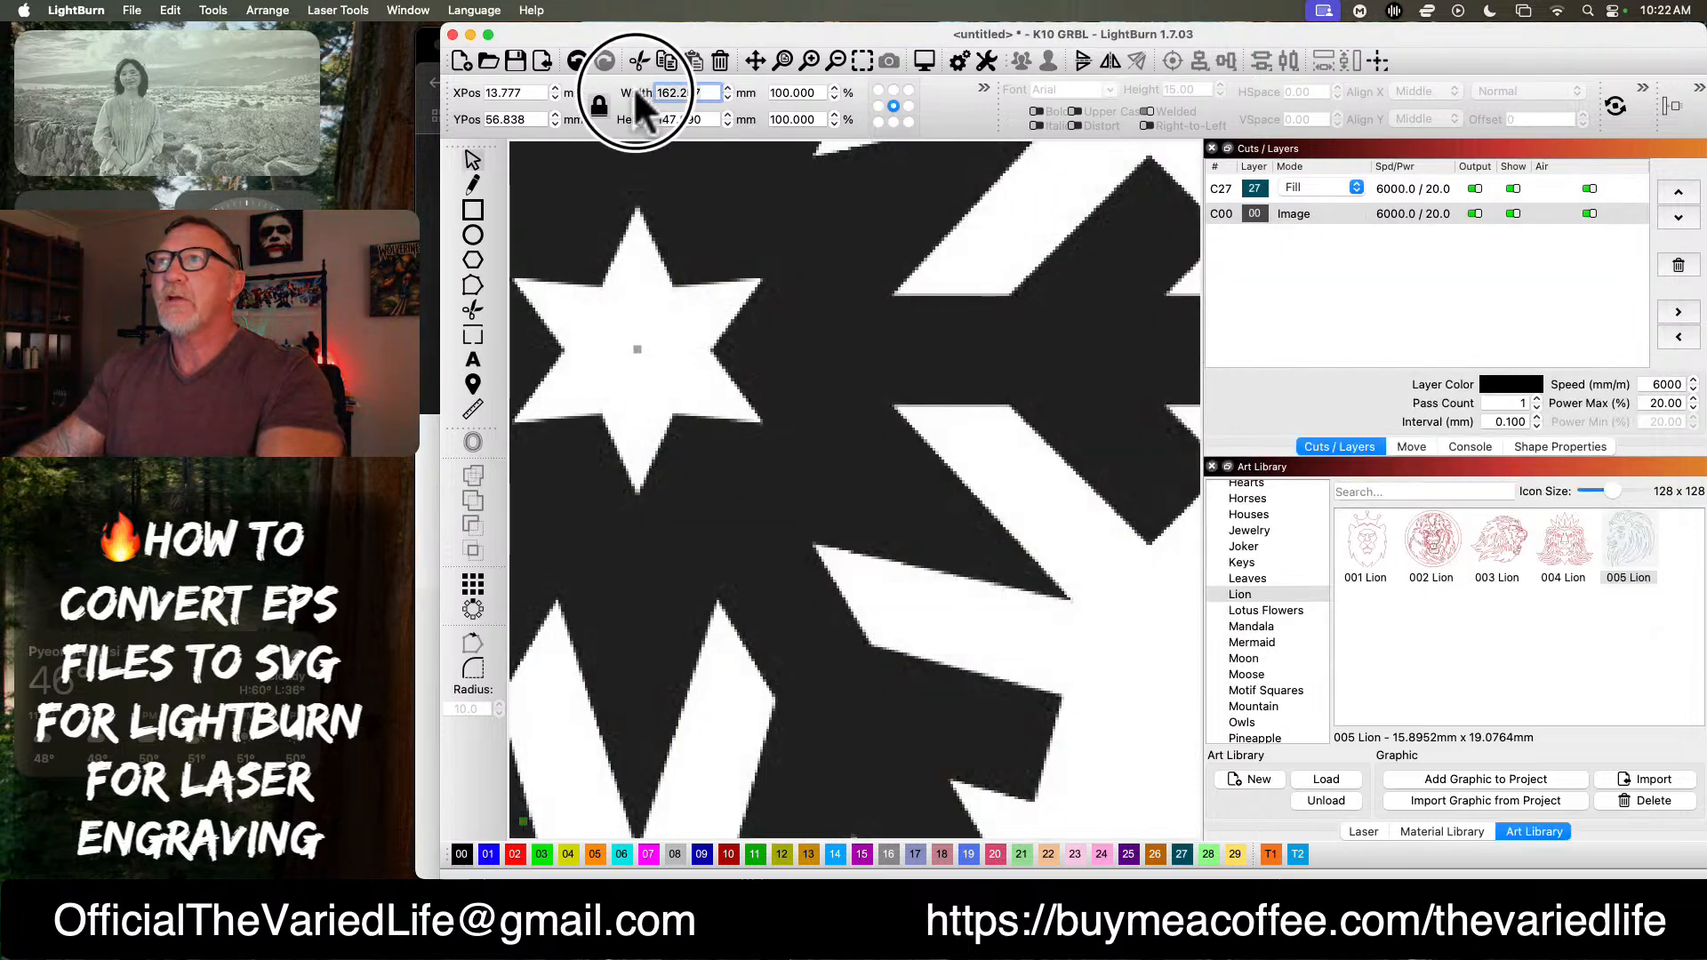
type("79")
key("Return")
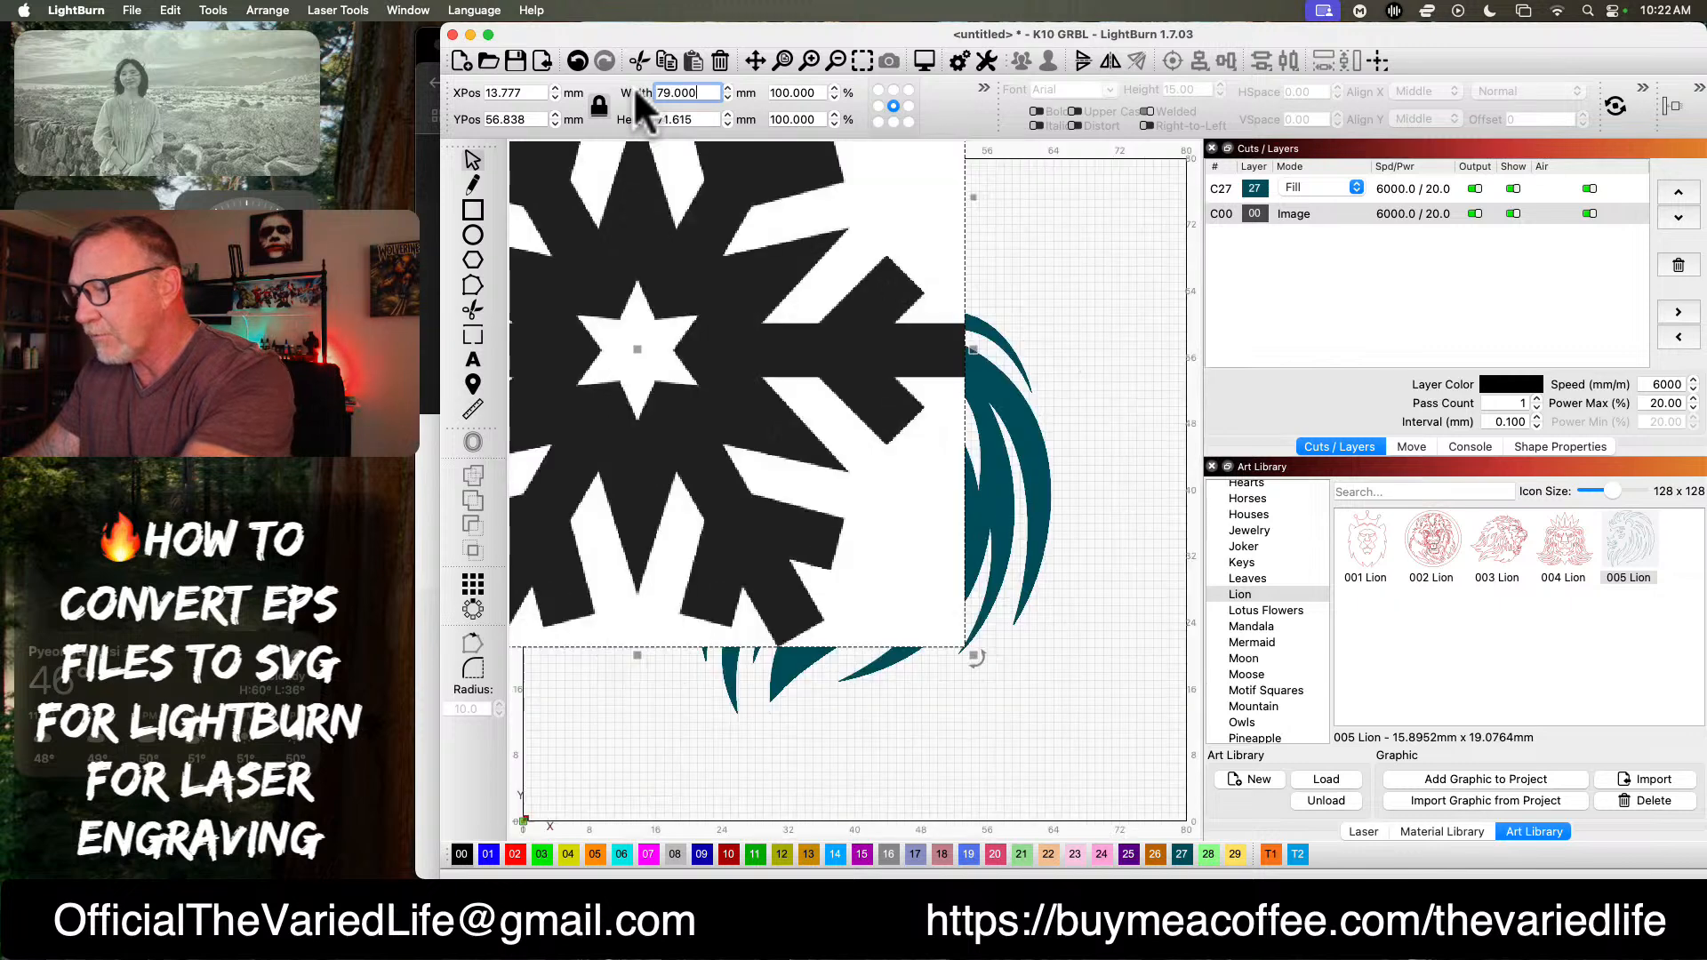
Step: Delete the lion from the project and move the snowflake image to X 40, Y 42 mm
left_click(1008, 405)
key("Delete")
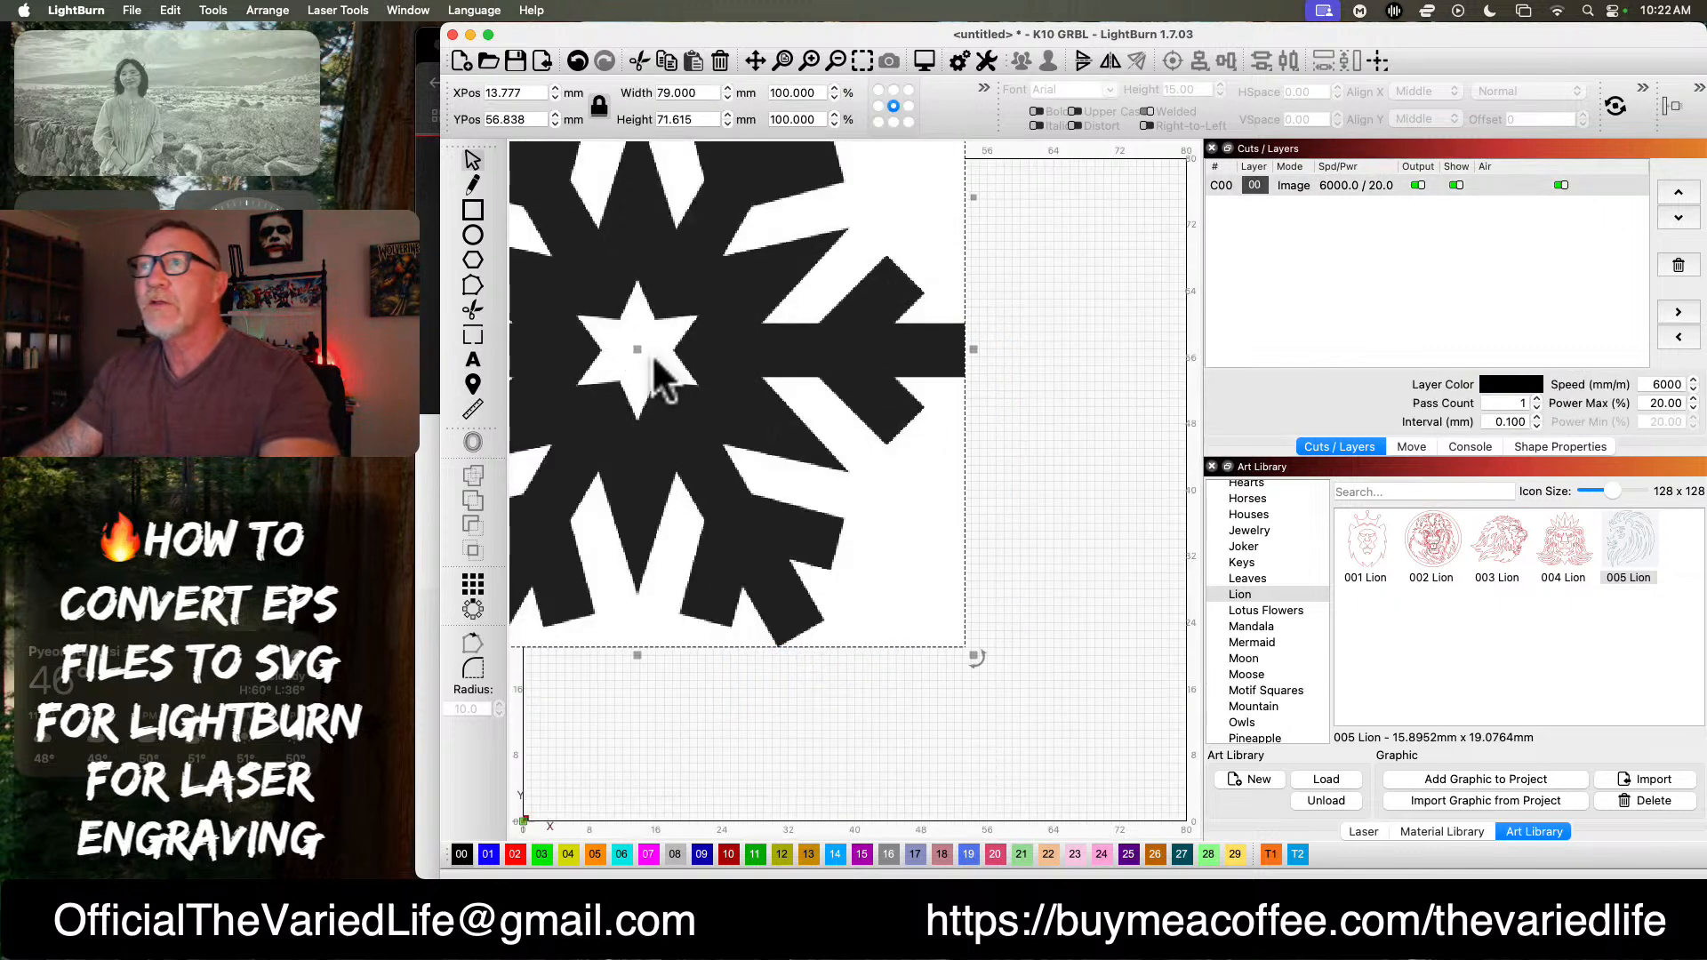
left_click_drag(639, 339, 869, 483)
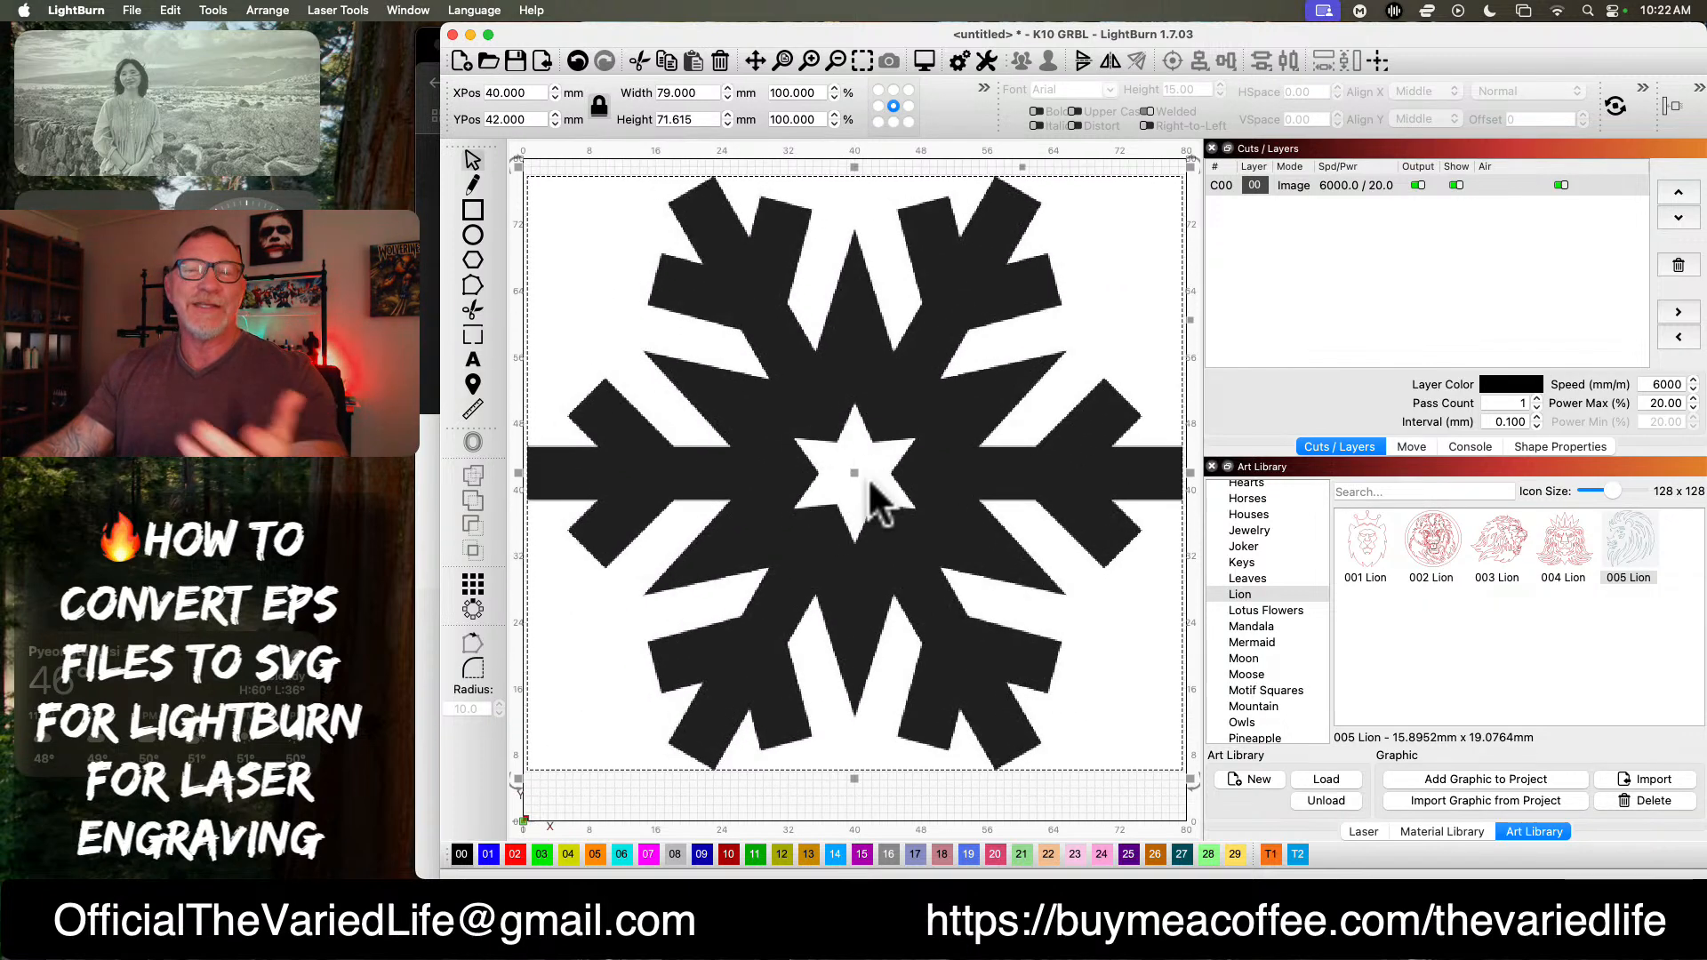
Step: Shrink the snowflake image to about 53.8 × 48.8 mm near the workspace centre, and preview its engraving
left_click_drag(1181, 779, 975, 610)
left_click_drag(818, 340, 912, 420)
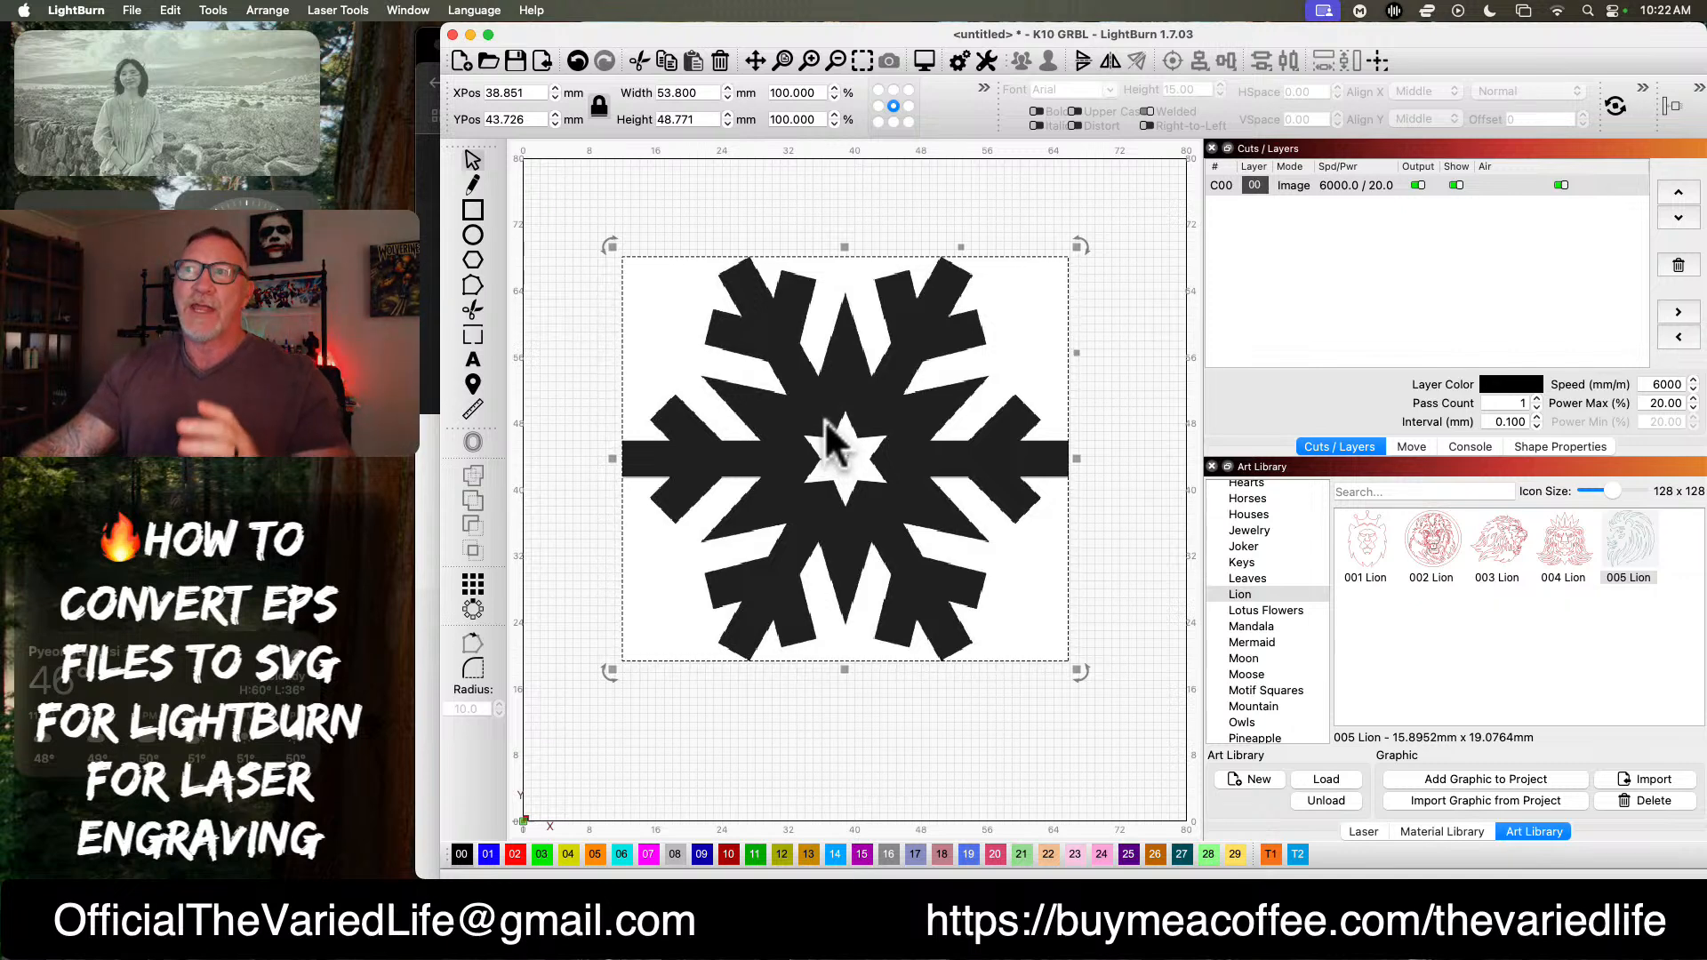
left_click(925, 60)
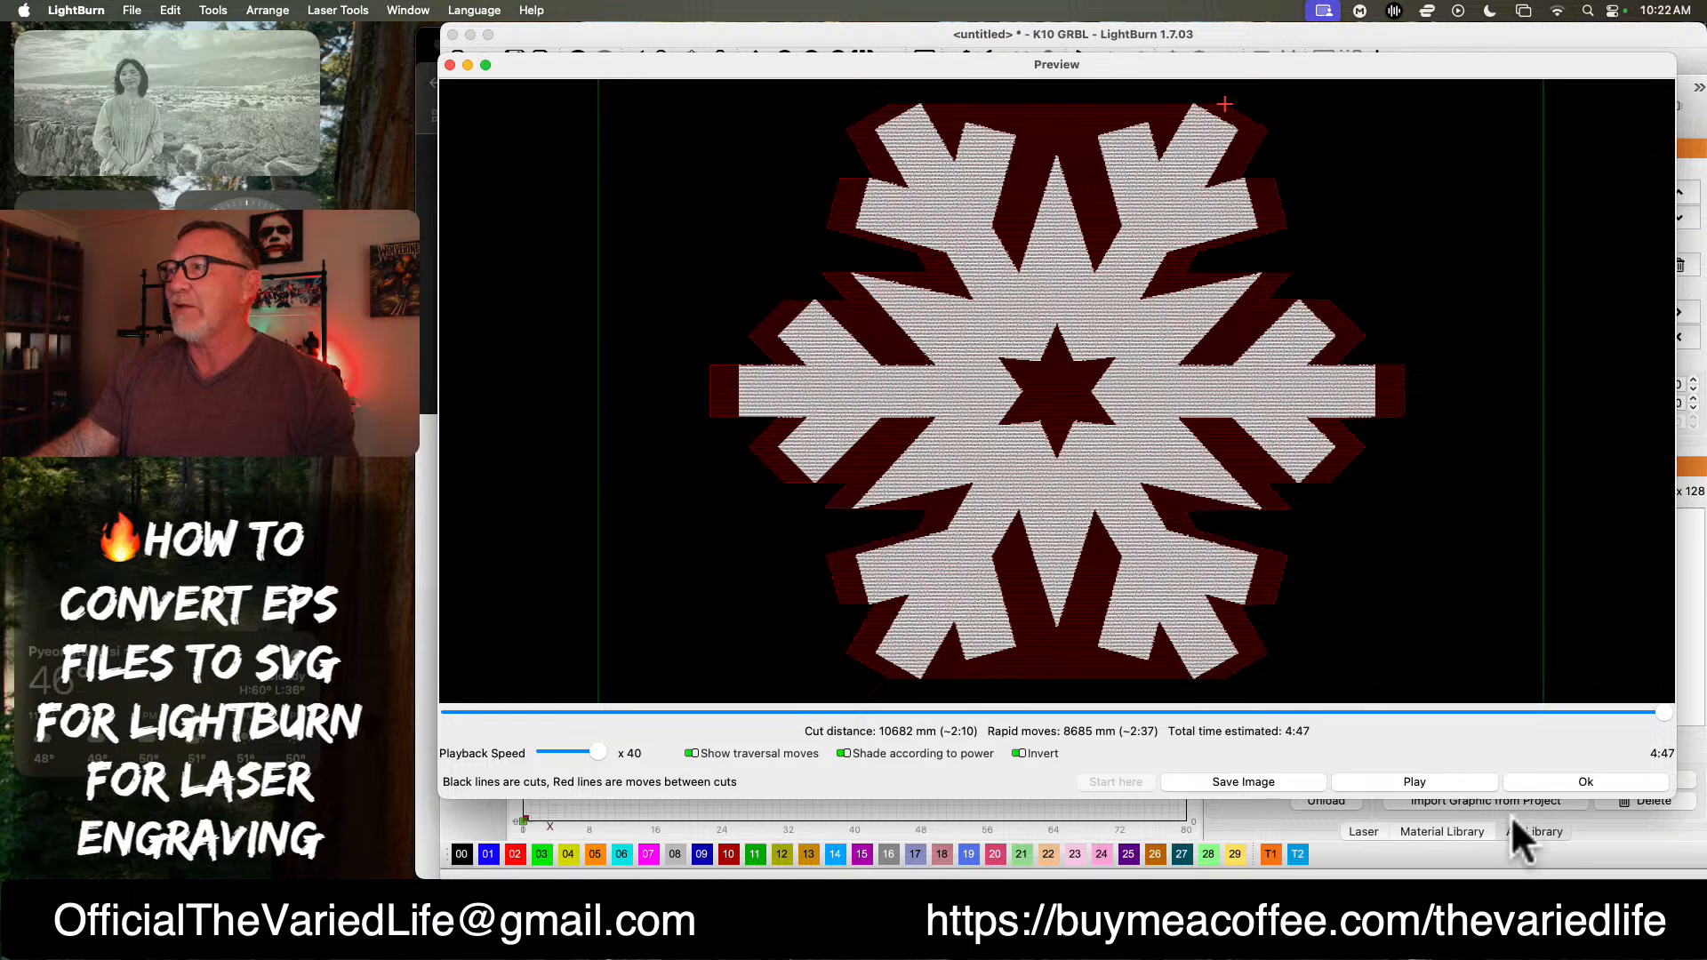
left_click(1569, 784)
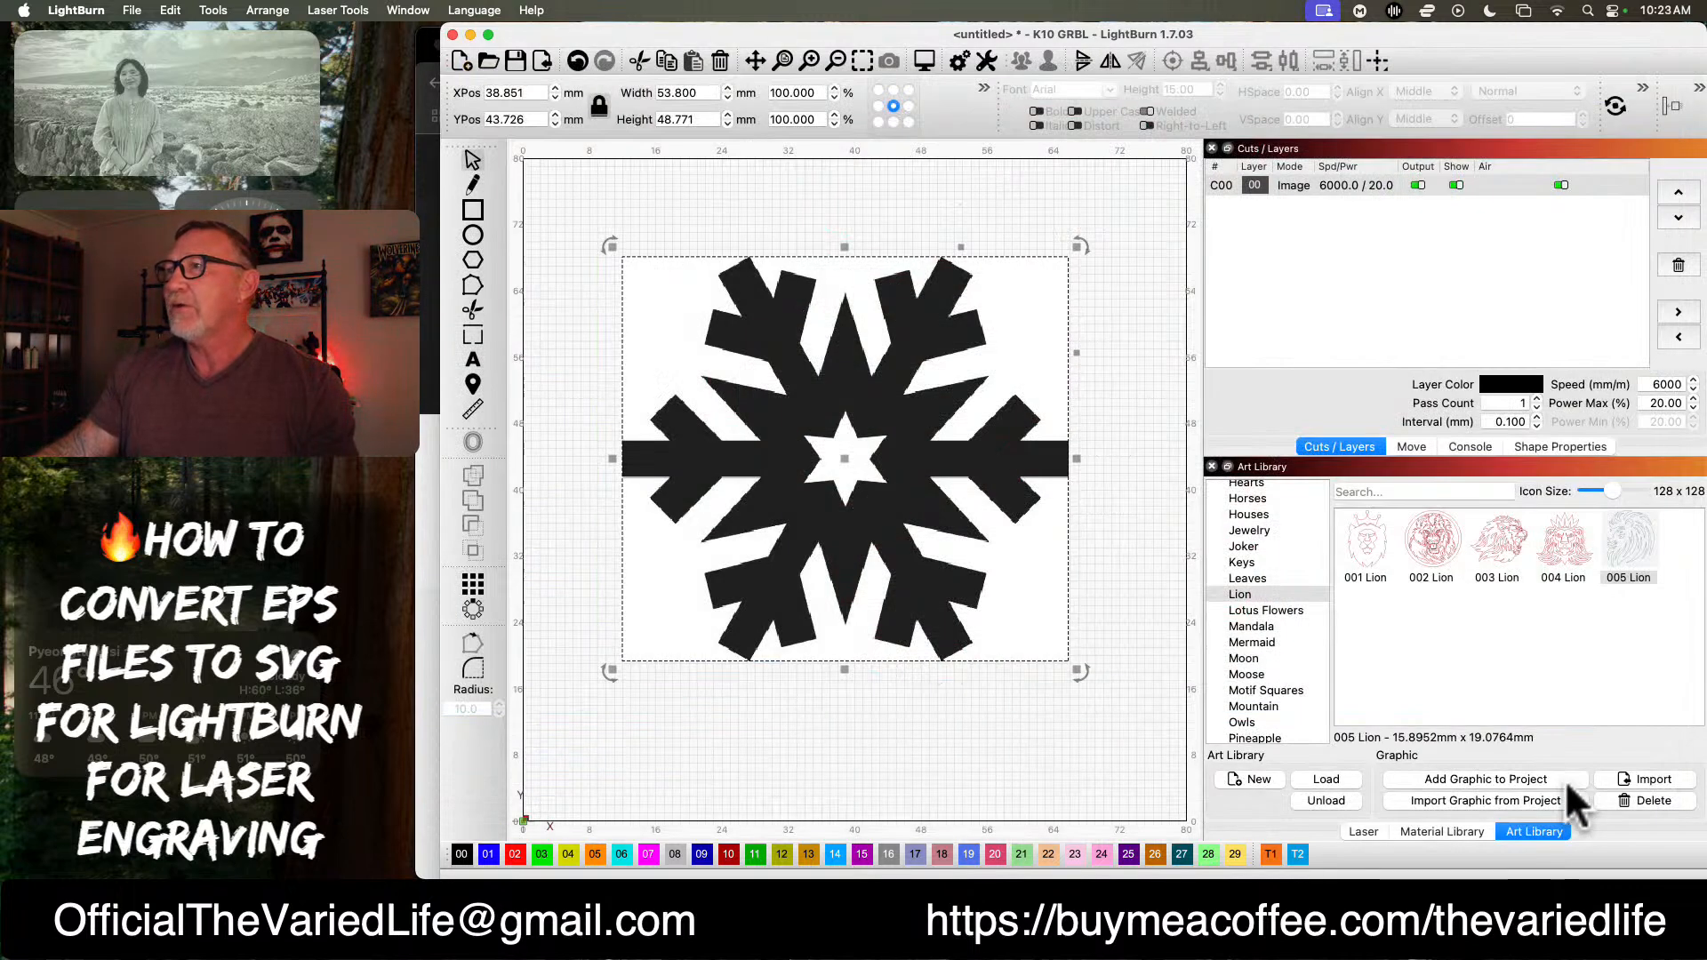
Step: Move the snowflake image up about 7 mm and trace it with cutoff 0 and threshold 128
left_click_drag(829, 384, 831, 330)
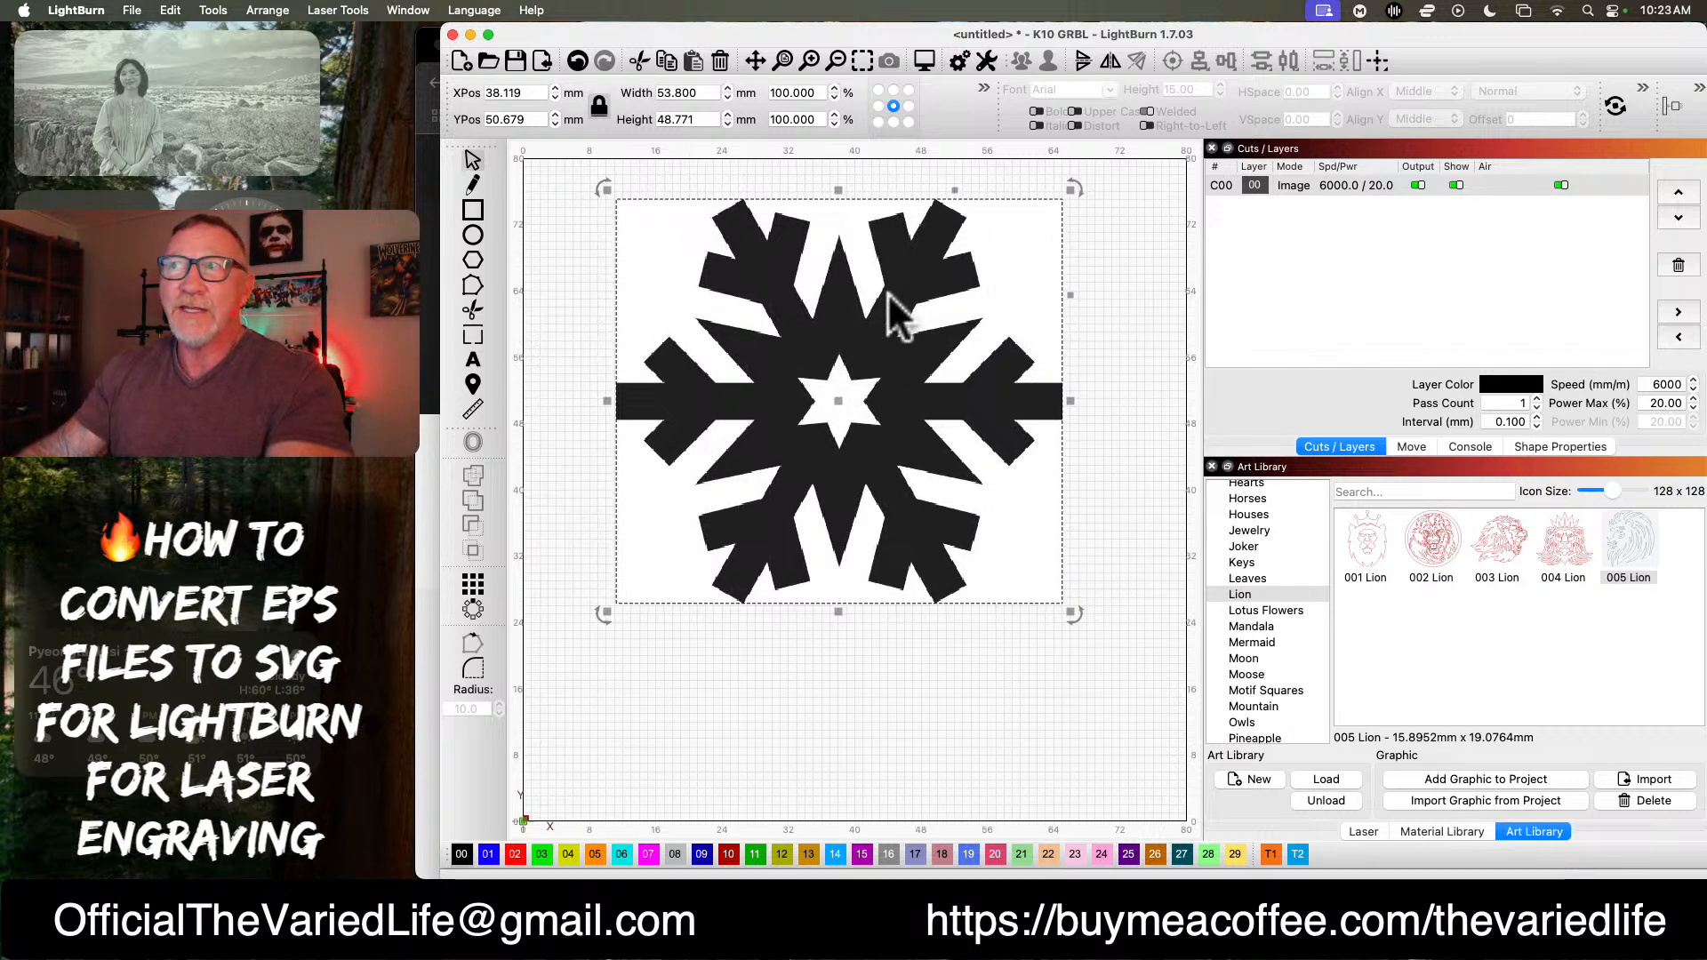
right_click(828, 324)
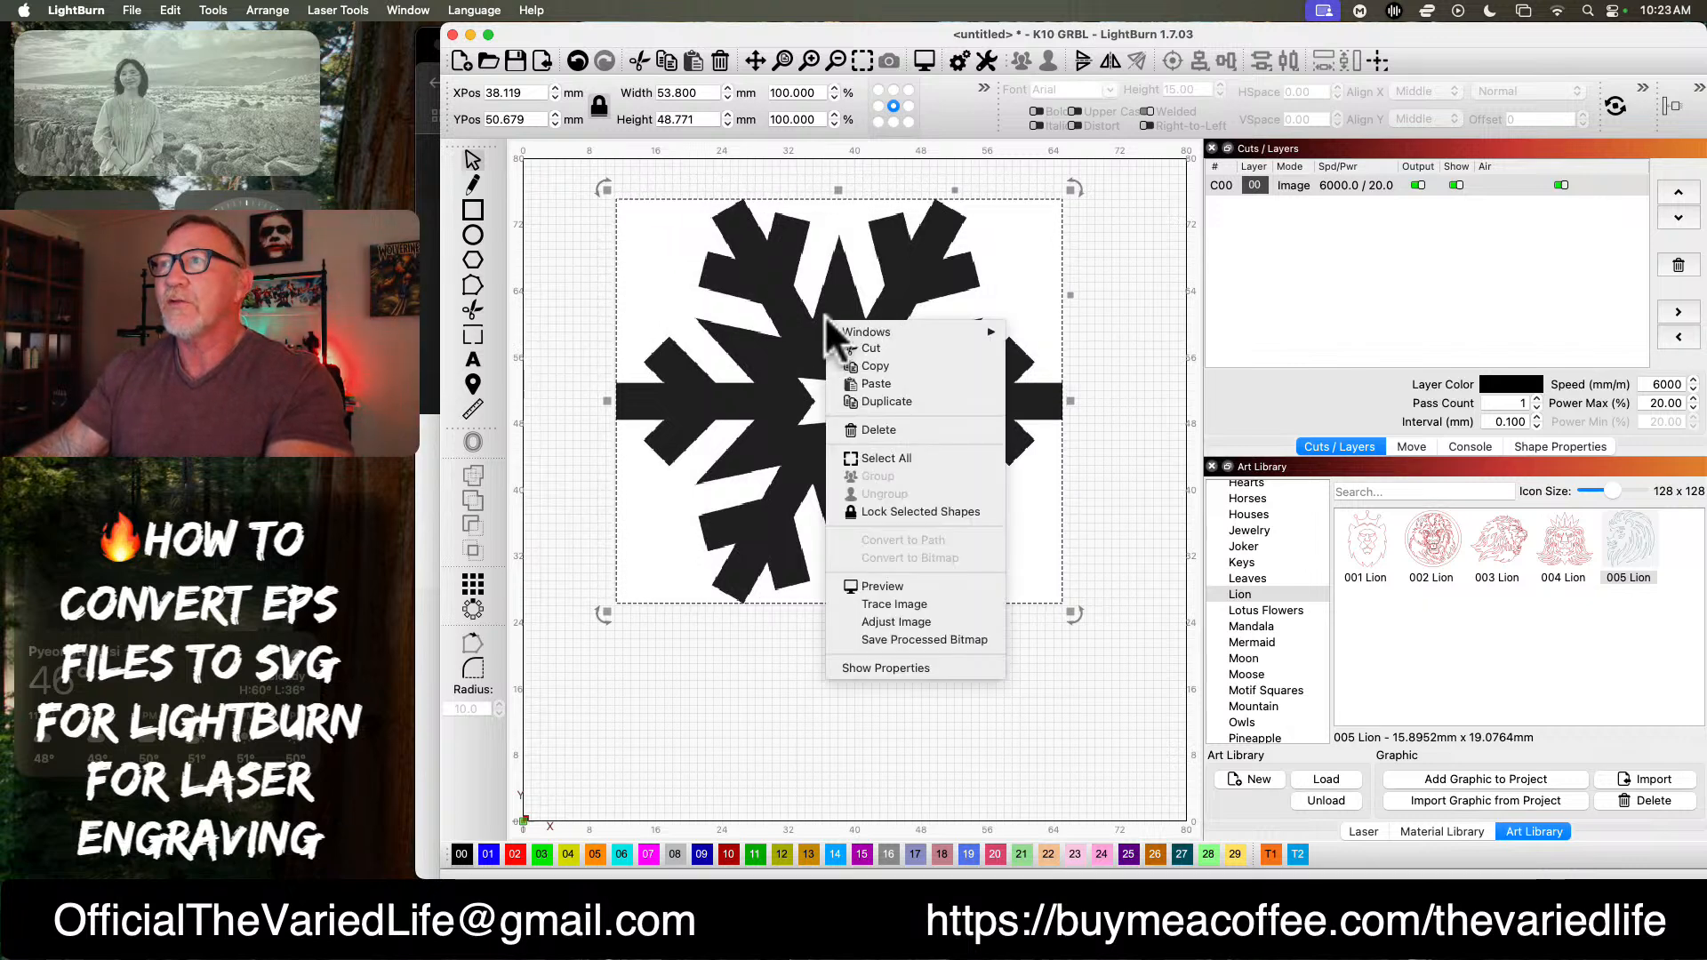
left_click(886, 605)
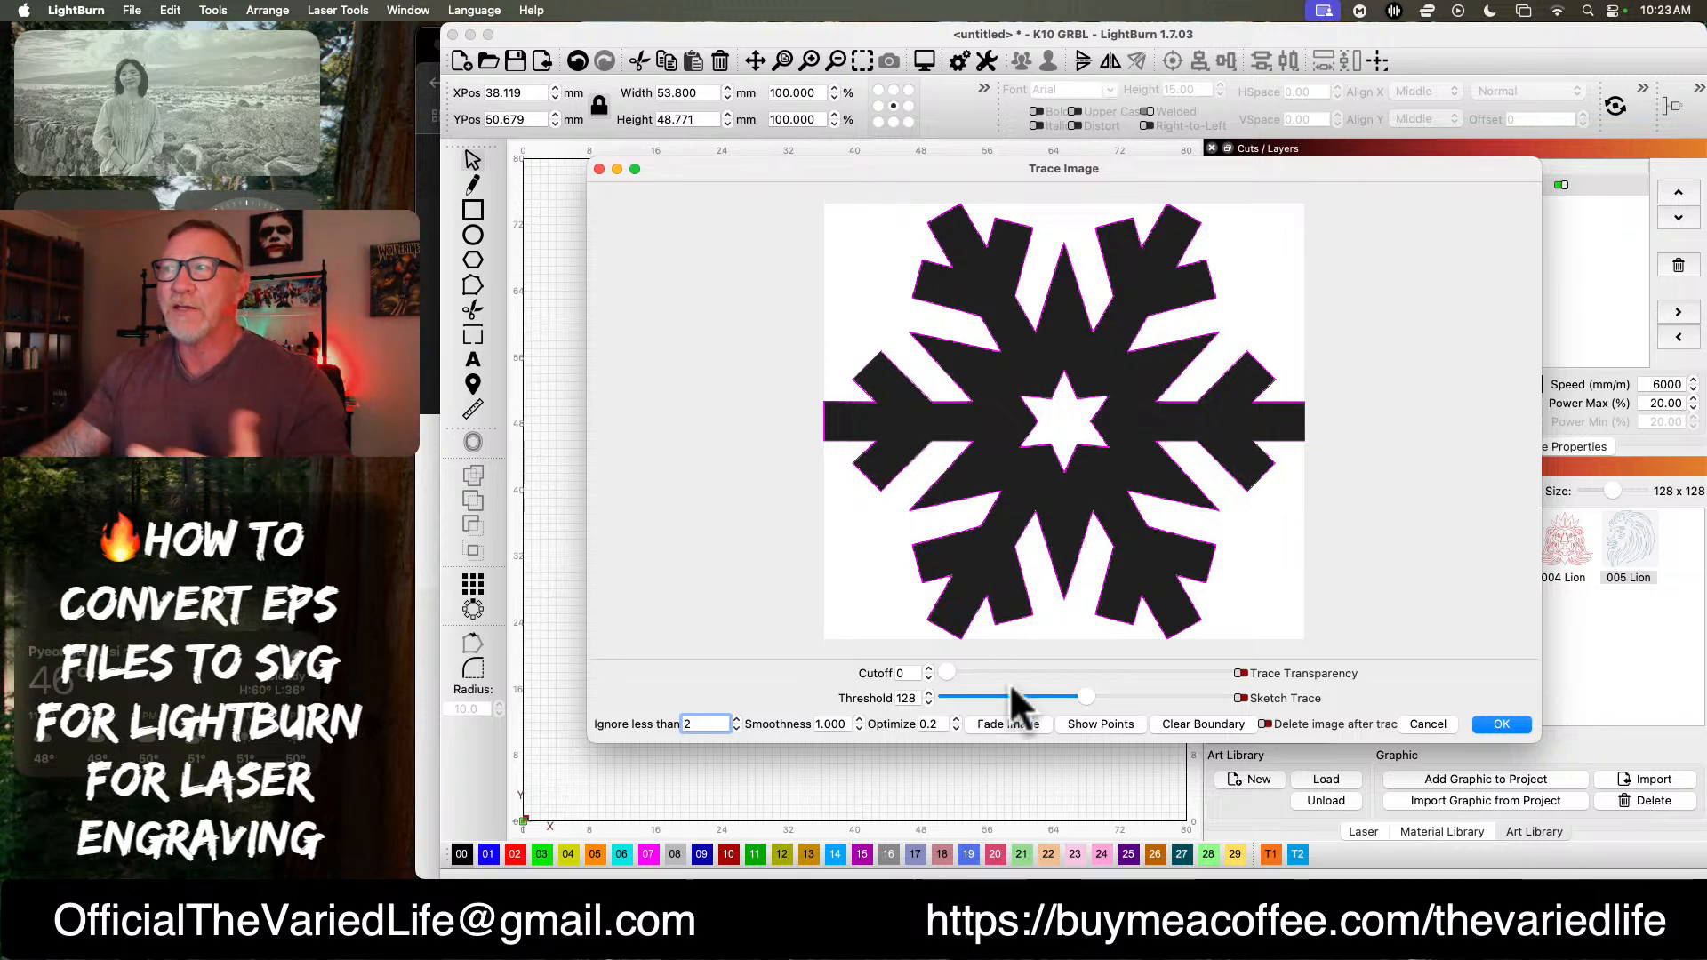
left_click(1501, 726)
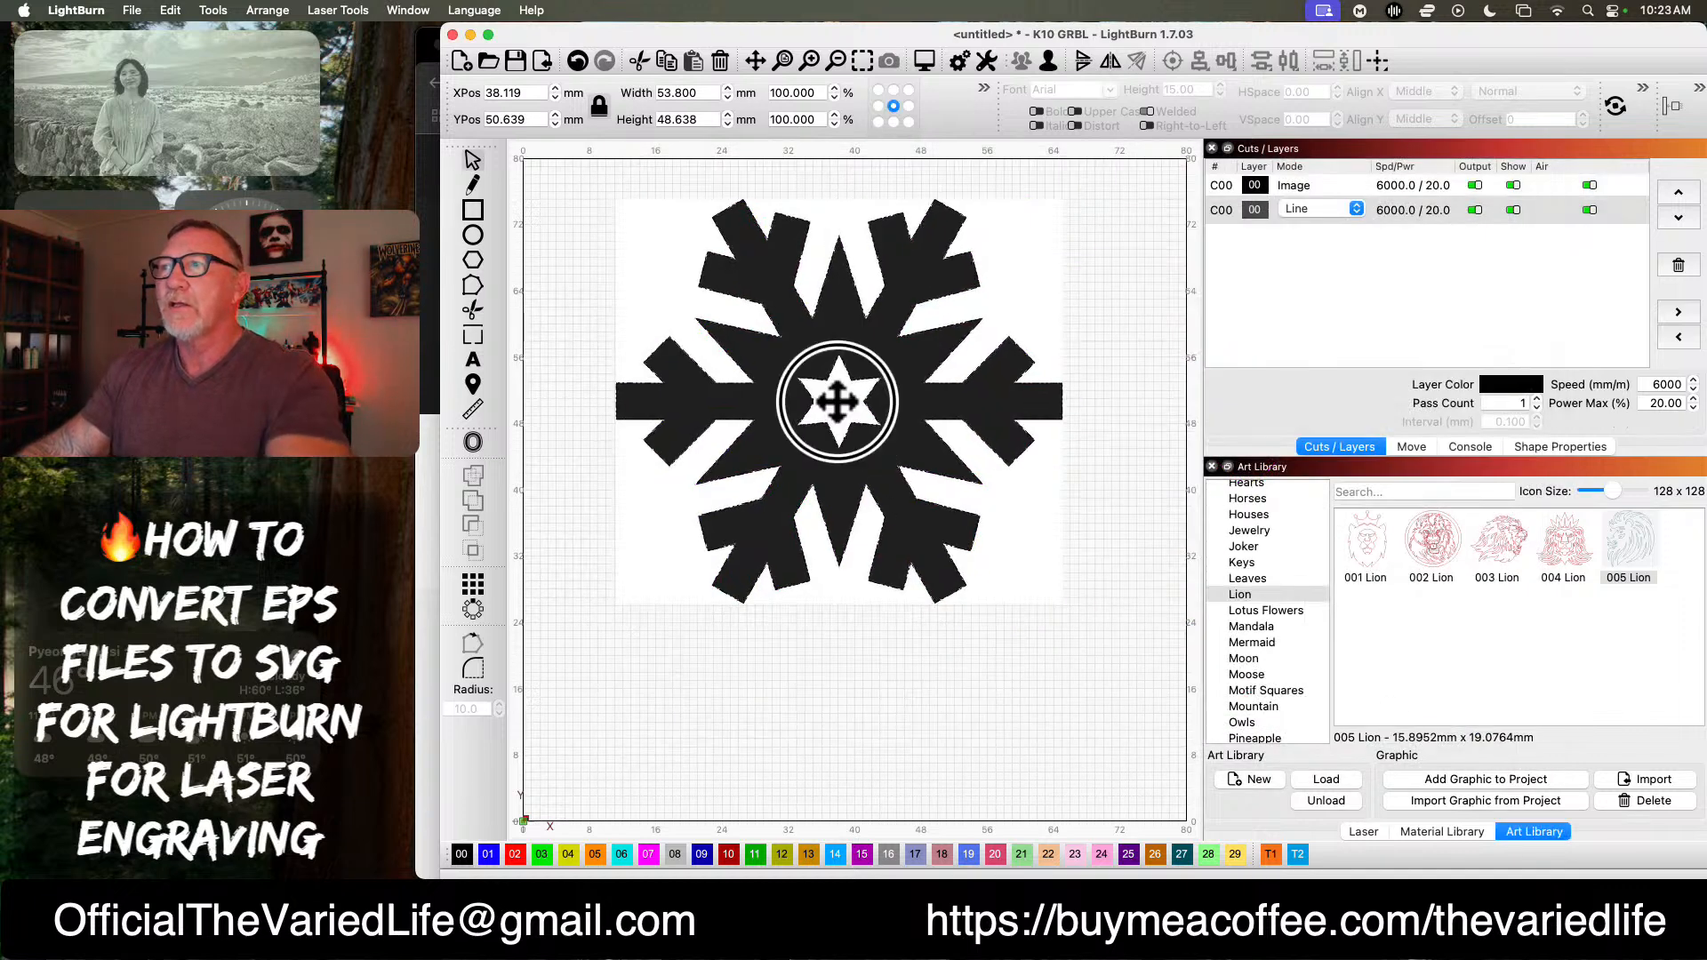
Step: Move the traced outline down off the source picture and delete the original snowflake image
left_click_drag(867, 444, 869, 622)
left_click(960, 276)
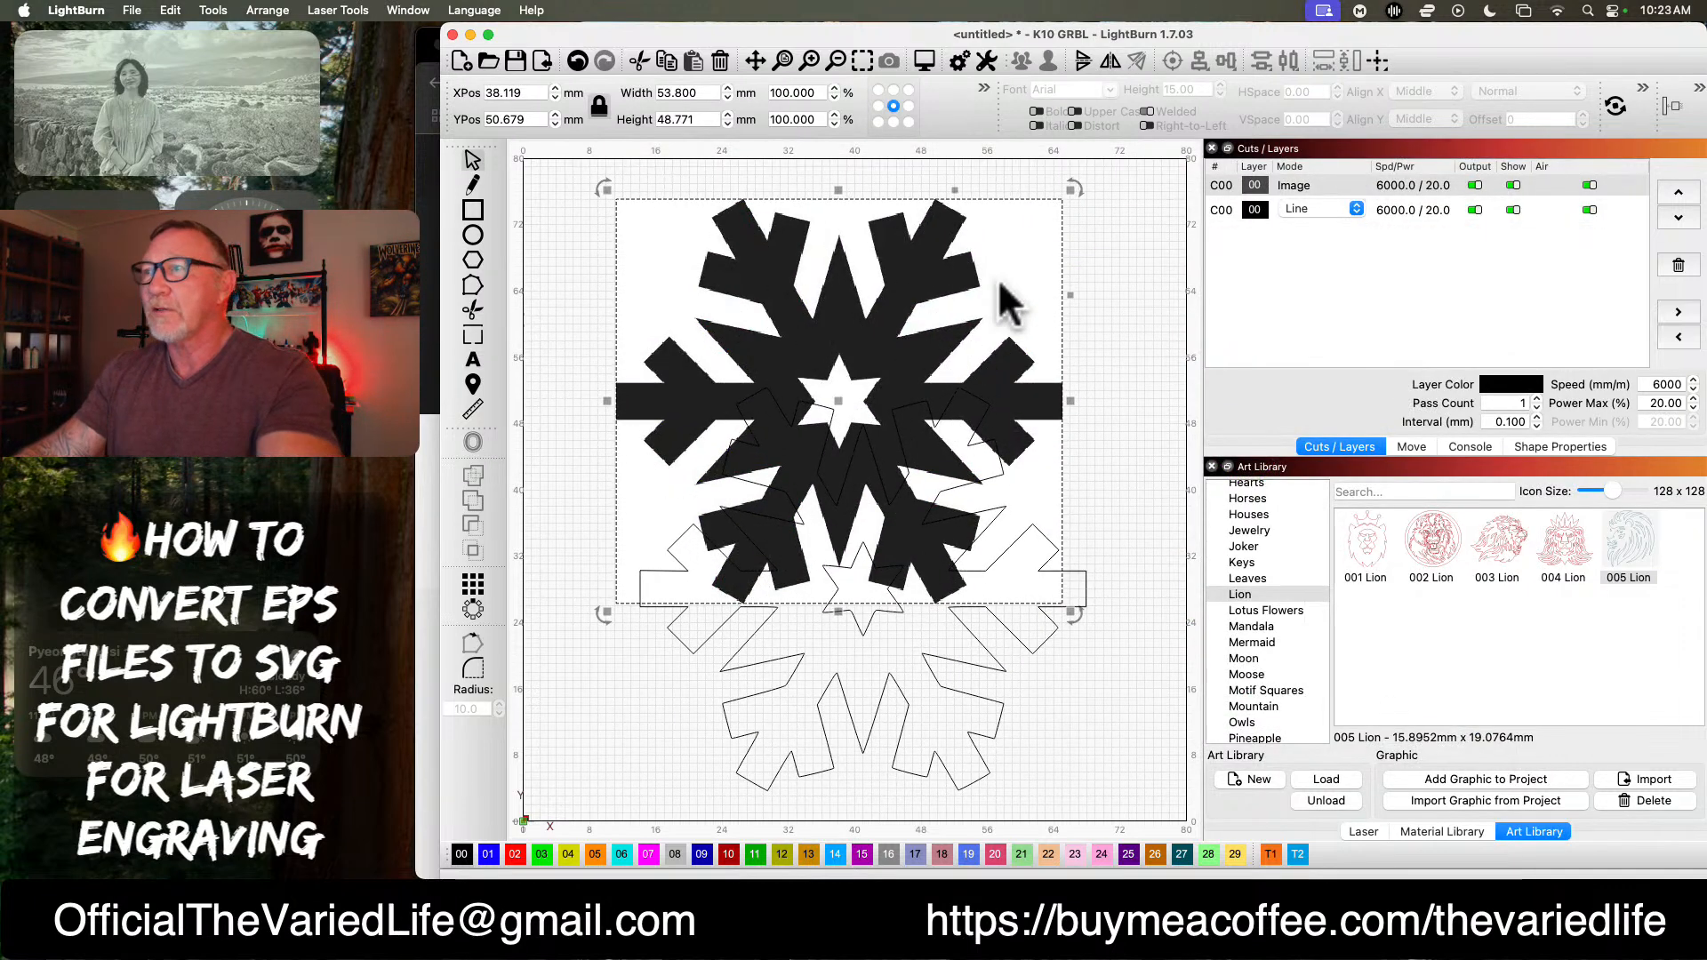
key("Delete")
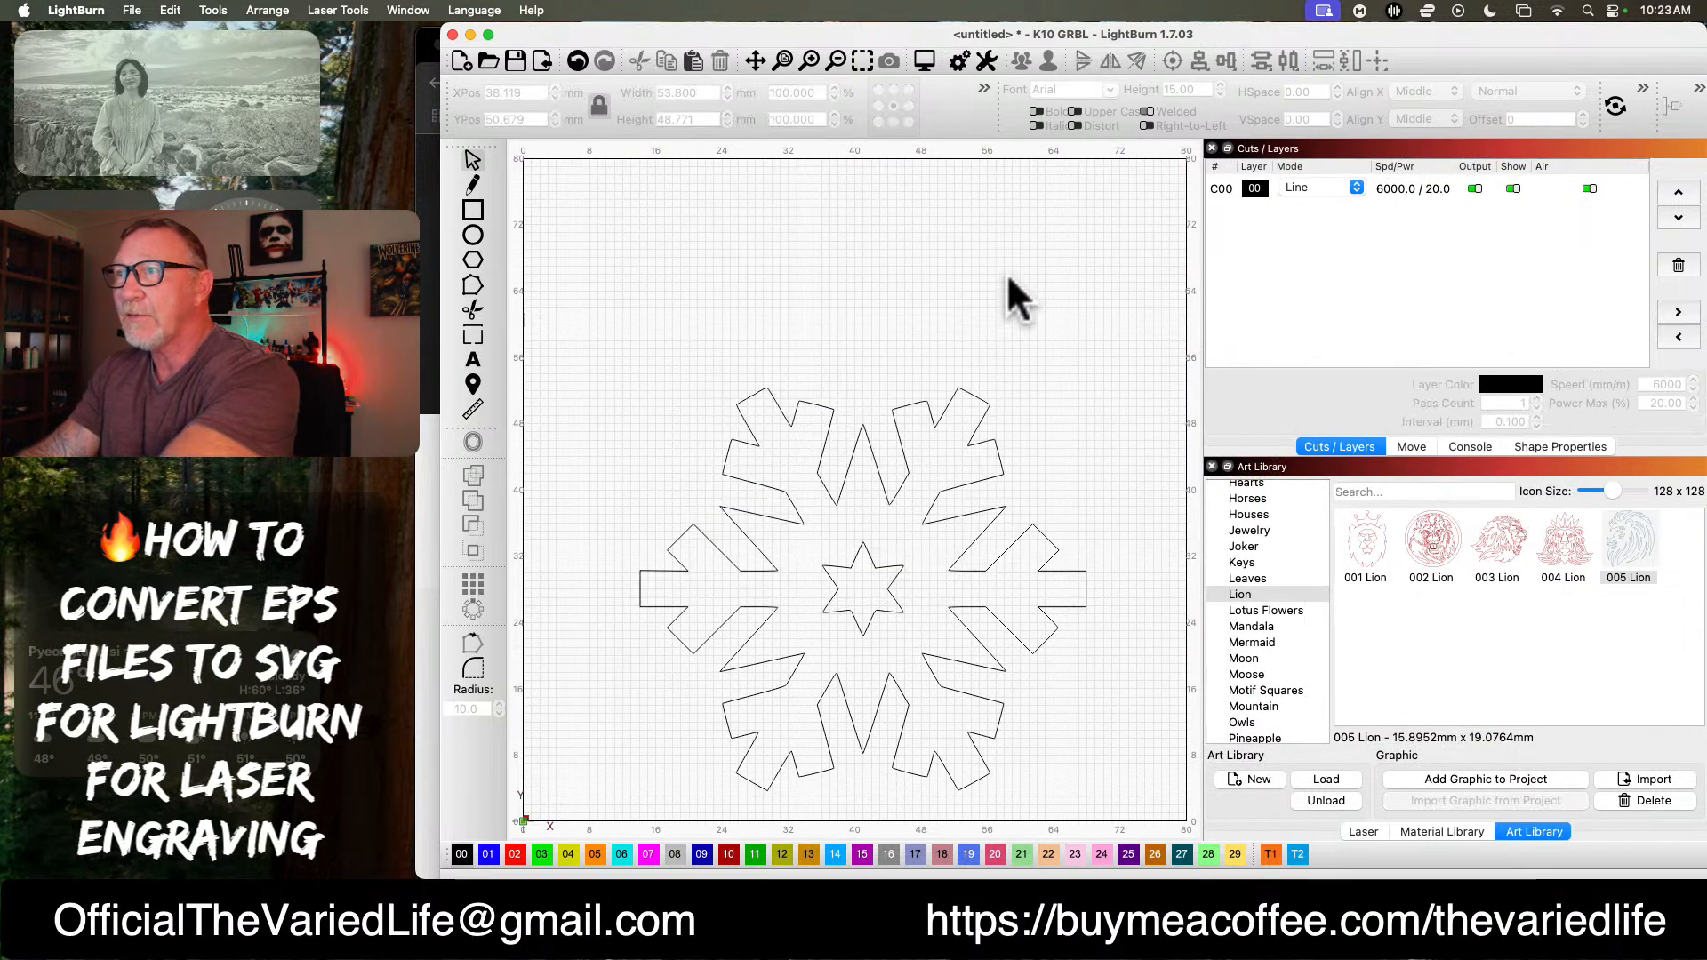
Step: Move the traced snowflake to X 39, Y 43 mm and enlarge it to about 58.5 × 52.9 mm
left_click(889, 582)
left_click_drag(867, 604, 851, 480)
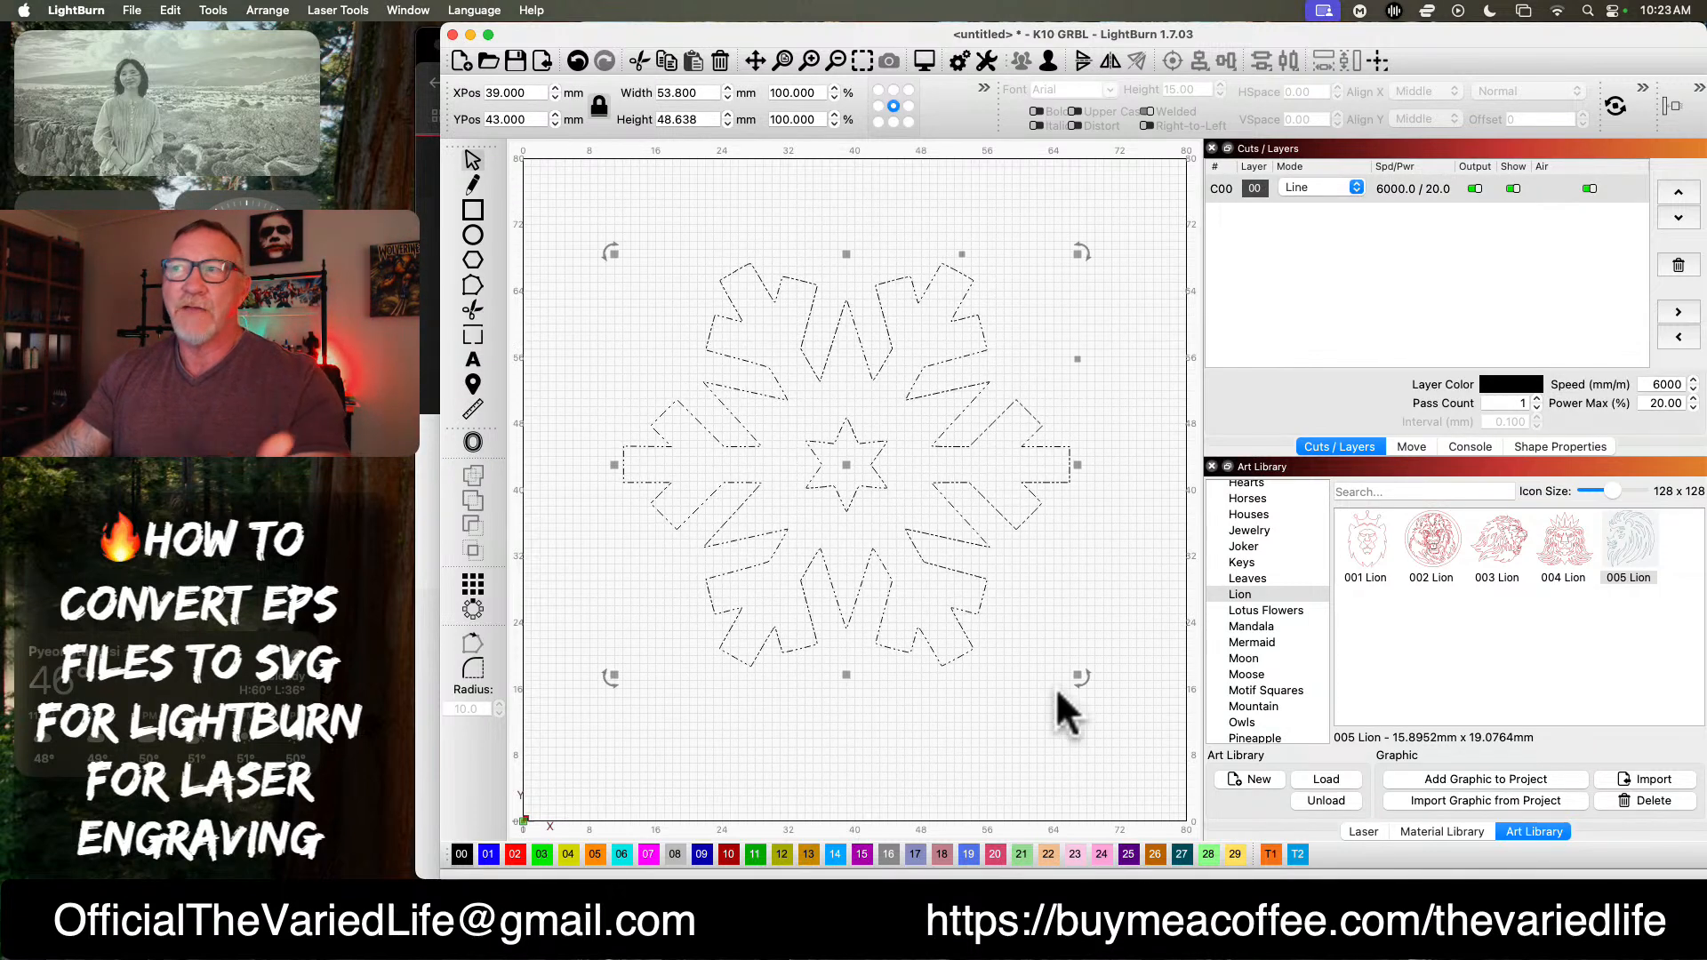
left_click_drag(1079, 677, 1109, 699)
Step: Try the traced snowflake's layer in Fill mode and return it to Line mode
left_click(1328, 182)
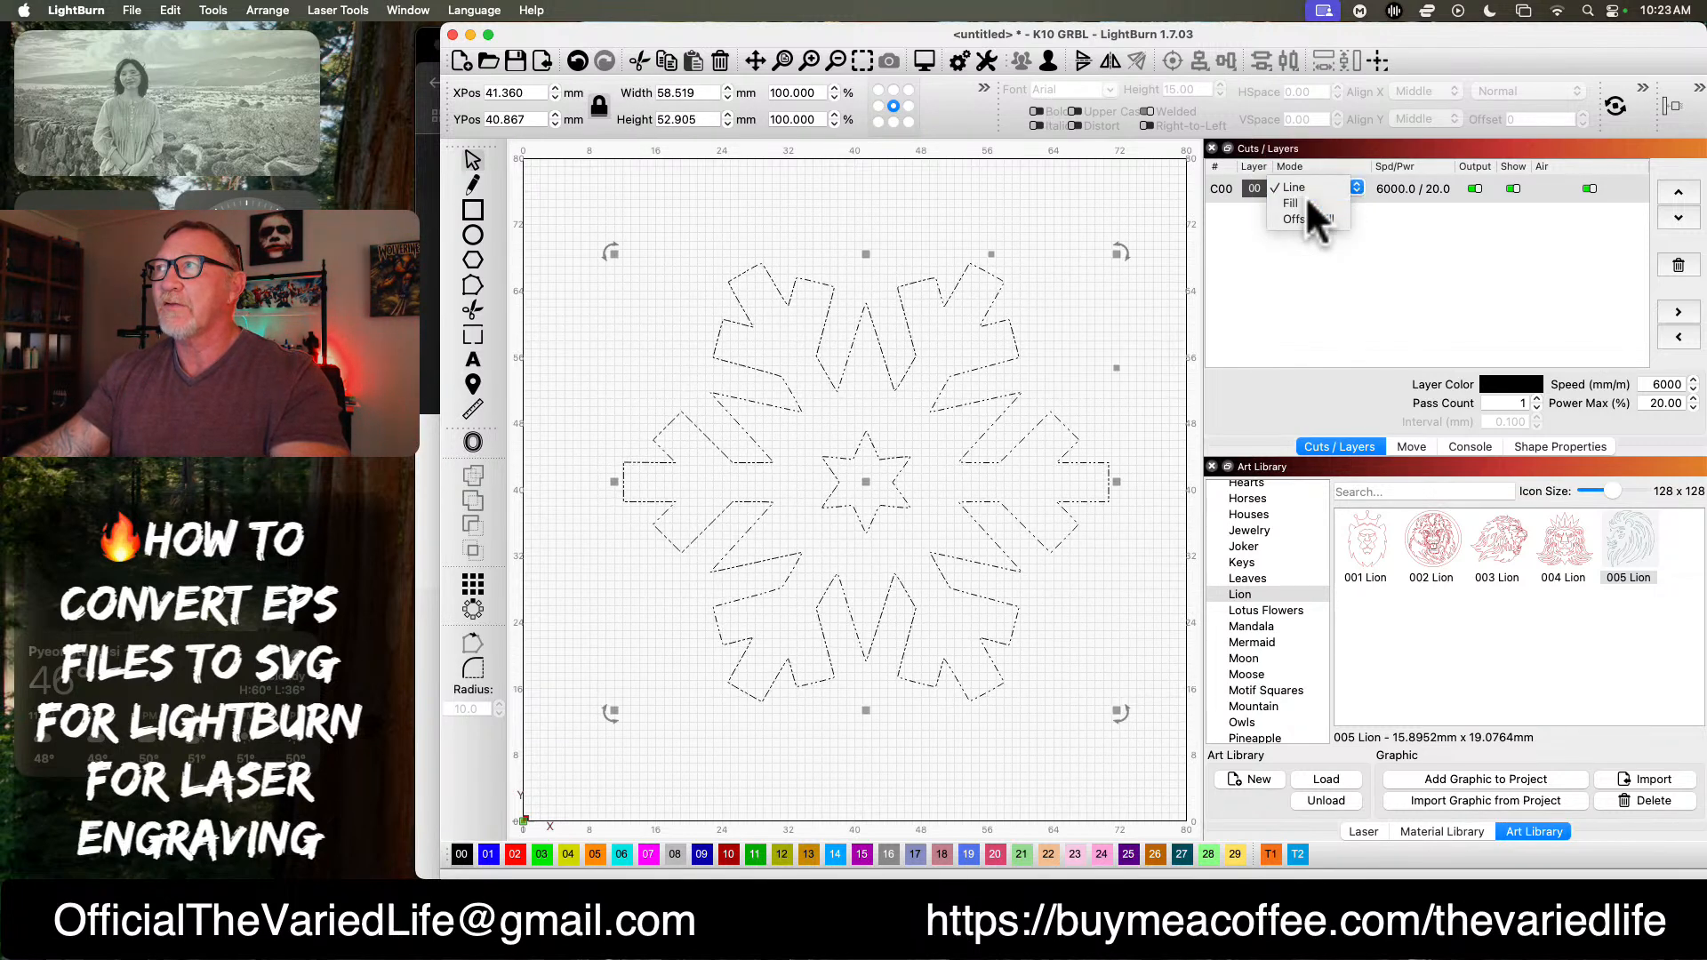
left_click(1305, 202)
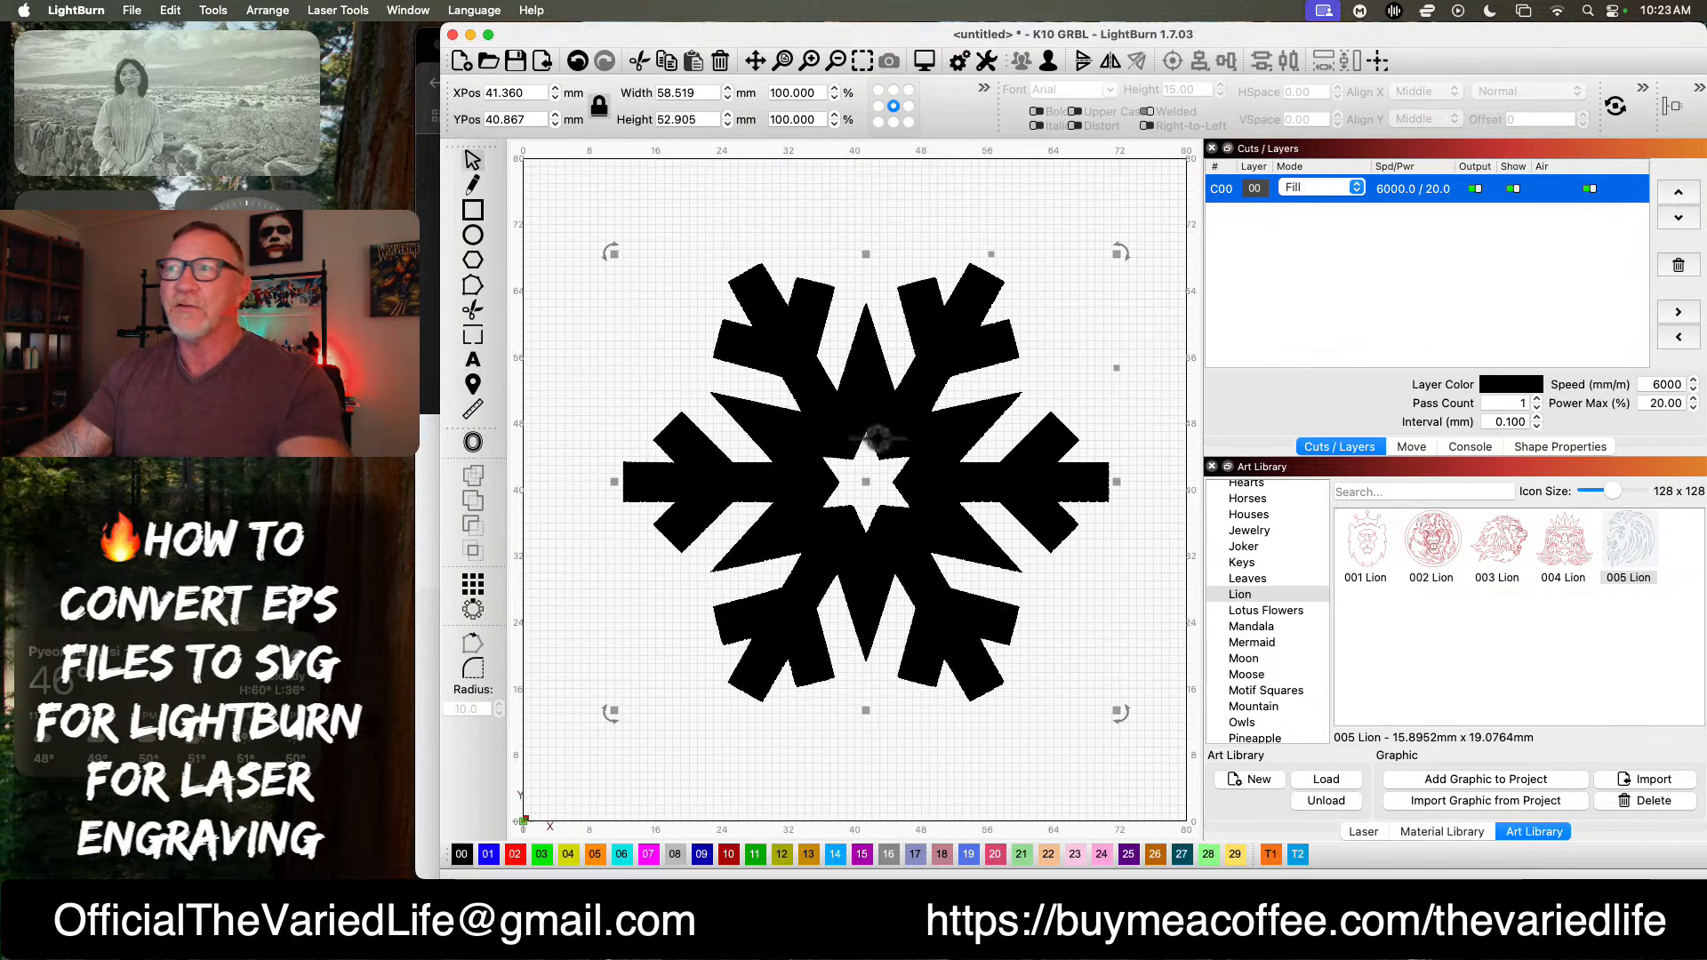
right_click(861, 397)
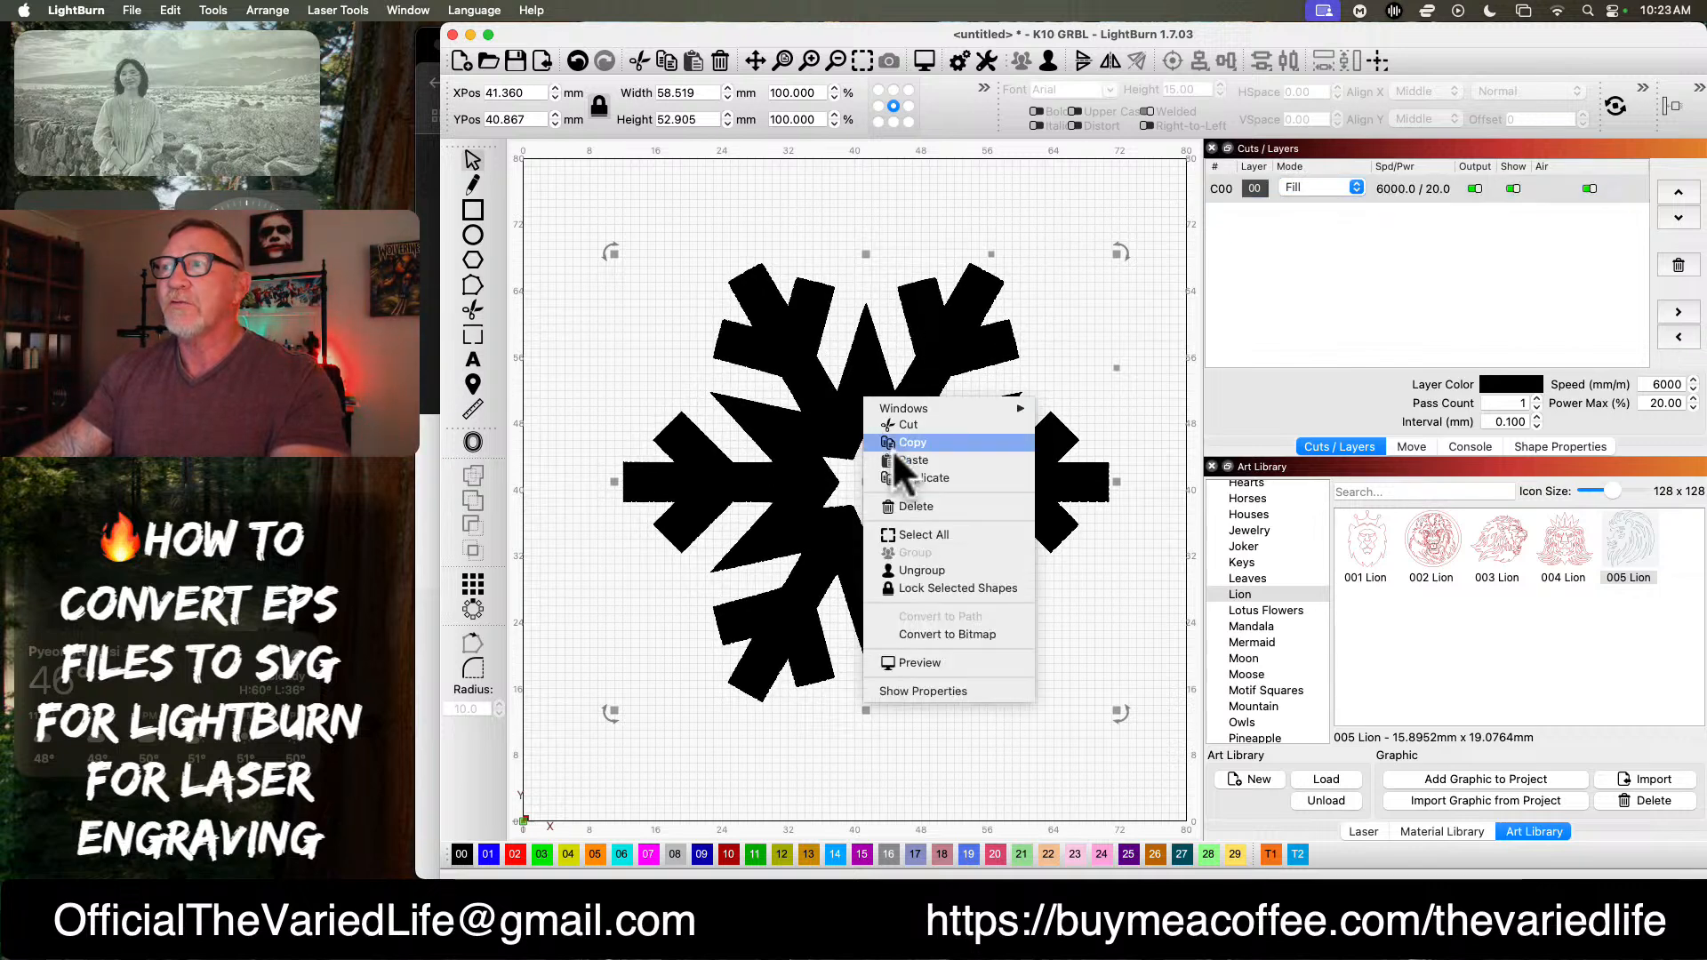
left_click(1127, 167)
left_click(1309, 179)
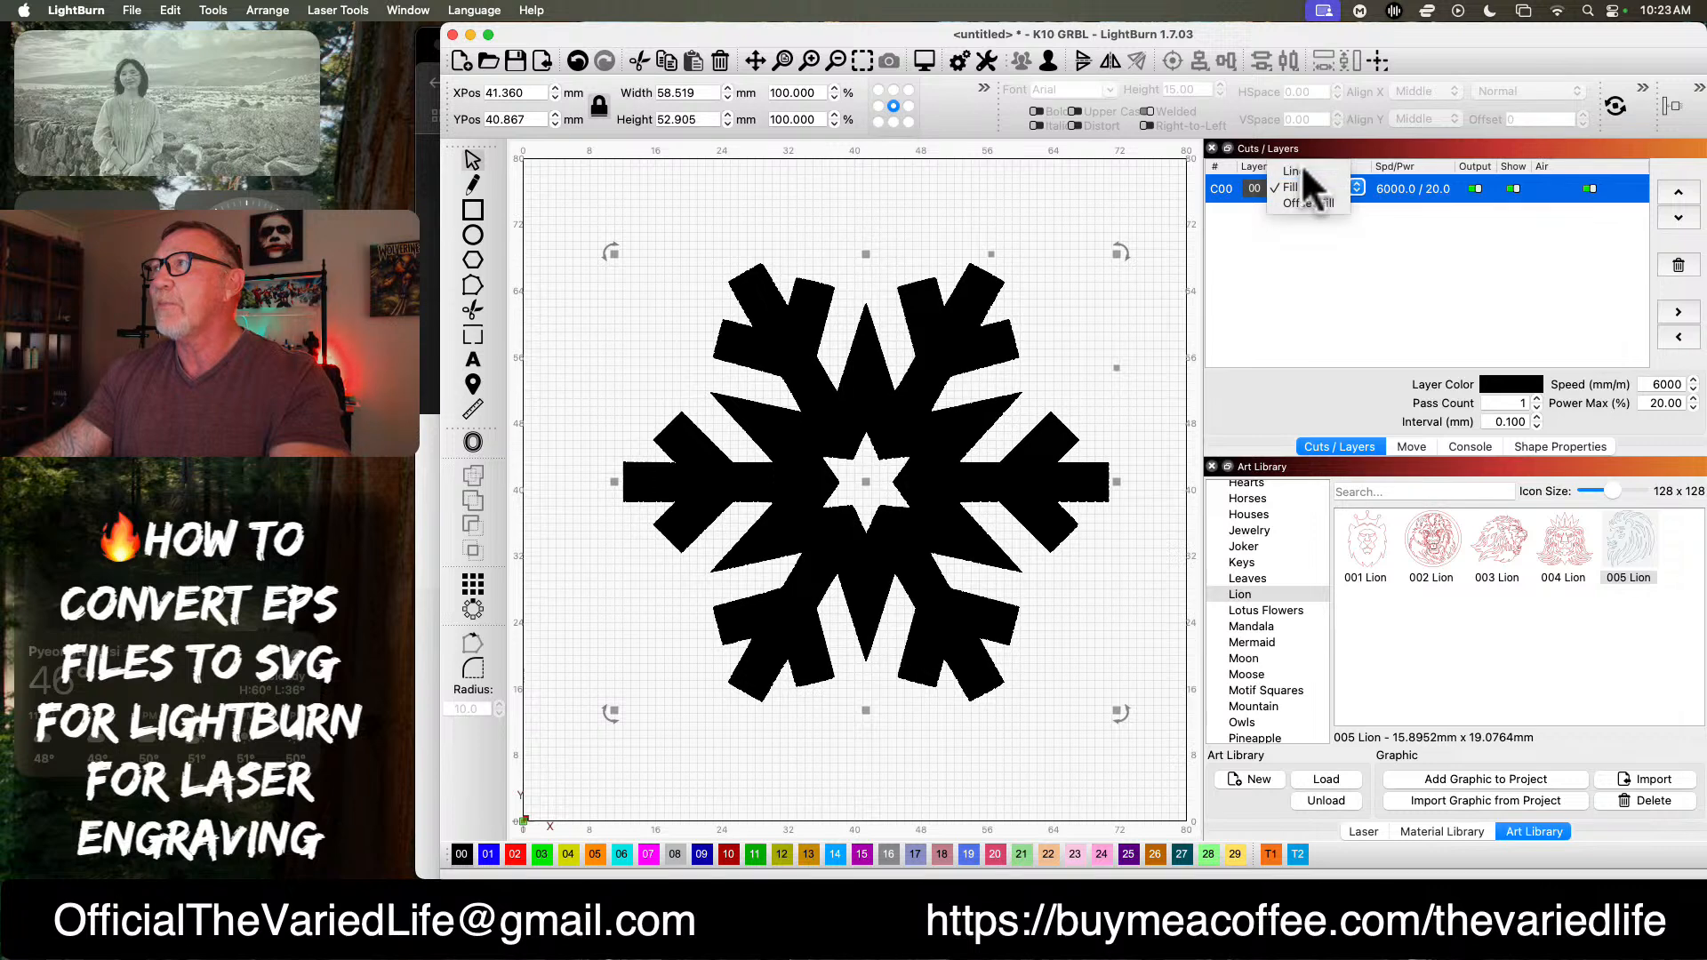
left_click(1293, 171)
Step: Ungroup the traced snowflake and move its centre star outside the outline to X 12, Y 66 mm
right_click(886, 455)
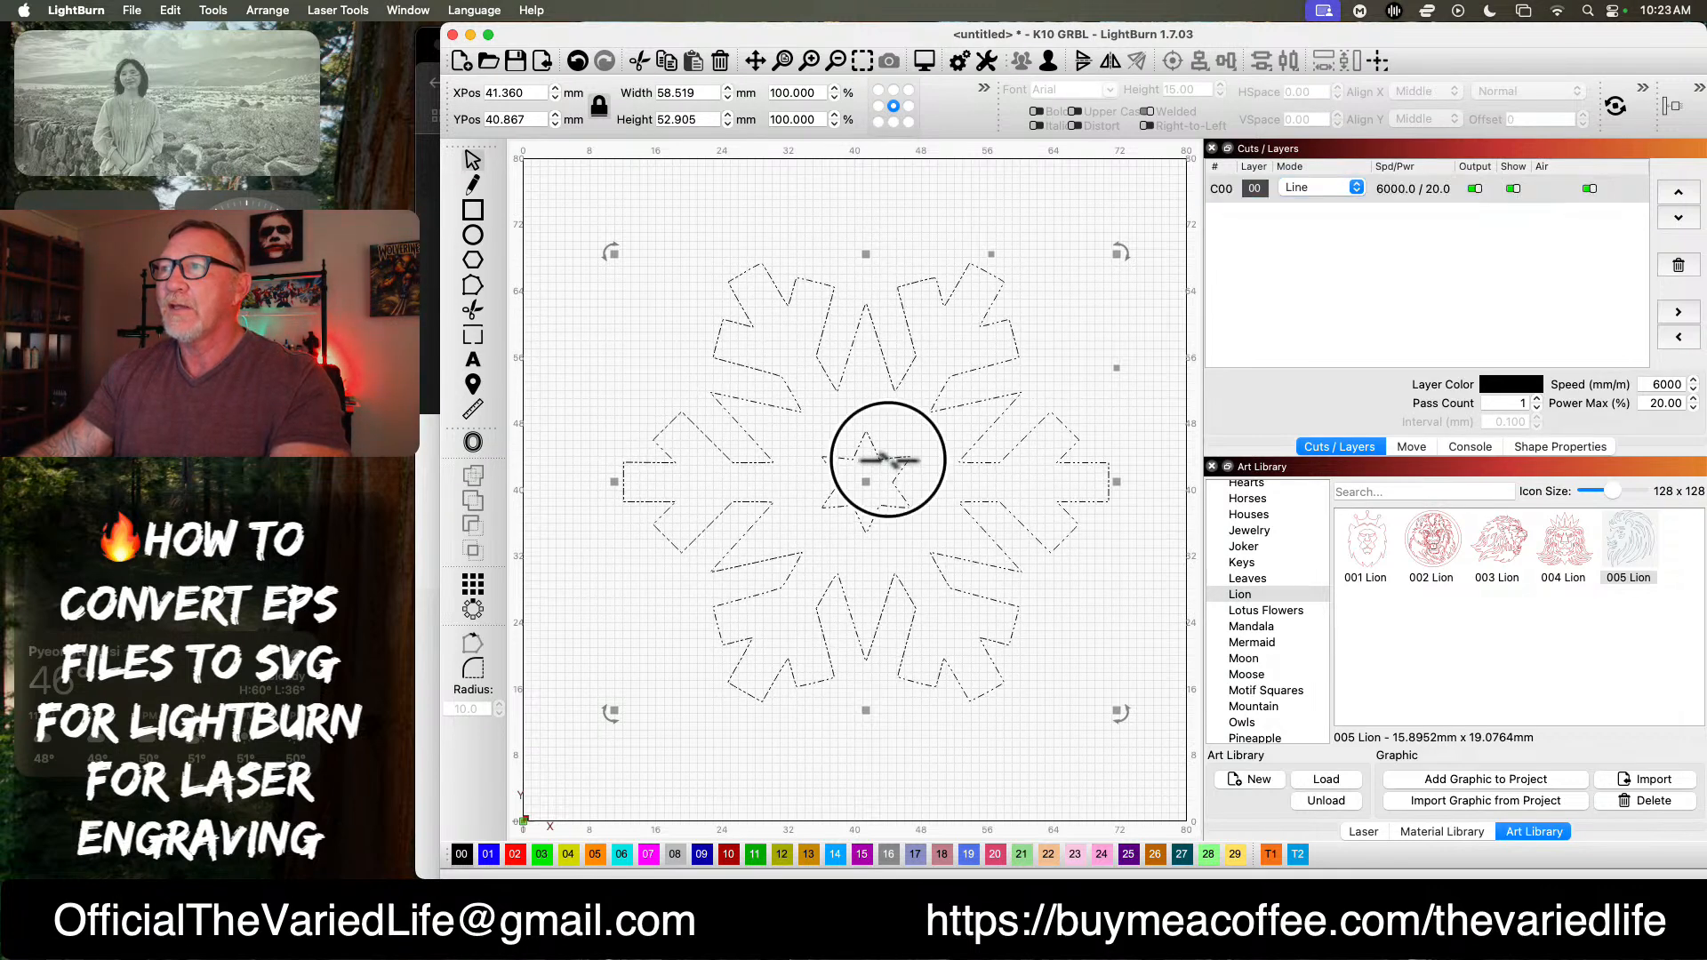
left_click(1063, 329)
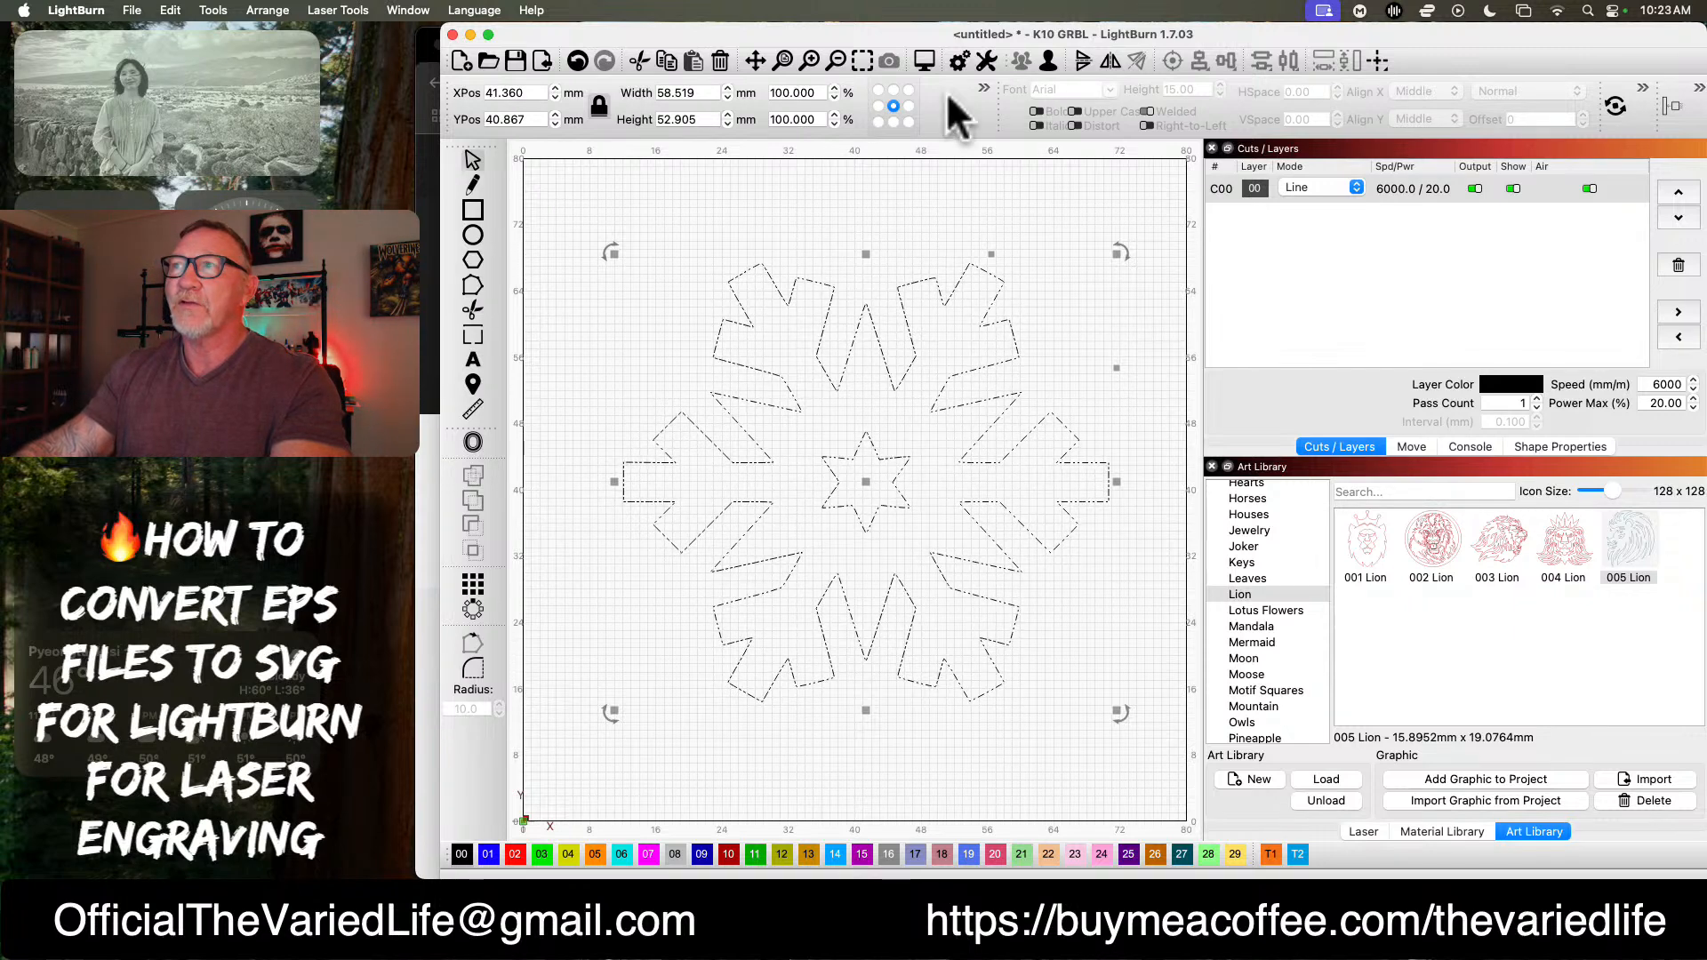
left_click(1049, 63)
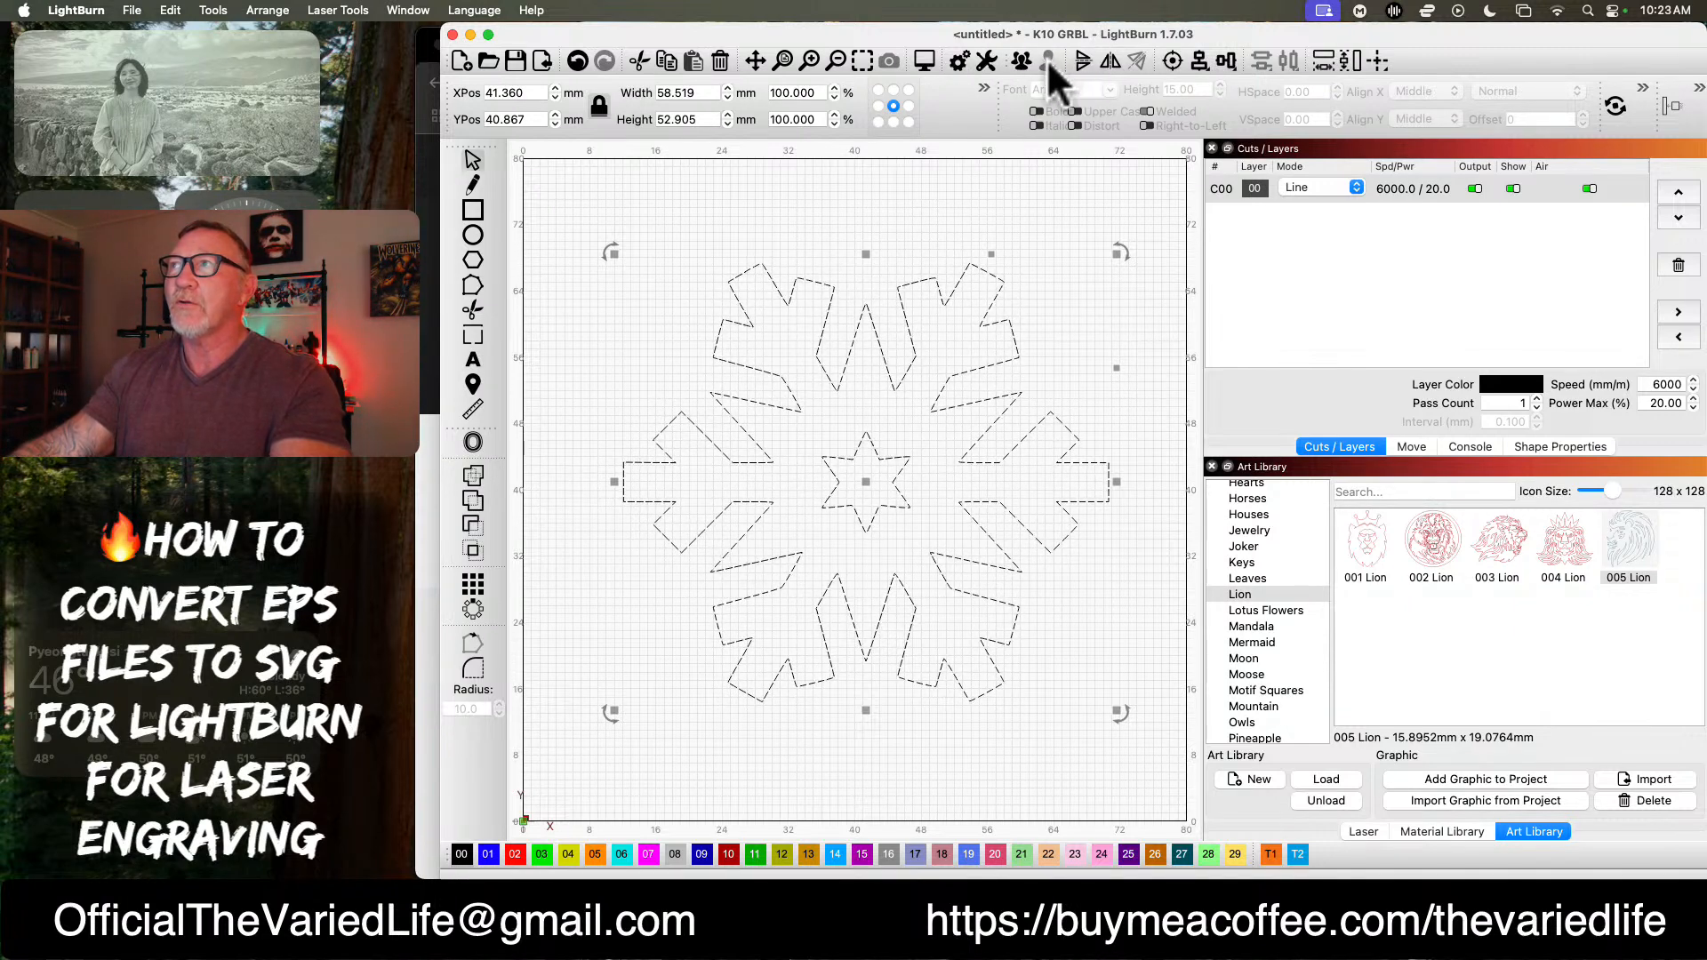
left_click(938, 203)
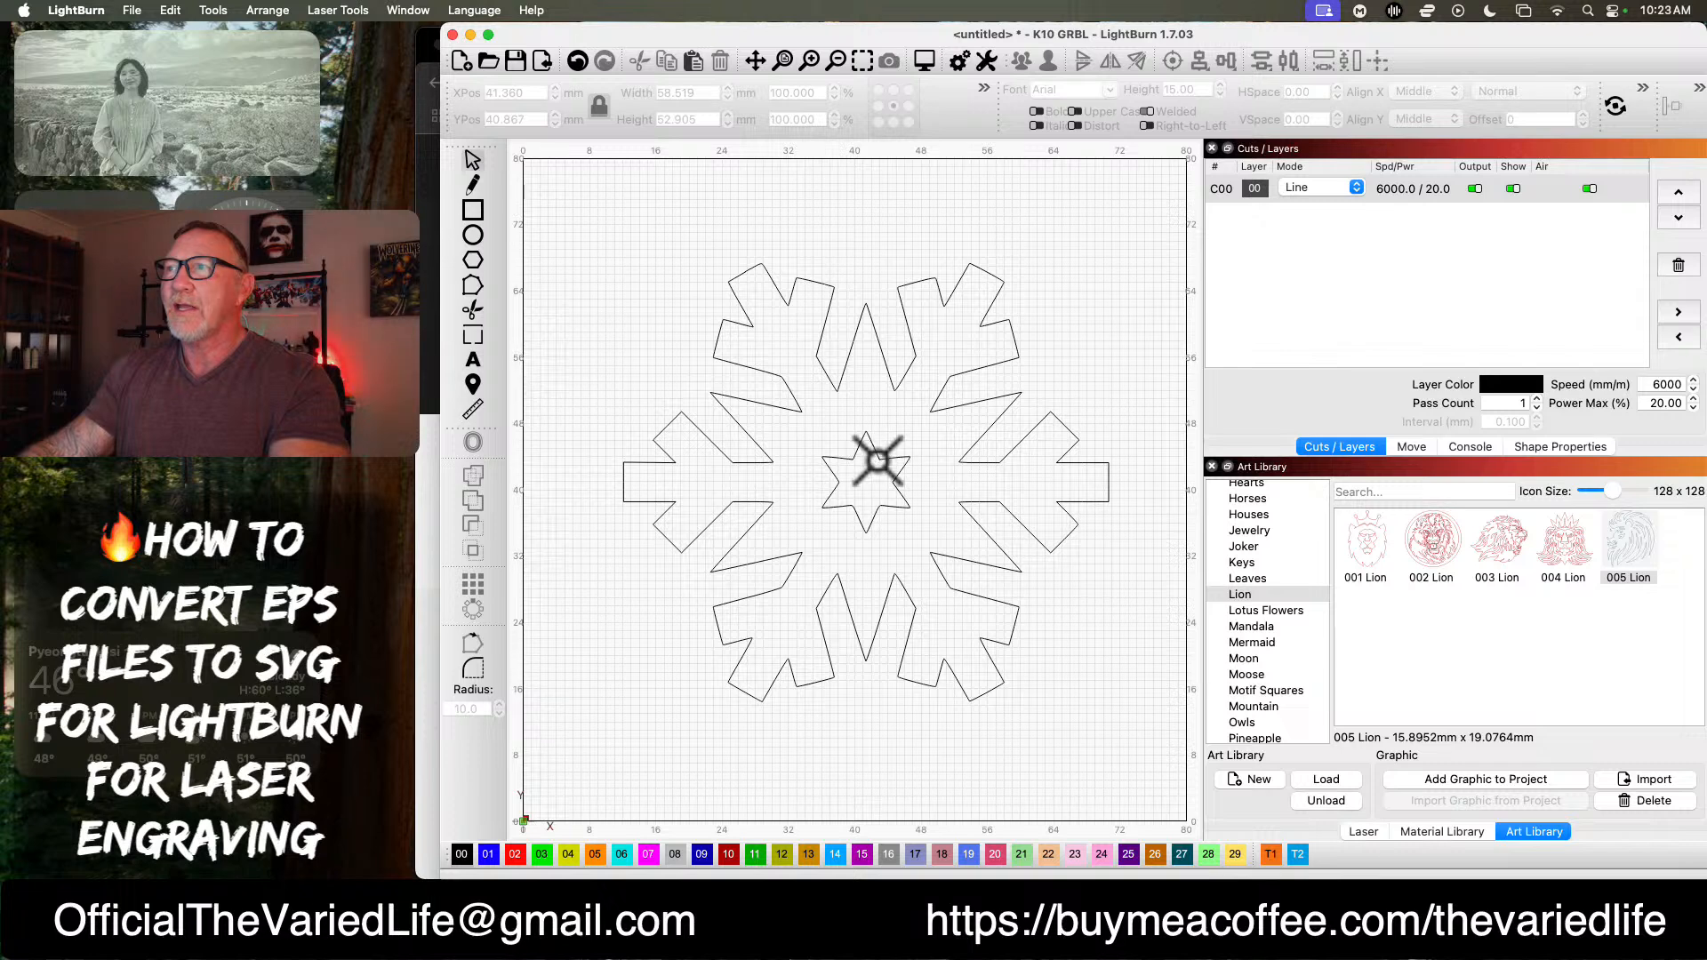
left_click(877, 458)
left_click_drag(663, 345, 623, 276)
left_click(969, 238)
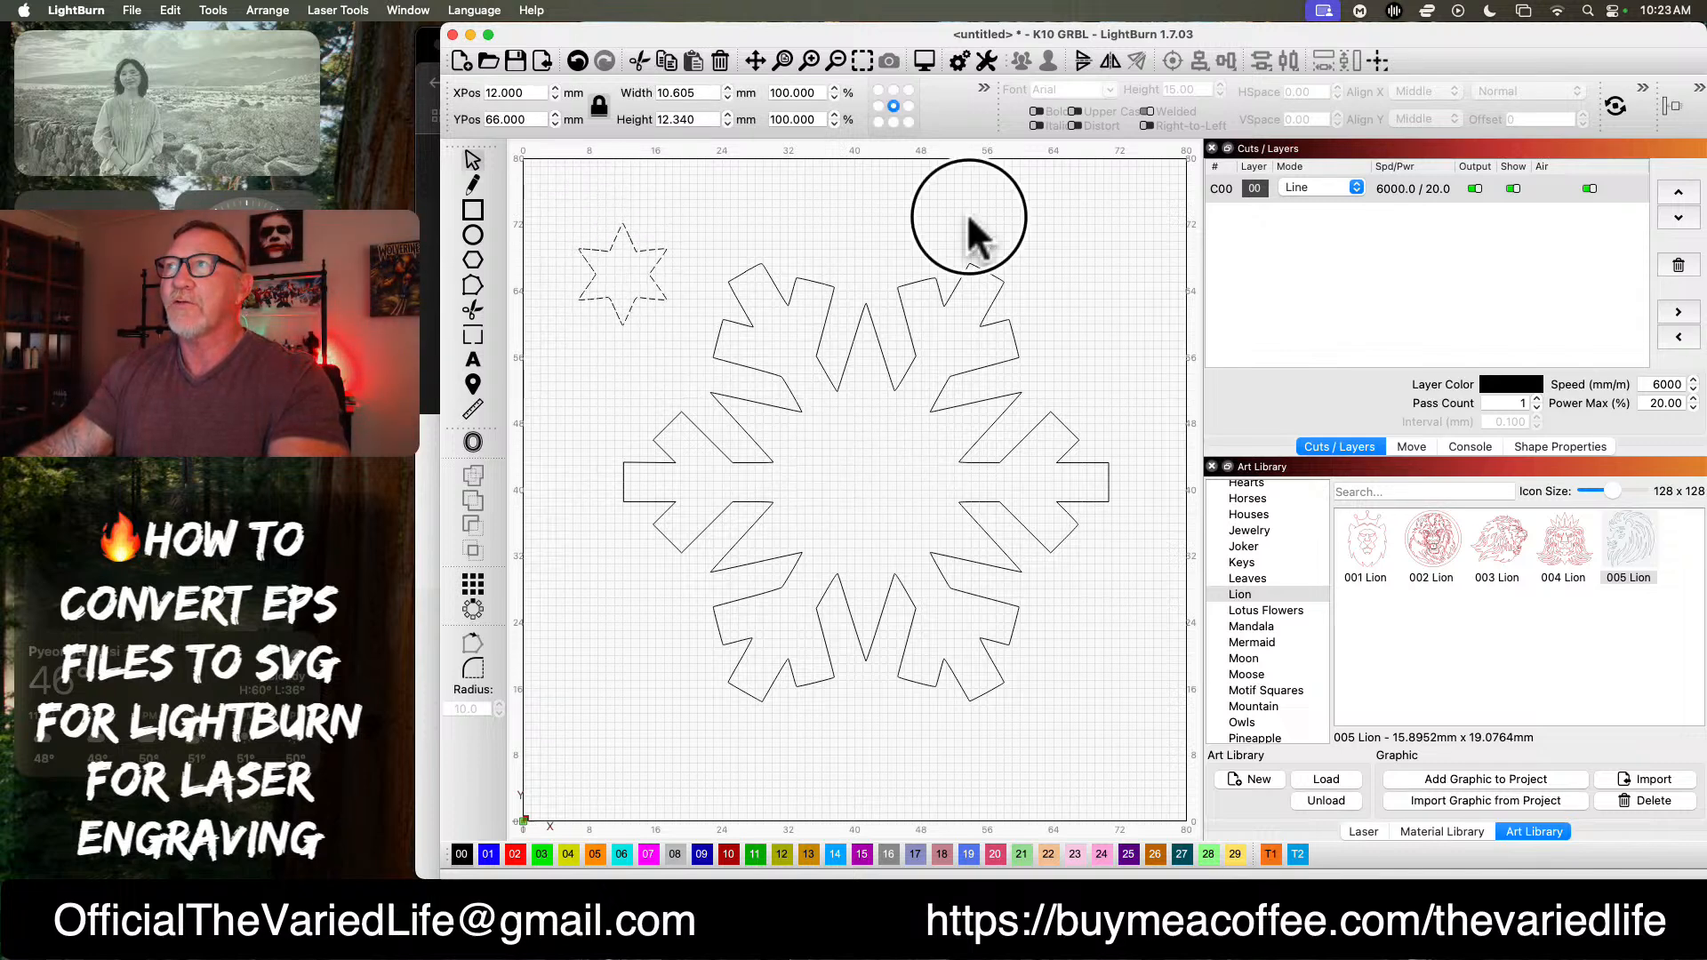
Step: Switch the black layer's mode to Fill with the snowflake body selected
left_click(880, 354)
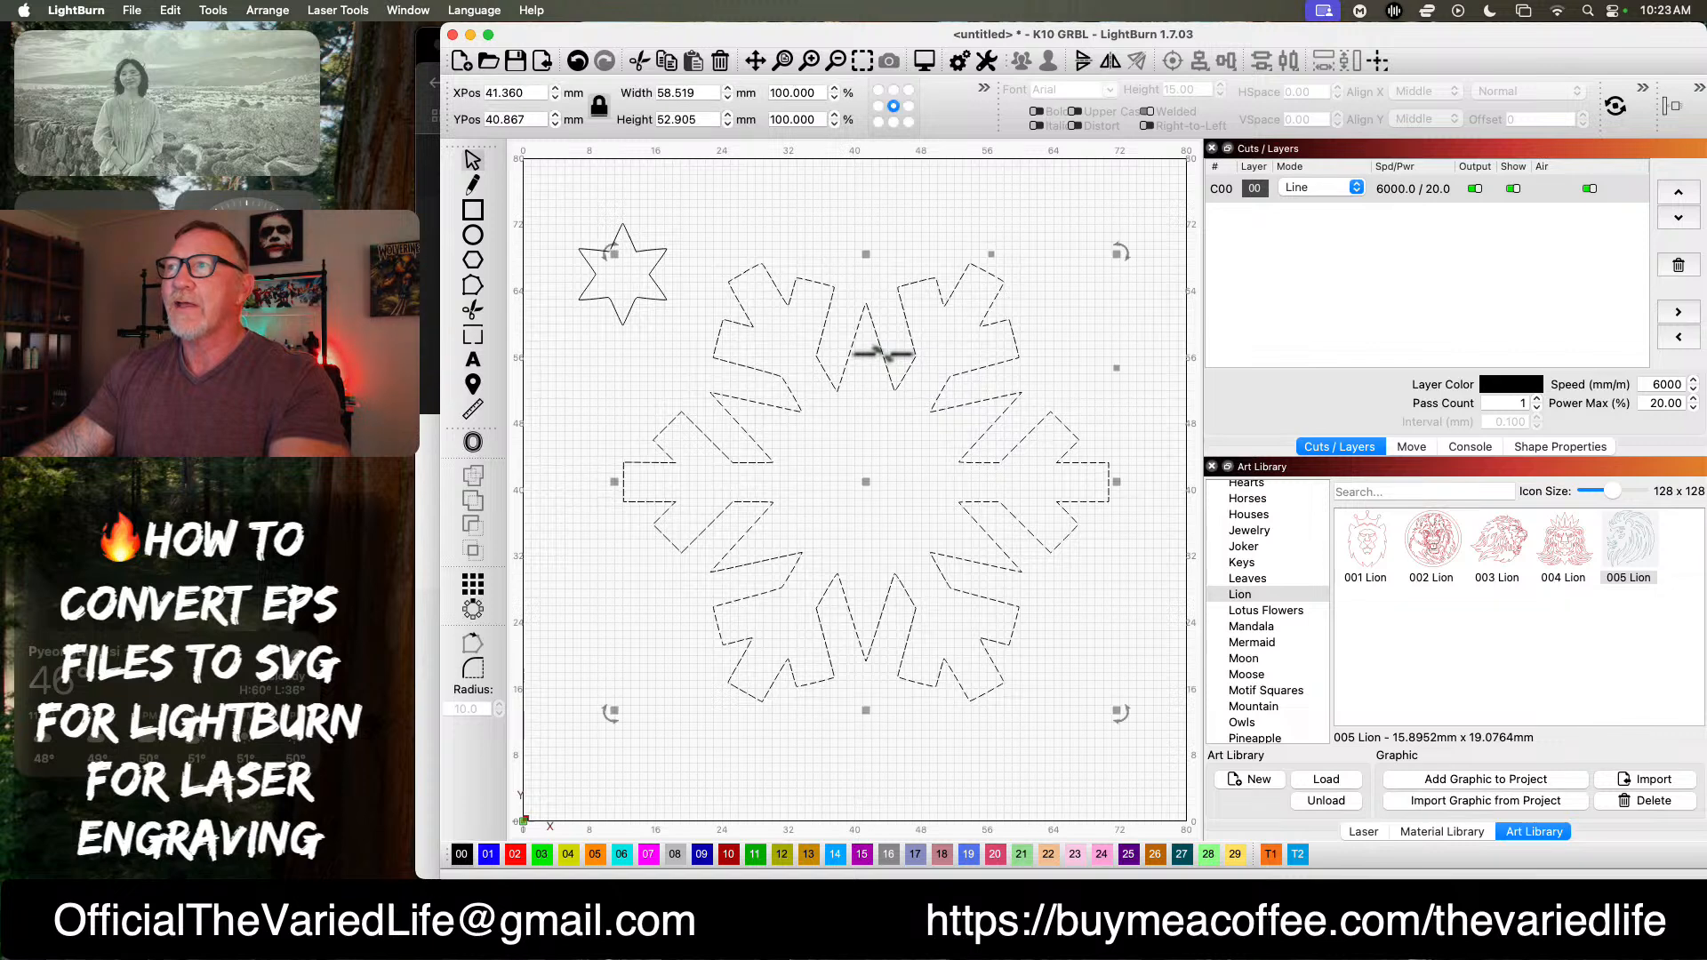
left_click(1321, 179)
left_click(1305, 203)
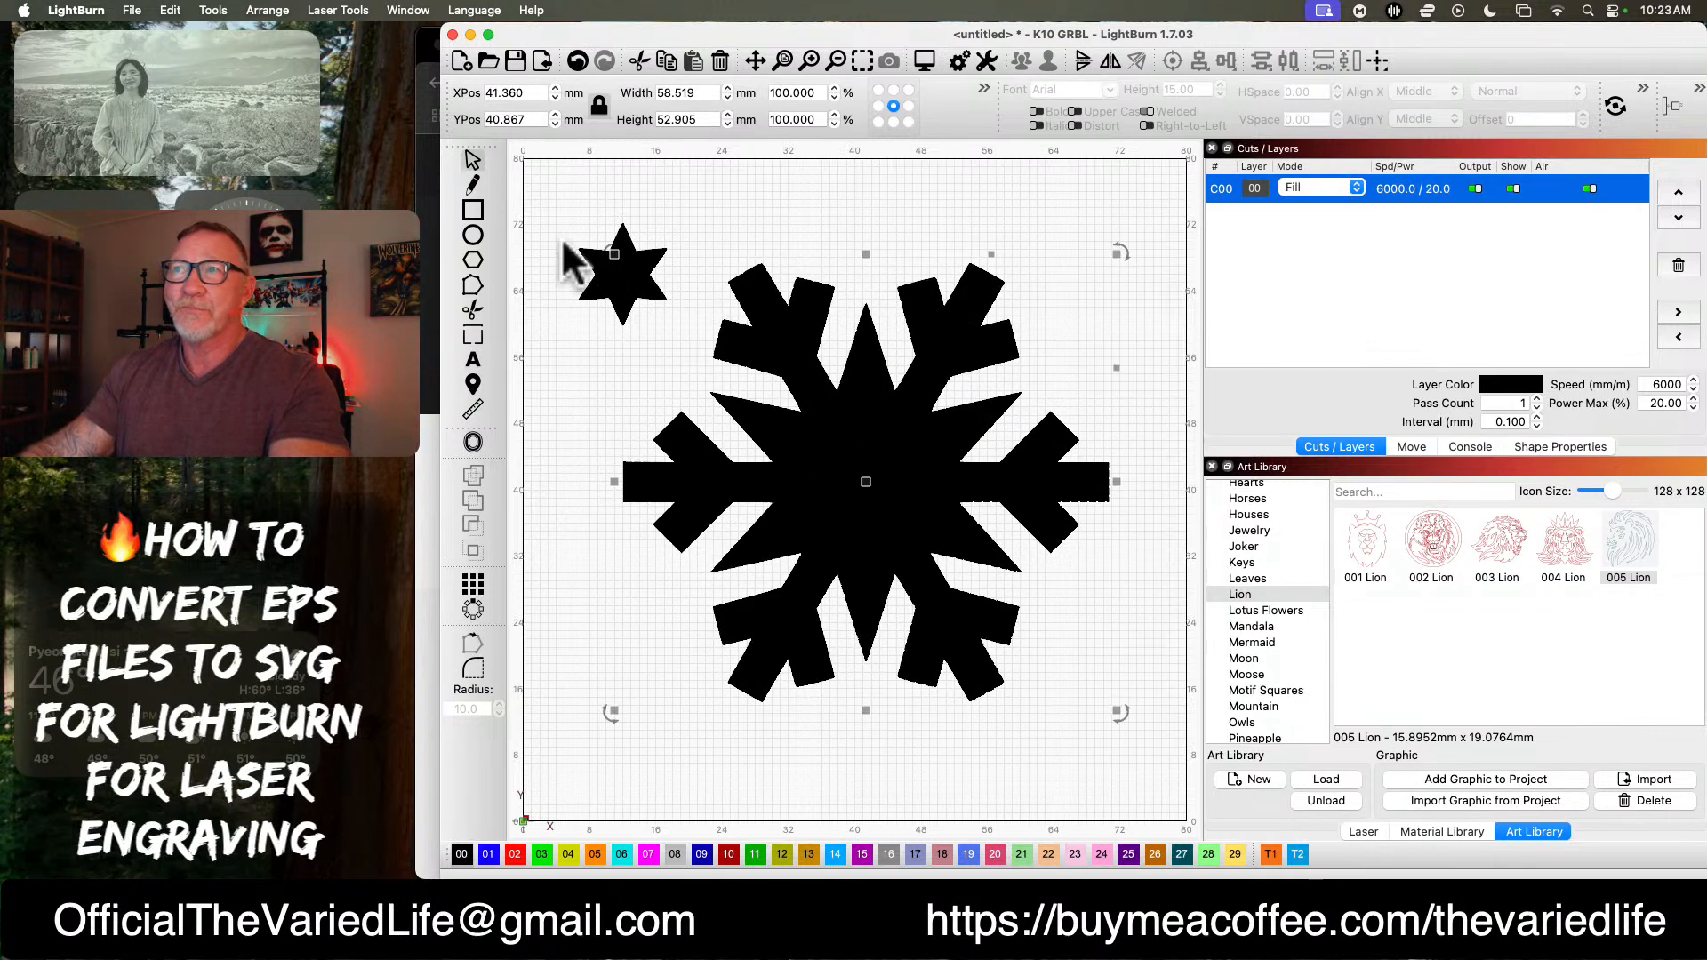
Step: Move the star up about 5 mm and the snowflake body to X 48, Y 35 mm
left_click(800, 240)
left_click(629, 263)
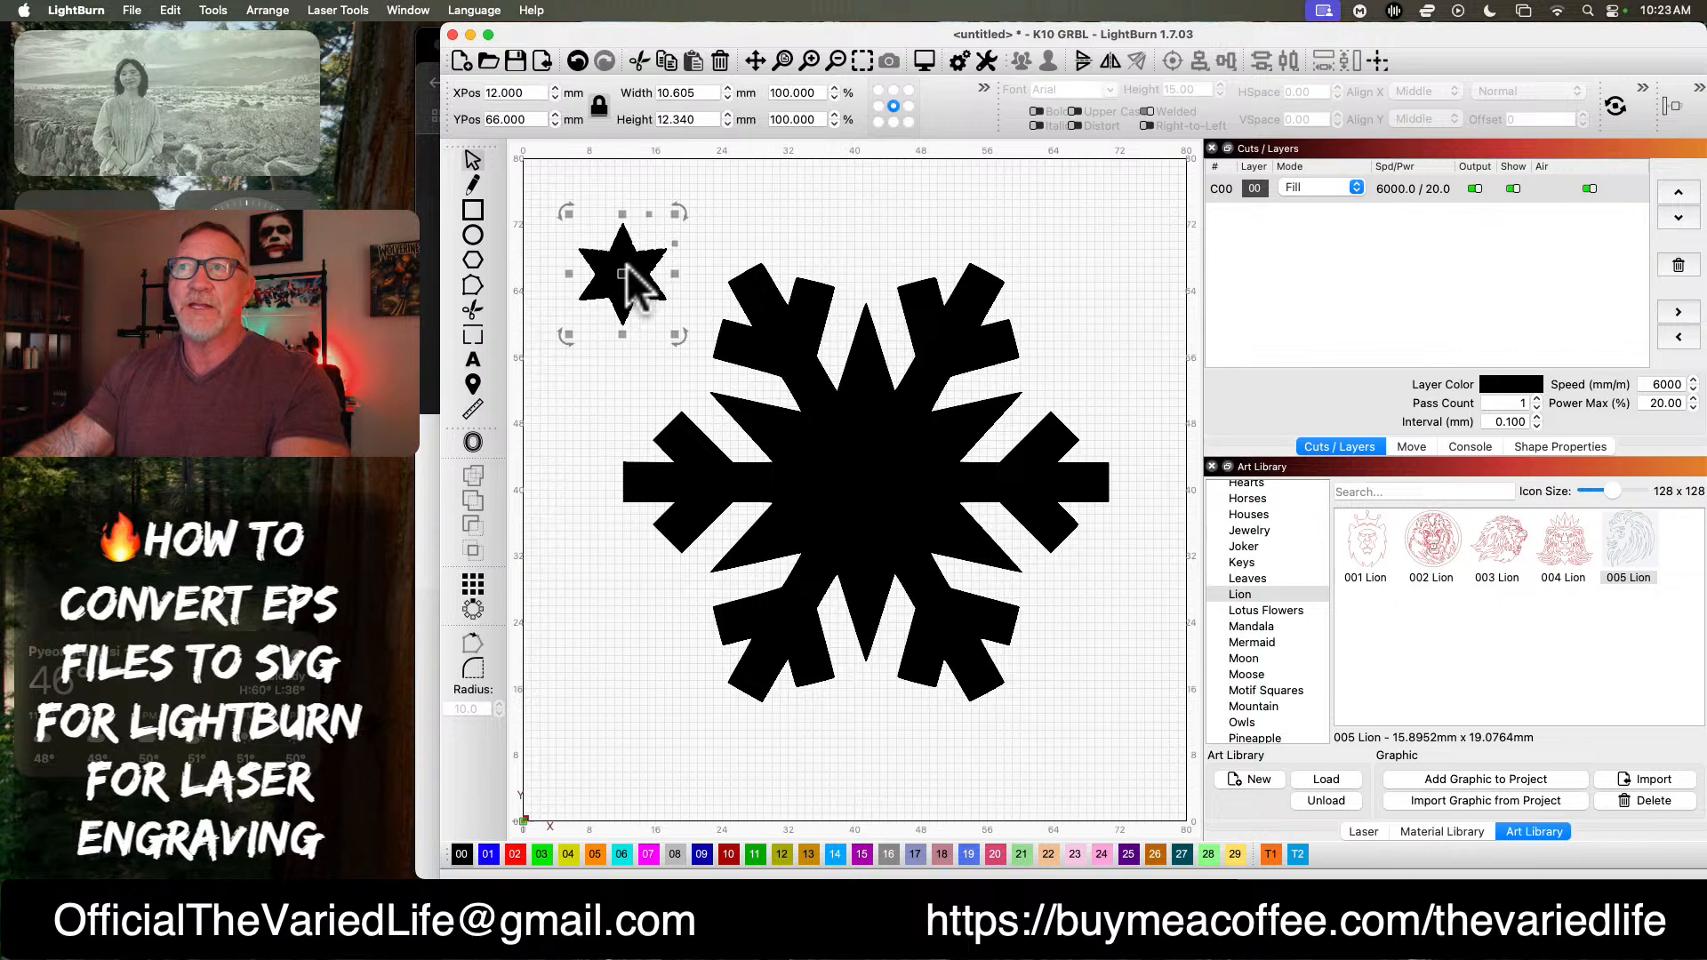
left_click(872, 487)
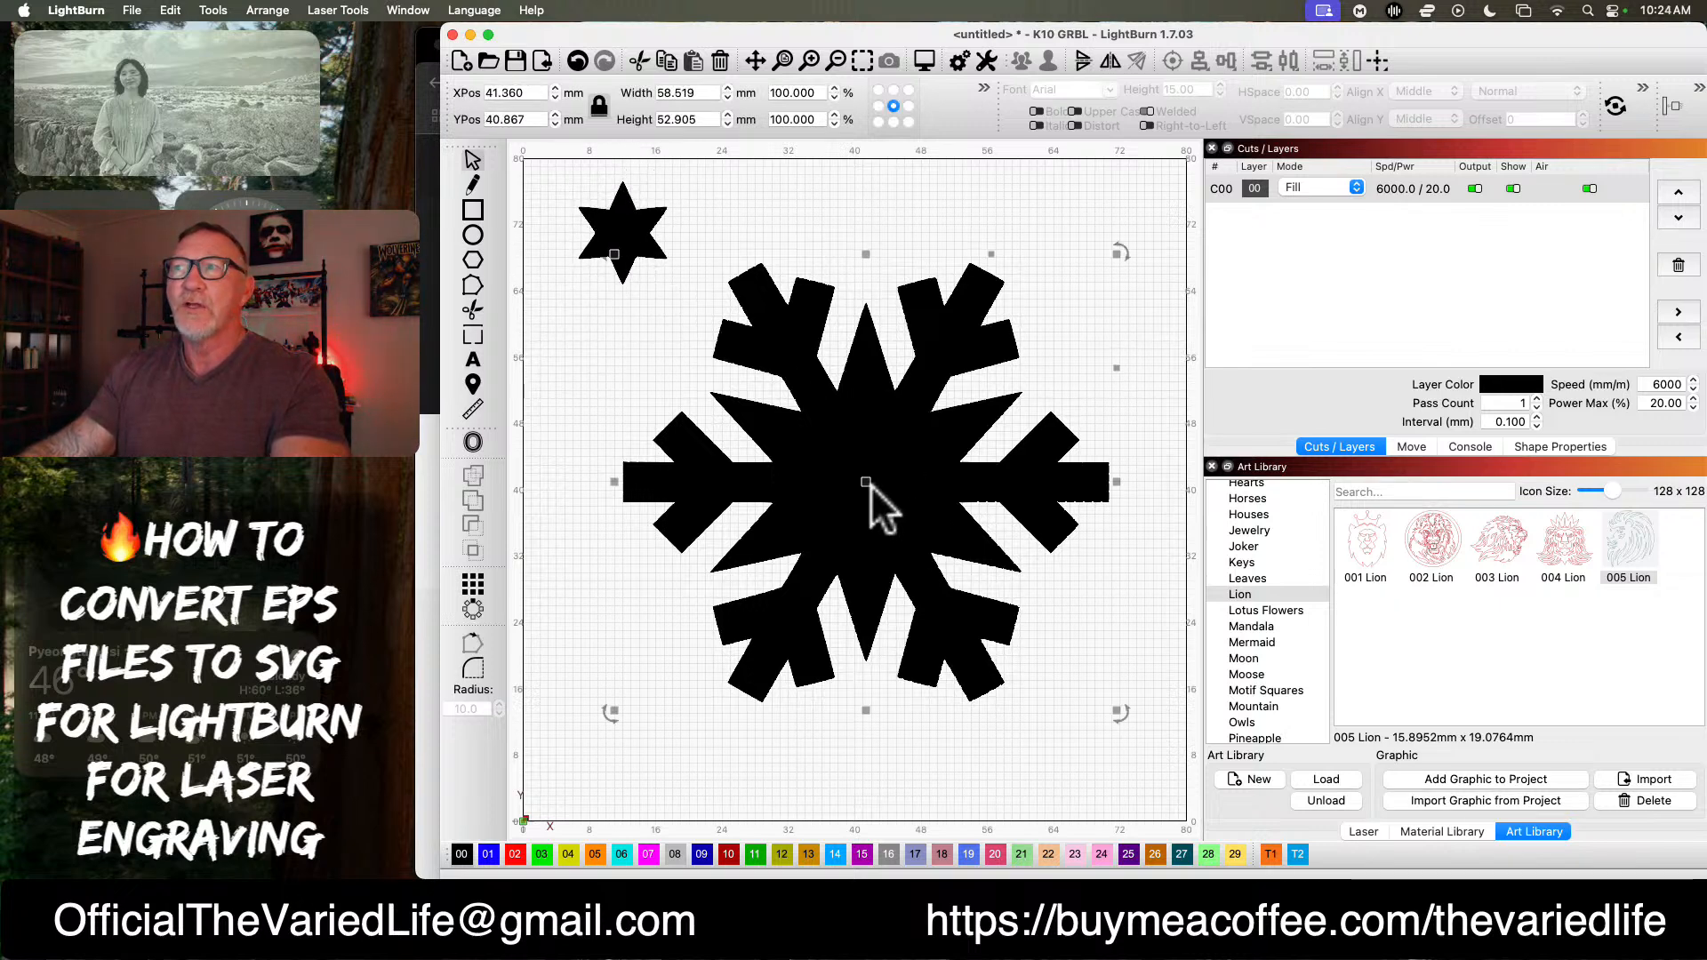
left_click_drag(855, 498, 910, 548)
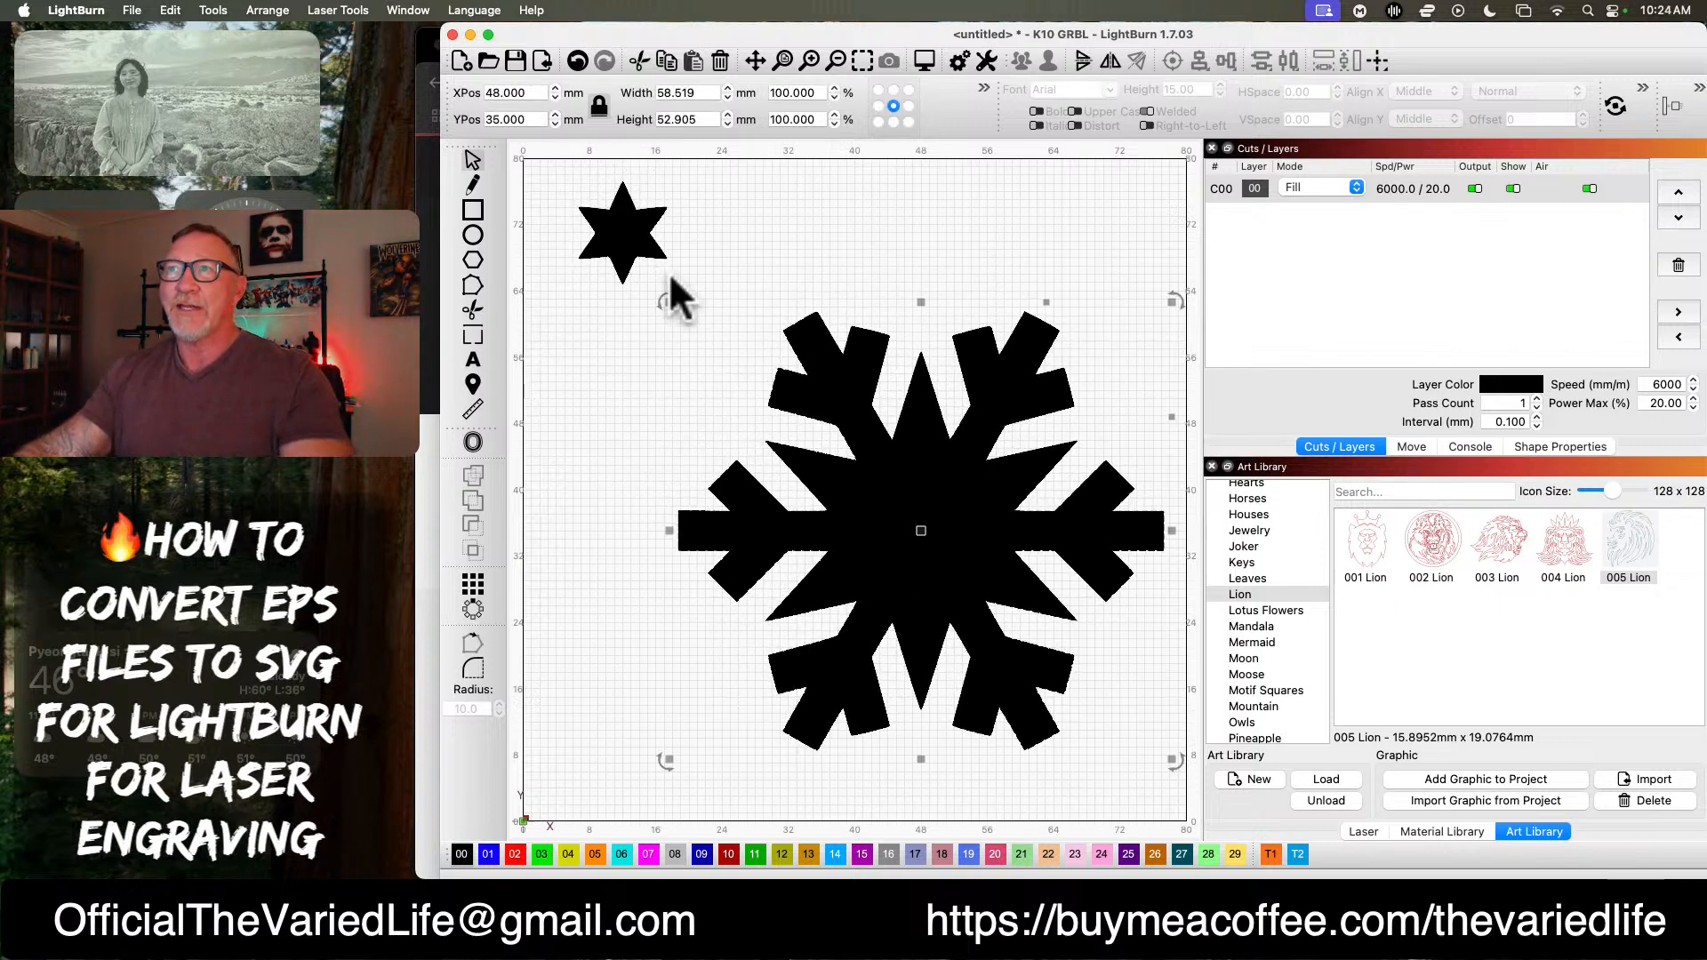
Step: Enlarge the star to about 19.7 × 22.9 mm and place it inside the snowflake at X 49, Y 35 mm
left_click(625, 244)
left_click_drag(625, 231, 667, 339)
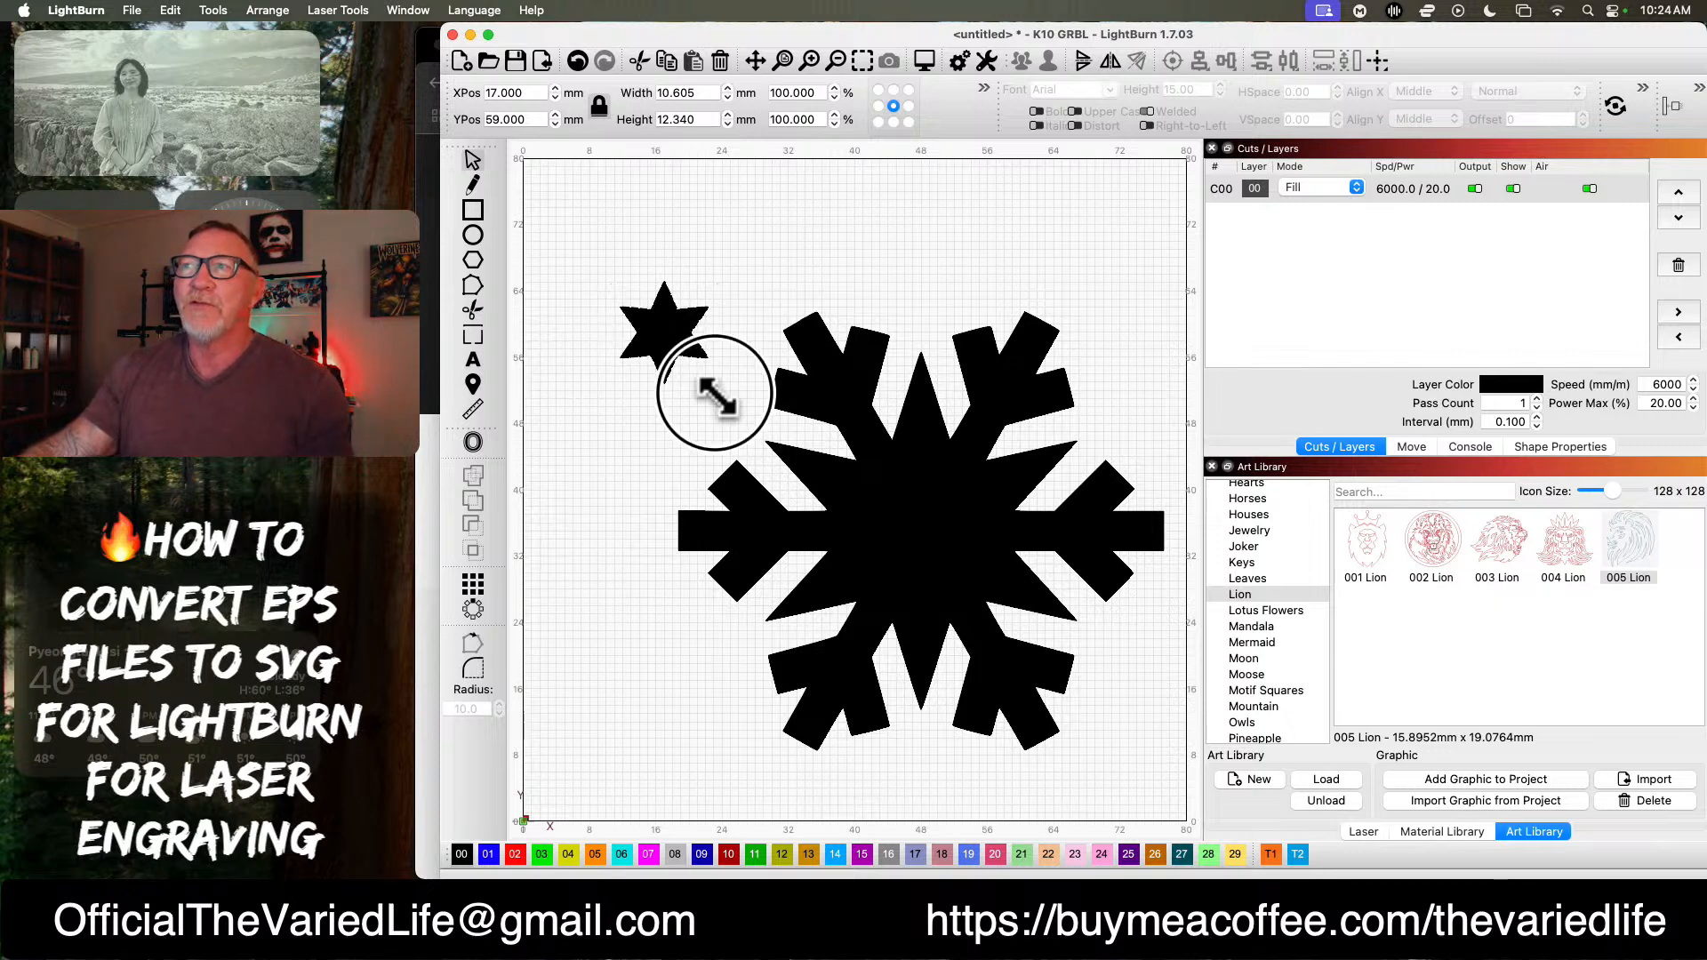
left_click_drag(716, 394, 771, 442)
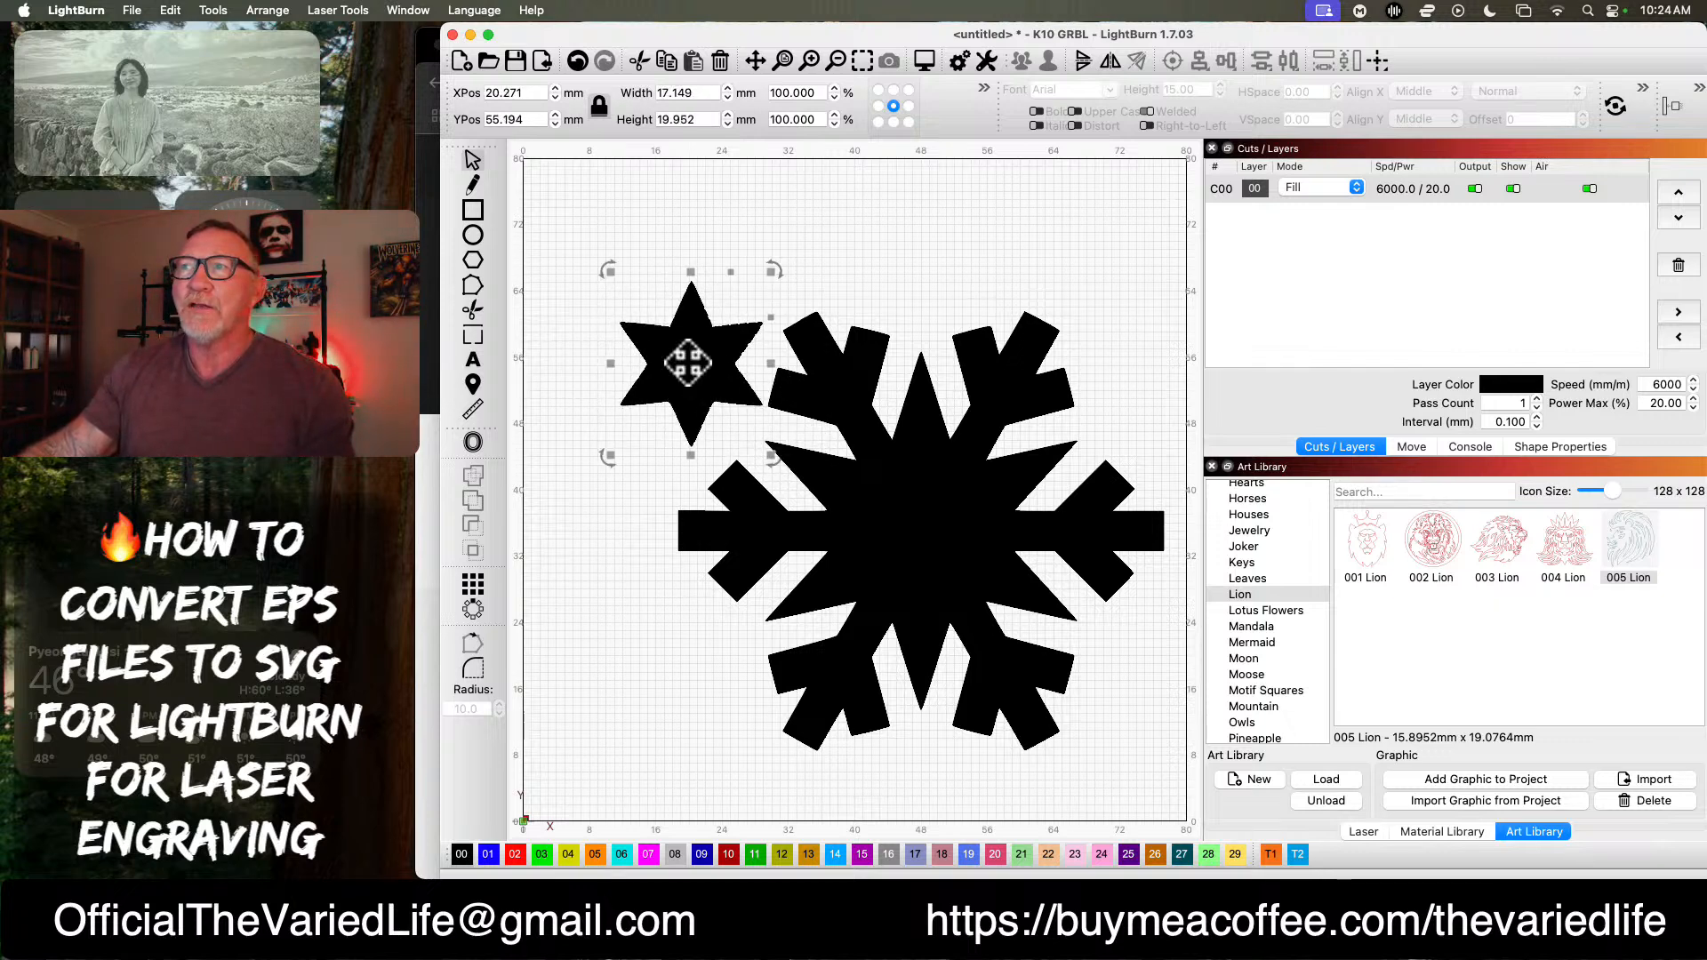
left_click_drag(687, 362, 921, 526)
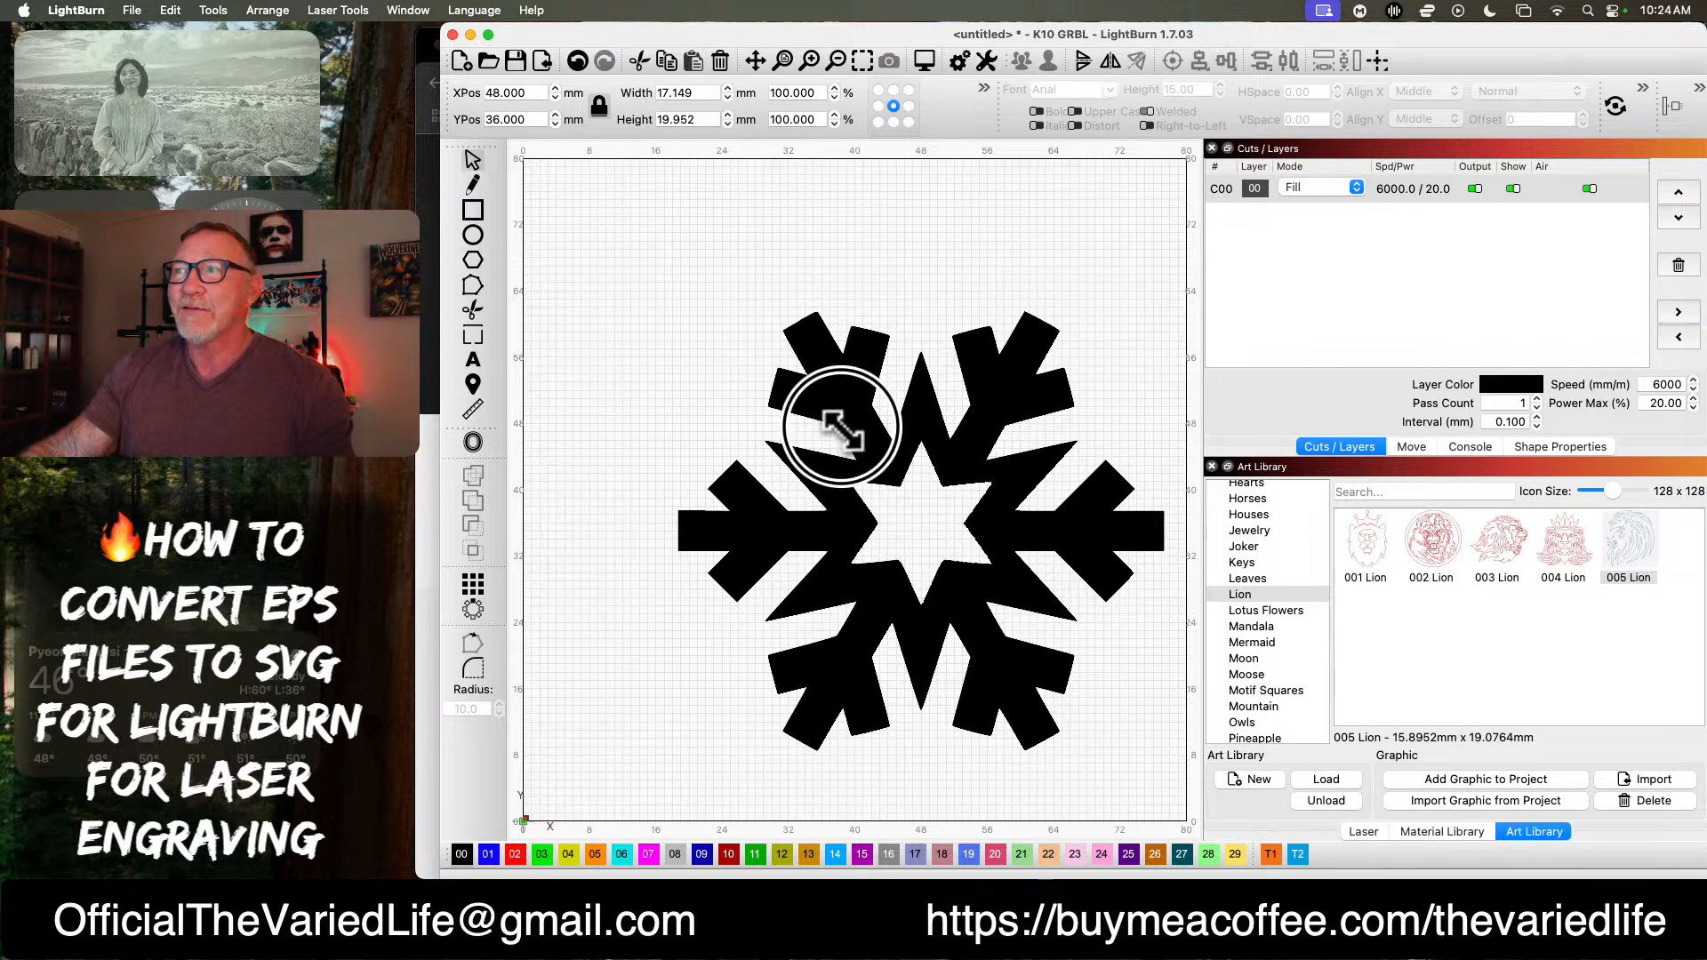
left_click_drag(840, 432, 816, 411)
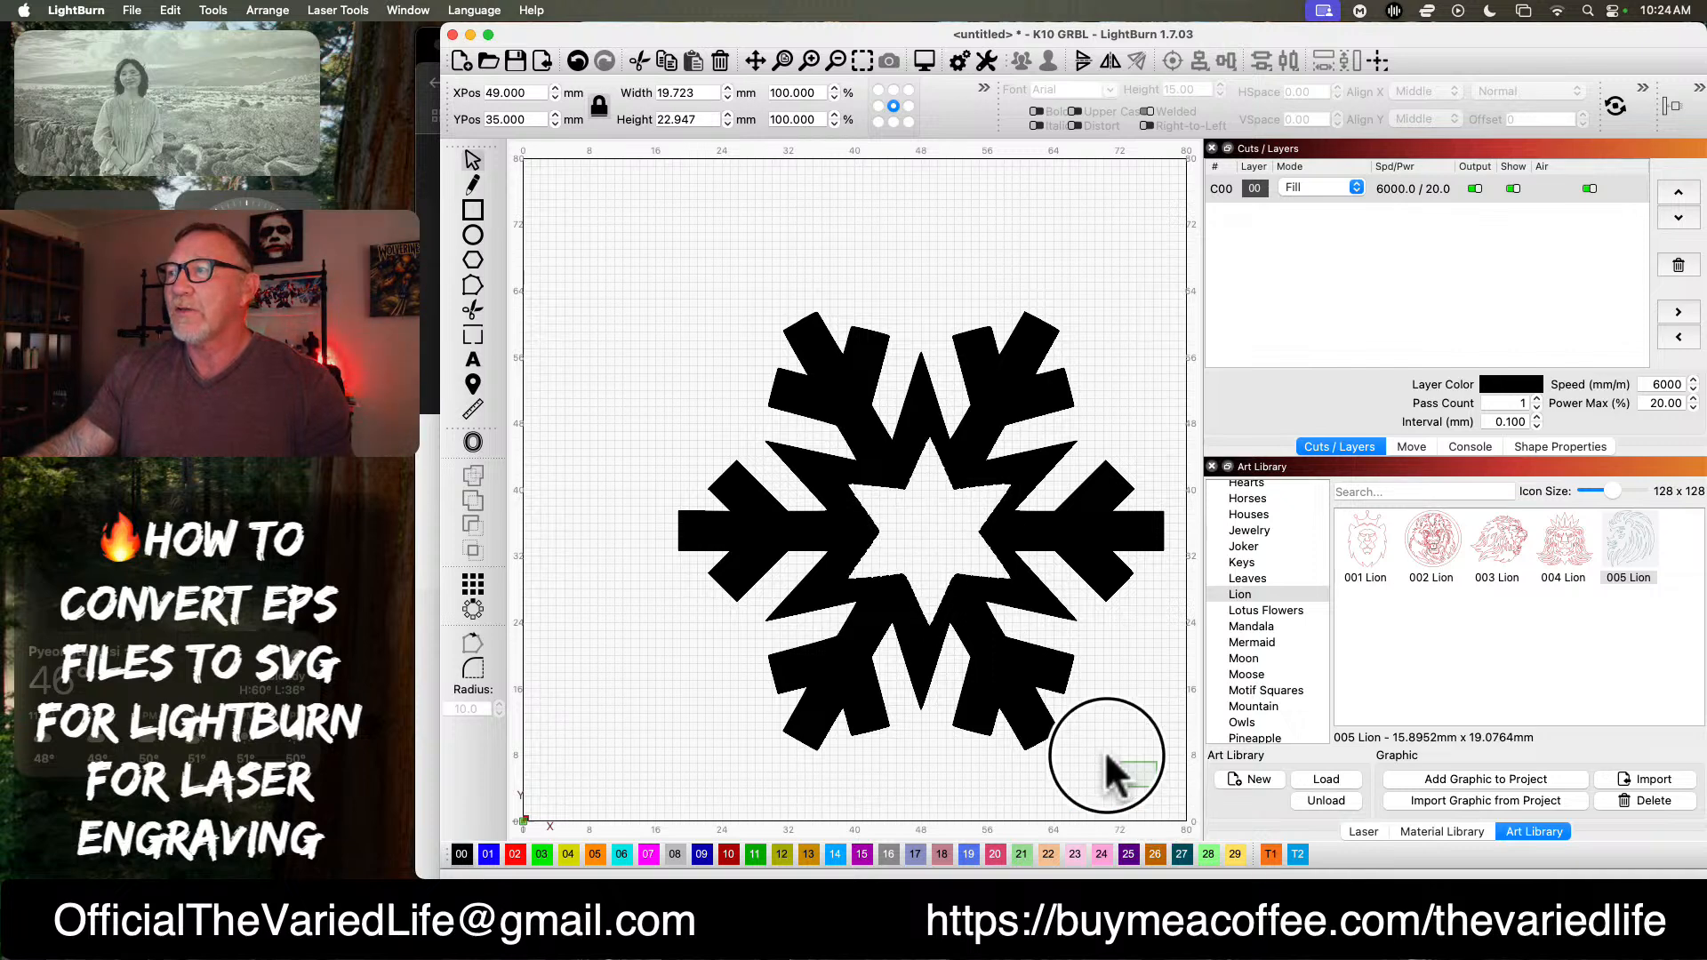
Step: Select the snowflake and star together, enlarge them to about 68.5 × 61.9 mm, and move them to X 40, Y 41 mm
left_click_drag(1105, 773, 791, 227)
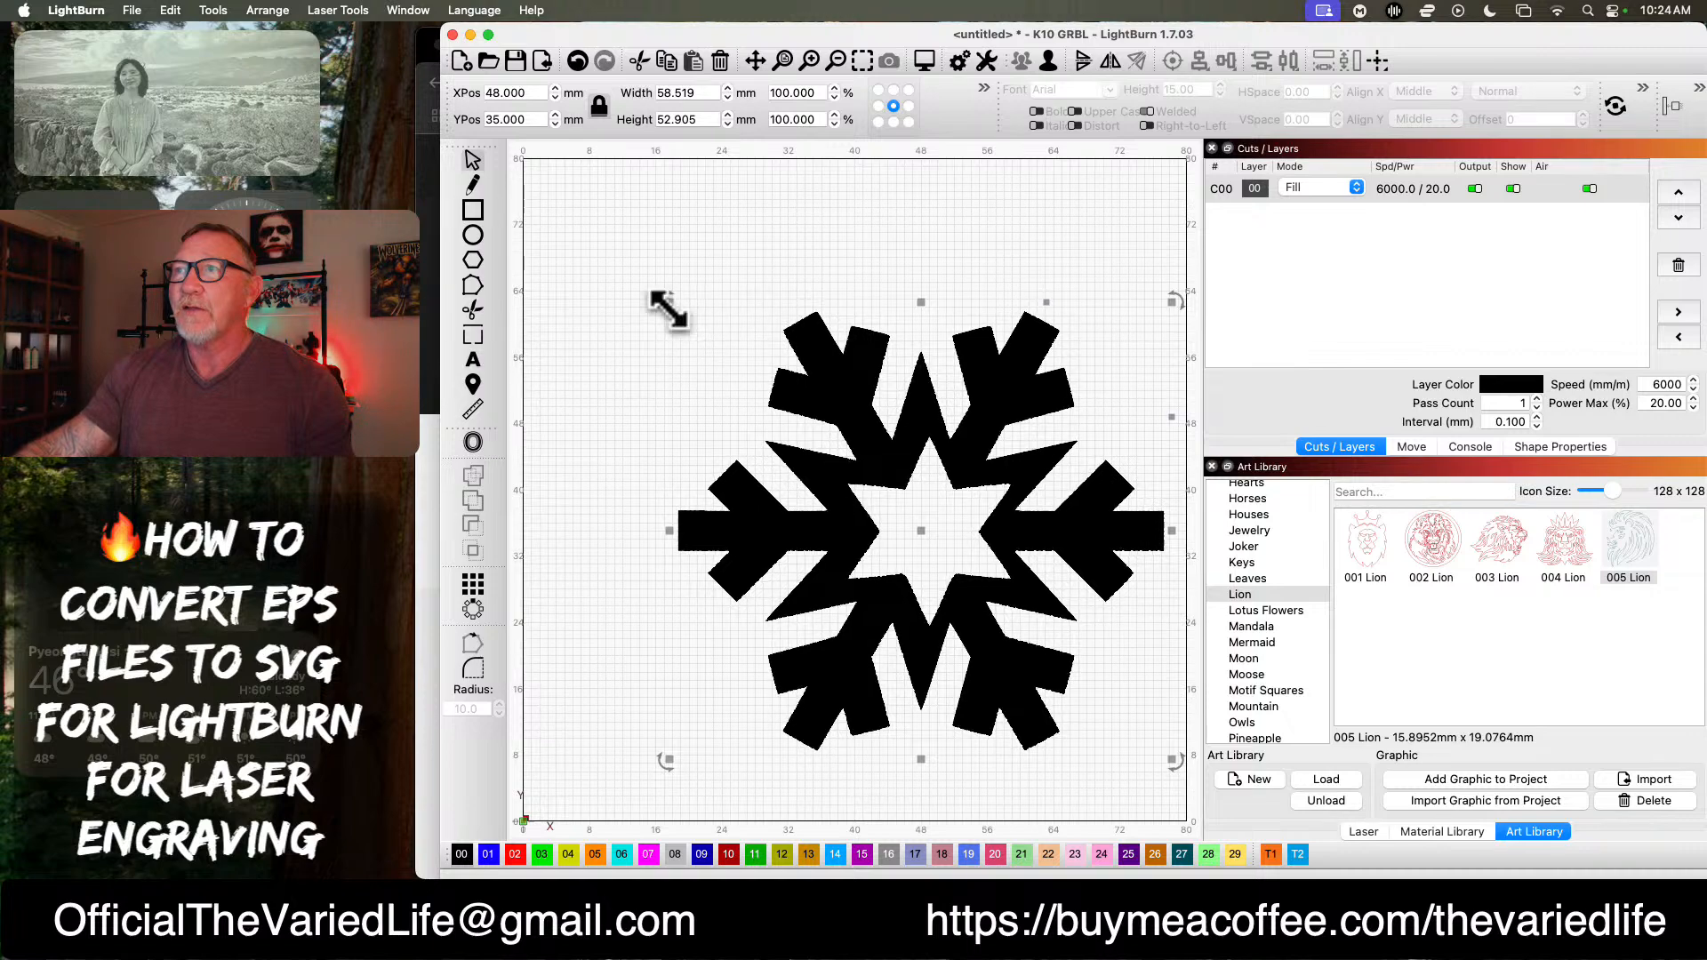
mouse_move(667, 309)
left_mouse_down()
mouse_move(499, 178)
mouse_move(598, 244)
mouse_move(564, 259)
mouse_move(644, 307)
left_mouse_up()
left_click(782, 60)
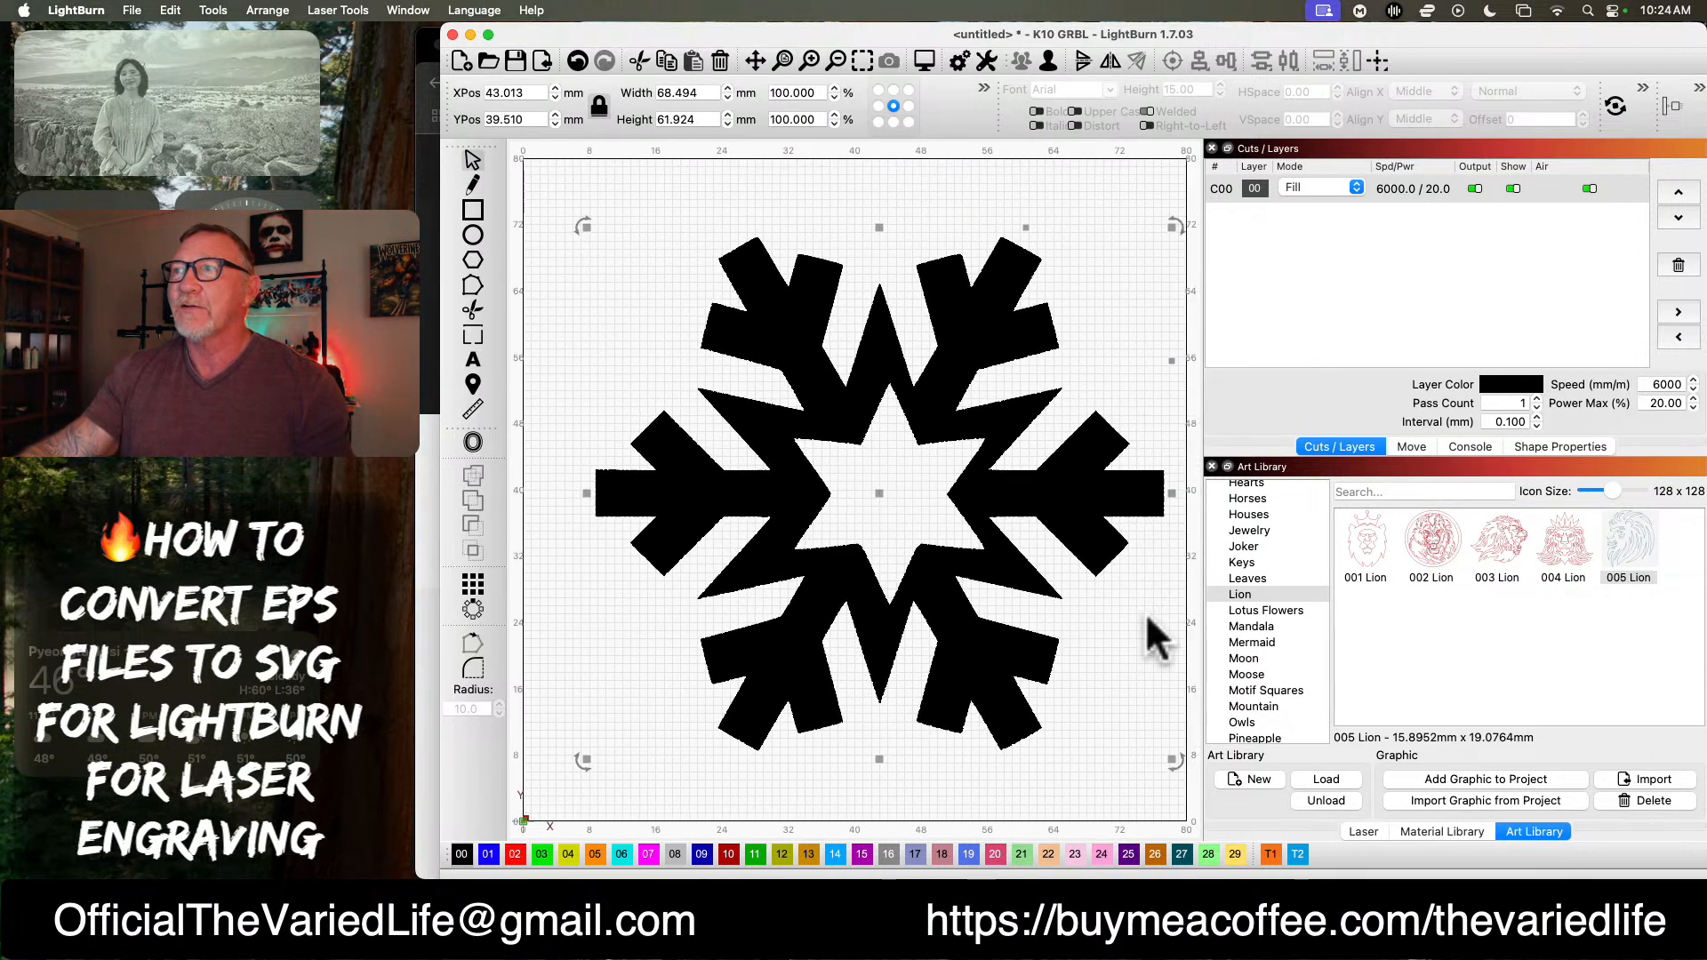
left_click_drag(892, 482, 851, 483)
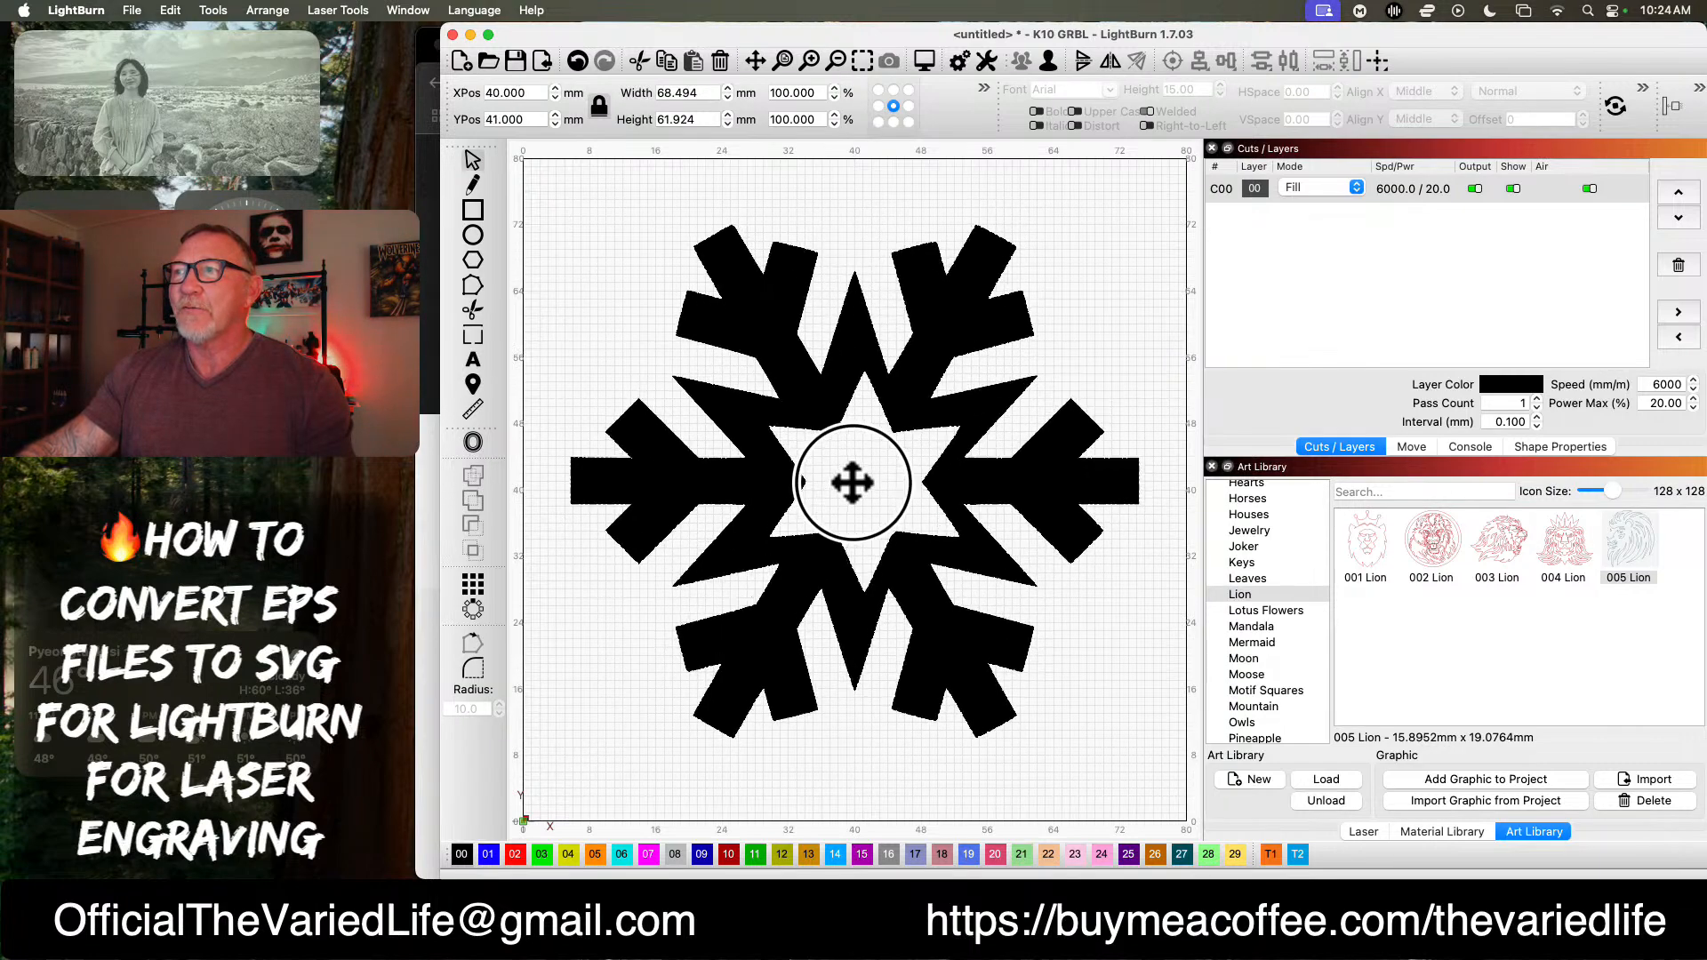
Step: Switch to Chrome and review CloudConvert's free conversion allowance, package and subscription pricing
key("super+Tab")
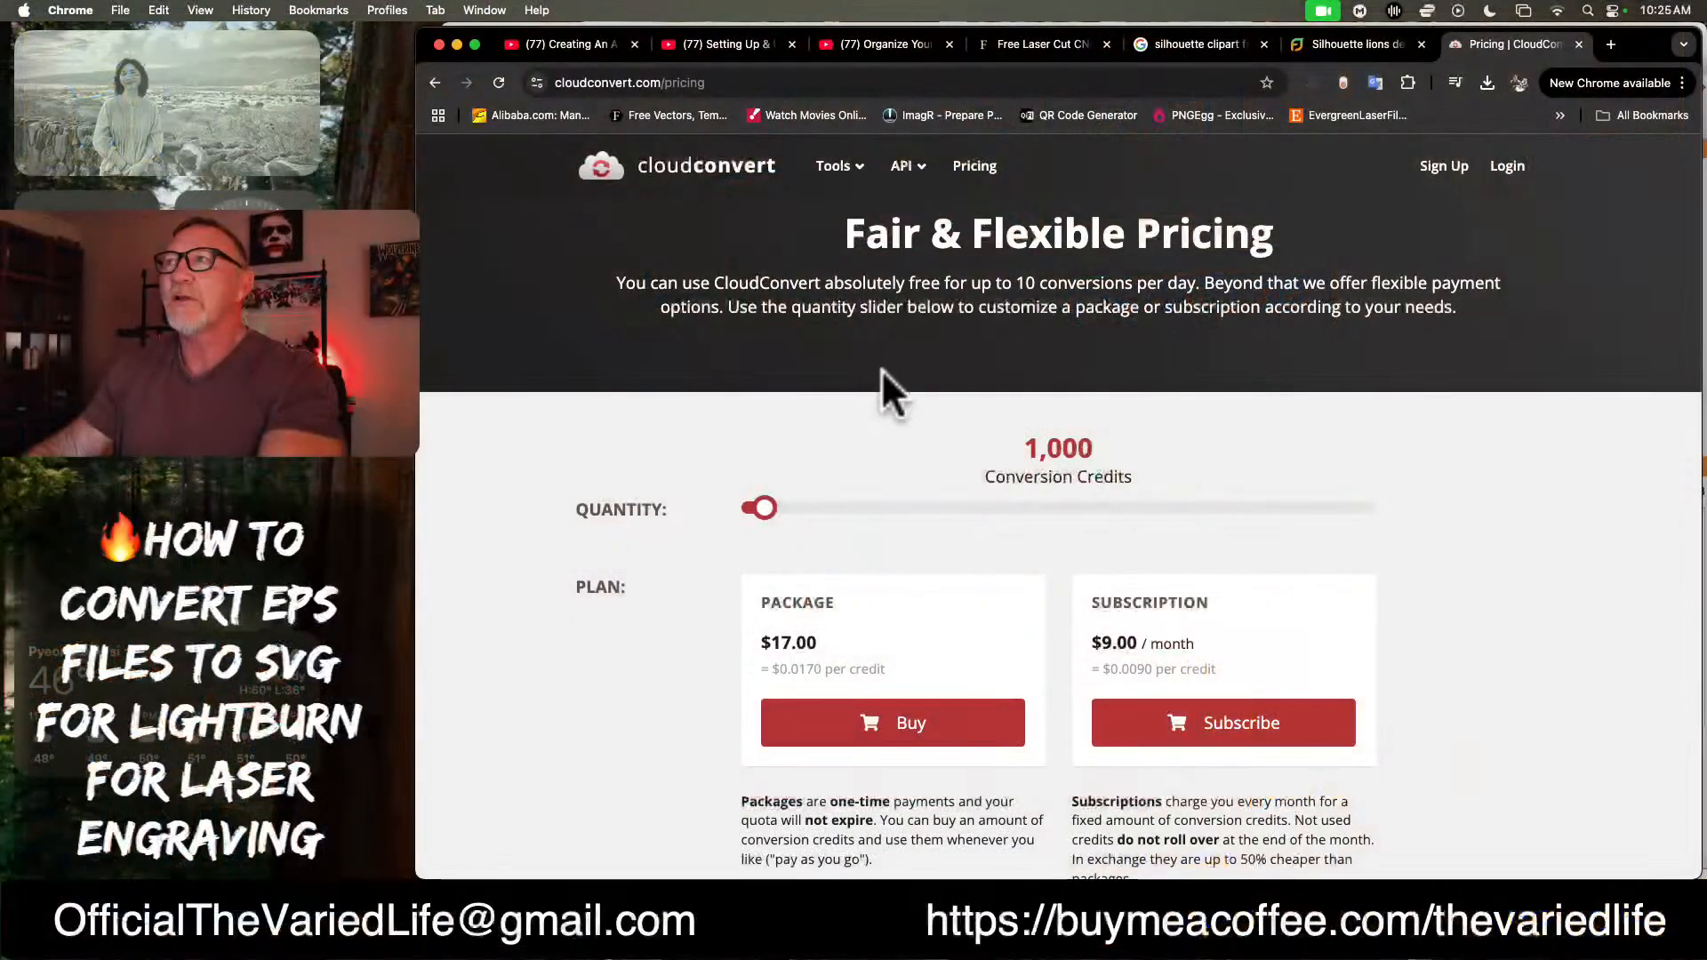
scroll(857, 375, "up", 1)
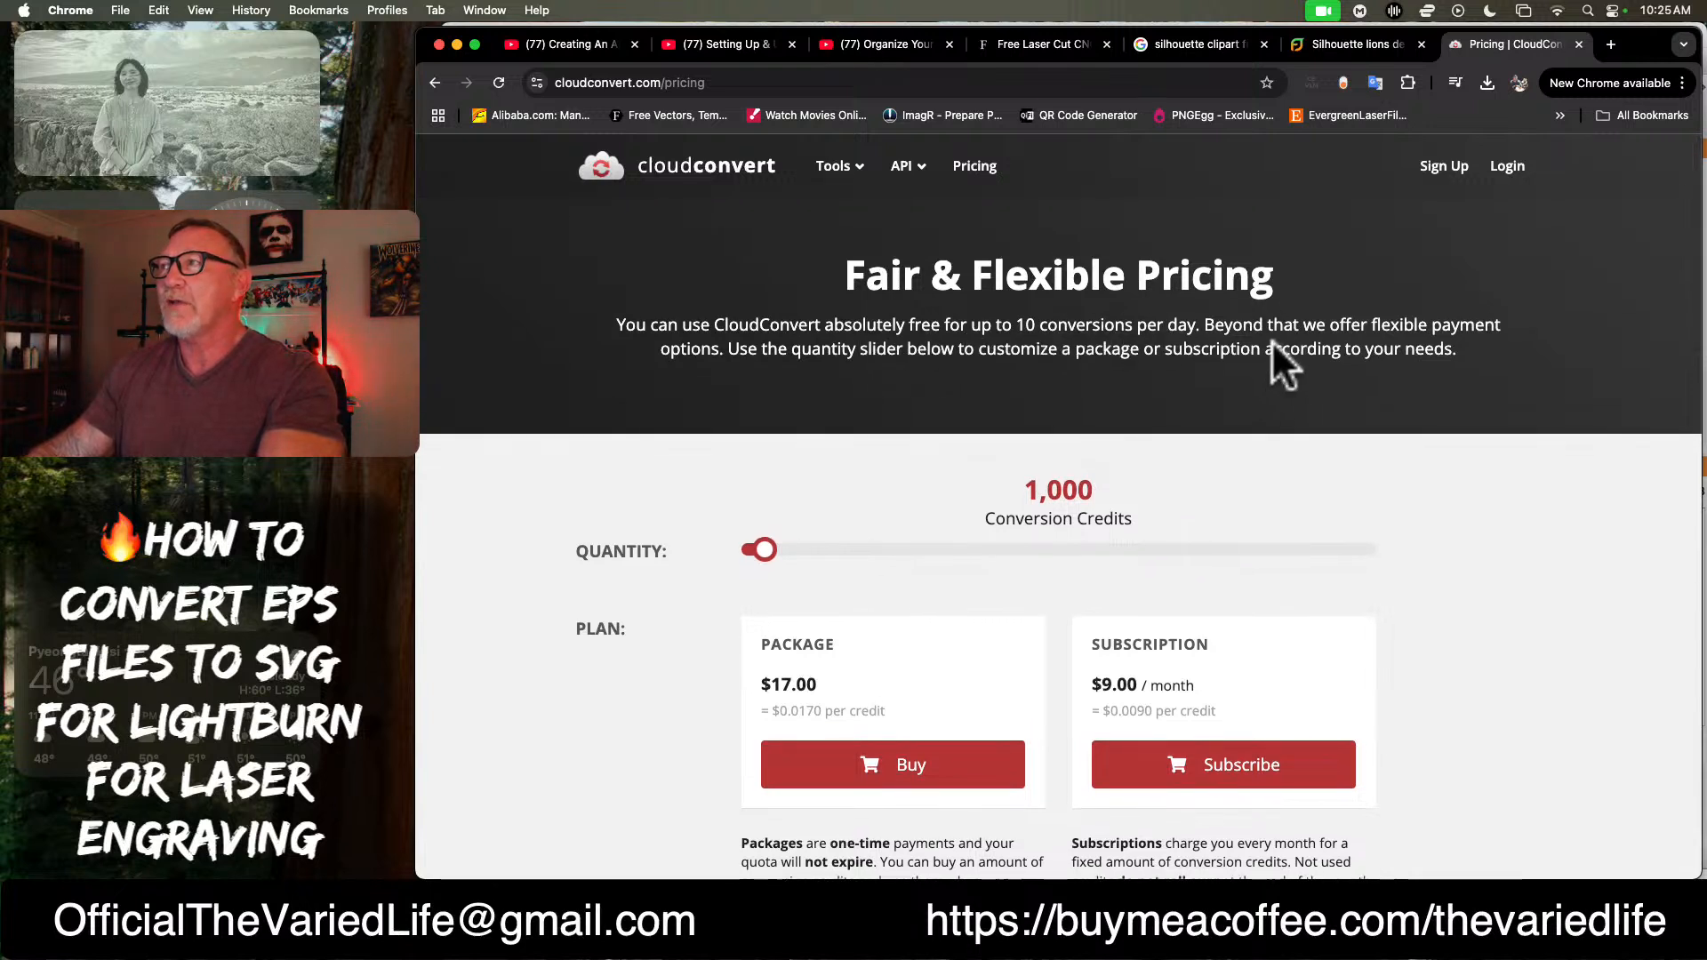
scroll(988, 429, "down", 5)
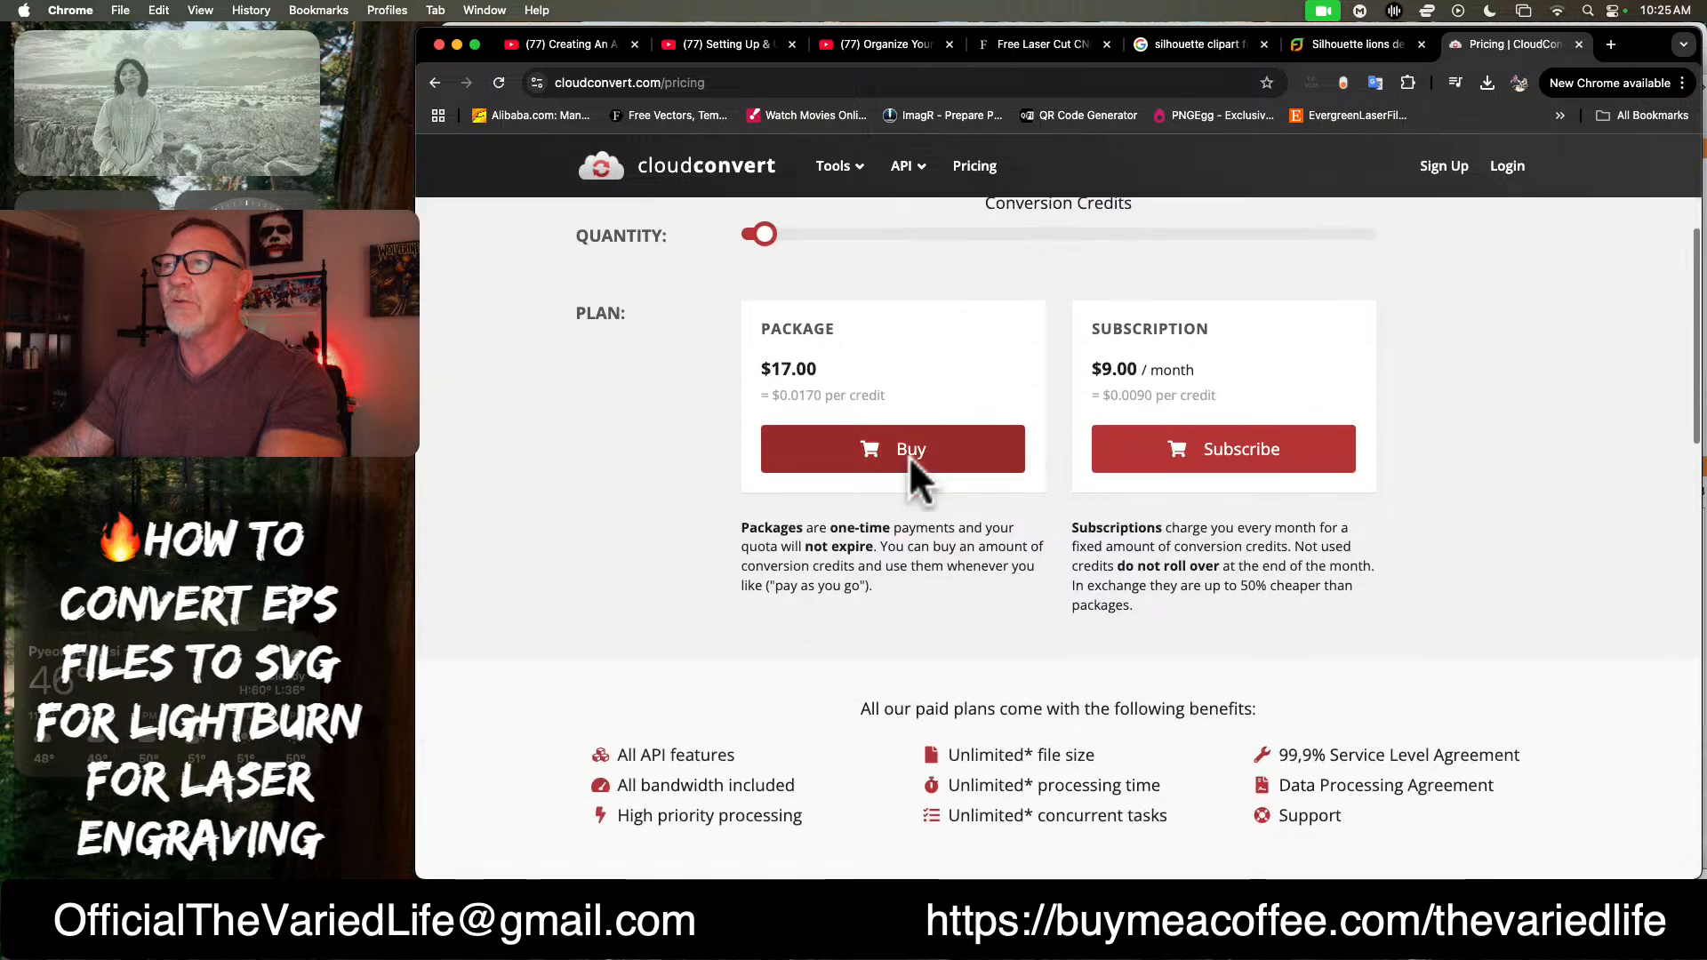
scroll(958, 435, "up", 3)
scroll(958, 436, "up", 2)
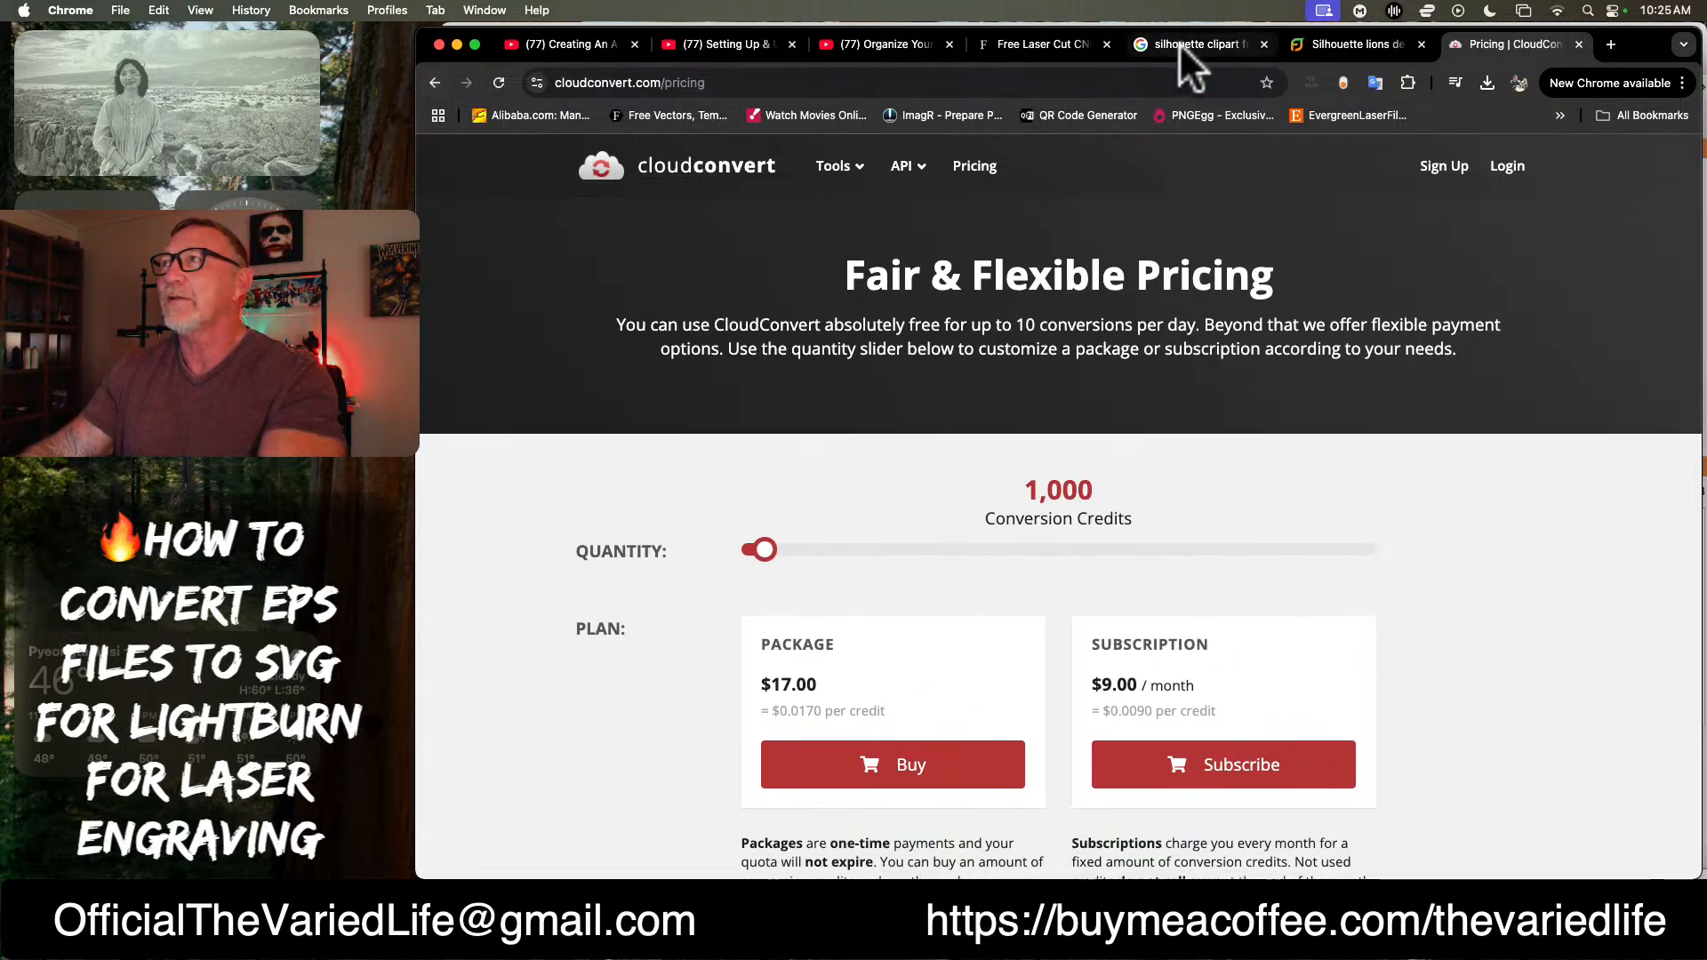
Step: Return to CloudConvert's EPS to SVG converter page and look over its options and format information
left_click(432, 82)
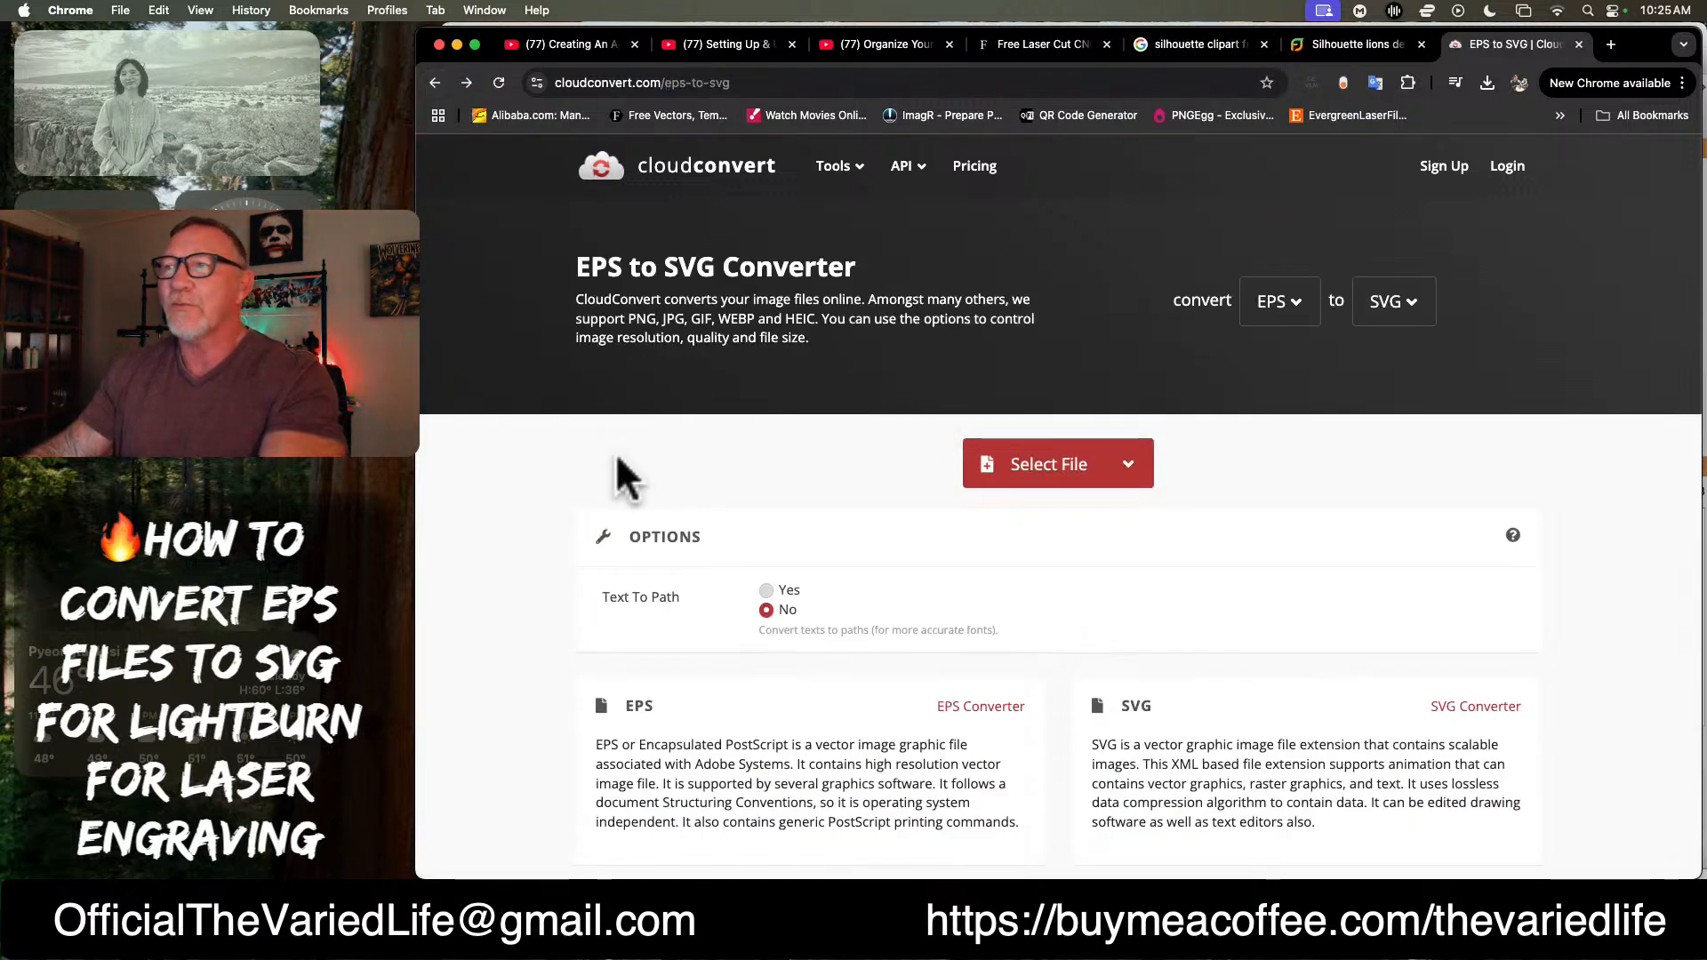
scroll(1205, 293, "down", 10)
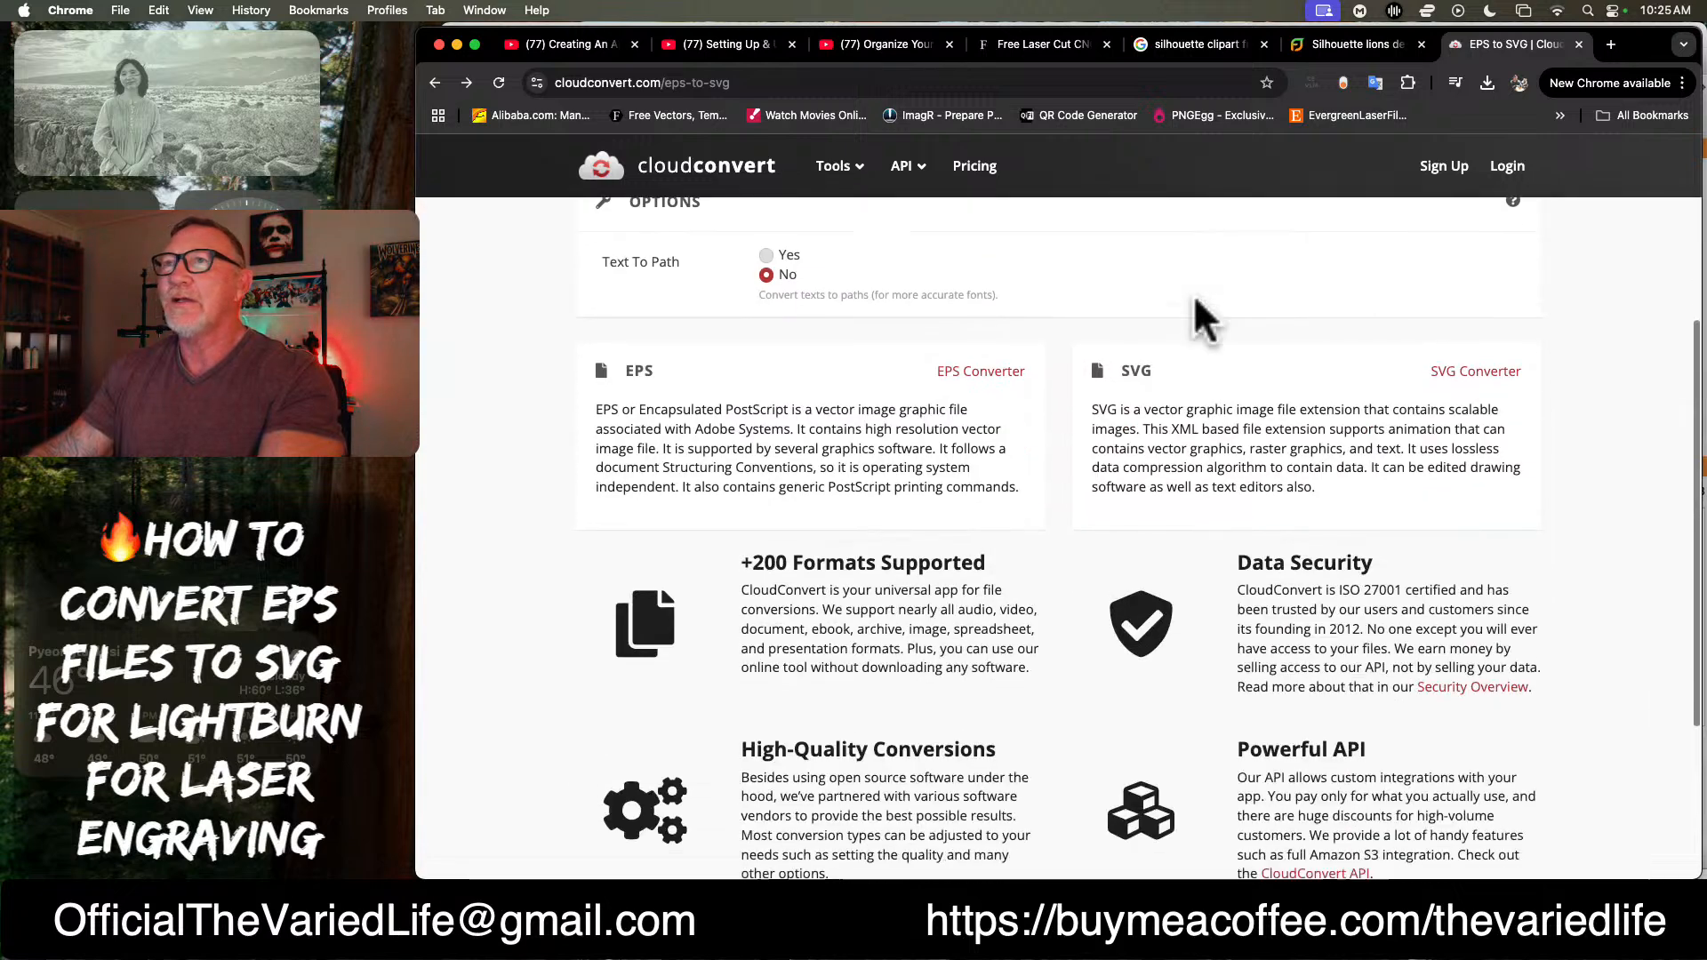
scroll(1108, 382, "up", 12)
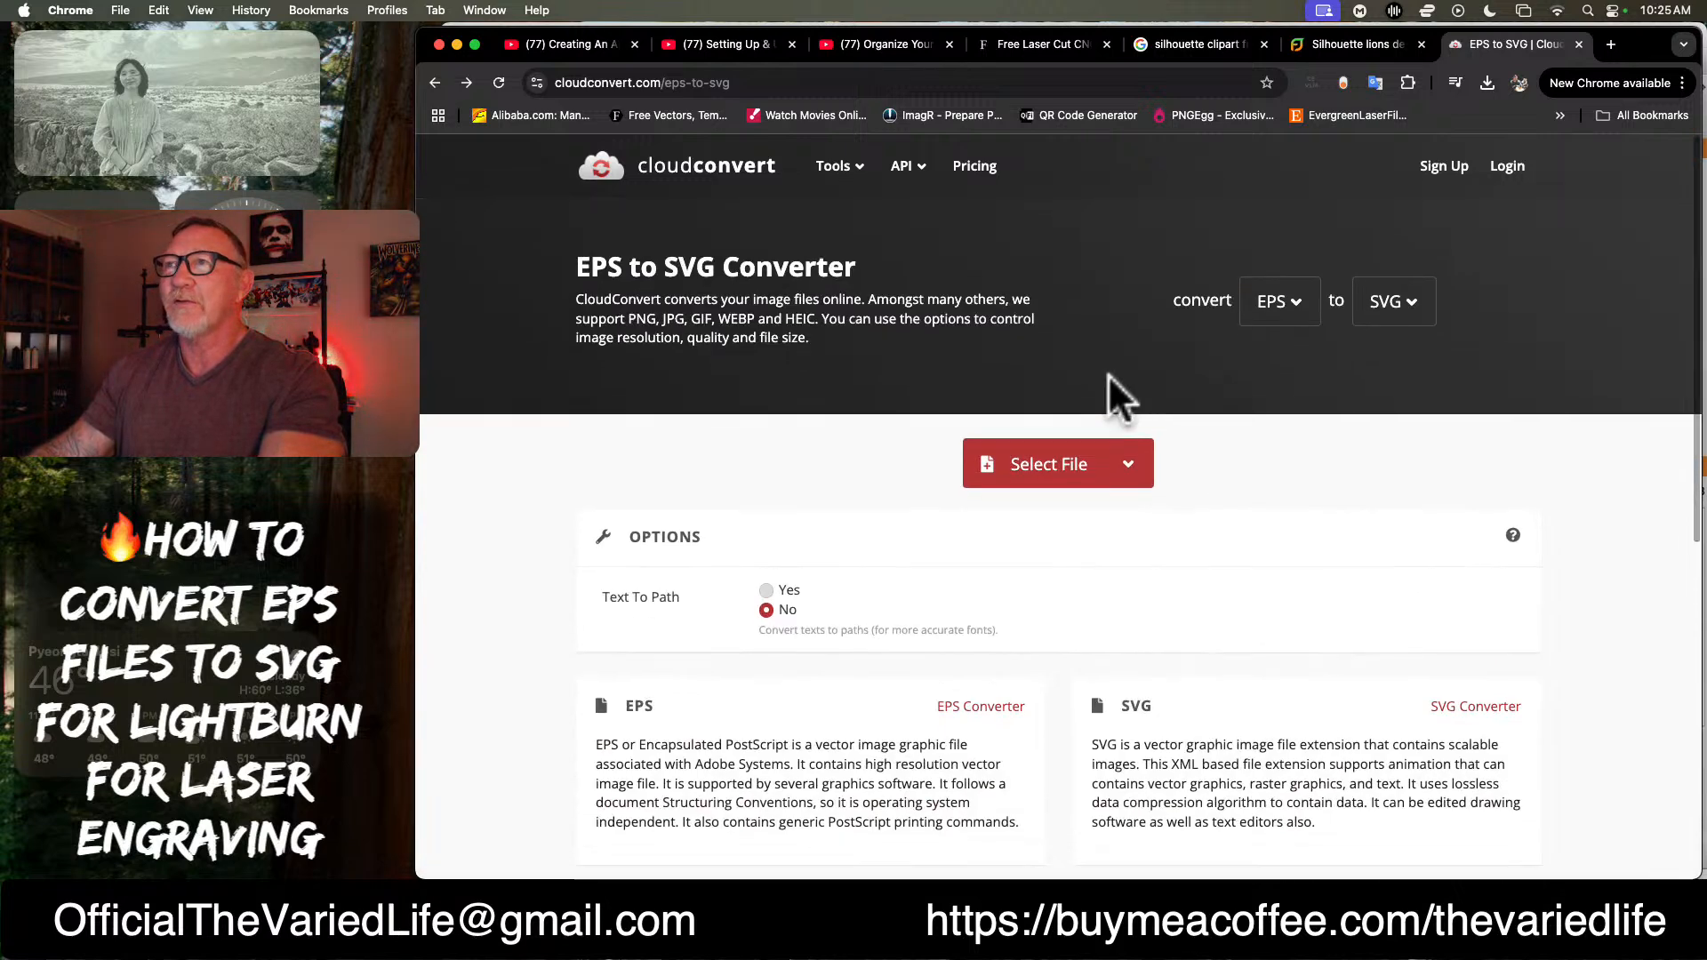